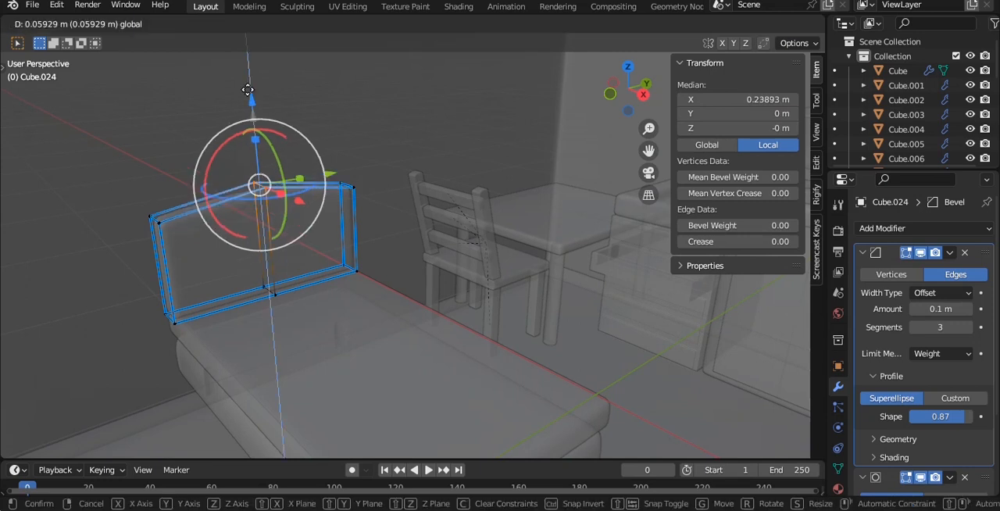
- Raise the headboard's top centre along Z into an arch and save the file with its origin recentred
{"action": "left_click", "coordinate": [280, 81]}
{"action": "key", "text": "Tab"}
{"action": "middle_click_drag", "start_coordinate": [280, 80], "coordinate": [395, 215]}
{"action": "key", "text": "q"}
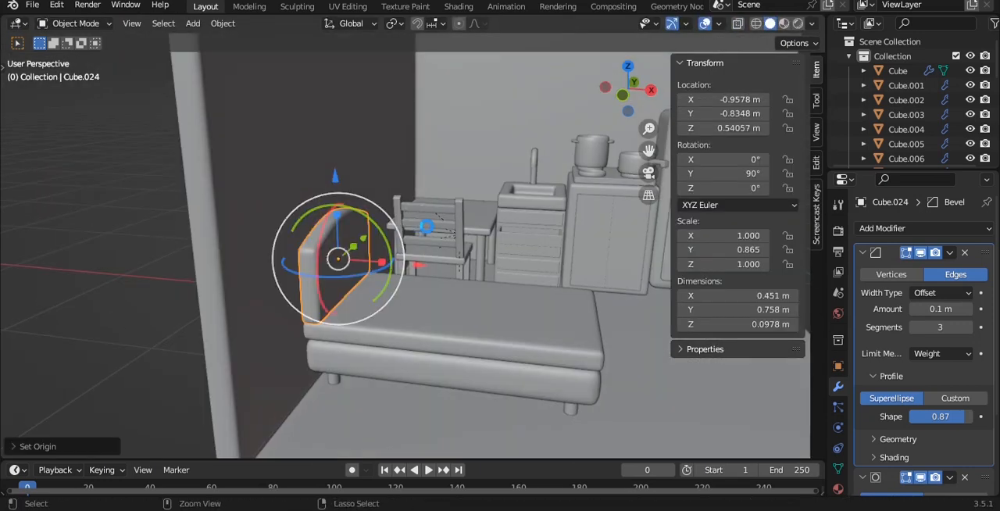
{"action": "key", "text": "ctrl+s"}
{"action": "scroll", "coordinate": [450, 228], "scroll_direction": "down", "scroll_amount": 3}
{"action": "key", "text": "alt+a"}
- Cut a loop across the mattress at about X -0.222 m, toward the headboard, and bevel it into a wide band
{"action": "middle_click_drag", "start_coordinate": [464, 230], "coordinate": [469, 266]}
{"action": "scroll", "coordinate": [406, 275], "scroll_direction": "up", "scroll_amount": 2}
{"action": "scroll", "coordinate": [393, 266], "scroll_direction": "up", "scroll_amount": 1}
{"action": "left_click", "coordinate": [392, 266]}
{"action": "key", "text": "Tab"}
{"action": "middle_click_drag", "start_coordinate": [393, 265], "coordinate": [344, 299]}
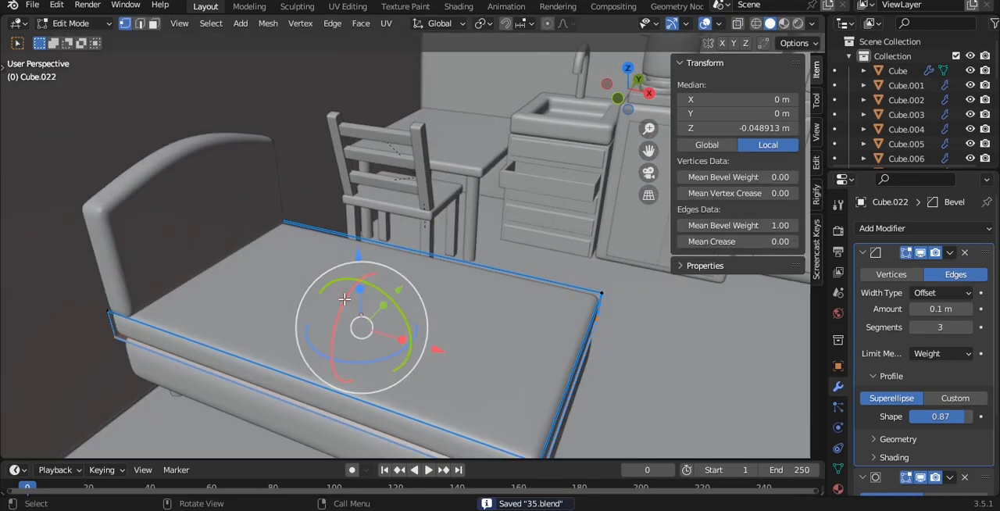
{"action": "left_click", "coordinate": [282, 345]}
{"action": "left_click", "coordinate": [239, 328]}
{"action": "middle_click_drag", "start_coordinate": [239, 328], "coordinate": [449, 250]}
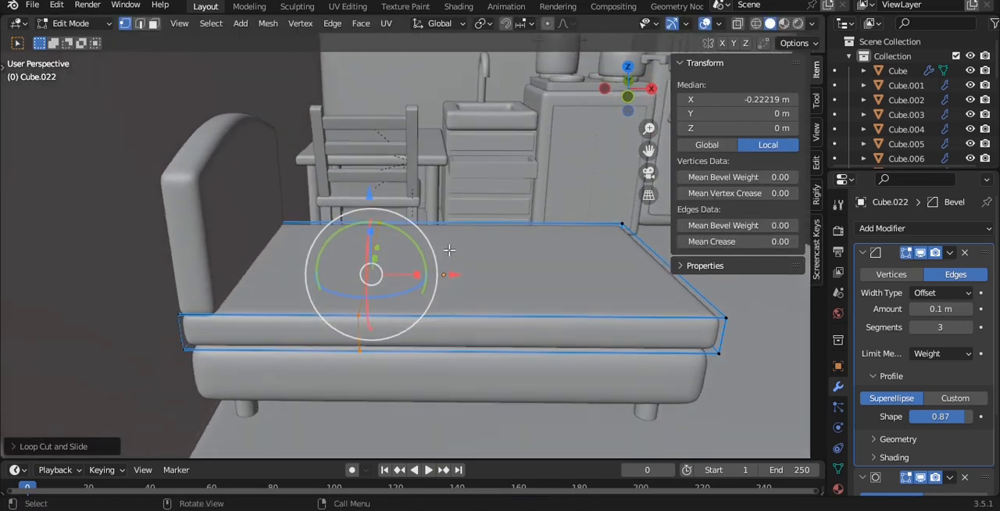
{"action": "key", "text": "ctrl+b"}
{"action": "left_click", "coordinate": [484, 227]}
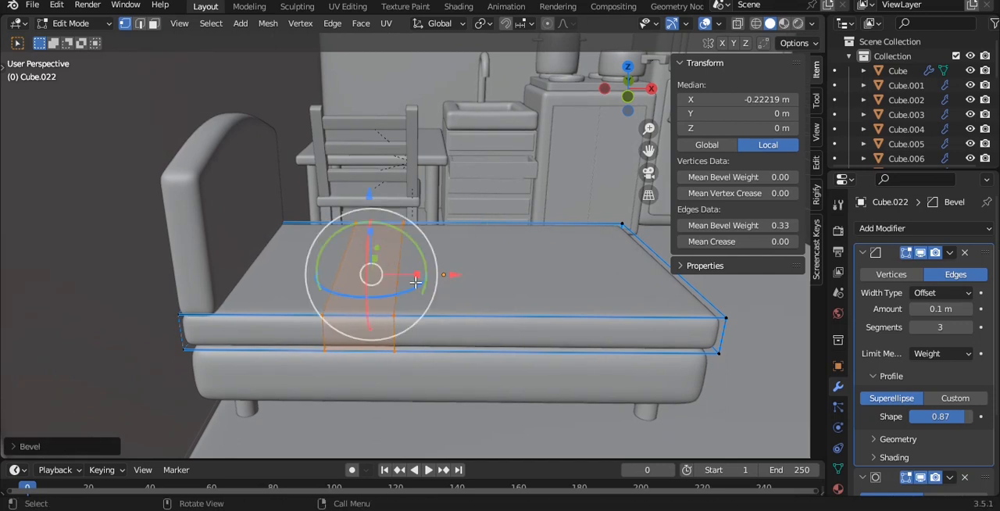
- Isolate the mattress, duplicate its faces from the band to the foot end and separate them as a blanket object
{"action": "key", "text": "KP_Divide"}
{"action": "key", "text": "grave"}
{"action": "left_click", "coordinate": [339, 255]}
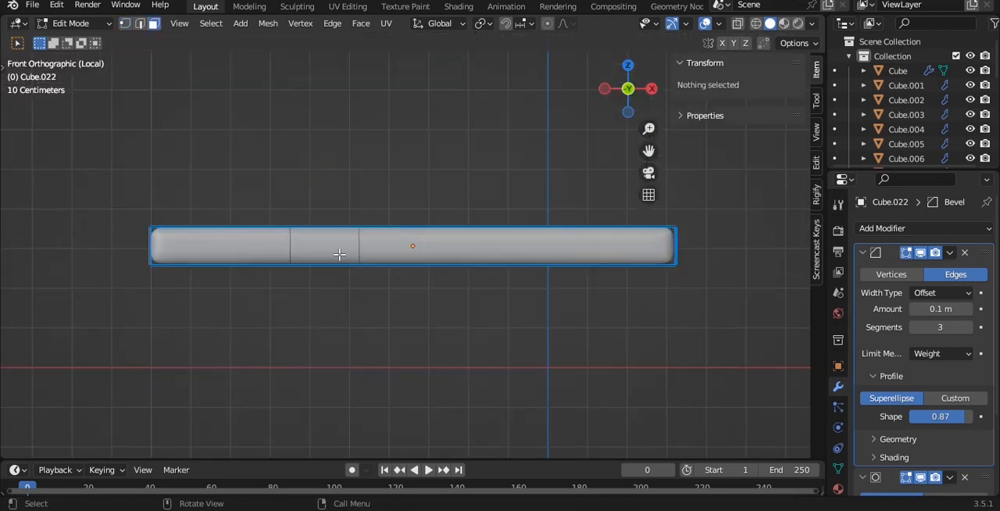
{"action": "left_click_drag", "start_coordinate": [440, 244], "coordinate": [422, 305], "text": "alt"}
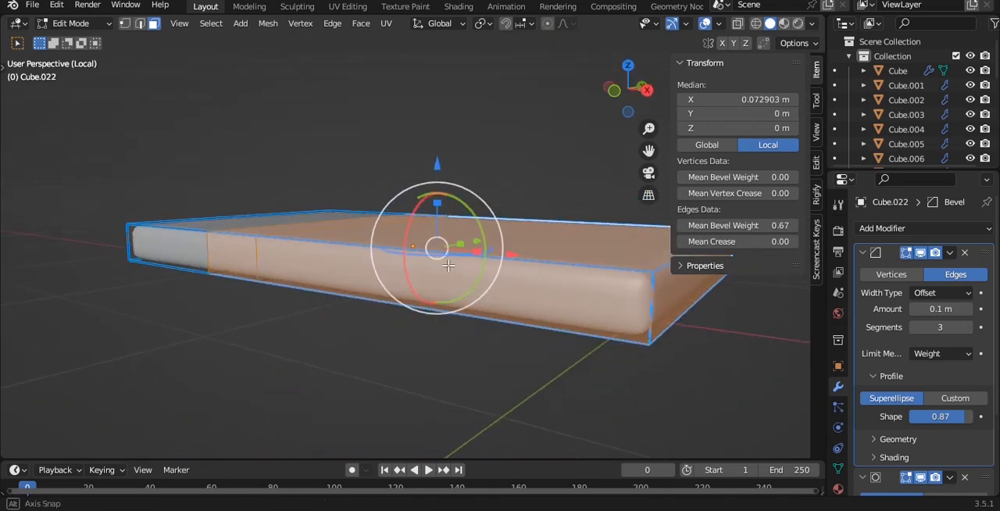
{"action": "key", "text": "shift+d"}
{"action": "right_click", "coordinate": [415, 201]}
{"action": "key", "text": "alt+a"}
{"action": "key", "text": "Tab"}
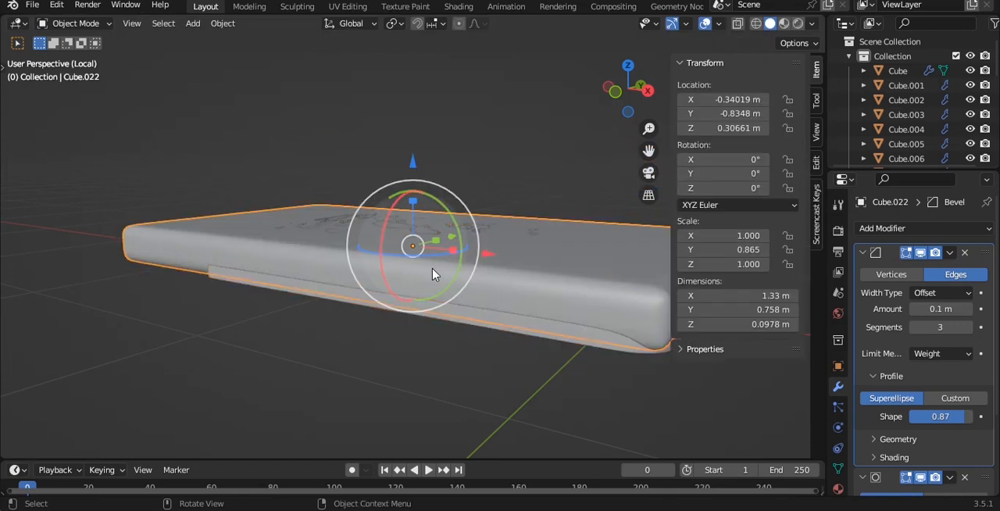
{"action": "key", "text": "KP_1"}
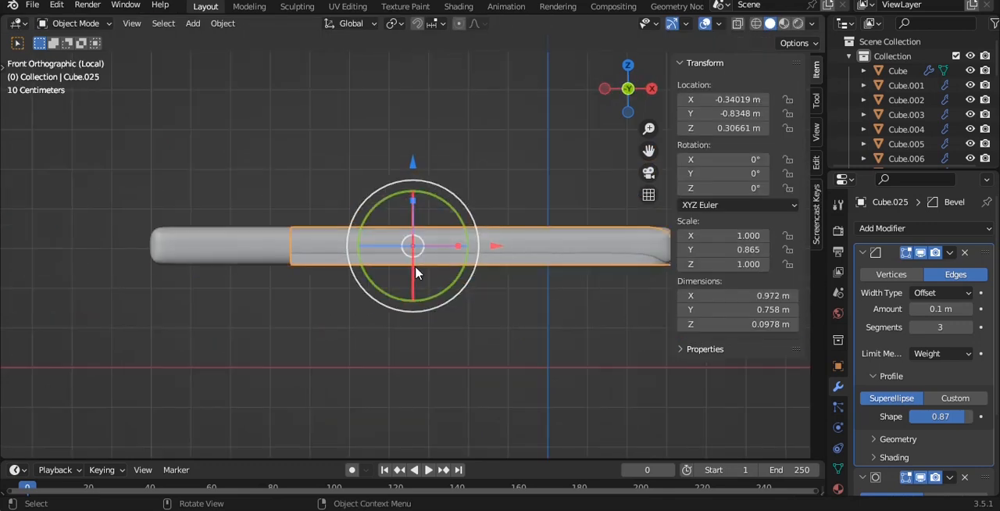
- Replace the blanket's Bevel modifier with a Solidify modifier first in the stack, with thickness -0.07 m
{"action": "left_click_drag", "start_coordinate": [480, 183], "coordinate": [930, 264], "text": "alt"}
{"action": "left_click", "coordinate": [966, 252]}
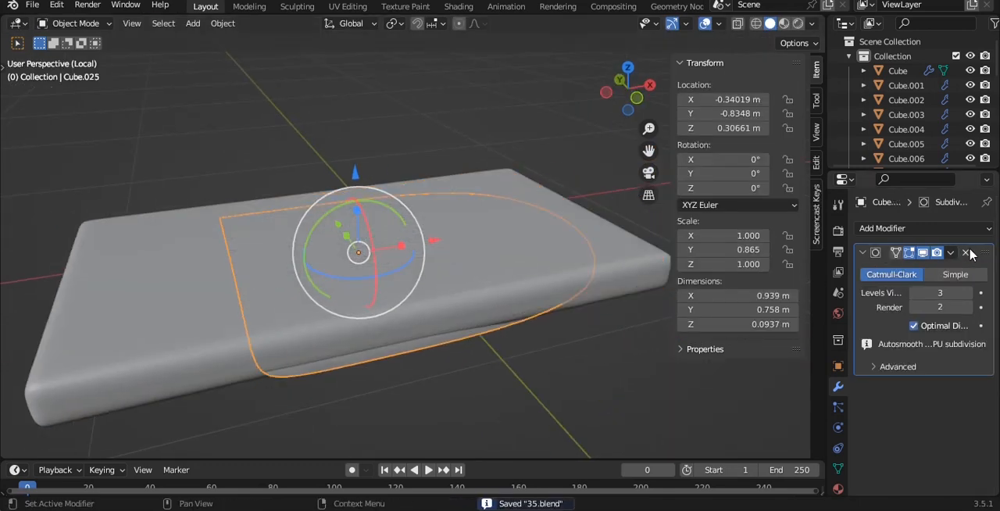
{"action": "left_click", "coordinate": [890, 229]}
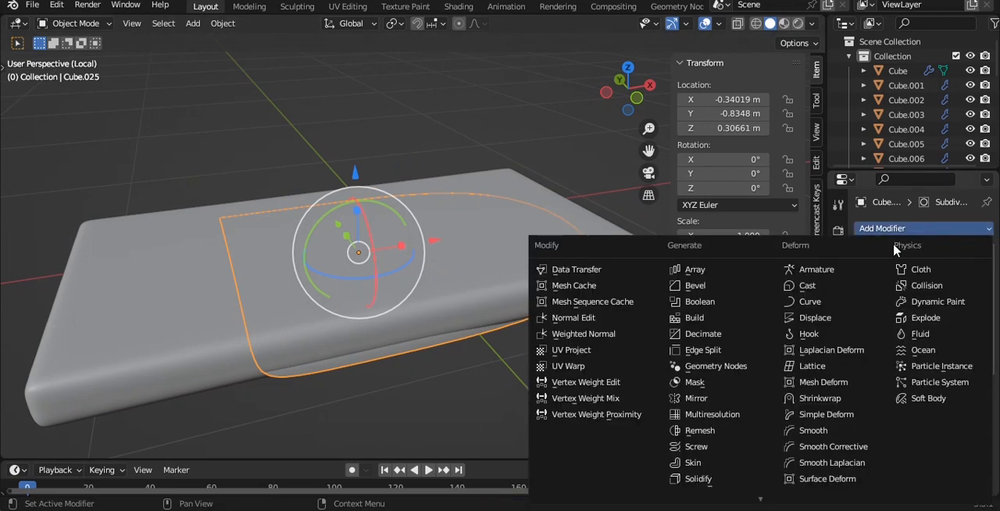
{"action": "left_click", "coordinate": [708, 479]}
{"action": "left_click", "coordinate": [951, 387]}
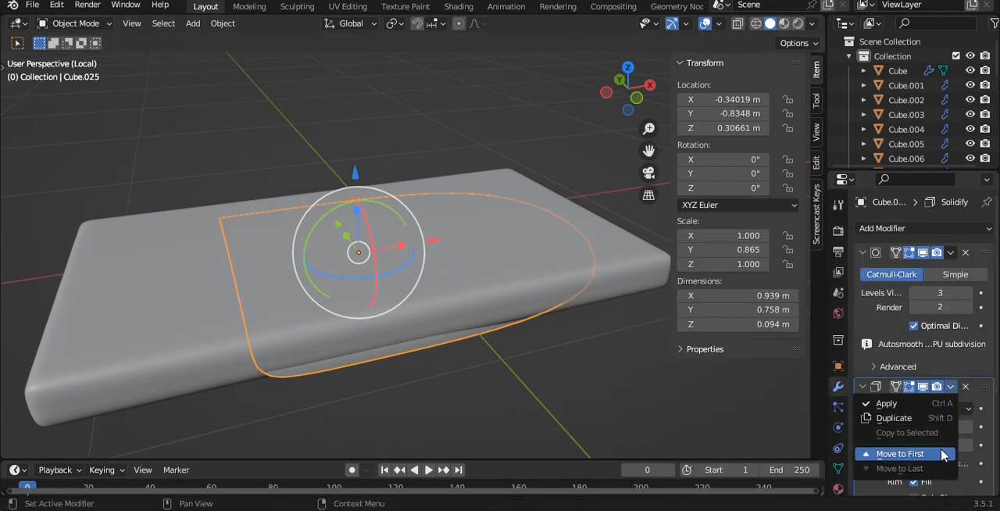
{"action": "left_click", "coordinate": [860, 453]}
{"action": "left_click_drag", "start_coordinate": [941, 293], "coordinate": [914, 293]}
- Add a loop cut across the blanket near its foot end, at about X 0.533 m, to square off the corners
{"action": "middle_click_drag", "start_coordinate": [545, 279], "coordinate": [530, 299]}
{"action": "key", "text": "KP_7"}
{"action": "key", "text": "Tab"}
{"action": "left_click", "coordinate": [431, 361], "text": "alt"}
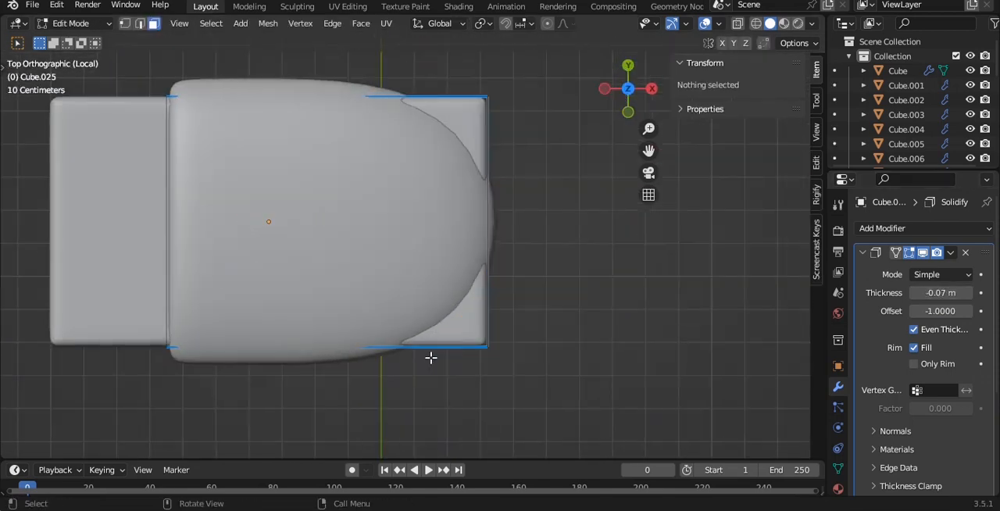
{"action": "key", "text": "g"}
{"action": "key", "text": "g"}
{"action": "left_click", "coordinate": [495, 351]}
{"action": "key", "text": "alt+z"}
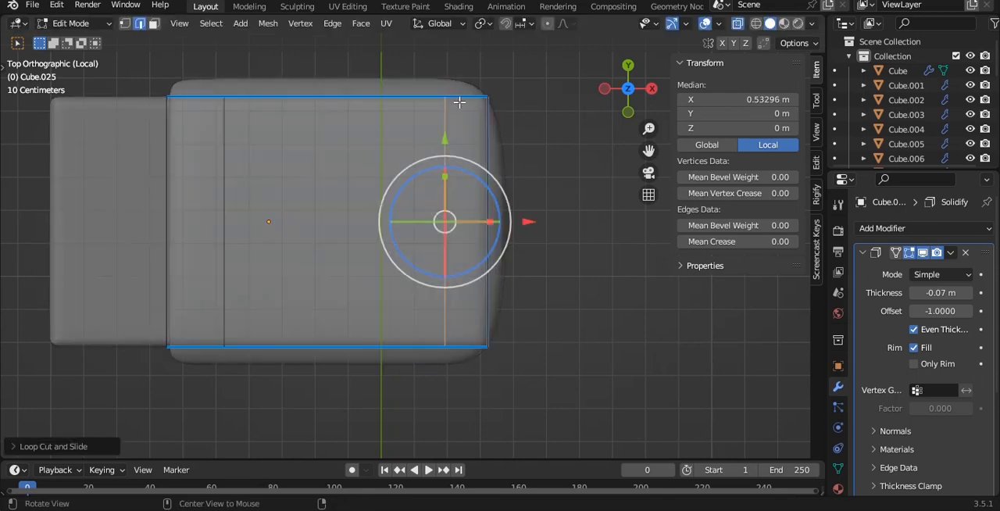
- Nudge the blanket's foot-end edges outward along X and apply the Solidify modifier
{"action": "left_click_drag", "start_coordinate": [430, 60], "coordinate": [564, 389]}
{"action": "key", "text": "alt+z"}
{"action": "left_click_drag", "start_coordinate": [550, 222], "coordinate": [563, 222]}
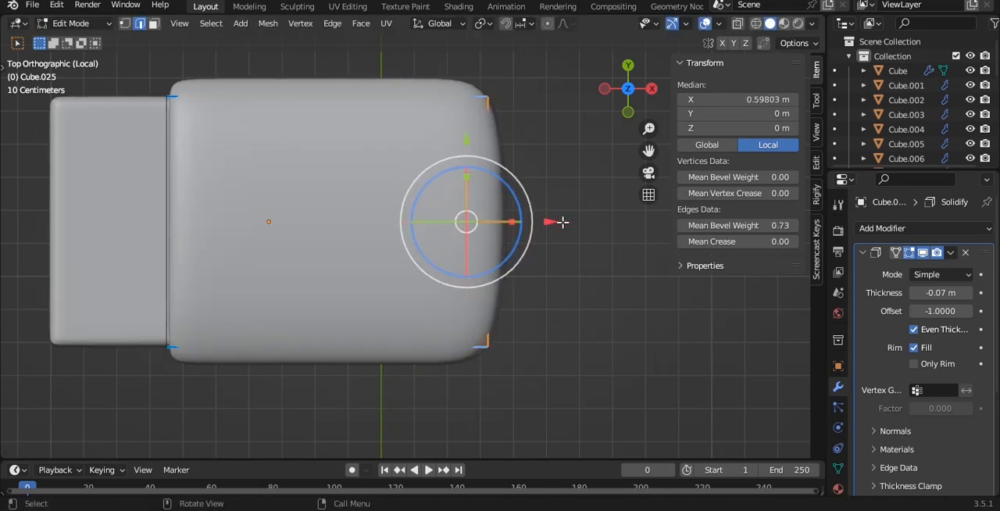
{"action": "key", "text": "Tab"}
{"action": "key", "text": "ctrl+a"}
{"action": "middle_click_drag", "start_coordinate": [484, 258], "coordinate": [410, 209]}
- Select all the thickened blanket's foot-end vertices and move them outward along X to lengthen it
{"action": "key", "text": "Tab"}
{"action": "key", "text": "KP_7"}
{"action": "key", "text": "alt+z"}
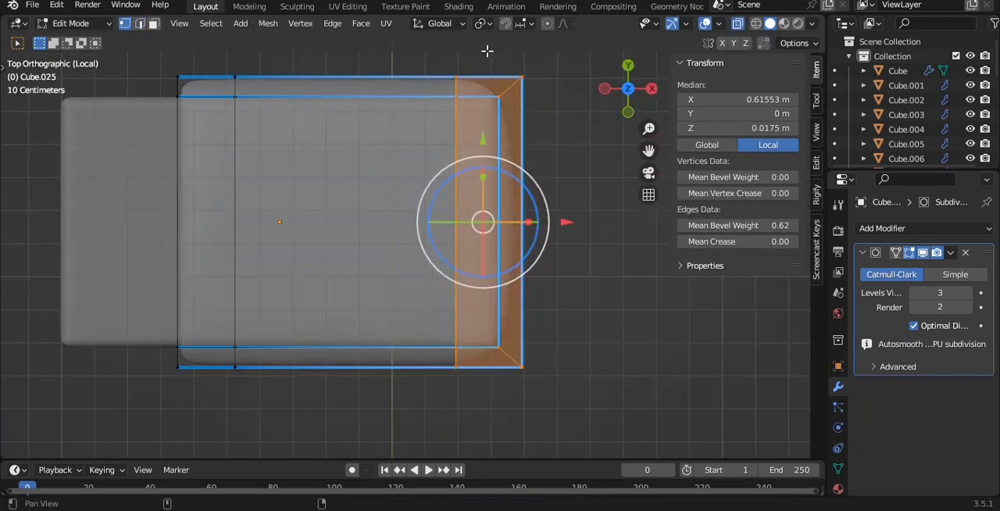
{"action": "middle_click_drag", "start_coordinate": [487, 52], "coordinate": [441, 77], "text": "shift"}
{"action": "left_click_drag", "start_coordinate": [389, 59], "coordinate": [578, 423]}
{"action": "key", "text": "g"}
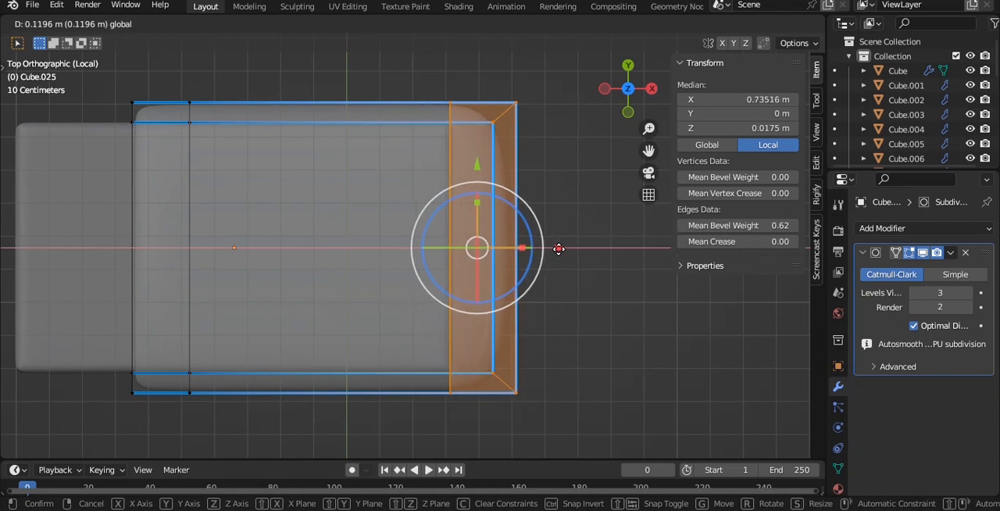
{"action": "left_click", "coordinate": [529, 248]}
{"action": "key", "text": "Tab"}
{"action": "key", "text": "alt+z"}
{"action": "middle_click_drag", "start_coordinate": [529, 248], "coordinate": [570, 208]}
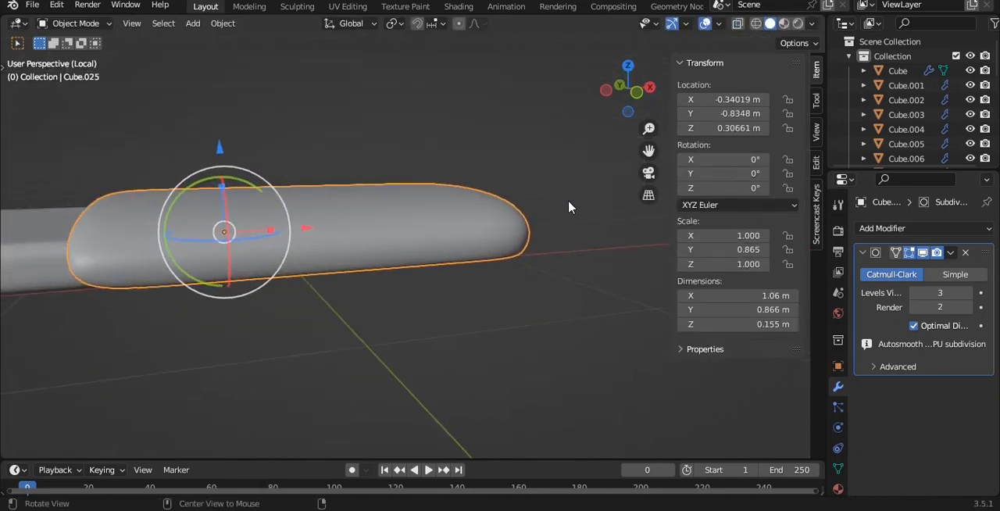
- Set the blanket's origin to its geometry and bring the rest of the room back into view
{"action": "key", "text": "grave"}
{"action": "left_click", "coordinate": [418, 181]}
{"action": "middle_click_drag", "start_coordinate": [234, 196], "coordinate": [322, 209]}
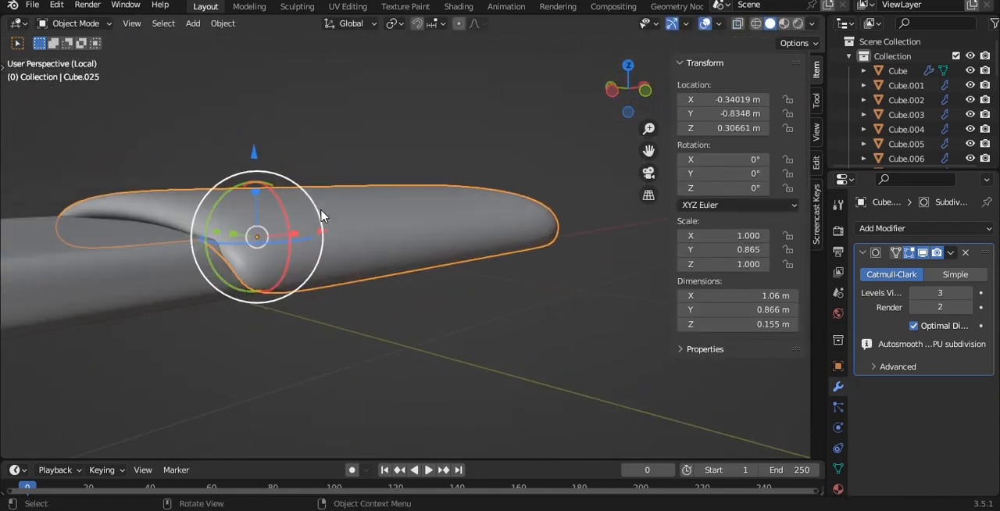
{"action": "key", "text": "q"}
{"action": "left_click", "coordinate": [321, 210]}
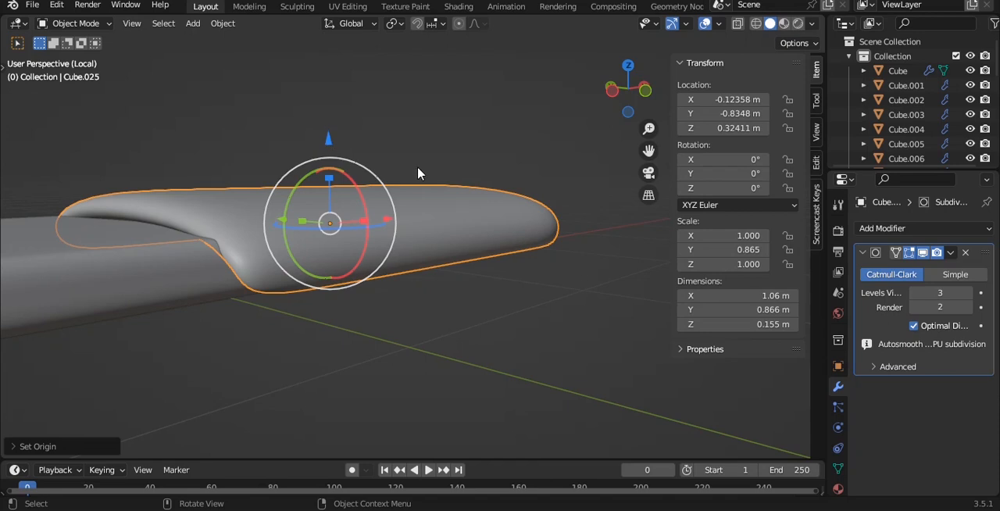
{"action": "key", "text": "slash"}
- Extrude the blanket's lower rim straight down along Z to a median local Z of about -0.229 m
{"action": "key", "text": "grave"}
{"action": "left_click", "coordinate": [342, 138]}
{"action": "scroll", "coordinate": [342, 139], "scroll_direction": "up", "scroll_amount": 2}
{"action": "middle_click_drag", "start_coordinate": [374, 142], "coordinate": [320, 187], "text": "shift"}
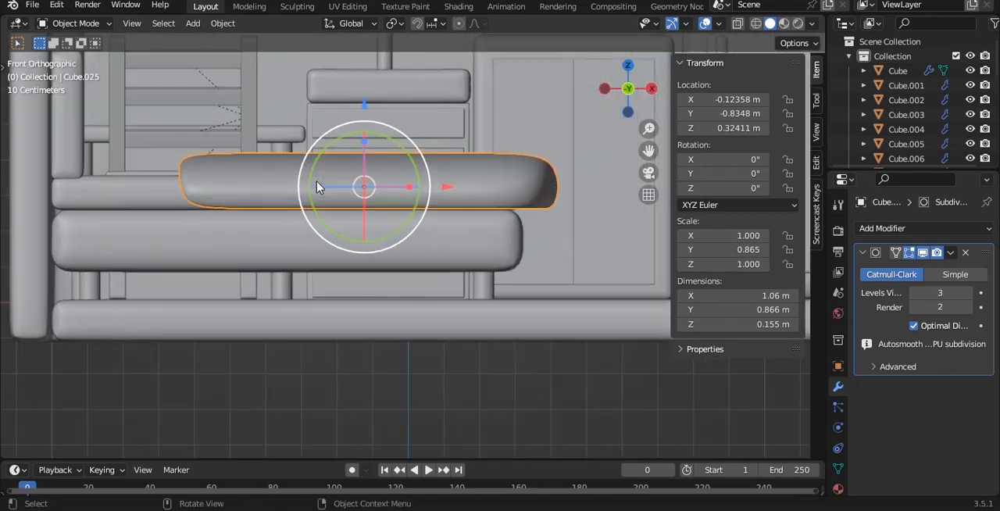
{"action": "key", "text": "Tab"}
{"action": "key", "text": "alt+z"}
{"action": "left_click_drag", "start_coordinate": [617, 281], "coordinate": [617, 281]}
{"action": "key", "text": "e"}
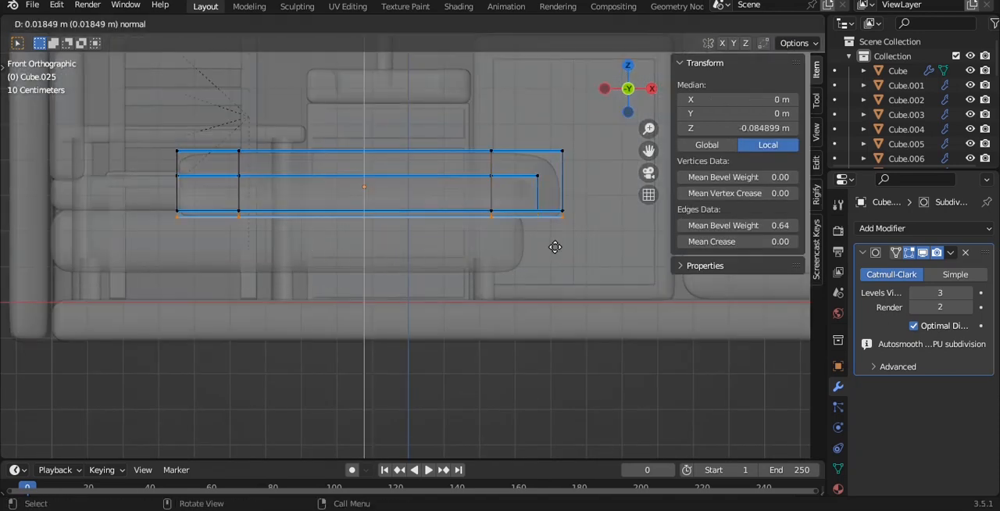
{"action": "key", "text": "z"}
{"action": "left_click", "coordinate": [566, 294]}
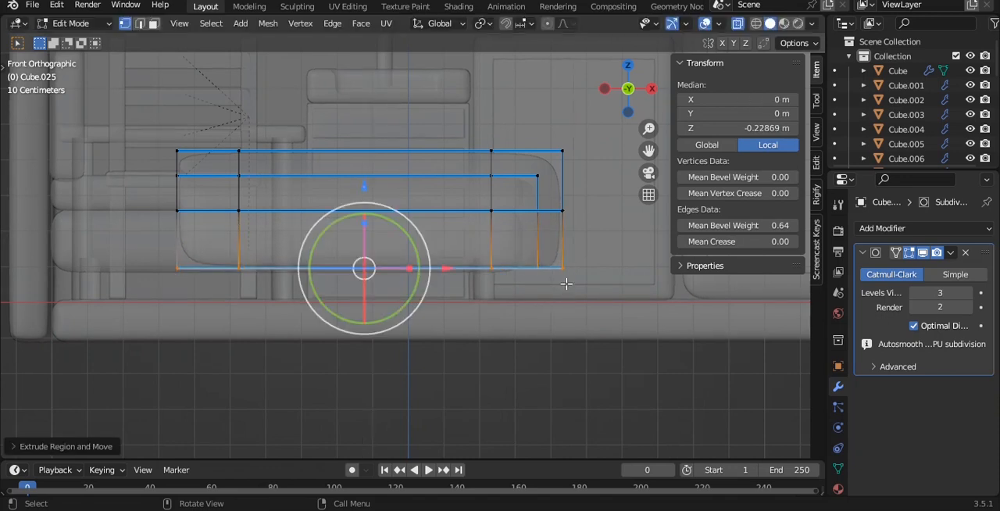
{"action": "key", "text": "Tab"}
{"action": "key", "text": "alt+z"}
- Move the blanket along X toward the headboard, to about X -0.168 m
{"action": "key", "text": "g"}
{"action": "key", "text": "x"}
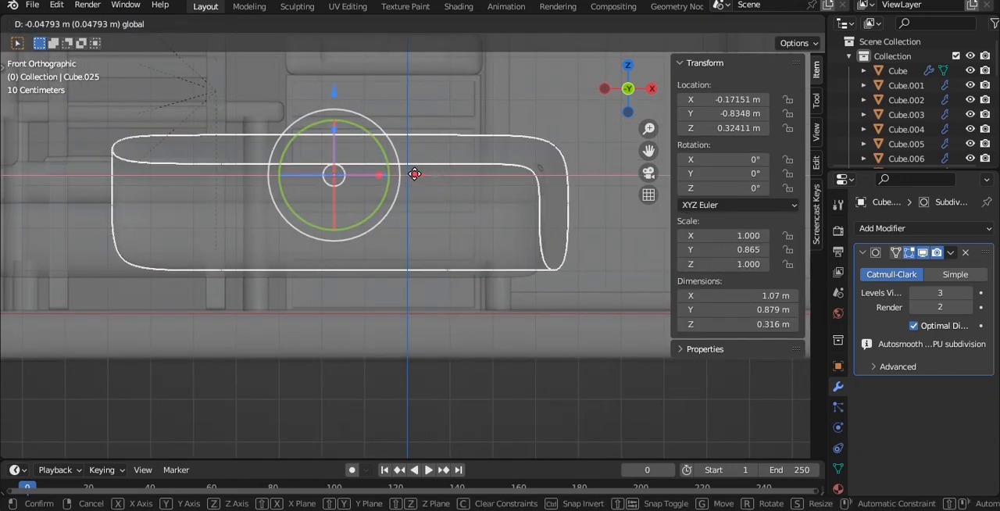
{"action": "left_click", "coordinate": [417, 174]}
{"action": "key", "text": "alt+z"}
{"action": "scroll", "coordinate": [497, 199], "scroll_direction": "down", "scroll_amount": 2}
{"action": "key", "text": "alt+a"}
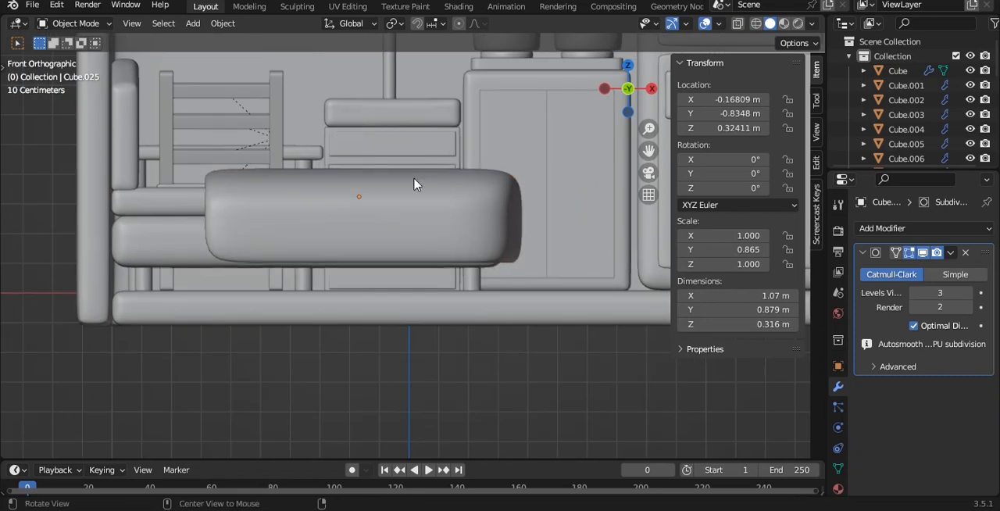
{"action": "mouse_move", "coordinate": [415, 185]}
{"action": "middle_mouse_down"}
{"action": "mouse_move", "coordinate": [487, 246]}
{"action": "mouse_move", "coordinate": [402, 192]}
{"action": "middle_mouse_up"}
{"action": "scroll", "coordinate": [486, 246], "scroll_direction": "down", "scroll_amount": 5}
{"action": "scroll", "coordinate": [402, 192], "scroll_direction": "up", "scroll_amount": 3}
- Isolate the blanket and extrude its head-end band of faces outward along their normals by about 0.05 m as a fold
{"action": "key", "text": "Tab"}
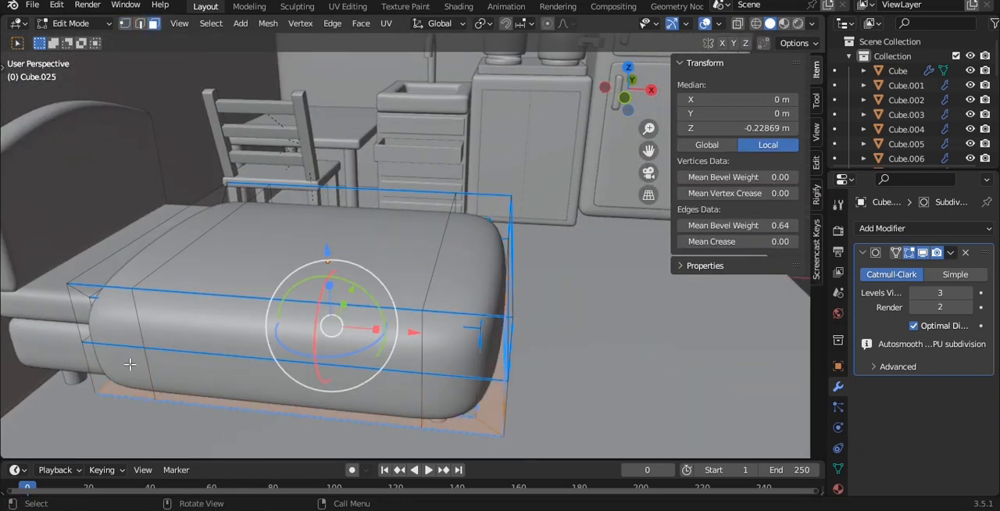
{"action": "left_click", "coordinate": [130, 363]}
{"action": "key", "text": "KP_Divide"}
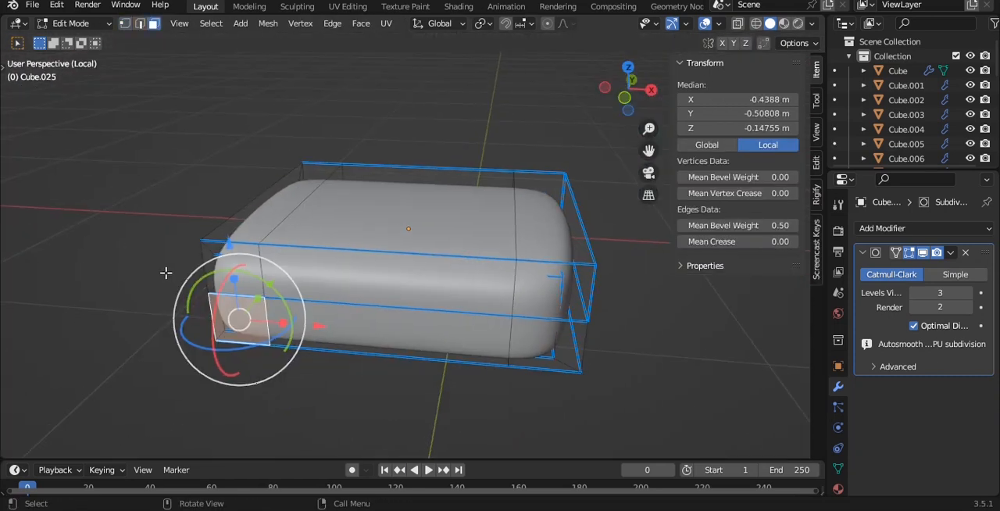
{"action": "left_click", "coordinate": [257, 221], "text": "ctrl"}
{"action": "middle_click_drag", "start_coordinate": [257, 221], "coordinate": [165, 185]}
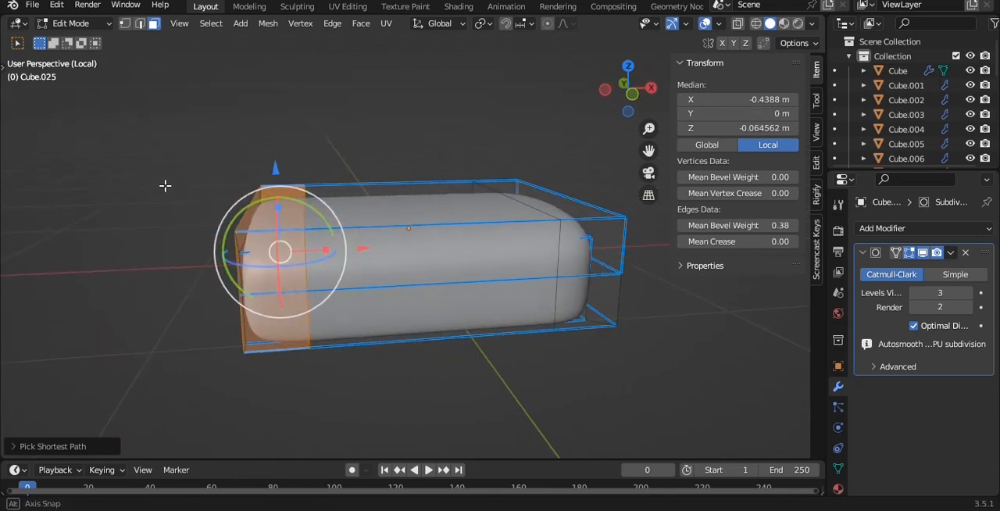
{"action": "key", "text": "alt+e"}
{"action": "left_click", "coordinate": [345, 161]}
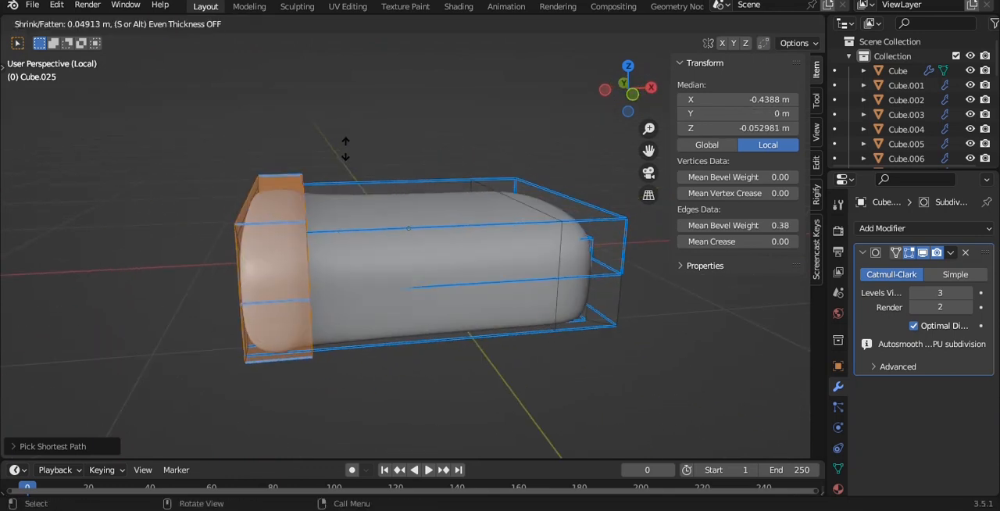
{"action": "left_click", "coordinate": [345, 149]}
- Add a loop cut on the blanket right beside the fold to tighten the crease, and bring the room back into view
{"action": "key", "text": "ctrl+r"}
{"action": "left_click", "coordinate": [346, 219]}
{"action": "left_click", "coordinate": [233, 231]}
{"action": "key", "text": "Tab"}
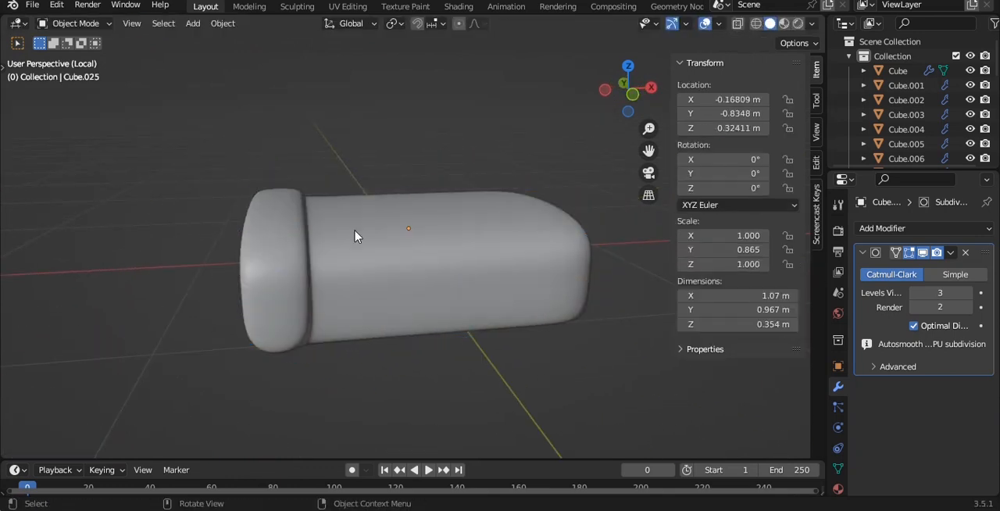
{"action": "key", "text": "KP_Divide"}
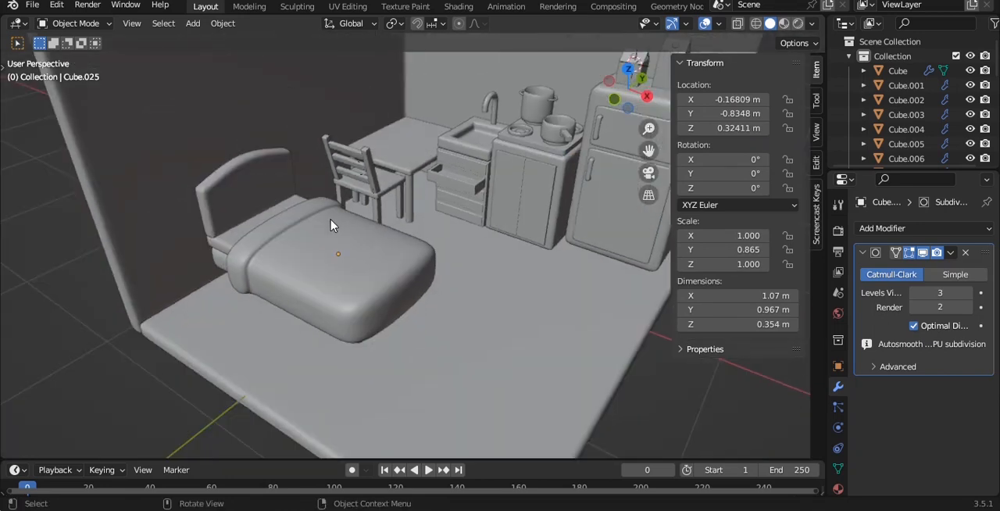
- Duplicate the blanket's large top face, separate it as its own object and set that object's origin to its geometry
{"action": "middle_click_drag", "start_coordinate": [367, 221], "coordinate": [315, 226]}
{"action": "scroll", "coordinate": [315, 226], "scroll_direction": "up", "scroll_amount": 4}
{"action": "key", "text": "Tab"}
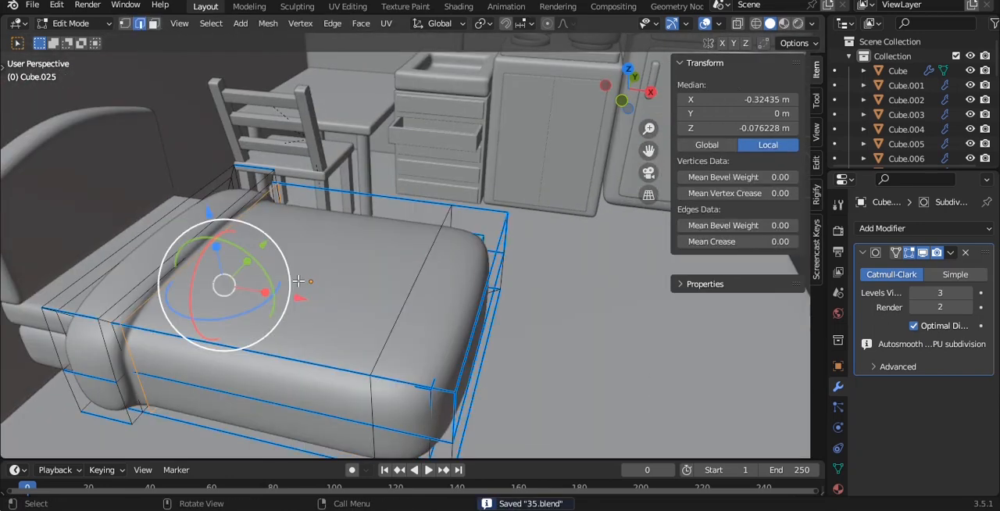
{"action": "key", "text": "3"}
{"action": "left_click", "coordinate": [357, 227]}
{"action": "key", "text": "shift+d"}
{"action": "right_click", "coordinate": [362, 167]}
{"action": "key", "text": "p"}
{"action": "left_click", "coordinate": [364, 171]}
{"action": "key", "text": "Tab"}
{"action": "left_click", "coordinate": [325, 247]}
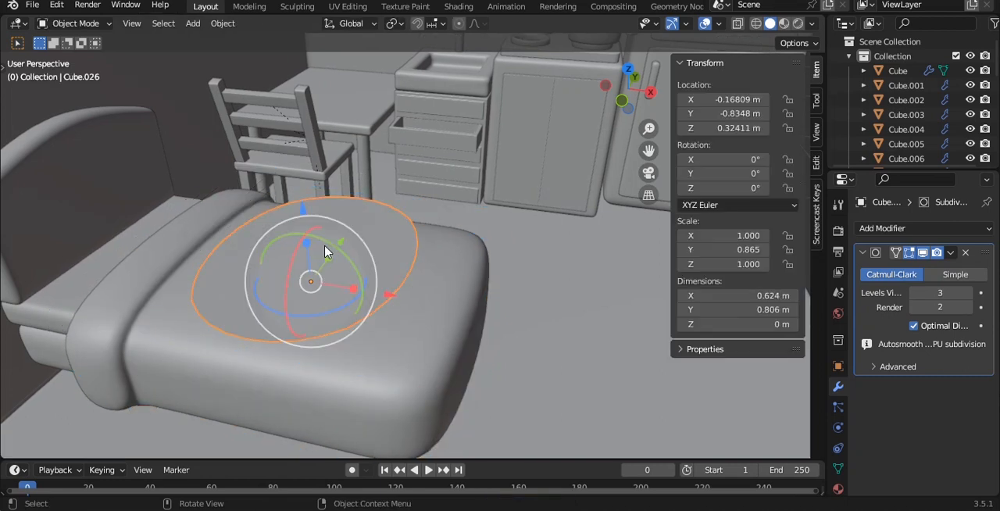
{"action": "left_click", "coordinate": [312, 245]}
- Extrude the separated top face upward along its normal to give it a cushion-like thickness
{"action": "key", "text": "KP_1"}
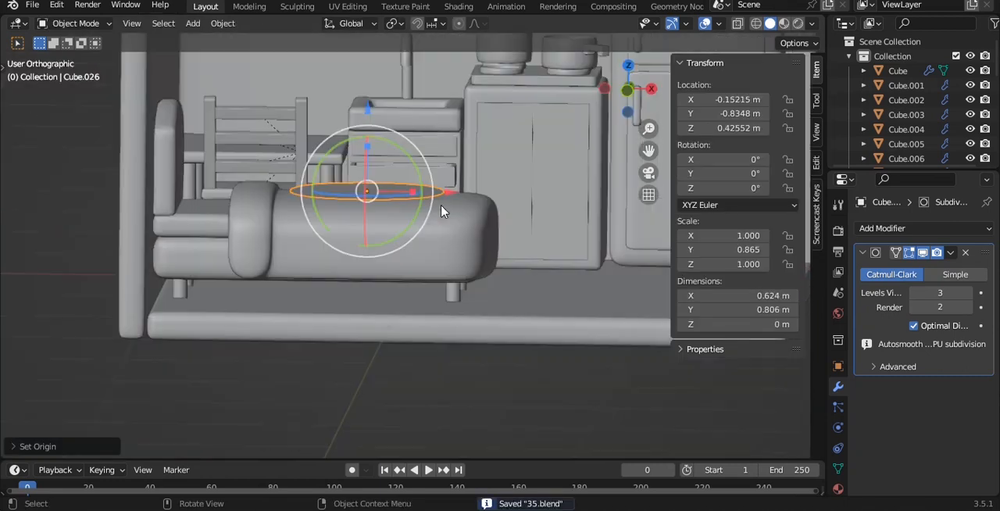
{"action": "key", "text": "Tab"}
{"action": "key", "text": "e"}
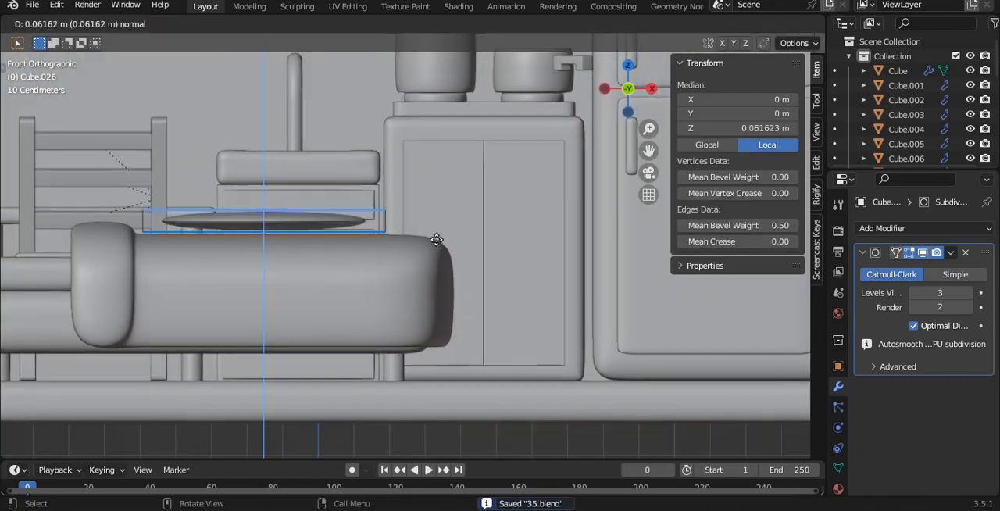
{"action": "left_click", "coordinate": [440, 216]}
{"action": "left_click_drag", "start_coordinate": [440, 216], "coordinate": [440, 268], "text": "alt+shift"}
- Select the pillow's whole mesh and scale it along Y to about 0.77
{"action": "key", "text": "a"}
{"action": "key", "text": "a"}
{"action": "left_click_drag", "start_coordinate": [444, 202], "coordinate": [450, 282], "text": "alt"}
{"action": "scroll", "coordinate": [435, 259], "scroll_direction": "down", "scroll_amount": 2}
{"action": "key", "text": "s"}
{"action": "key", "text": "y"}
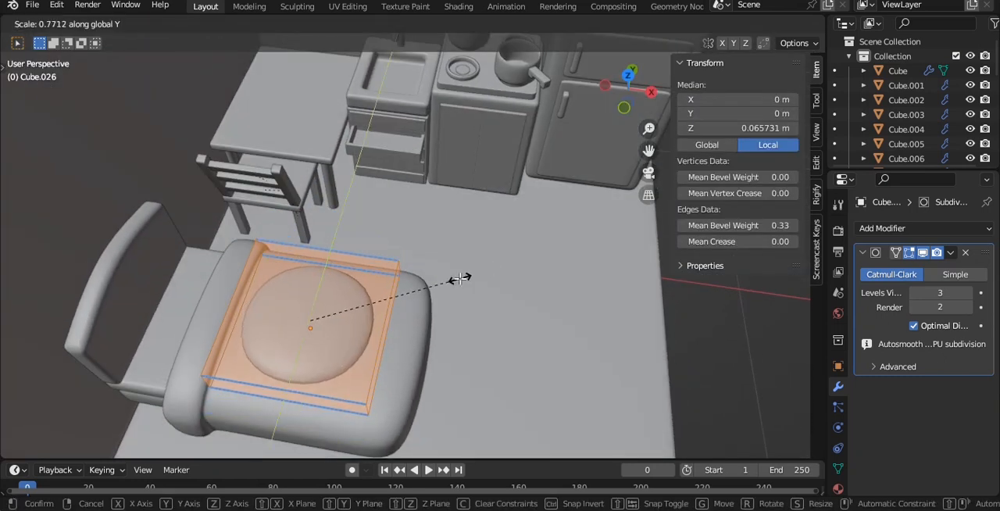
{"action": "left_click", "coordinate": [459, 279]}
- Add a horizontal loop cut around the pillow's side and slide it about 0.49 toward the base to flatten the underside
{"action": "left_click_drag", "start_coordinate": [573, 288], "coordinate": [392, 221], "text": "alt"}
{"action": "left_click", "coordinate": [317, 239]}
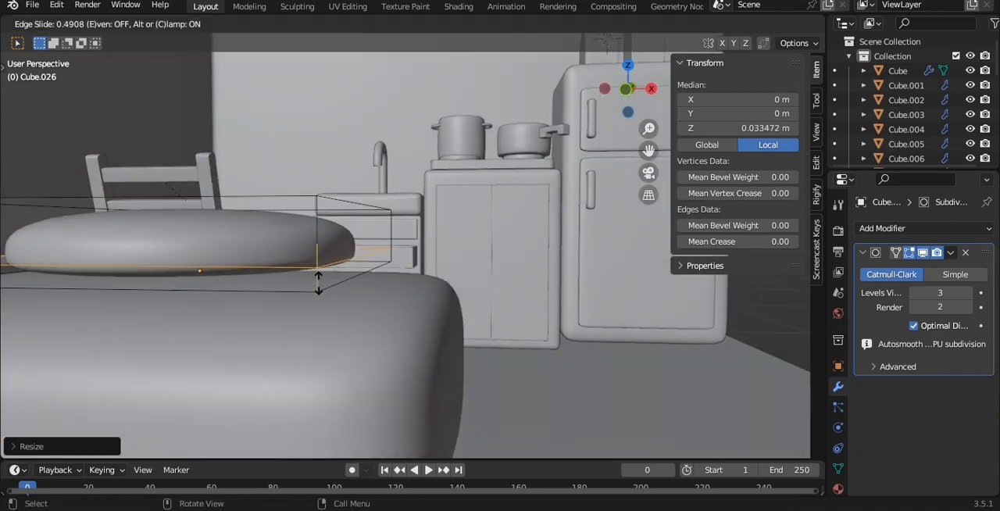
{"action": "left_click", "coordinate": [320, 288]}
{"action": "key", "text": "Tab"}
{"action": "scroll", "coordinate": [341, 237], "scroll_direction": "down", "scroll_amount": 2}
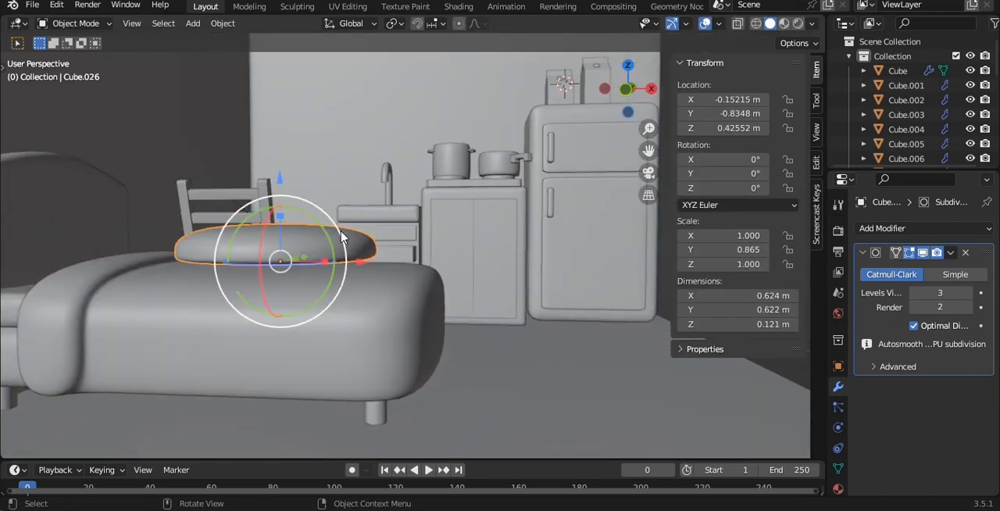
- Set the pillow's origin to its geometry and save the file
{"action": "left_click", "coordinate": [416, 207]}
{"action": "middle_click_drag", "start_coordinate": [417, 212], "coordinate": [406, 274]}
{"action": "key", "text": "KP_7"}
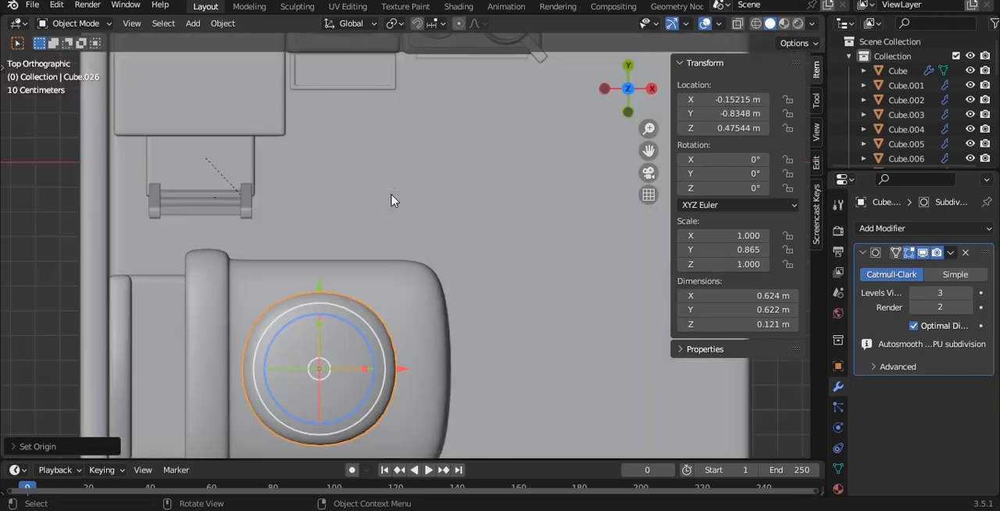
{"action": "scroll", "coordinate": [379, 229], "scroll_direction": "up", "scroll_amount": 1}
{"action": "middle_click_drag", "start_coordinate": [388, 389], "coordinate": [402, 284], "text": "shift"}
- Add two loop cuts across the pillow, one near each end along Y, to square off its rounded outline
{"action": "key", "text": "Tab"}
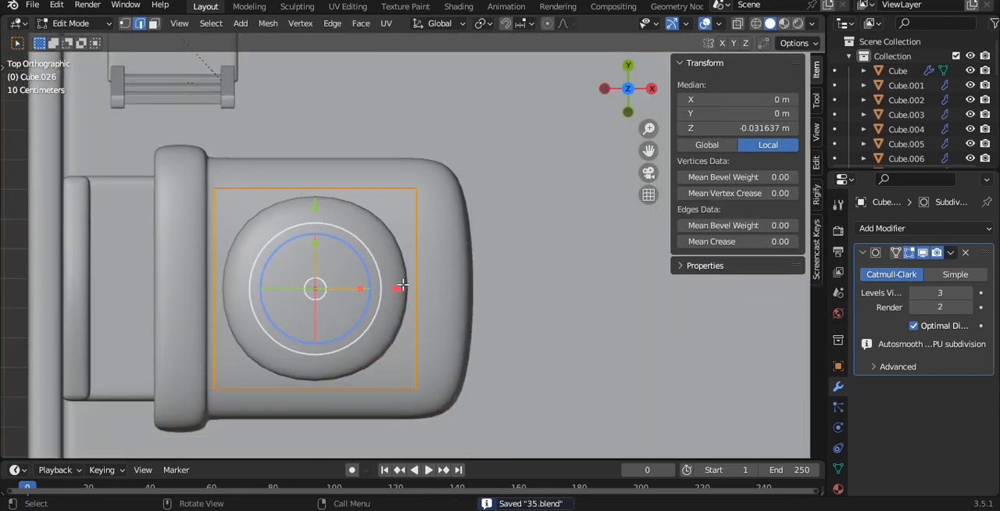
{"action": "scroll", "coordinate": [402, 285], "scroll_direction": "up", "scroll_amount": 1}
{"action": "key", "text": "ctrl+r"}
{"action": "left_click", "coordinate": [406, 292]}
{"action": "left_click", "coordinate": [408, 215]}
{"action": "key", "text": "ctrl+r"}
{"action": "left_click", "coordinate": [419, 329]}
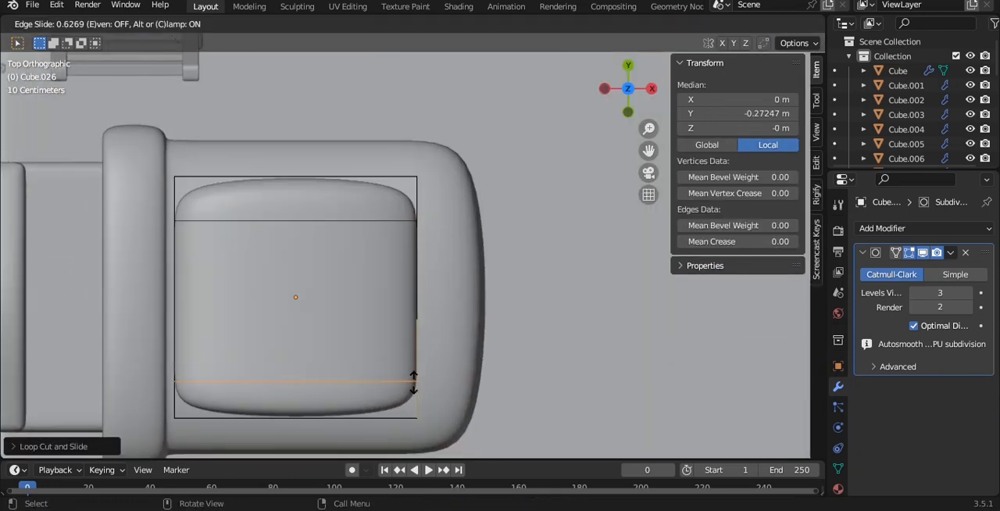
{"action": "left_click", "coordinate": [415, 383]}
- Scale the pillow object to about 0.625 along X and about 1.317 along Z
{"action": "key", "text": "Tab"}
{"action": "key", "text": "s"}
{"action": "key", "text": "x"}
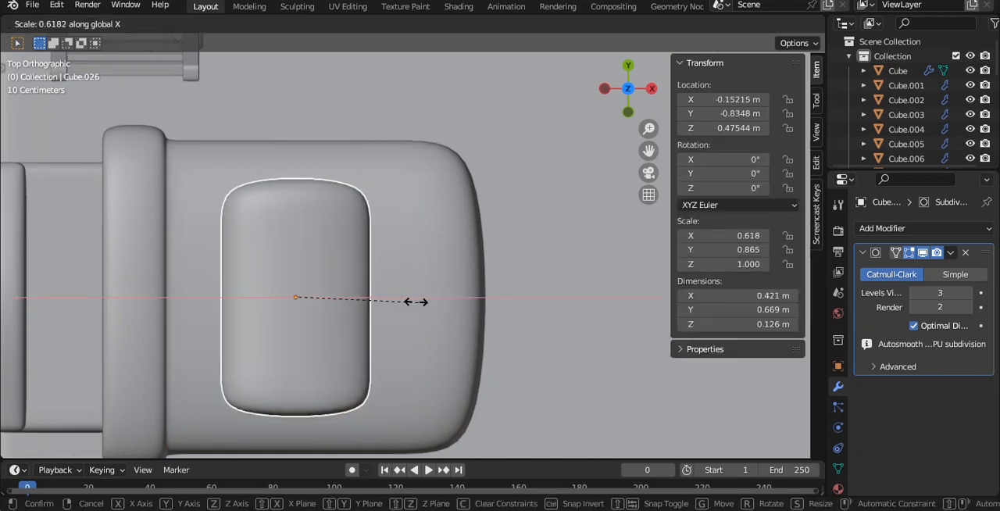
{"action": "left_click", "coordinate": [420, 301]}
{"action": "middle_click_drag", "start_coordinate": [410, 262], "coordinate": [360, 156]}
{"action": "key", "text": "s"}
{"action": "key", "text": "z"}
{"action": "left_click", "coordinate": [227, 164]}
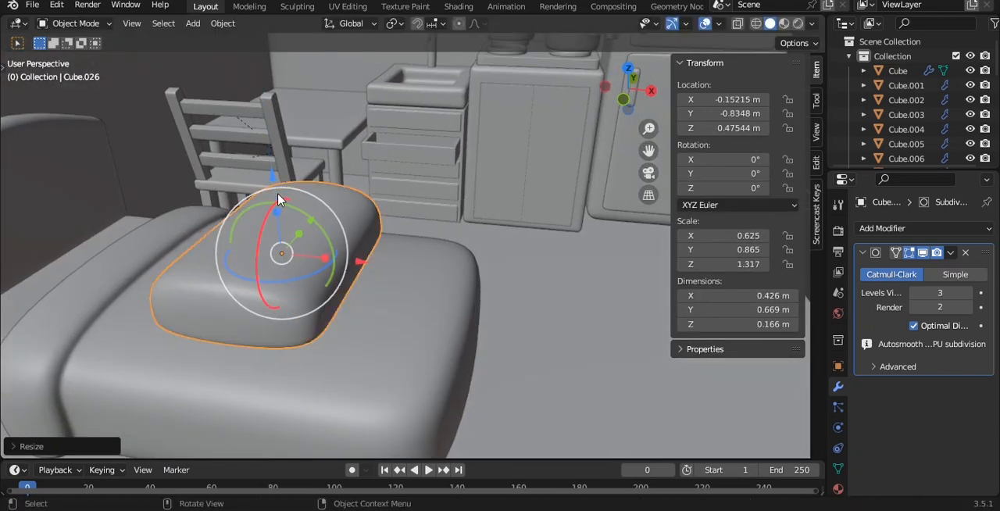
- Try rotating the pillow 90° about the X axis and 90° about the Y axis
{"action": "key", "text": "KP_1"}
{"action": "key", "text": "r"}
{"action": "key", "text": "x"}
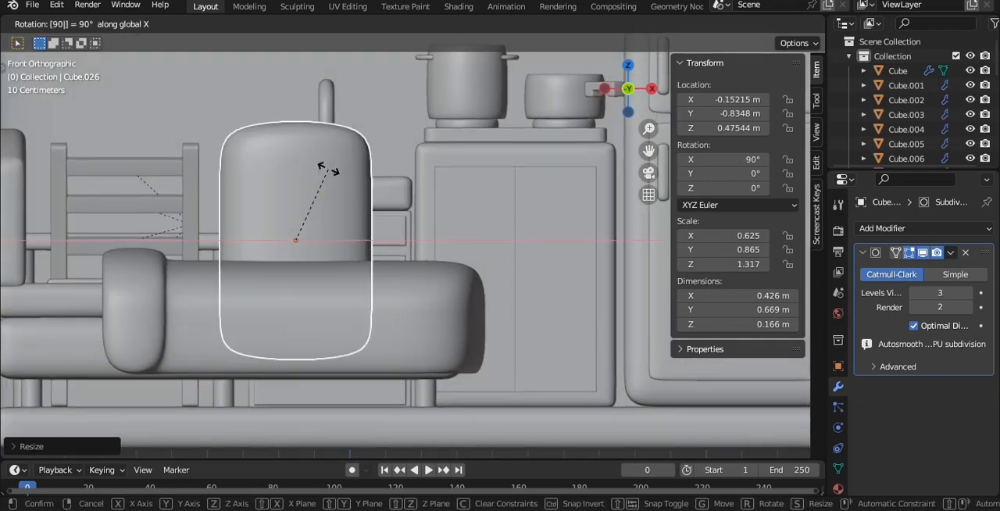
{"action": "key", "text": "Escape"}
{"action": "type", "text": "ry90"}
{"action": "key", "text": "Return"}
{"action": "middle_click_drag", "start_coordinate": [360, 218], "coordinate": [441, 218], "text": "shift"}
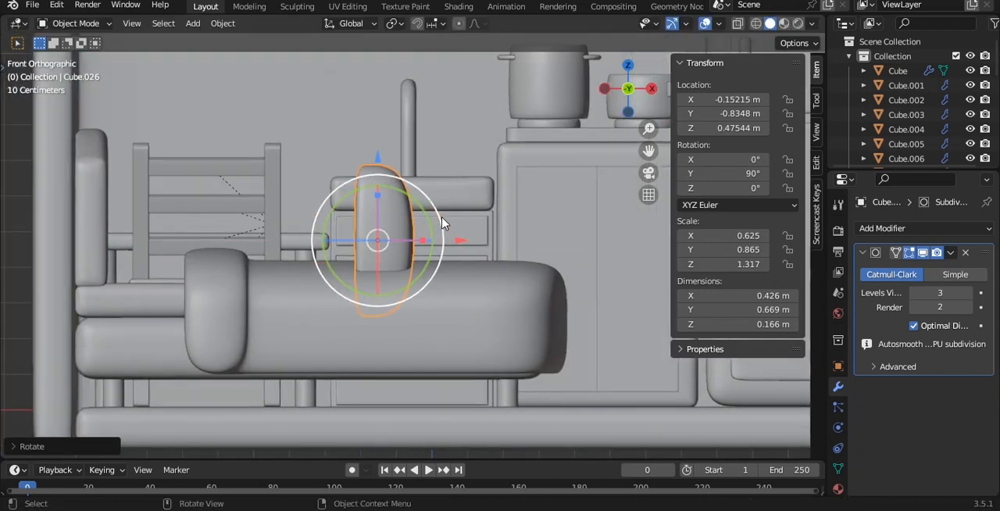
- Move the pillow about 0.546 m along negative X toward the headboard and lower it about 0.068 m onto the mattress
{"action": "key", "text": "g"}
{"action": "key", "text": "x"}
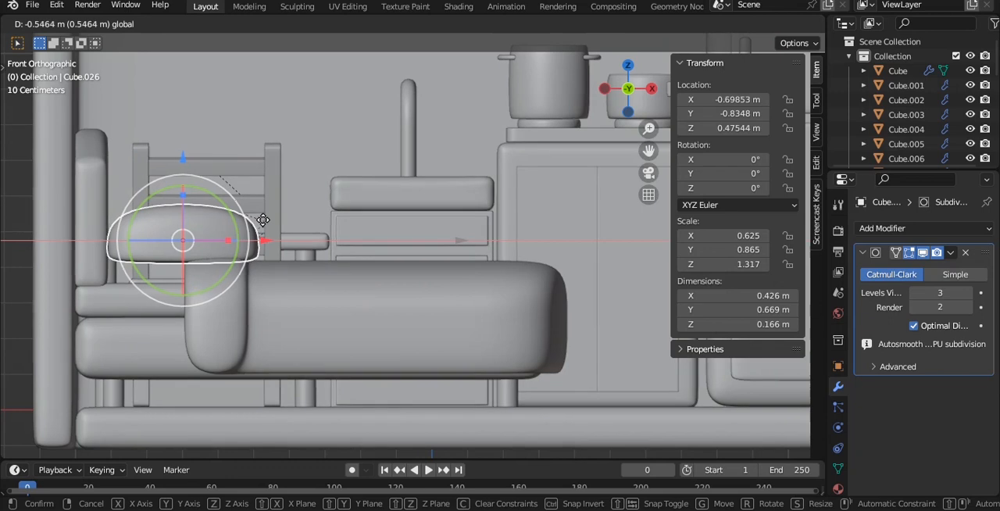
{"action": "left_click", "coordinate": [262, 221]}
{"action": "scroll", "coordinate": [235, 195], "scroll_direction": "up", "scroll_amount": 1}
{"action": "key", "text": "g"}
{"action": "key", "text": "z"}
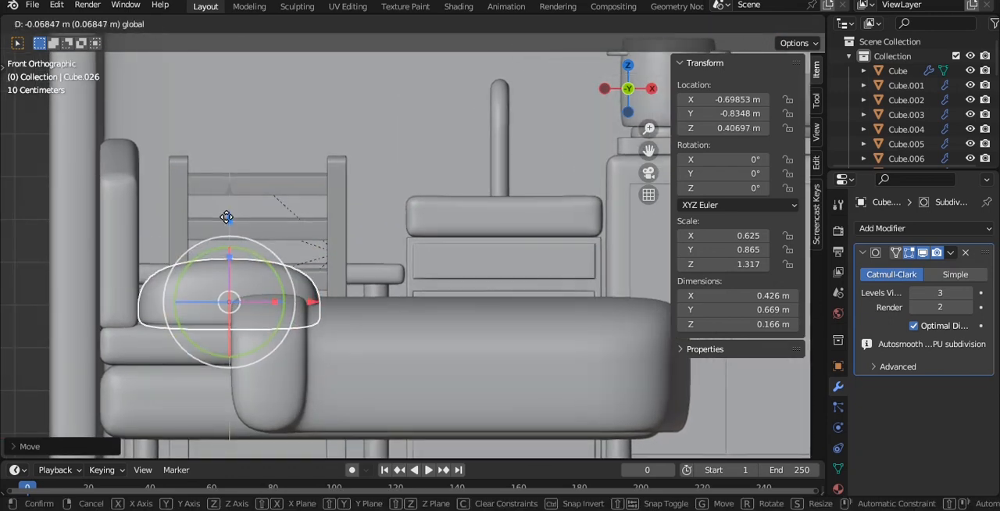
{"action": "left_click", "coordinate": [226, 219]}
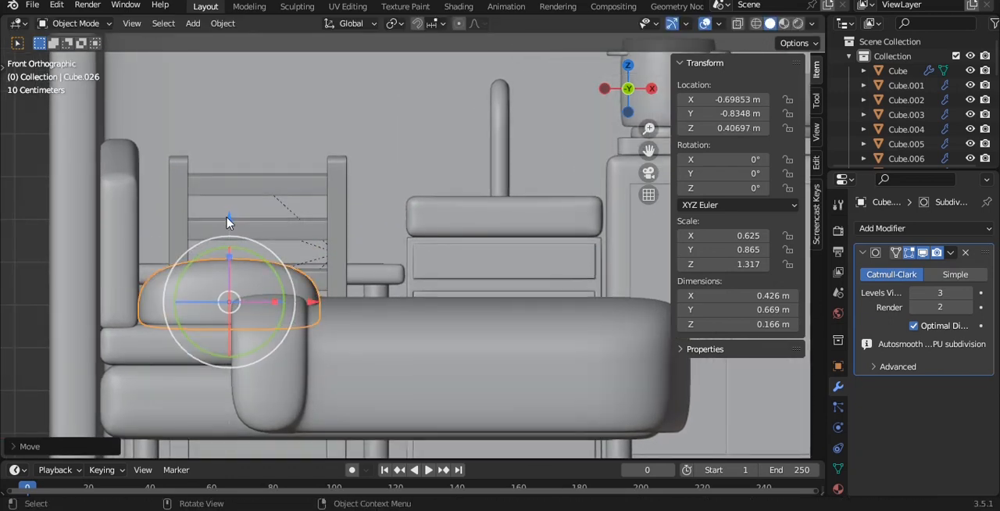
- Raise the upper head-end vertices of the blanket by about 0.11 m so the fold covers the edge of the pillow
{"action": "left_click", "coordinate": [271, 392]}
{"action": "key", "text": "Tab"}
{"action": "key", "text": "alt+z"}
{"action": "key", "text": "b"}
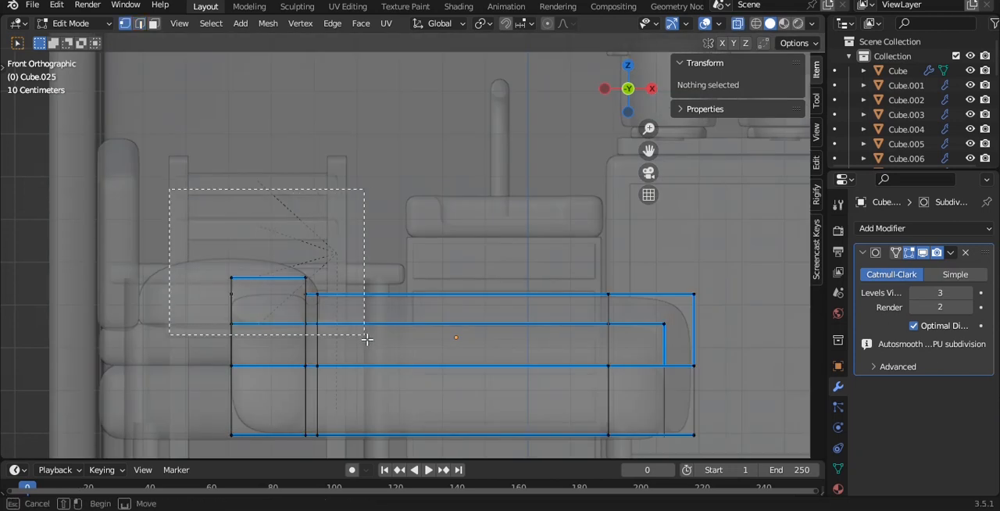
{"action": "left_click_drag", "start_coordinate": [367, 338], "coordinate": [367, 338]}
{"action": "key", "text": "alt+z"}
{"action": "key", "text": "g"}
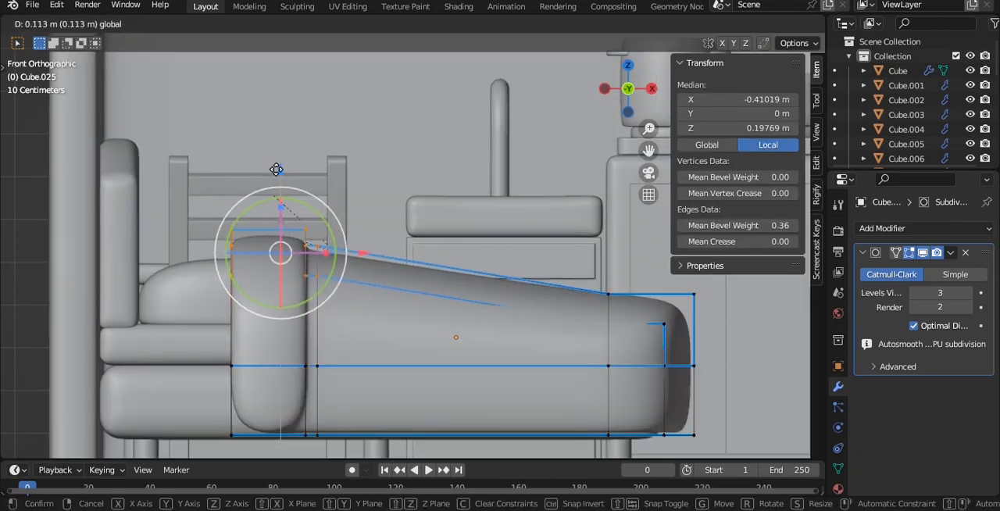
{"action": "left_click", "coordinate": [276, 170]}
{"action": "key", "text": "g"}
{"action": "left_click_drag", "start_coordinate": [272, 169], "coordinate": [272, 168]}
{"action": "middle_click_drag", "start_coordinate": [273, 168], "coordinate": [303, 197]}
{"action": "left_click_drag", "start_coordinate": [288, 208], "coordinate": [287, 193]}
{"action": "middle_click_drag", "start_coordinate": [313, 226], "coordinate": [417, 164]}
{"action": "key", "text": "Tab"}
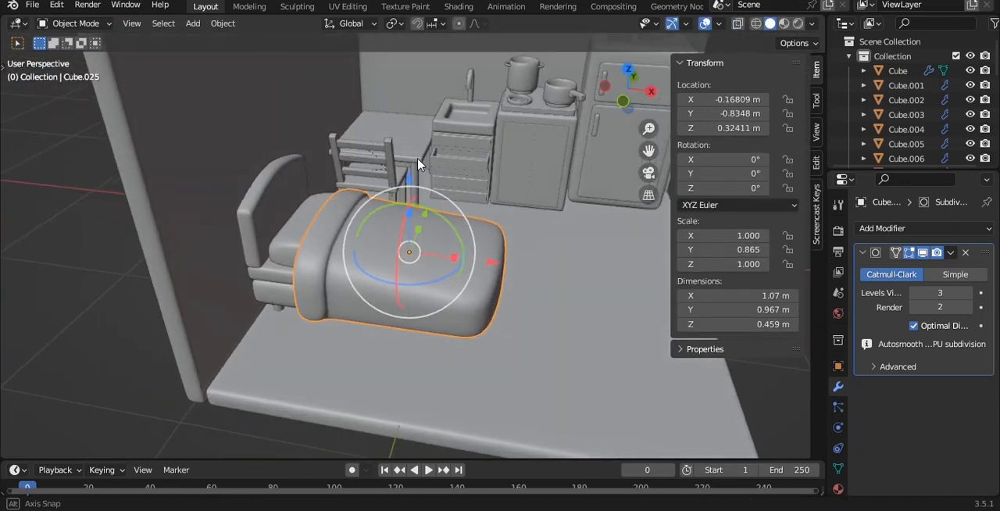
- Add a loop cut across the blanket and slide it toward the fold
{"action": "scroll", "coordinate": [417, 164], "scroll_direction": "up", "scroll_amount": 3}
{"action": "key", "text": "Tab"}
{"action": "key", "text": "ctrl+r"}
{"action": "left_click", "coordinate": [360, 301]}
{"action": "left_click", "coordinate": [303, 292]}
- Select the new loop's upper vertices in front view and lower them along Z so the blanket slopes in a curve
{"action": "key", "text": "grave"}
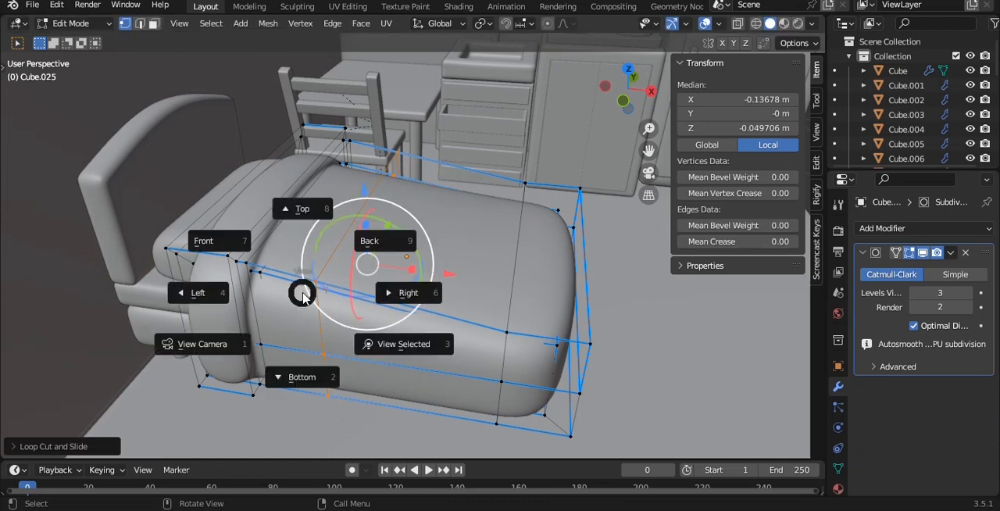
{"action": "left_click", "coordinate": [209, 241]}
{"action": "key", "text": "alt+z"}
{"action": "scroll", "coordinate": [353, 152], "scroll_direction": "up", "scroll_amount": 1}
{"action": "left_click_drag", "start_coordinate": [329, 138], "coordinate": [400, 229]}
{"action": "scroll", "coordinate": [400, 229], "scroll_direction": "up", "scroll_amount": 4}
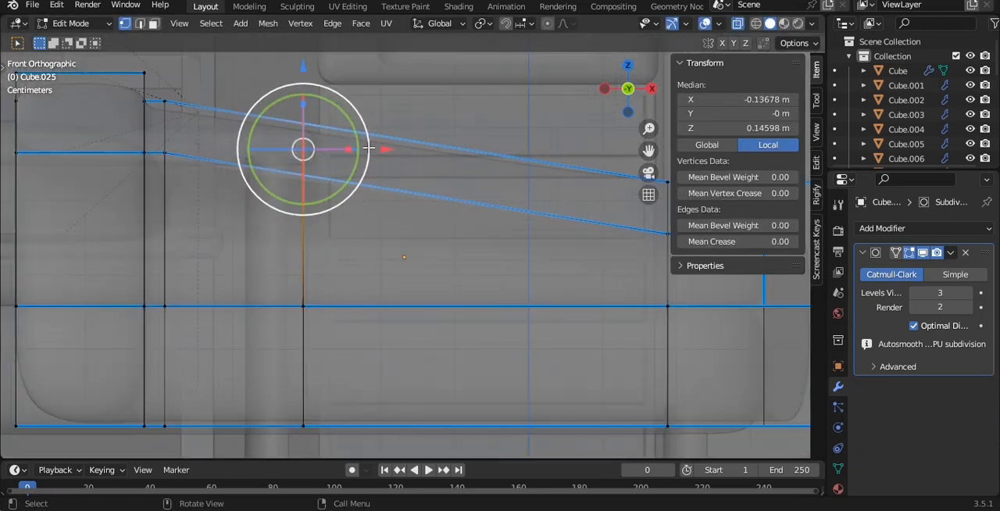
{"action": "key", "text": "g"}
{"action": "key", "text": "z"}
{"action": "left_click", "coordinate": [300, 94]}
{"action": "key", "text": "Tab"}
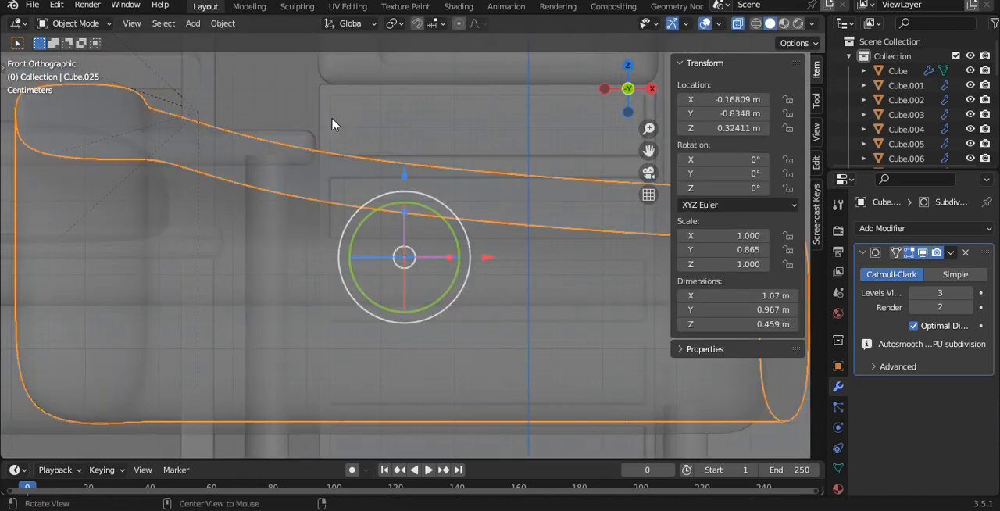
- Duplicate the desk's tabletop and raise the copy to a height of about Z 1.16 m
{"action": "middle_click_drag", "start_coordinate": [300, 94], "coordinate": [326, 148]}
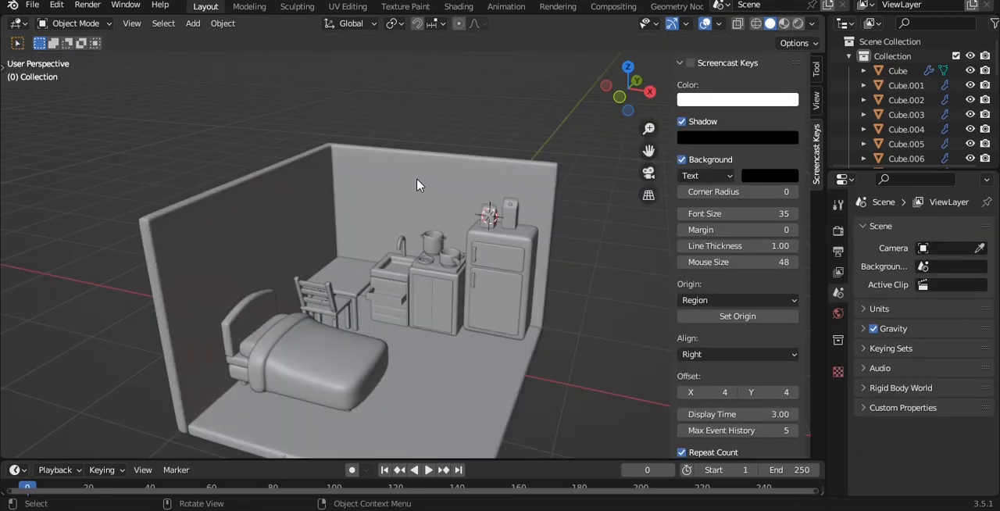
{"action": "left_click", "coordinate": [417, 185]}
{"action": "scroll", "coordinate": [434, 192], "scroll_direction": "up", "scroll_amount": 3}
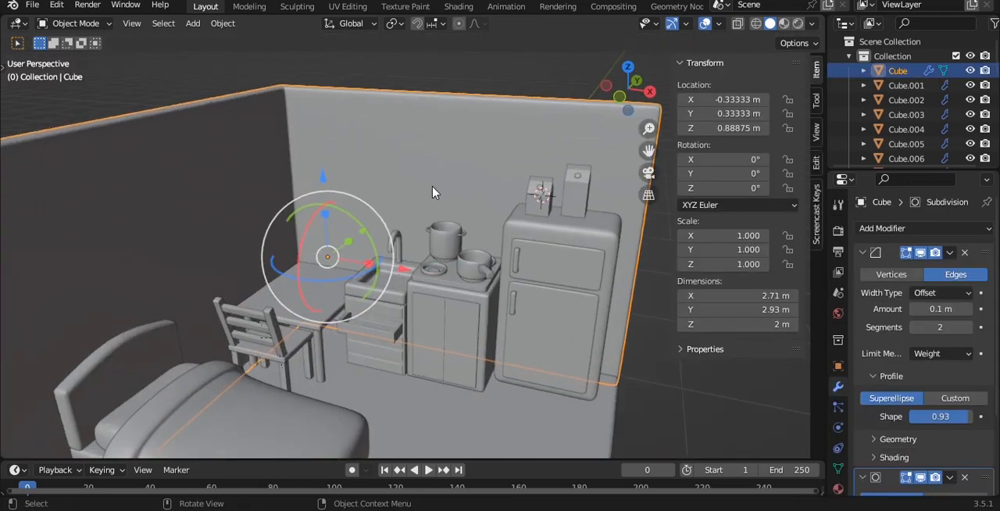
{"action": "left_click", "coordinate": [336, 281]}
{"action": "key", "text": "g"}
{"action": "key", "text": "z"}
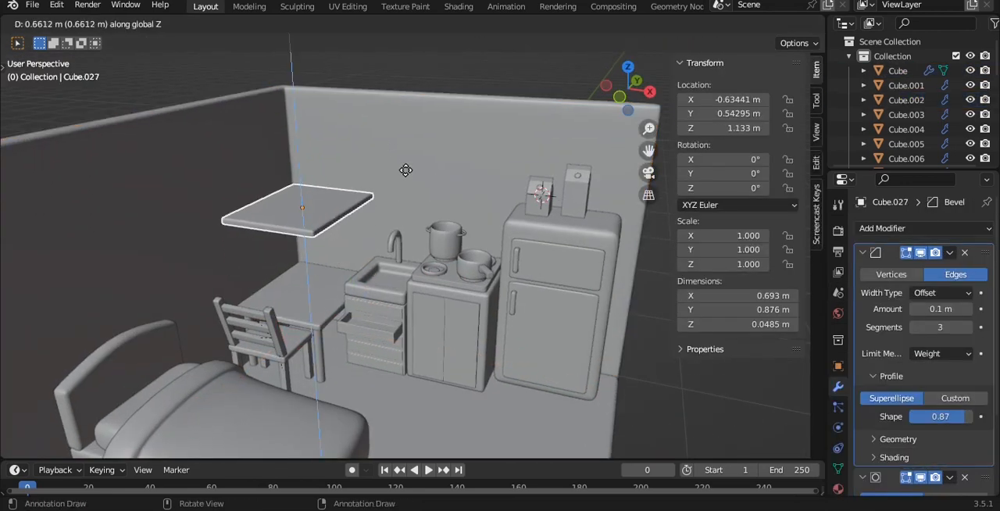
{"action": "left_click", "coordinate": [405, 166]}
- Try narrowing the raised tabletop copy along X to a scale of about 0.074
{"action": "key", "text": "grave"}
{"action": "left_click", "coordinate": [402, 131]}
{"action": "key", "text": "s"}
{"action": "key", "text": "x"}
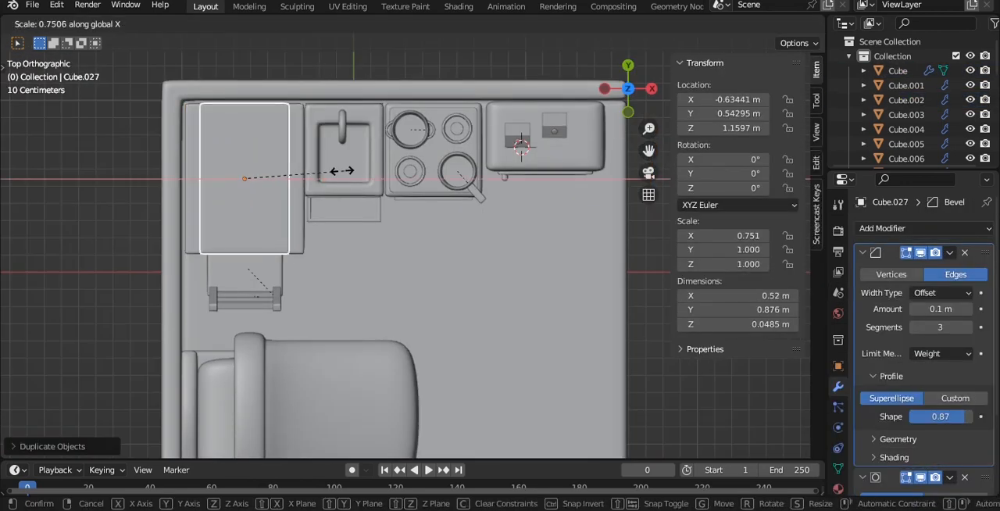
{"action": "left_click", "coordinate": [252, 171]}
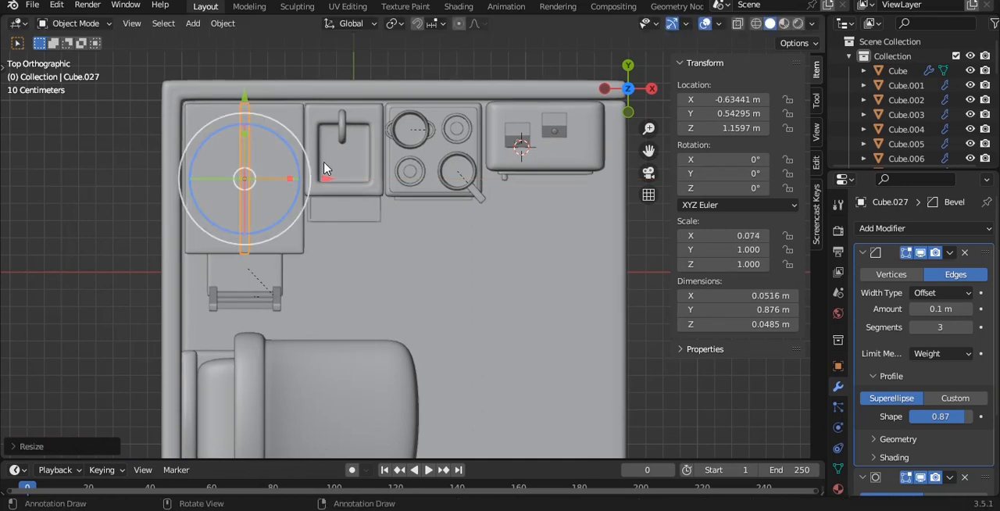
- Try repositioning the narrow bar to Z 1.3386 m and Y 0.57549 m, and undo its moves and narrowing
{"action": "key", "text": "grave"}
{"action": "left_click", "coordinate": [234, 109]}
{"action": "left_click_drag", "start_coordinate": [245, 160], "coordinate": [242, 110]}
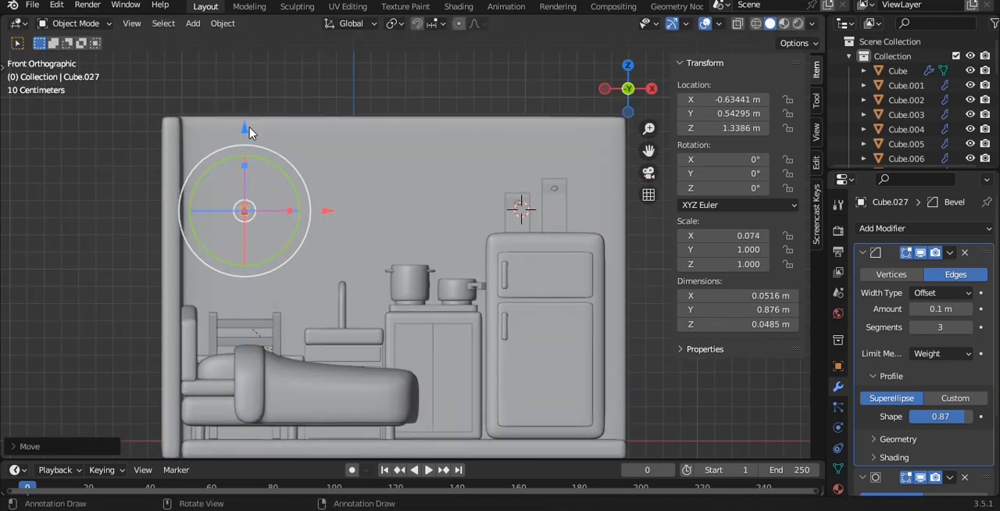
{"action": "scroll", "coordinate": [404, 194], "scroll_direction": "up", "scroll_amount": 5}
{"action": "scroll", "coordinate": [404, 193], "scroll_direction": "up", "scroll_amount": 4}
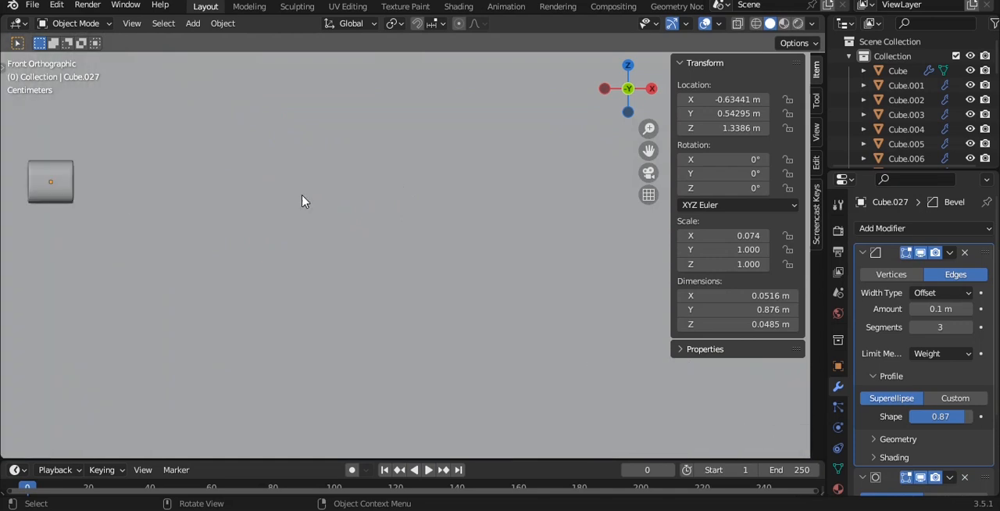
{"action": "scroll", "coordinate": [242, 186], "scroll_direction": "down", "scroll_amount": 4}
{"action": "key", "text": "grave"}
{"action": "left_click", "coordinate": [239, 106]}
{"action": "scroll", "coordinate": [243, 162], "scroll_direction": "down", "scroll_amount": 3}
{"action": "scroll", "coordinate": [254, 175], "scroll_direction": "up", "scroll_amount": 6, "text": "shift"}
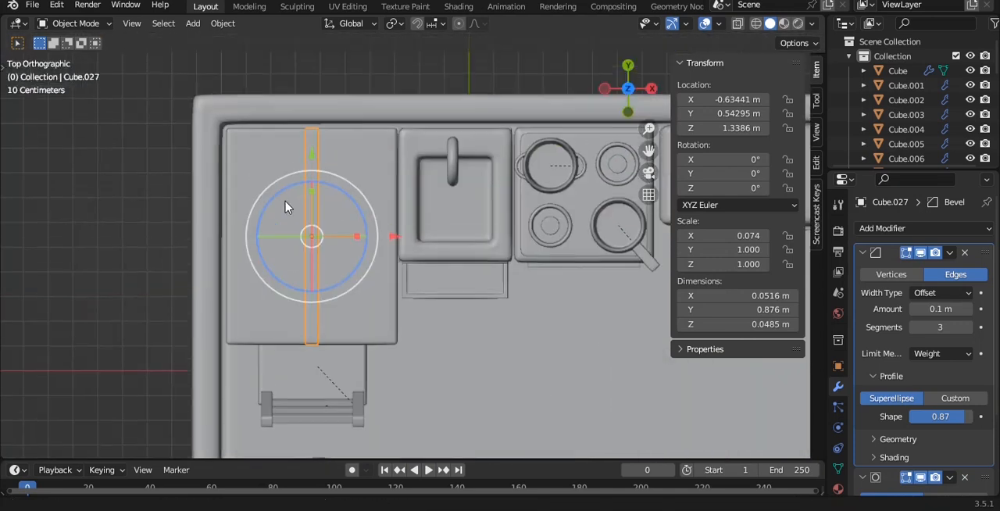
{"action": "left_click_drag", "start_coordinate": [312, 182], "coordinate": [312, 177]}
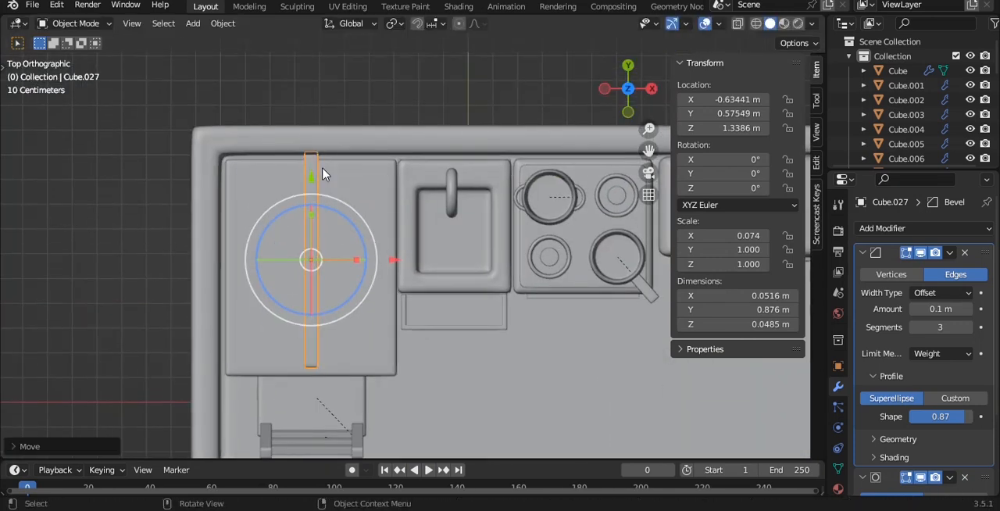
{"action": "scroll", "coordinate": [328, 227], "scroll_direction": "up", "scroll_amount": 1}
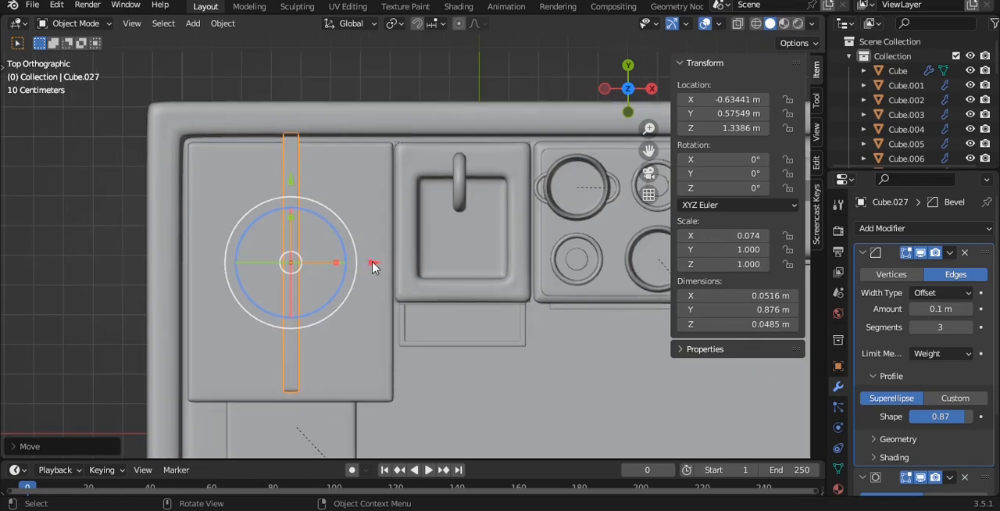
{"action": "key", "text": "ctrl+z"}
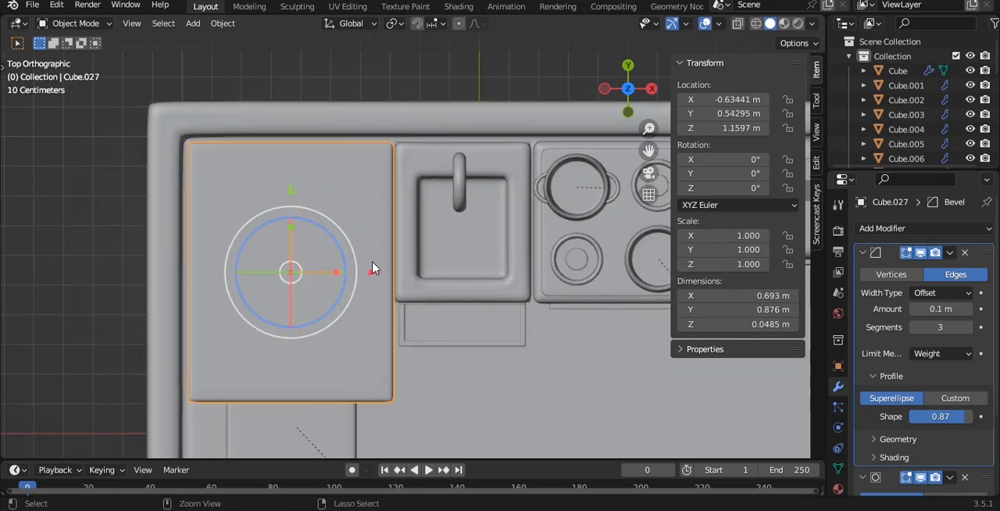
- Move the tabletop copy above the sink to X -0.065 m and back into the wall at Y 0.59965 m
{"action": "left_click_drag", "start_coordinate": [394, 271], "coordinate": [552, 273]}
{"action": "key", "text": "alt+z"}
{"action": "left_click_drag", "start_coordinate": [460, 184], "coordinate": [459, 167]}
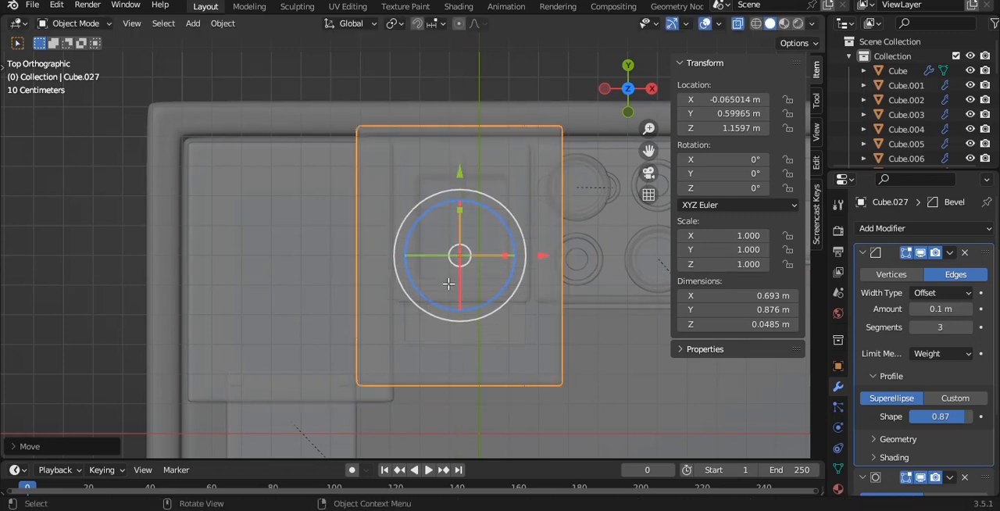
- Shorten the slab into a shelf by moving its front vertices along Y to a local median of about 0.156 m
{"action": "key", "text": "Tab"}
{"action": "left_click_drag", "start_coordinate": [321, 343], "coordinate": [634, 432]}
{"action": "left_click_drag", "start_coordinate": [454, 298], "coordinate": [464, 200]}
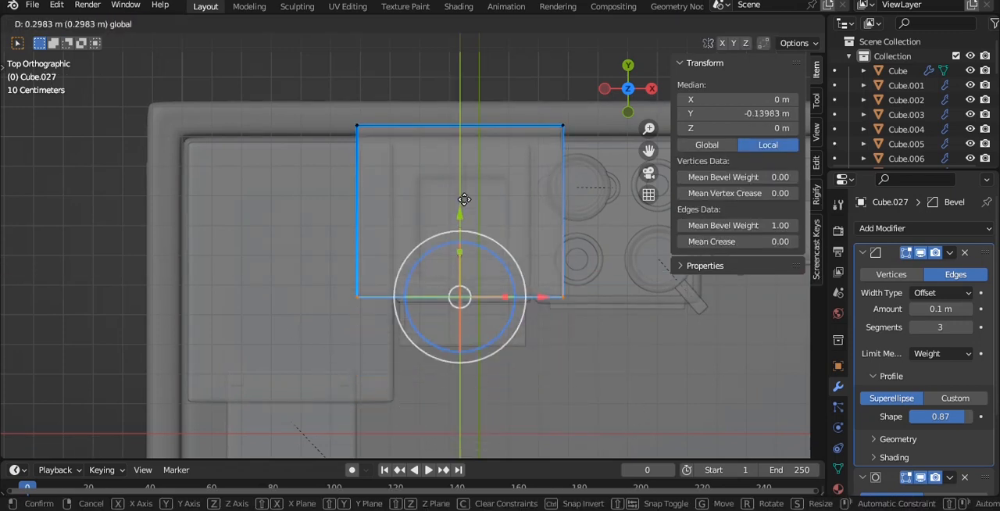
{"action": "left_click_drag", "start_coordinate": [491, 135], "coordinate": [491, 136]}
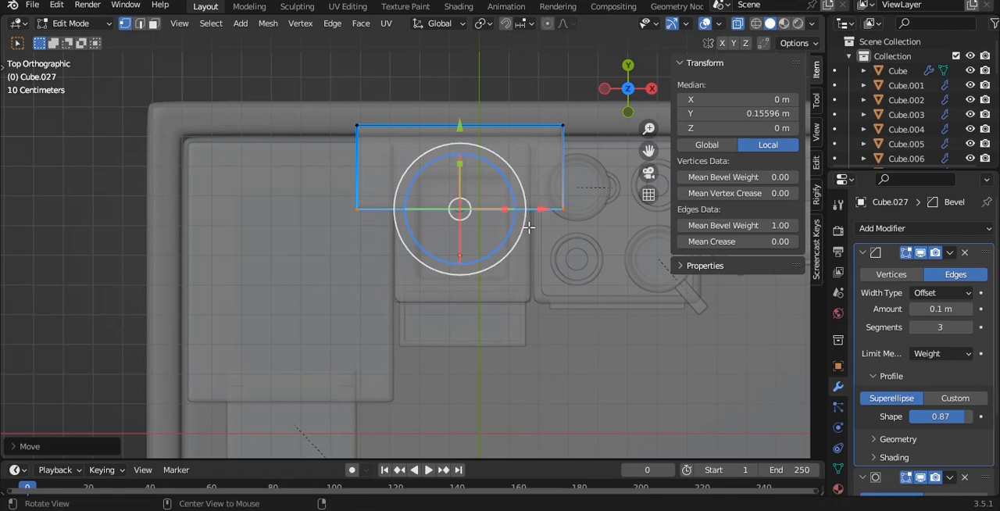
{"action": "middle_click_drag", "start_coordinate": [529, 228], "coordinate": [515, 145]}
- Set the shelf's origin to its geometry and place it against the back wall at about Y 0.871 m and Z 1.3 m
{"action": "key", "text": "Tab"}
{"action": "left_click_drag", "start_coordinate": [462, 167], "coordinate": [464, 153]}
{"action": "key", "text": "q"}
{"action": "left_click", "coordinate": [462, 145]}
{"action": "middle_click_drag", "start_coordinate": [461, 145], "coordinate": [374, 250]}
{"action": "key", "text": "grave"}
{"action": "left_click", "coordinate": [489, 141]}
{"action": "key", "text": "ctrl+s"}
{"action": "left_click_drag", "start_coordinate": [575, 215], "coordinate": [567, 214]}
{"action": "mouse_move", "coordinate": [440, 259]}
{"action": "middle_mouse_down"}
{"action": "mouse_move", "coordinate": [471, 230]}
{"action": "mouse_move", "coordinate": [449, 244]}
{"action": "middle_mouse_up"}
- Pull the shelf's front vertices outward along Y to a depth of about 0.328 m and save the file
{"action": "key", "text": "Tab"}
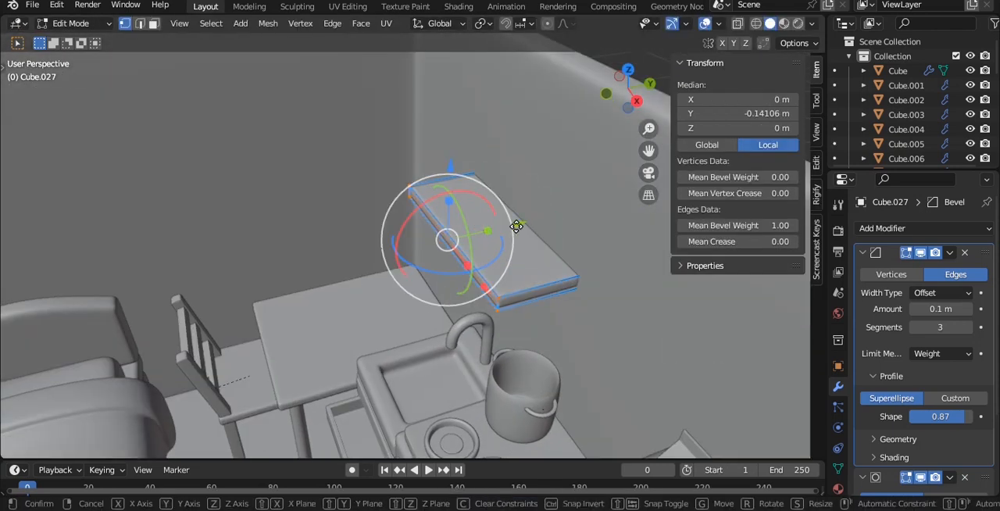
{"action": "left_click_drag", "start_coordinate": [517, 226], "coordinate": [506, 226]}
{"action": "key", "text": "Tab"}
{"action": "middle_click_drag", "start_coordinate": [506, 226], "coordinate": [576, 223]}
{"action": "key", "text": "ctrl+s"}
- Duplicate the wall shelf and raise the copy along Z to 1.3477 m so it sits directly on top of the original
{"action": "key", "text": "KP_1"}
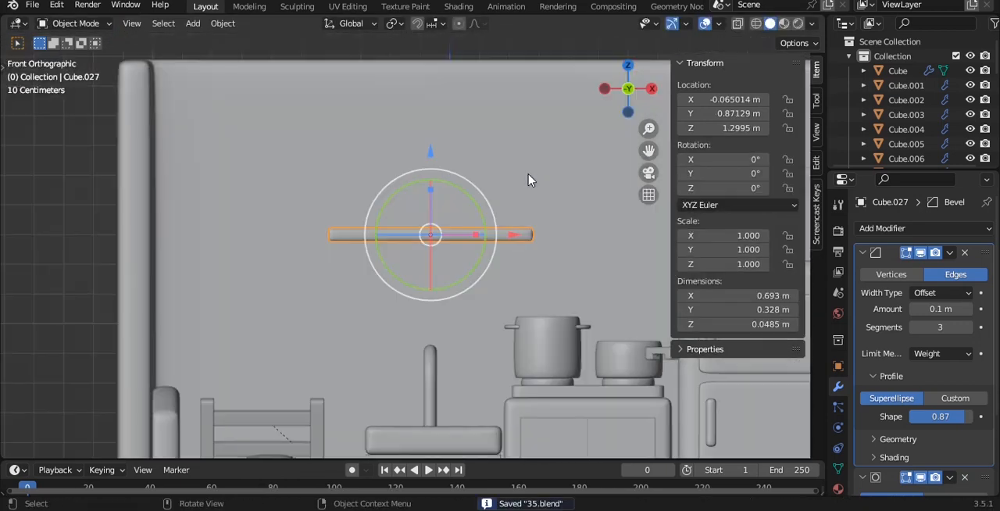
{"action": "scroll", "coordinate": [529, 178], "scroll_direction": "up", "scroll_amount": 1}
{"action": "key", "text": "shift+d"}
{"action": "key", "text": "z"}
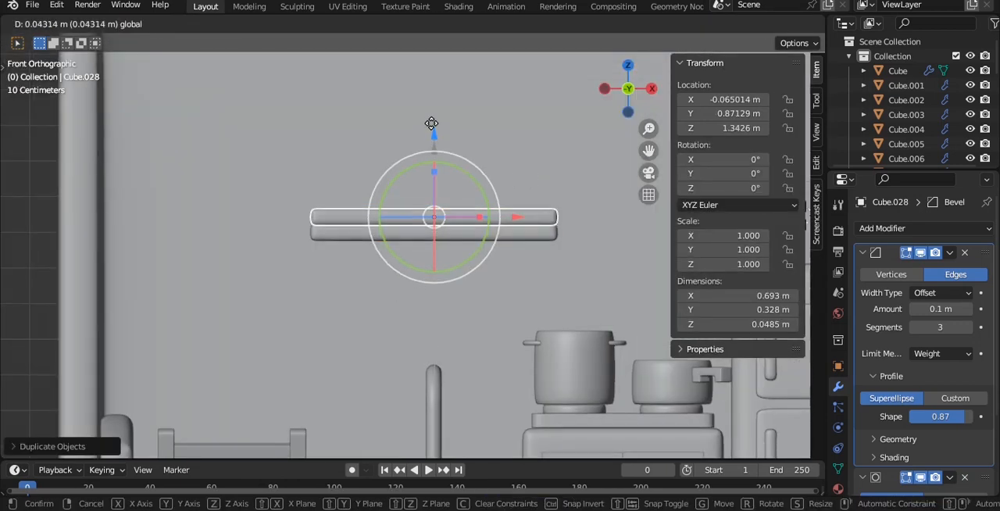
{"action": "left_click_drag", "start_coordinate": [429, 119], "coordinate": [429, 119]}
{"action": "scroll", "coordinate": [464, 161], "scroll_direction": "up", "scroll_amount": 5}
{"action": "middle_click_drag", "start_coordinate": [474, 182], "coordinate": [448, 264], "text": "shift"}
{"action": "scroll", "coordinate": [449, 263], "scroll_direction": "up", "scroll_amount": 2}
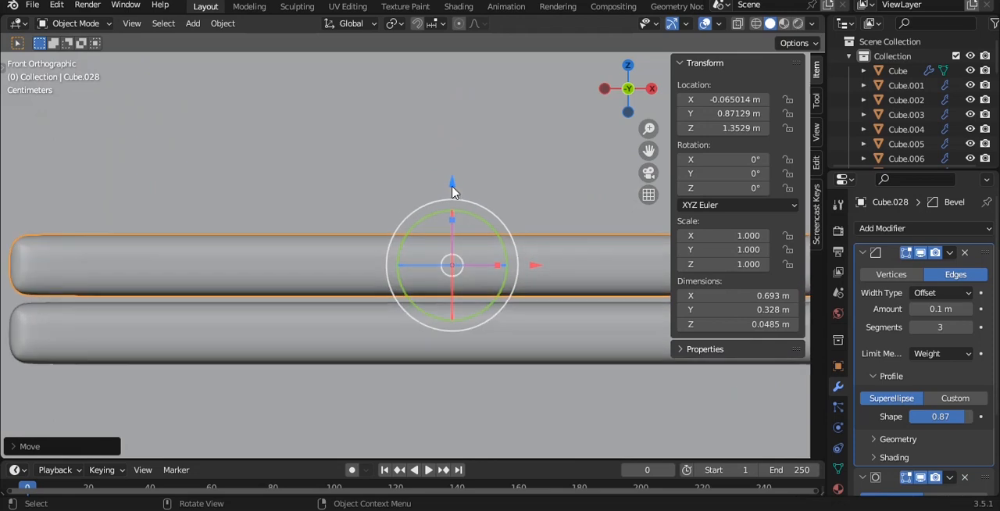
{"action": "left_click_drag", "start_coordinate": [454, 189], "coordinate": [454, 196]}
{"action": "scroll", "coordinate": [469, 199], "scroll_direction": "down", "scroll_amount": 5}
{"action": "scroll", "coordinate": [431, 253], "scroll_direction": "down", "scroll_amount": 3}
- Scale the copy to 0.065 along Y and 0.681 along X, making a strip about 0.472 m by 0.021 m
{"action": "middle_click_drag", "start_coordinate": [475, 201], "coordinate": [342, 315]}
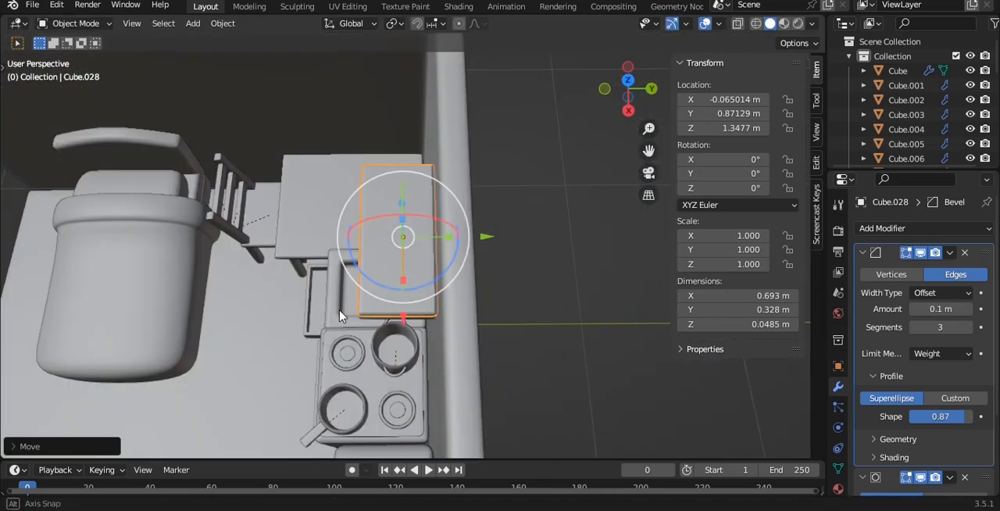
{"action": "scroll", "coordinate": [500, 258], "scroll_direction": "up", "scroll_amount": 2}
{"action": "middle_click_drag", "start_coordinate": [539, 228], "coordinate": [564, 240]}
{"action": "key", "text": "s"}
{"action": "key", "text": "y"}
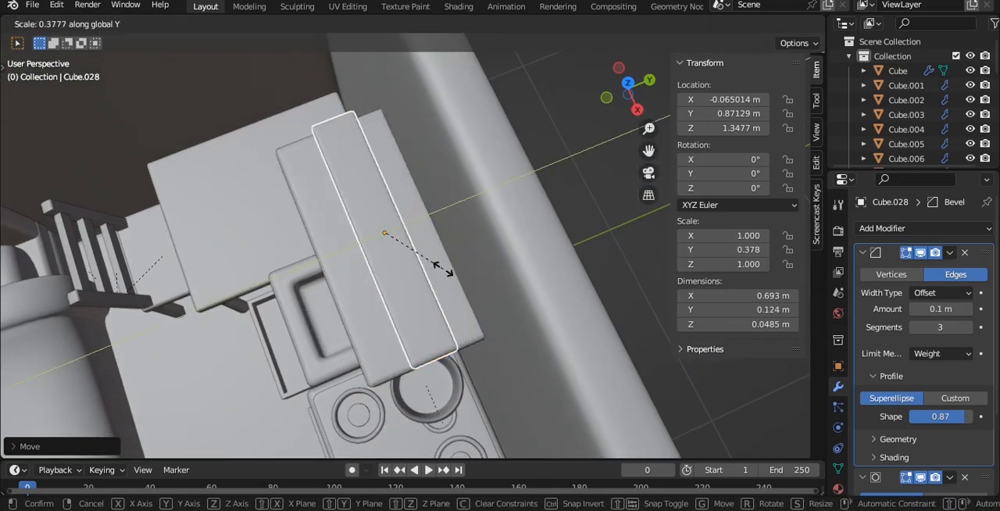
{"action": "left_click", "coordinate": [384, 233]}
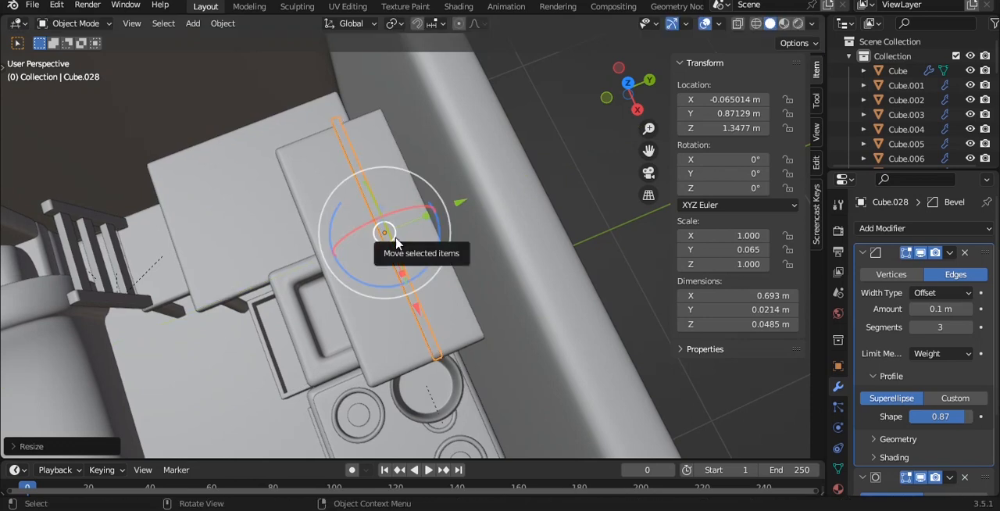
{"action": "key", "text": "KP_7"}
{"action": "key", "text": "s"}
{"action": "key", "text": "x"}
{"action": "left_click", "coordinate": [457, 238]}
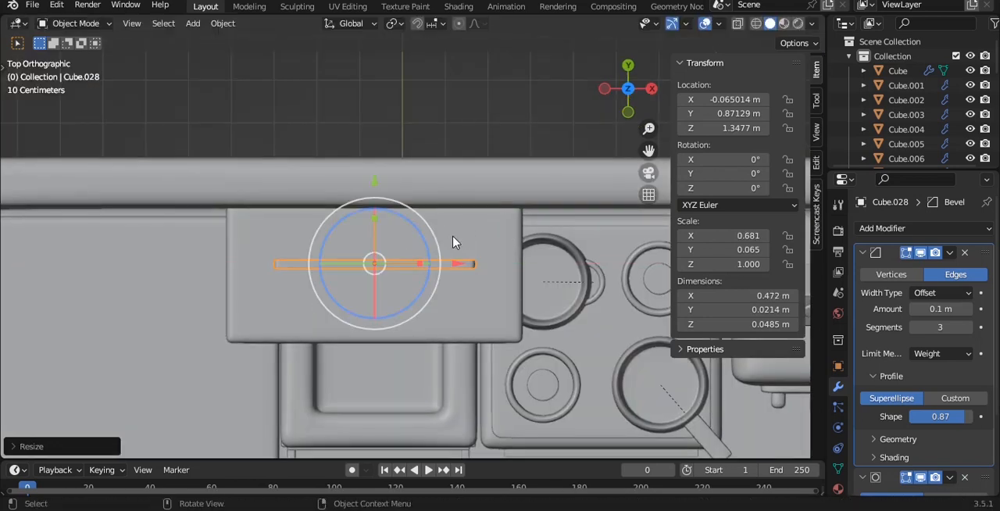
- Lay two parallel strips on the shelf, one near the wall and a copy at Y 0.78333 m, flattened to 0.011 m high
{"action": "scroll", "coordinate": [401, 219], "scroll_direction": "up", "scroll_amount": 1}
{"action": "scroll", "coordinate": [383, 196], "scroll_direction": "up", "scroll_amount": 1}
{"action": "left_click_drag", "start_coordinate": [363, 185], "coordinate": [362, 153]}
{"action": "key", "text": "shift+d"}
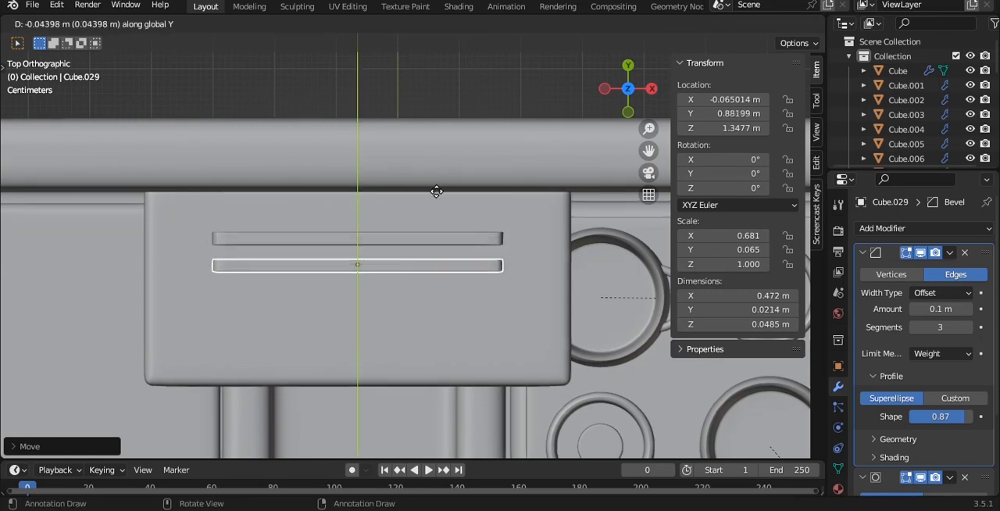
{"action": "left_click", "coordinate": [448, 248]}
{"action": "key", "text": "KP_1"}
{"action": "key", "text": "ctrl+s"}
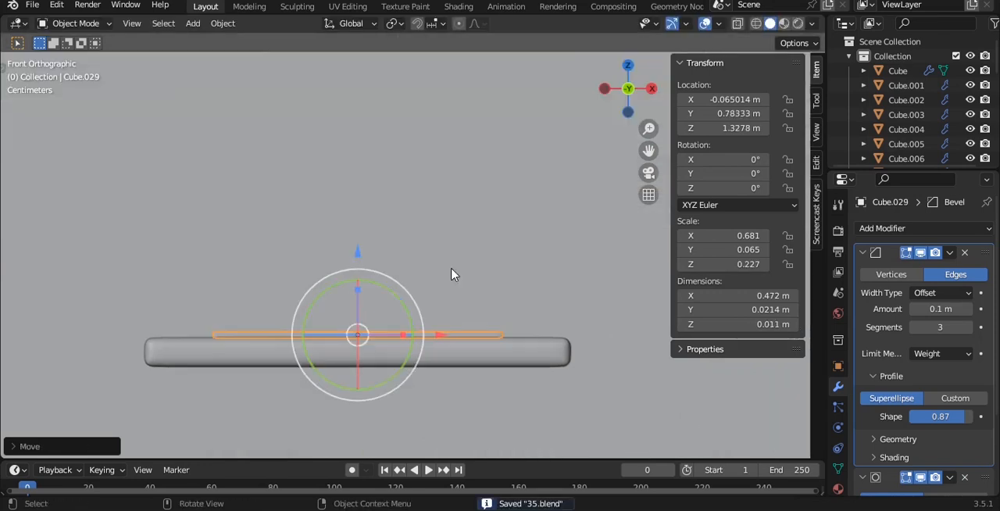
- Duplicate the front strip, rotate the copy 90° about Y to stand upright, and scale its length by 0.333
{"action": "left_click", "coordinate": [451, 328]}
{"action": "left_click", "coordinate": [452, 329]}
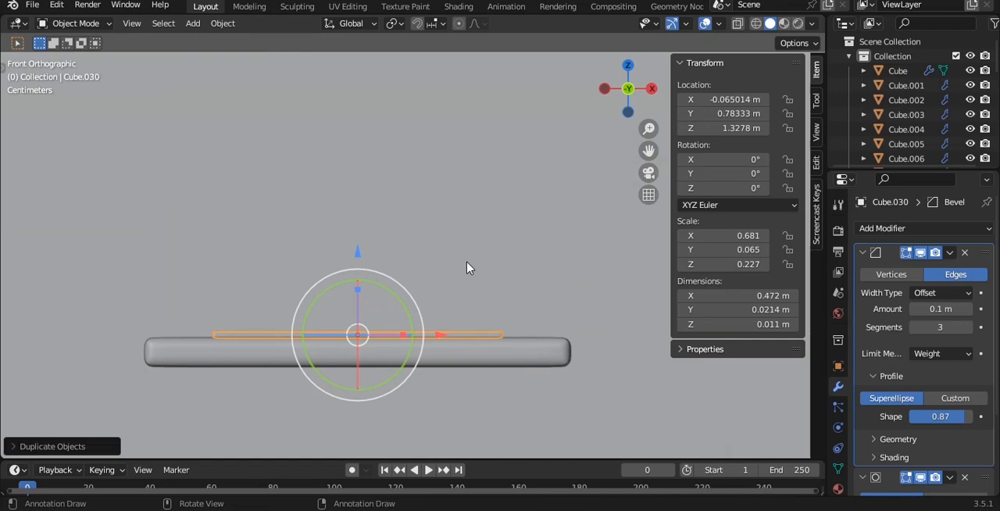
{"action": "key", "text": "r"}
{"action": "key", "text": "Return"}
{"action": "type", "text": "sx.333"}
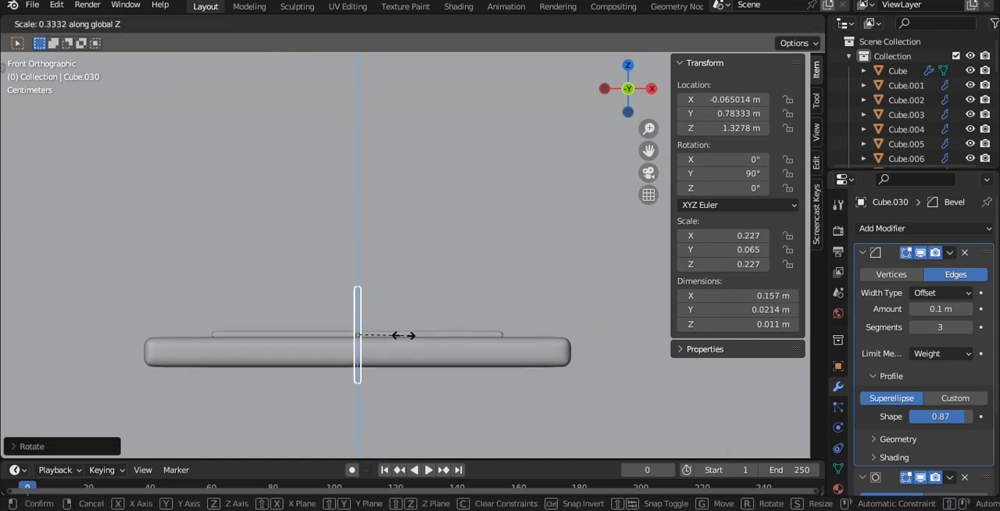
{"action": "key", "text": "Return"}
- Move the upright bar to X 0.13063 m and Z 1.4021 m, and thin it along Y to about 0.0095 m
{"action": "scroll", "coordinate": [427, 314], "scroll_direction": "up", "scroll_amount": 2}
{"action": "key", "text": "g"}
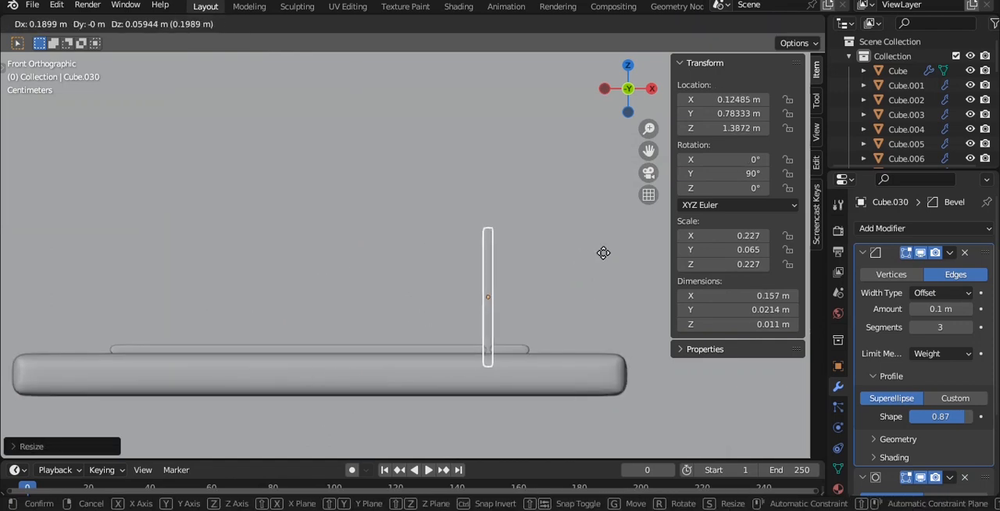
{"action": "left_click", "coordinate": [608, 243]}
{"action": "middle_click_drag", "start_coordinate": [607, 243], "coordinate": [566, 245]}
{"action": "key", "text": "s"}
{"action": "left_click", "coordinate": [512, 248]}
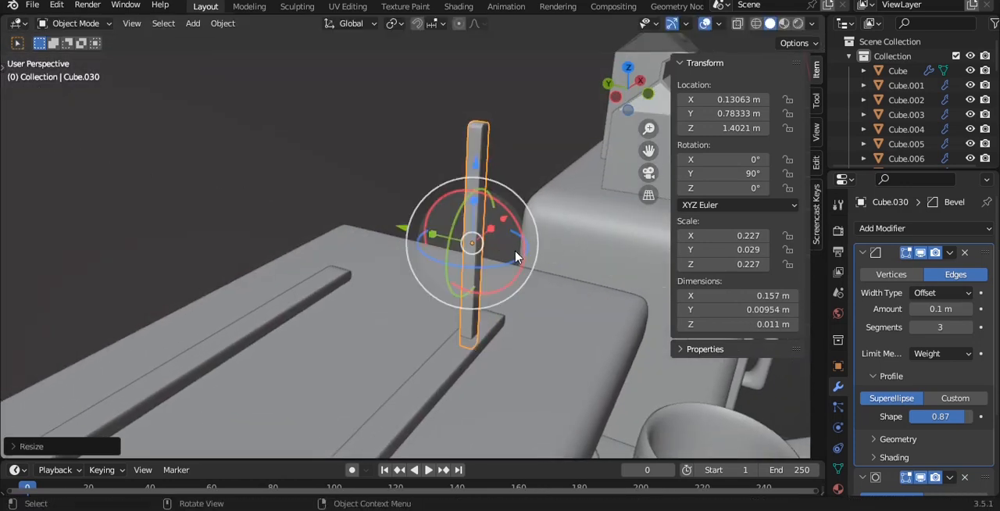
- Shorten the upright bar into a peg about 0.084 m tall by lowering its top vertices
{"action": "middle_click_drag", "start_coordinate": [518, 252], "coordinate": [509, 277]}
{"action": "key", "text": "grave"}
{"action": "left_click", "coordinate": [491, 241]}
{"action": "scroll", "coordinate": [471, 243], "scroll_direction": "up", "scroll_amount": 1}
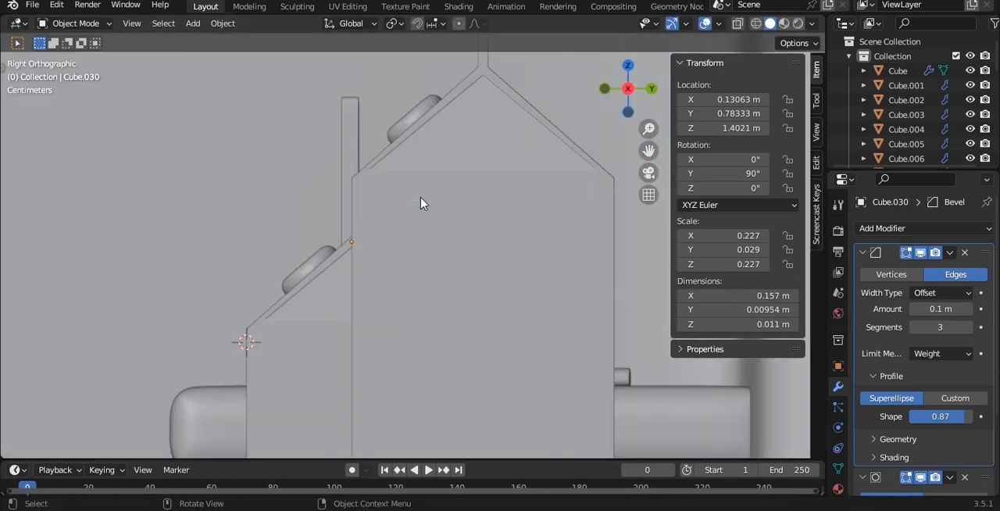
{"action": "key", "text": "grave"}
{"action": "left_click", "coordinate": [420, 198]}
{"action": "left_click", "coordinate": [450, 224]}
{"action": "scroll", "coordinate": [450, 222], "scroll_direction": "down", "scroll_amount": 3}
{"action": "key", "text": "ctrl+s"}
{"action": "middle_click_drag", "start_coordinate": [450, 222], "coordinate": [442, 239], "text": "shift"}
{"action": "scroll", "coordinate": [525, 226], "scroll_direction": "down", "scroll_amount": 1}
{"action": "key", "text": "Tab"}
{"action": "key", "text": "alt+z"}
{"action": "left_click_drag", "start_coordinate": [374, 161], "coordinate": [547, 231]}
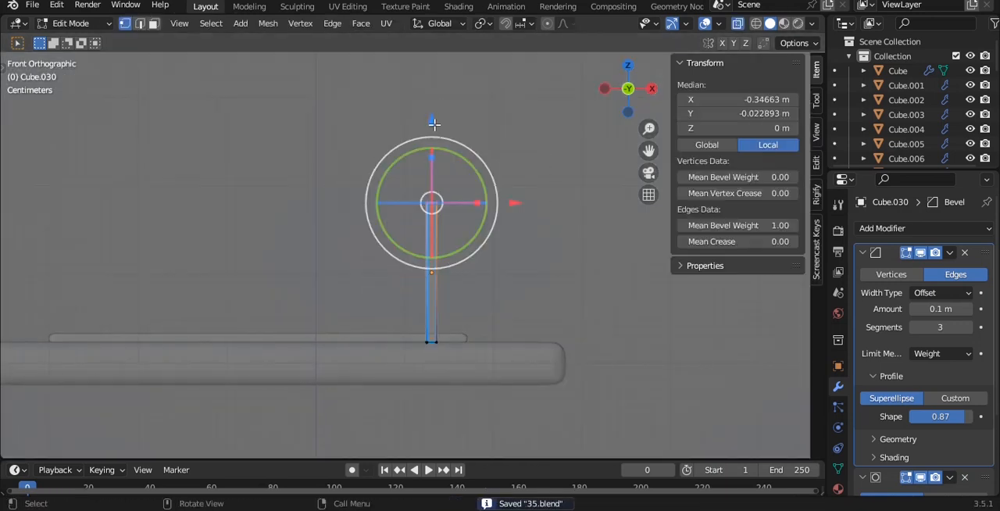
{"action": "left_click_drag", "start_coordinate": [439, 134], "coordinate": [425, 183]}
{"action": "key", "text": "Tab"}
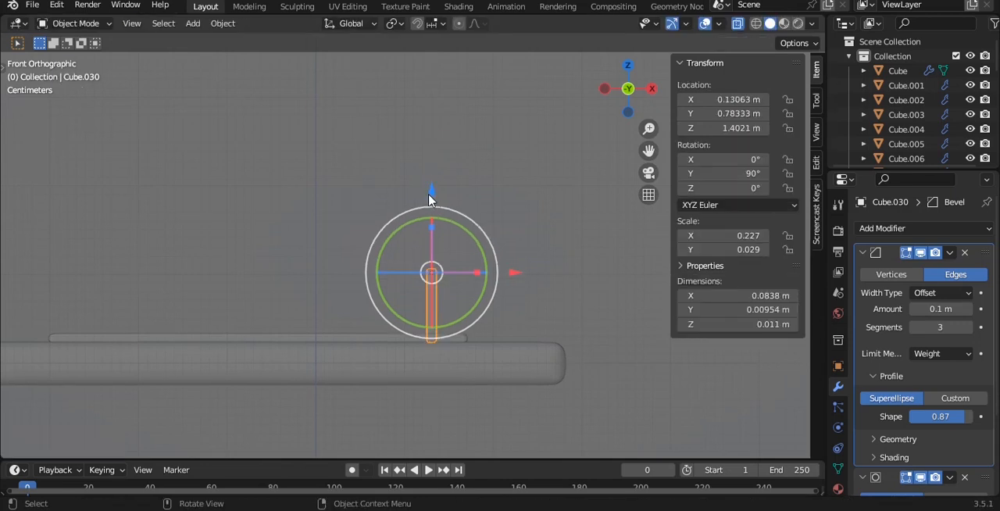
- Set the peg's origin to its geometry and save the file
{"action": "key", "text": "q"}
{"action": "left_click", "coordinate": [447, 222]}
{"action": "middle_click_drag", "start_coordinate": [446, 221], "coordinate": [408, 269]}
{"action": "key", "text": "ctrl+s"}
{"action": "key", "text": "alt+z"}
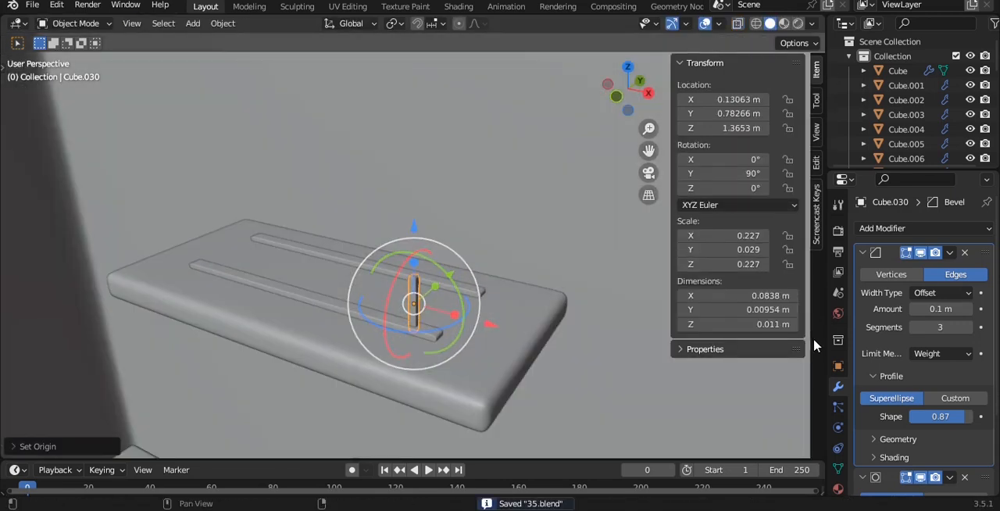
- Add an Array modifier of 6 pegs with a relative X offset of -6.4, and apply the peg's rotation and scale
{"action": "left_click", "coordinate": [862, 253]}
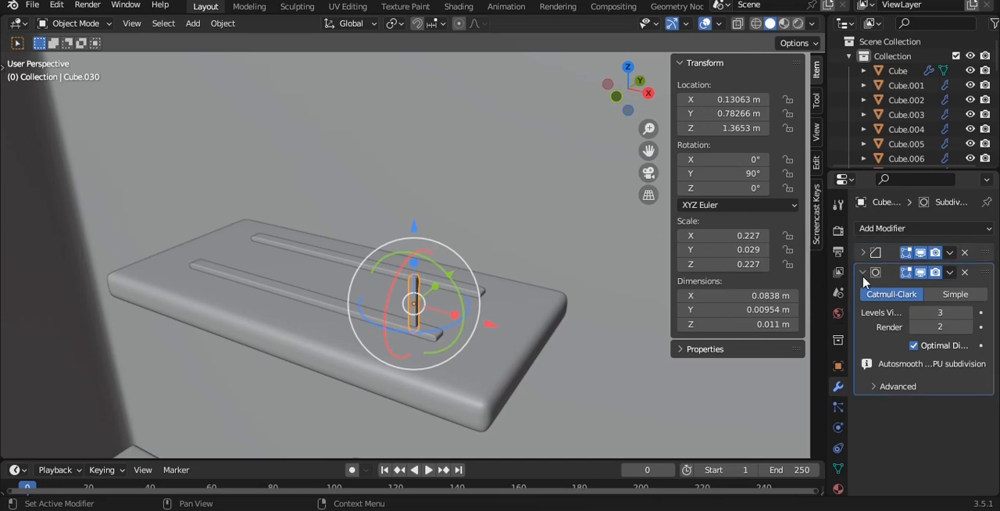
{"action": "left_click", "coordinate": [888, 229]}
{"action": "left_click", "coordinate": [700, 269]}
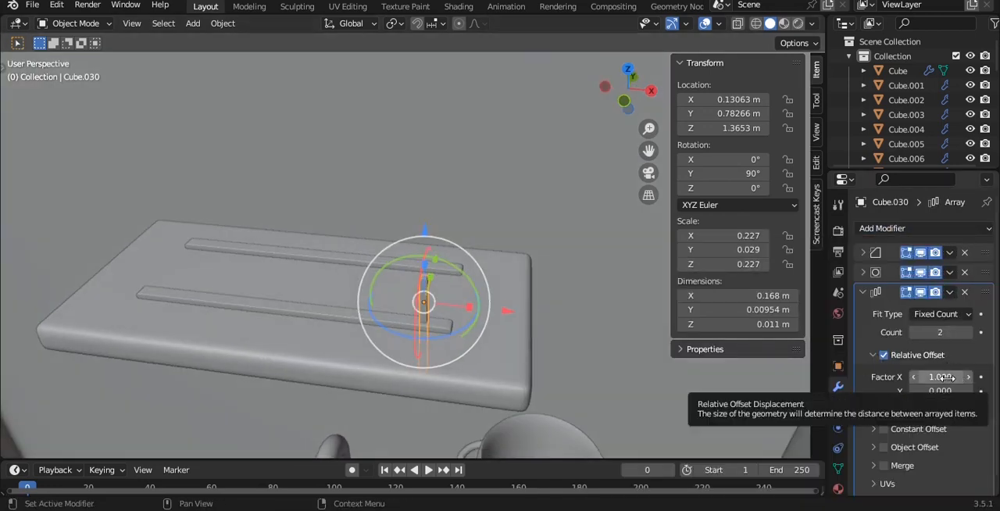
{"action": "key", "text": "ctrl+a"}
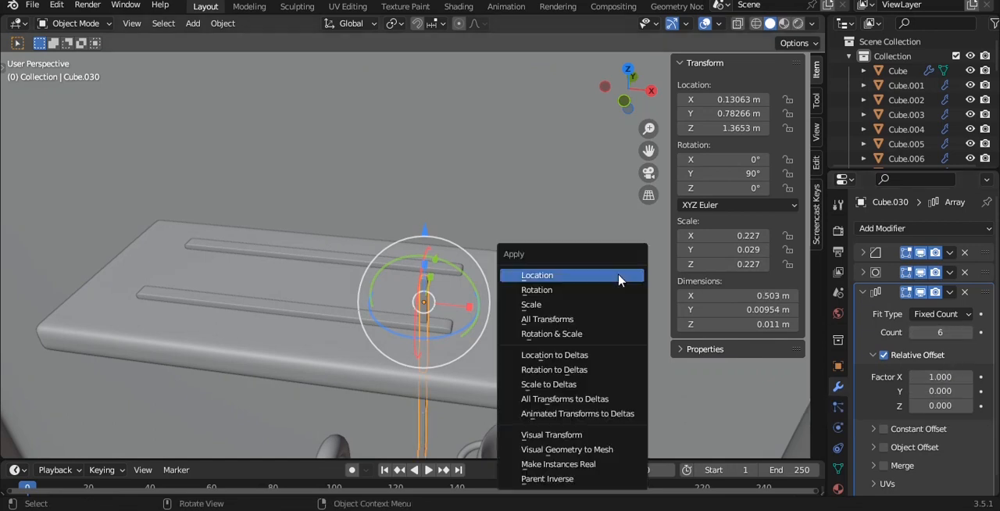
{"action": "left_click", "coordinate": [583, 334]}
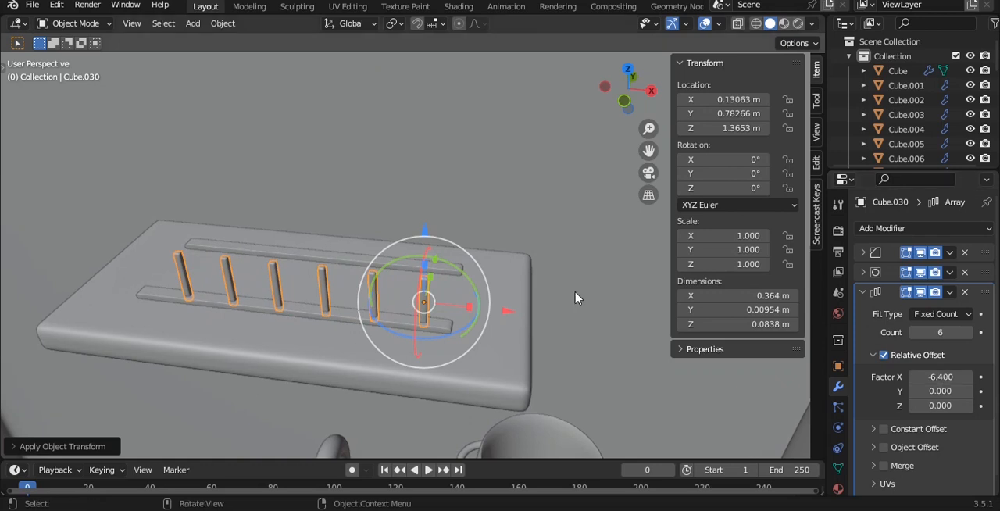
- Centre the peg row on the strip at X 0.10999 m and shorten the pegs to about 0.054 m tall
{"action": "key", "text": "KP_1"}
{"action": "middle_click_drag", "start_coordinate": [445, 283], "coordinate": [497, 279], "text": "shift"}
{"action": "scroll", "coordinate": [500, 280], "scroll_direction": "up", "scroll_amount": 1}
{"action": "left_click_drag", "start_coordinate": [580, 300], "coordinate": [561, 290]}
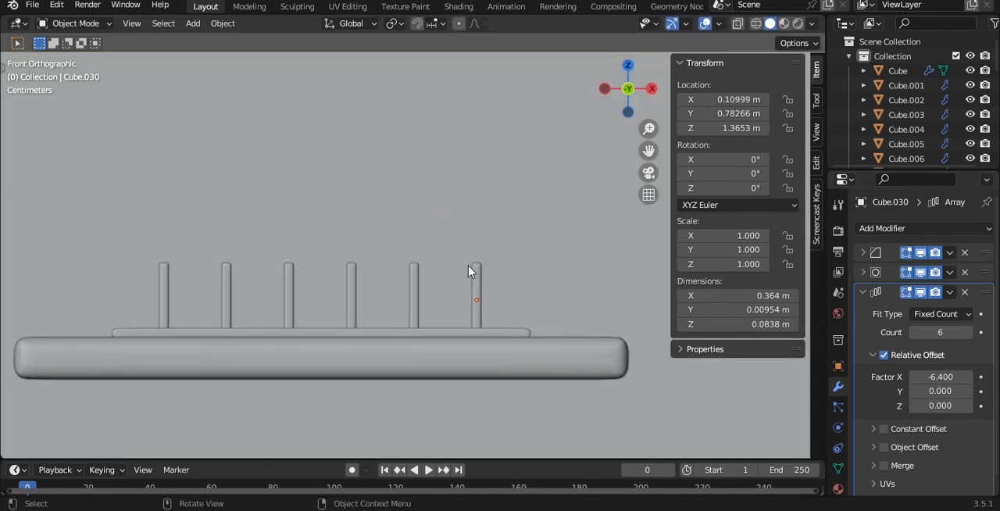
{"action": "key", "text": "Tab"}
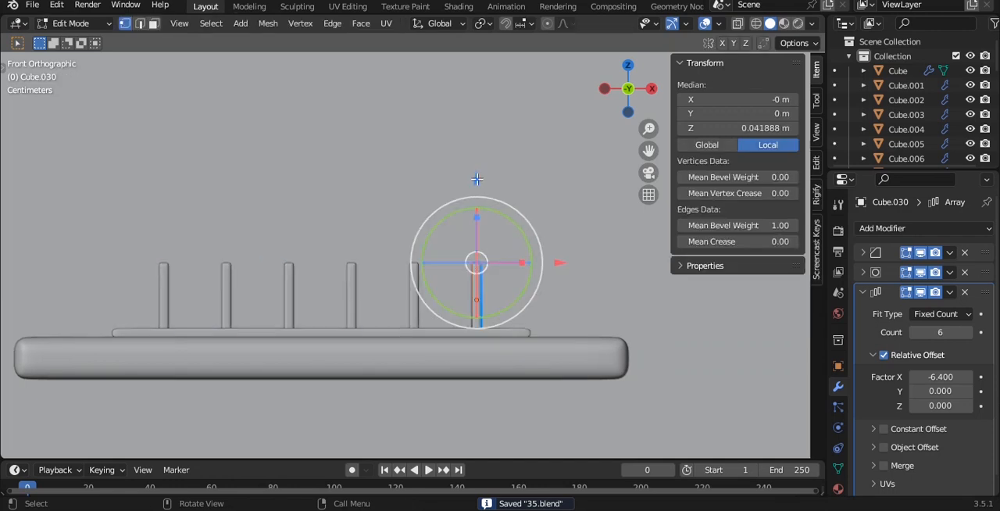
{"action": "left_click_drag", "start_coordinate": [475, 179], "coordinate": [475, 210]}
{"action": "key", "text": "Tab"}
- Duplicate the peg row along Y onto the strip nearer the wall, at Y 0.92547 m
{"action": "middle_click_drag", "start_coordinate": [483, 213], "coordinate": [431, 226]}
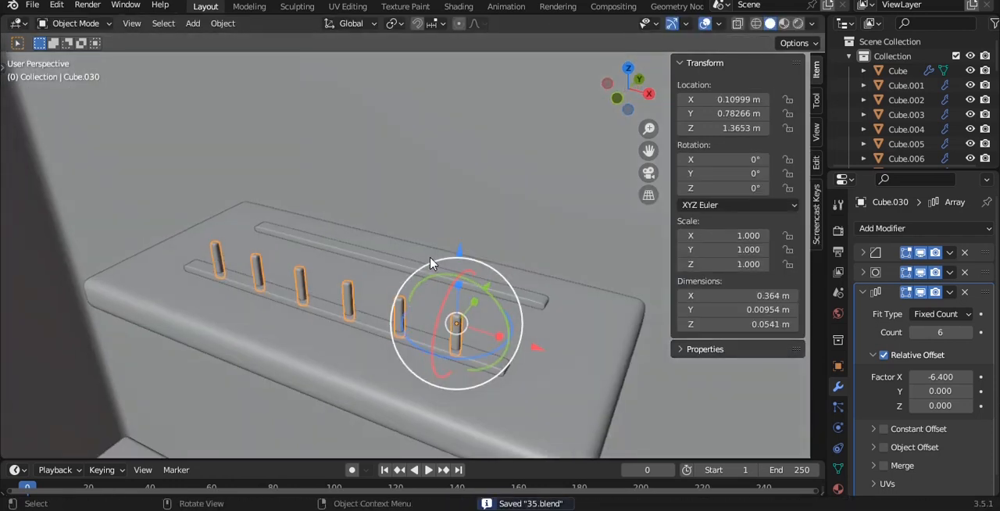
{"action": "key", "text": "grave"}
{"action": "left_click", "coordinate": [431, 172]}
{"action": "key", "text": "shift+d"}
{"action": "key", "text": "y"}
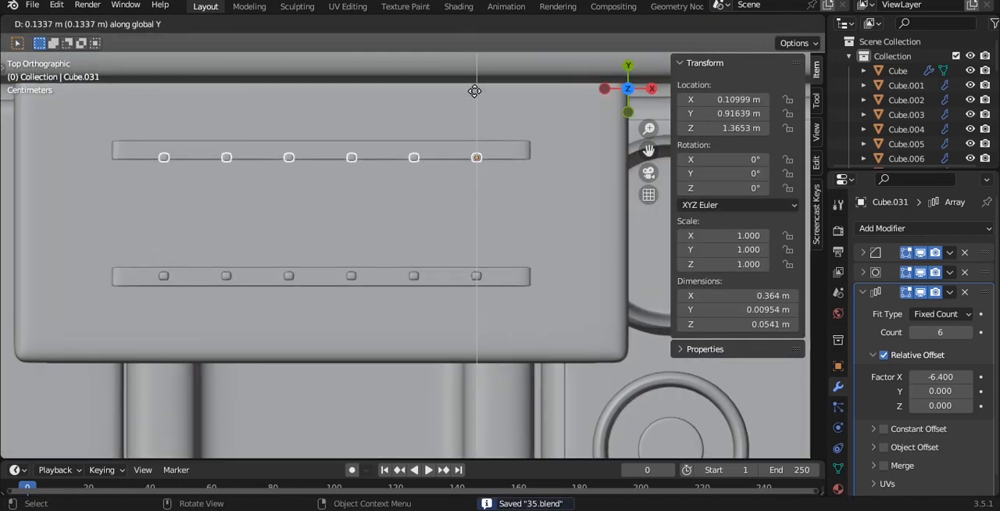
{"action": "left_click", "coordinate": [475, 86]}
{"action": "middle_click_drag", "start_coordinate": [469, 128], "coordinate": [458, 143]}
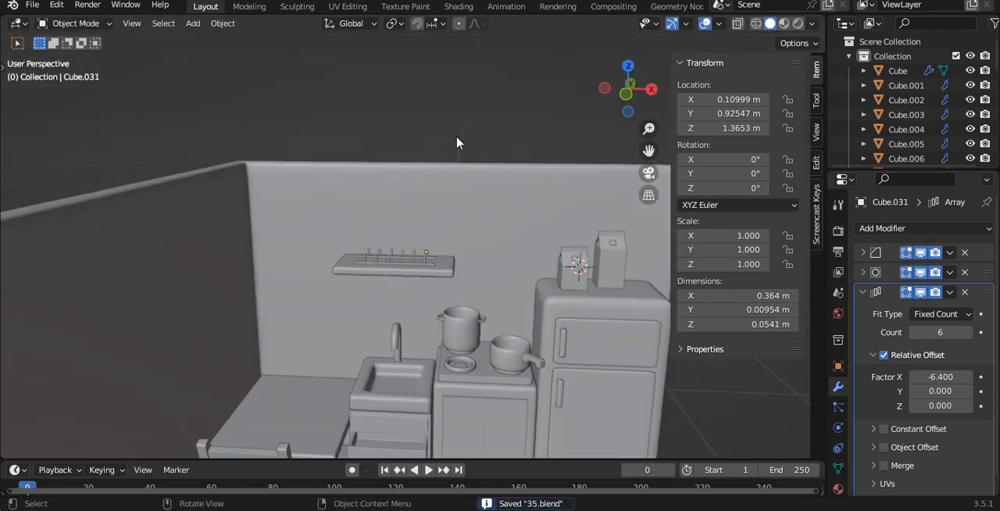
- Duplicate the stove's burner ring and raise the copy along Z to about 1.522 m
{"action": "left_click", "coordinate": [474, 383]}
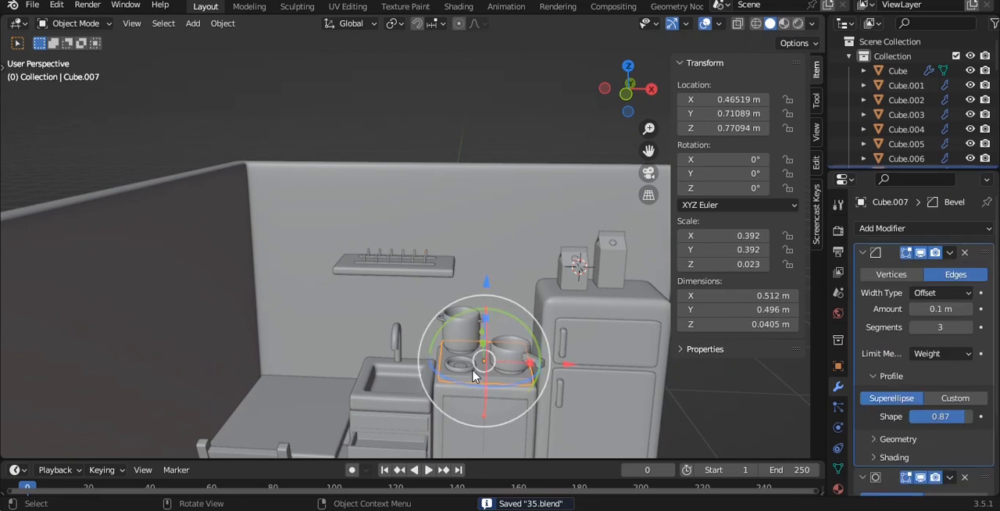
{"action": "left_click", "coordinate": [474, 372]}
{"action": "key", "text": "shift+d"}
{"action": "key", "text": "z"}
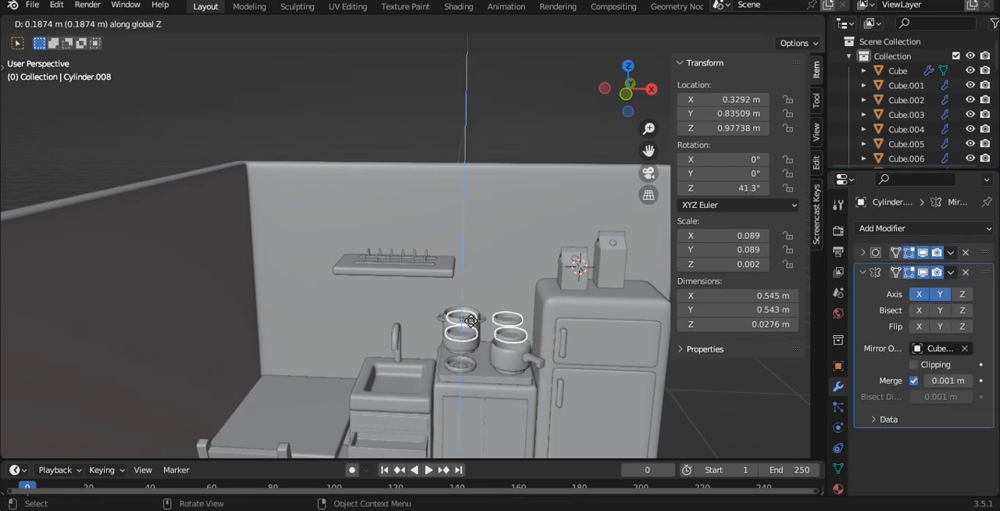
{"action": "left_click", "coordinate": [468, 254]}
- Move the ring copy along X to about -0.026 m above the shelf and remove its Mirror modifier
{"action": "middle_click_drag", "start_coordinate": [469, 255], "coordinate": [494, 311]}
{"action": "scroll", "coordinate": [494, 311], "scroll_direction": "up", "scroll_amount": 3}
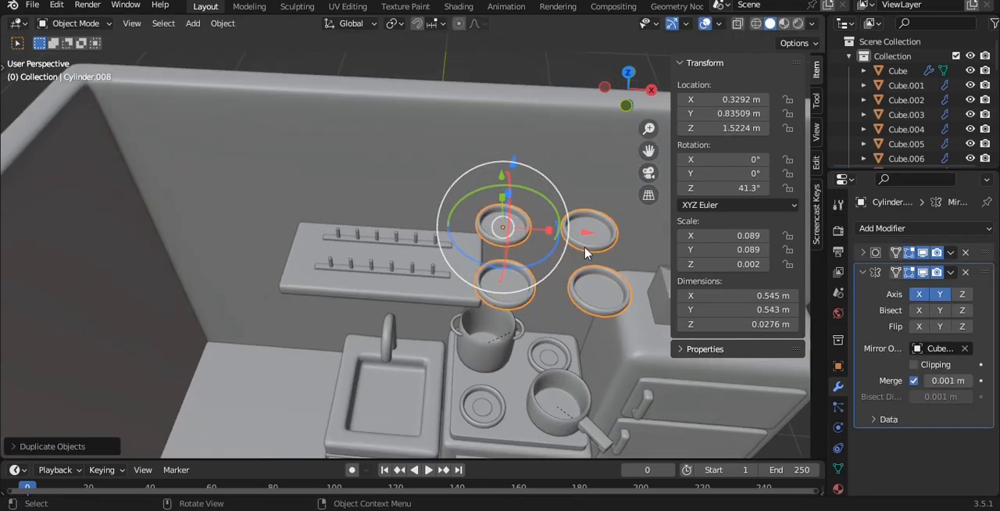
{"action": "left_click_drag", "start_coordinate": [588, 233], "coordinate": [476, 222]}
{"action": "left_click", "coordinate": [966, 273]}
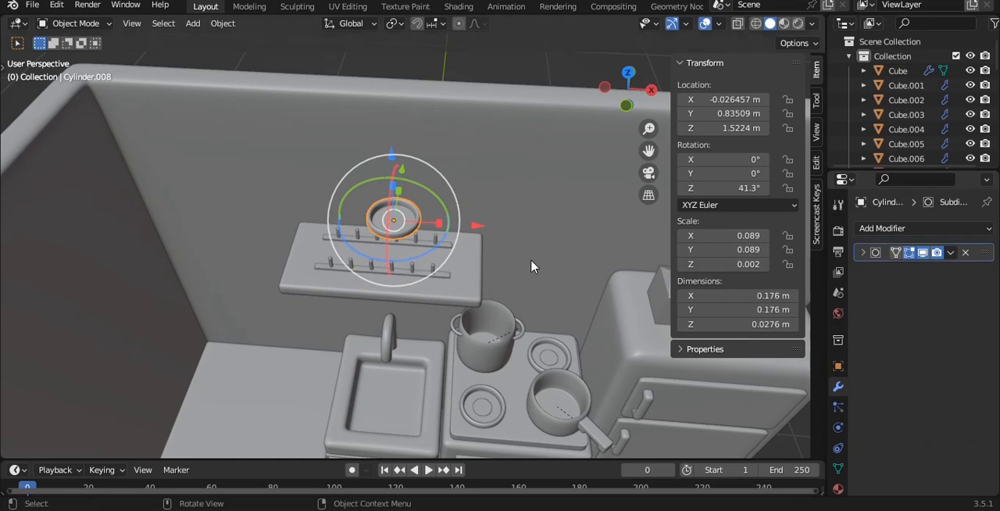
- Lower the ring copy's upper vertices along Z to turn it into a shallower plate
{"action": "scroll", "coordinate": [531, 265], "scroll_direction": "up", "scroll_amount": 3}
{"action": "key", "text": "KP_1"}
{"action": "middle_click_drag", "start_coordinate": [354, 162], "coordinate": [362, 230], "text": "shift"}
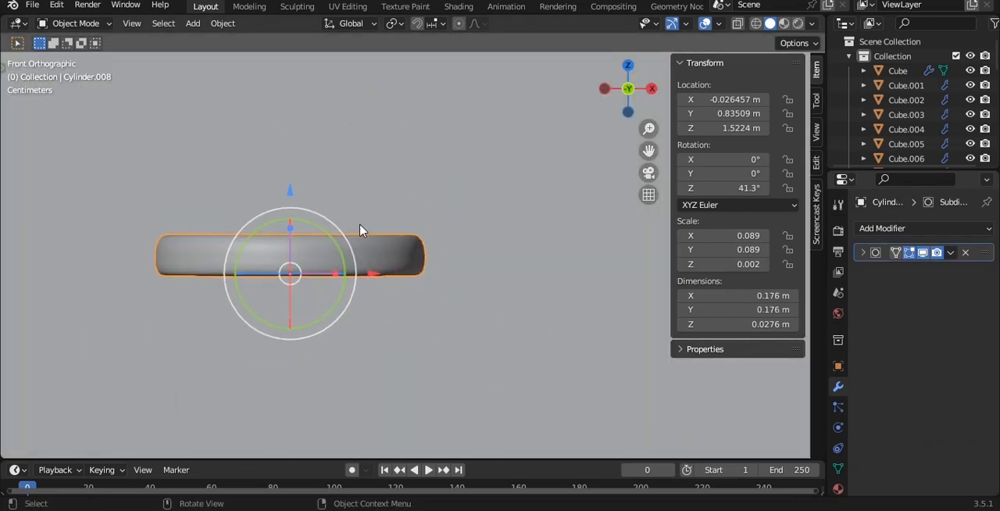
{"action": "scroll", "coordinate": [360, 229], "scroll_direction": "up", "scroll_amount": 2}
{"action": "key", "text": "Tab"}
{"action": "key", "text": "alt+z"}
{"action": "left_click_drag", "start_coordinate": [9, 168], "coordinate": [461, 260]}
{"action": "key", "text": "g"}
{"action": "key", "text": "z"}
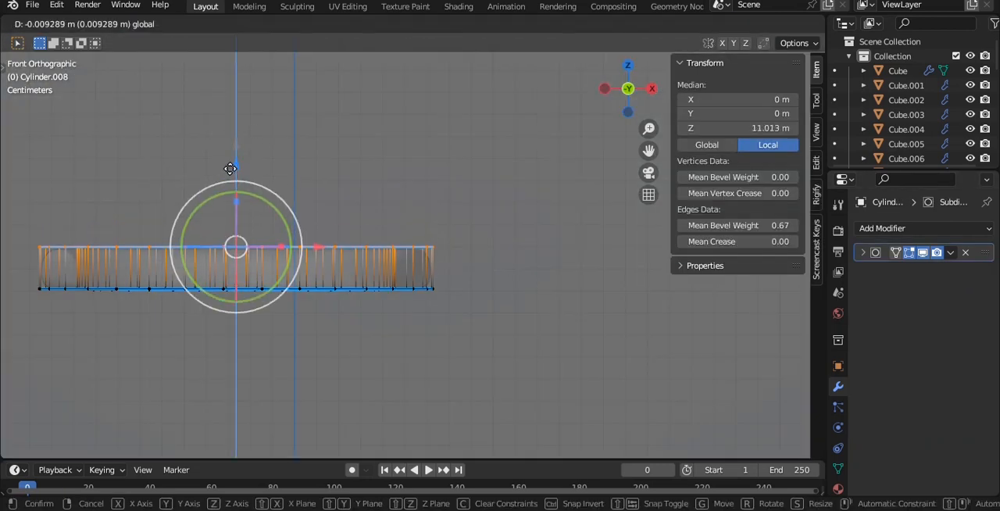
{"action": "left_click", "coordinate": [335, 197]}
{"action": "key", "text": "Tab"}
- Shift the plate's bottom face along Z for an overall thickness of about 0.012 m and save the file
{"action": "middle_click_drag", "start_coordinate": [334, 197], "coordinate": [351, 178]}
{"action": "key", "text": "Tab"}
{"action": "key", "text": "3"}
{"action": "left_click", "coordinate": [273, 283]}
{"action": "left_click_drag", "start_coordinate": [243, 224], "coordinate": [240, 237]}
{"action": "key", "text": "ctrl+z"}
{"action": "key", "text": "alt+z"}
{"action": "middle_click_drag", "start_coordinate": [323, 255], "coordinate": [321, 179]}
{"action": "key", "text": "alt+z"}
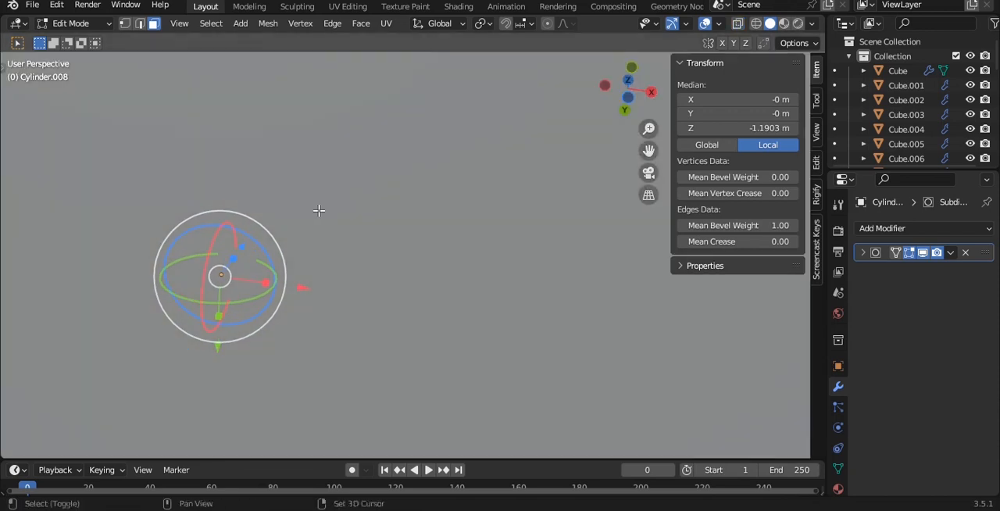
{"action": "middle_click_drag", "start_coordinate": [319, 210], "coordinate": [403, 197]}
{"action": "key", "text": "g"}
{"action": "key", "text": "z"}
{"action": "left_click", "coordinate": [286, 242]}
{"action": "key", "text": "Tab"}
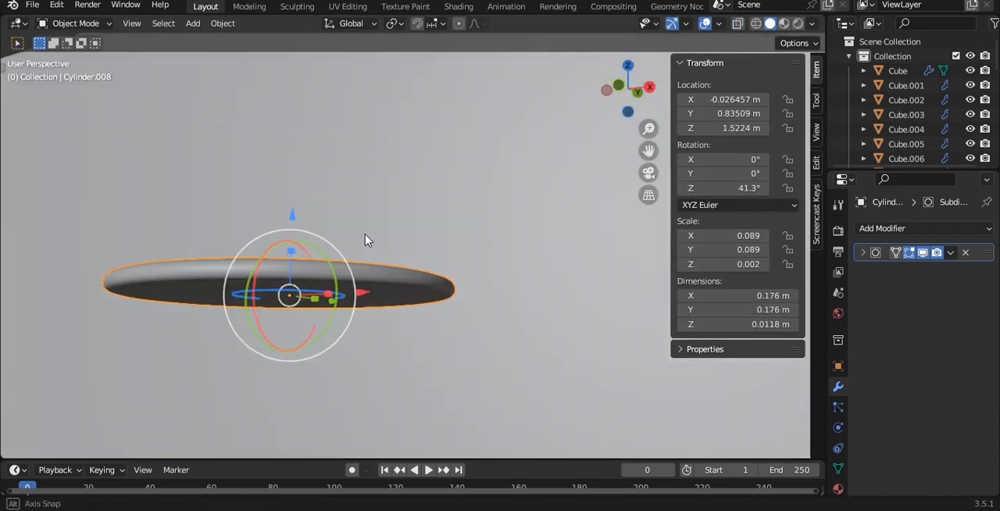
{"action": "middle_click_drag", "start_coordinate": [365, 240], "coordinate": [386, 297]}
{"action": "key", "text": "ctrl+s"}
{"action": "key", "text": "KP_1"}
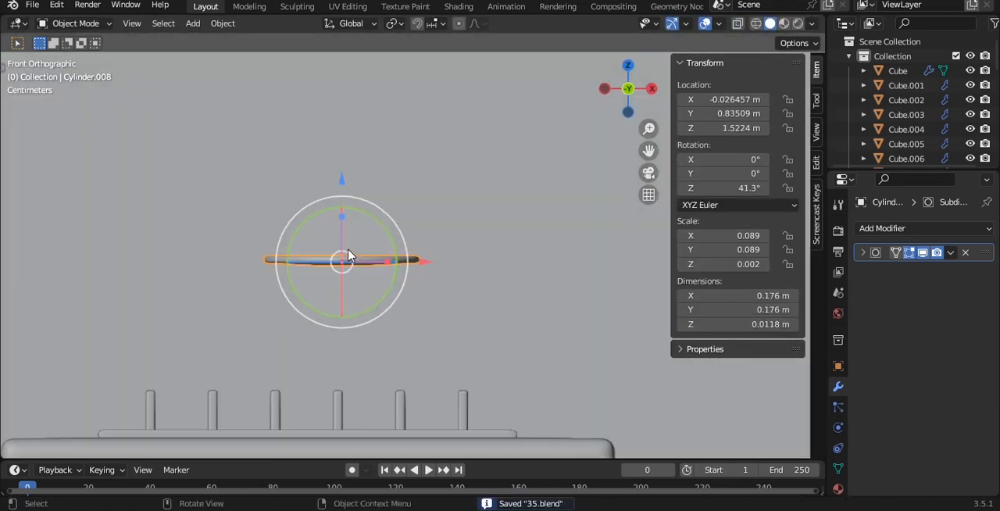
- Rotate the plate 90° about Y to stand upright and scale it up to about 0.32 m in diameter
{"action": "scroll", "coordinate": [348, 256], "scroll_direction": "down", "scroll_amount": 3}
{"action": "type", "text": "ry90"}
{"action": "key", "text": "Return"}
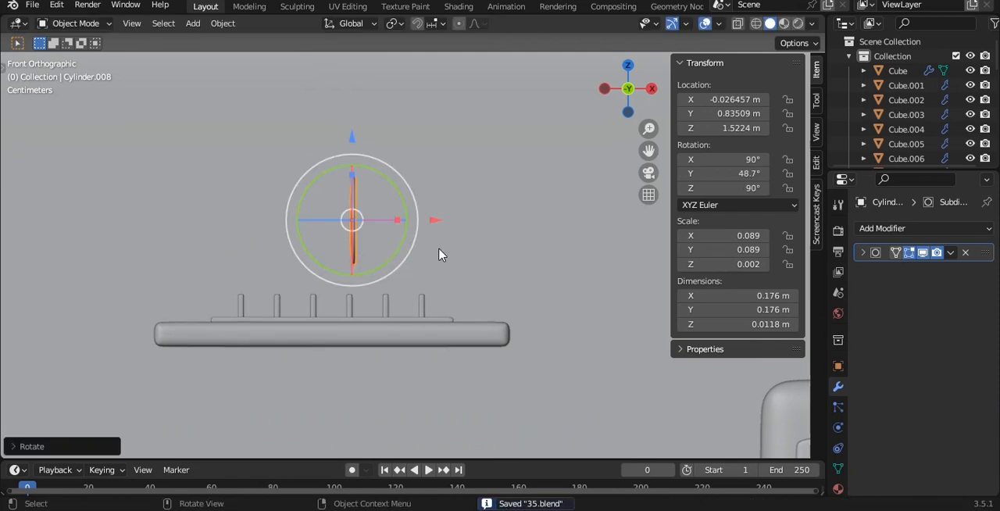
{"action": "scroll", "coordinate": [439, 254], "scroll_direction": "down", "scroll_amount": 4}
{"action": "key", "text": "s"}
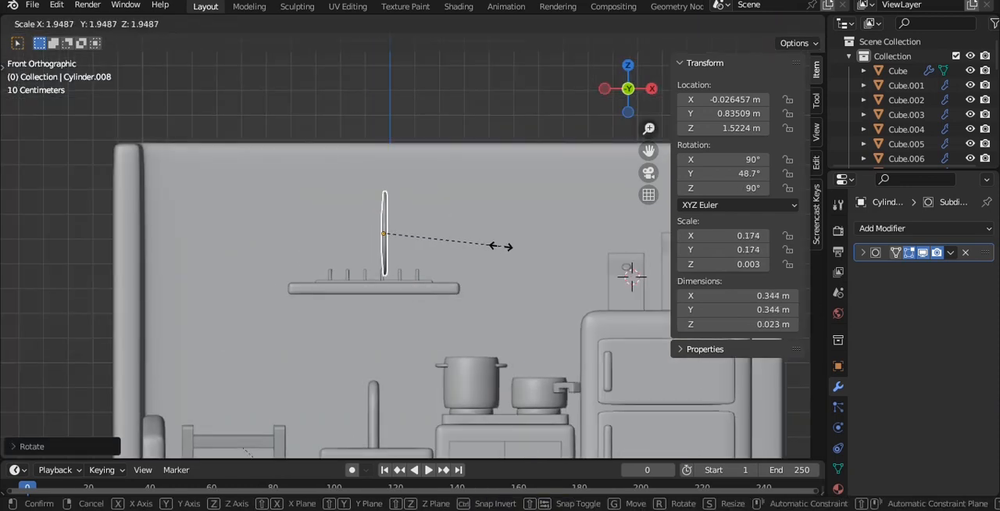
{"action": "left_click", "coordinate": [494, 246]}
- Move the upright plate along X to about 0.072 m, over the end of the rack
{"action": "middle_click_drag", "start_coordinate": [443, 229], "coordinate": [430, 294]}
{"action": "key", "text": "grave"}
{"action": "left_click", "coordinate": [435, 254]}
{"action": "scroll", "coordinate": [435, 284], "scroll_direction": "up", "scroll_amount": 4}
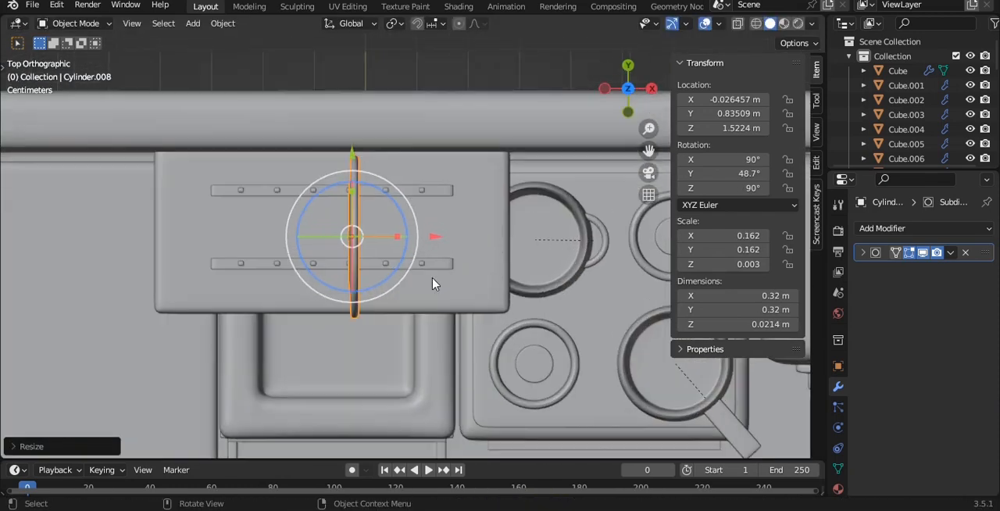
{"action": "key", "text": "g"}
{"action": "key", "text": "x"}
{"action": "left_click", "coordinate": [491, 230]}
{"action": "key", "text": "grave"}
{"action": "left_click", "coordinate": [478, 228]}
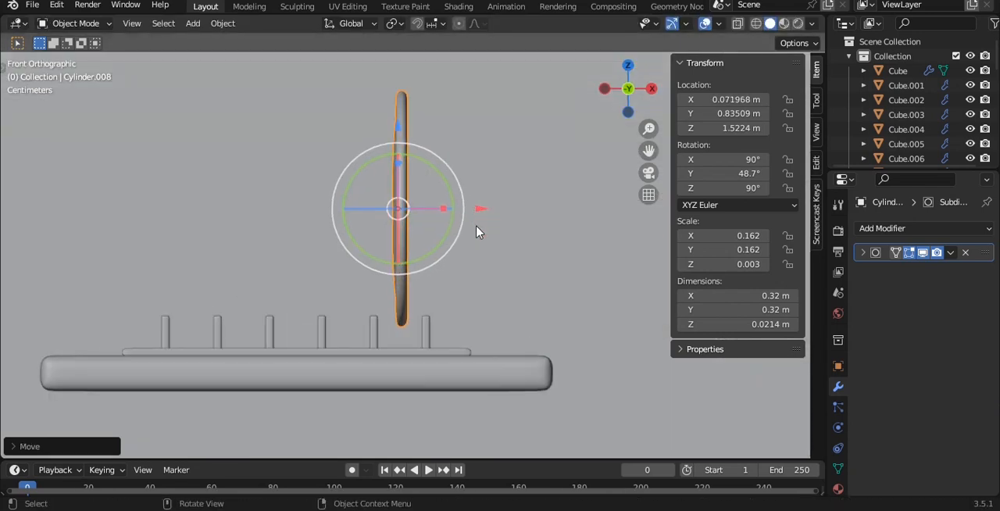
- Tilt the plate and lower it onto the rack beside the end peg, centred at about X 0.020 m, Z 1.473 m
{"action": "left_click_drag", "start_coordinate": [403, 126], "coordinate": [404, 148]}
{"action": "scroll", "coordinate": [438, 196], "scroll_direction": "up", "scroll_amount": 2}
{"action": "left_click_drag", "start_coordinate": [440, 196], "coordinate": [469, 206]}
{"action": "key", "text": "g"}
{"action": "left_click", "coordinate": [468, 218]}
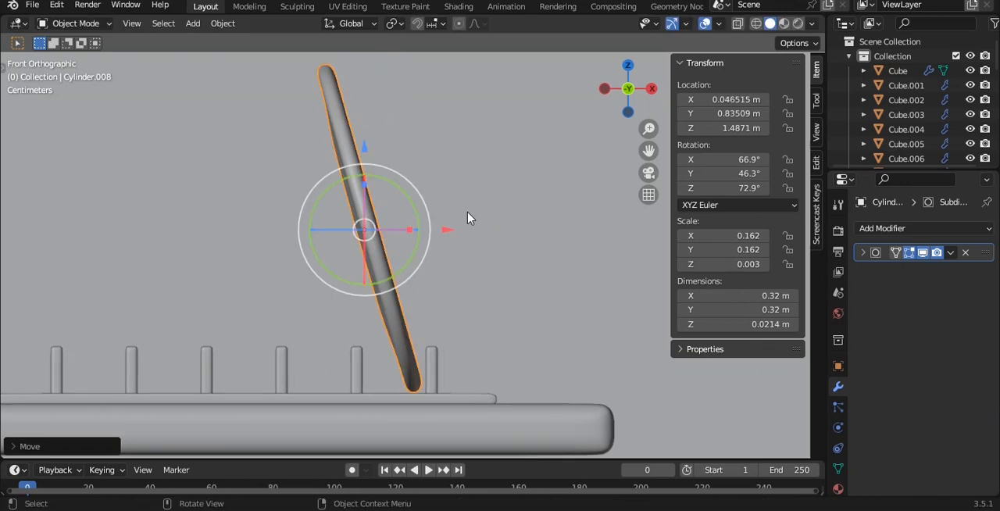
{"action": "left_click_drag", "start_coordinate": [407, 190], "coordinate": [486, 208]}
{"action": "key", "text": "g"}
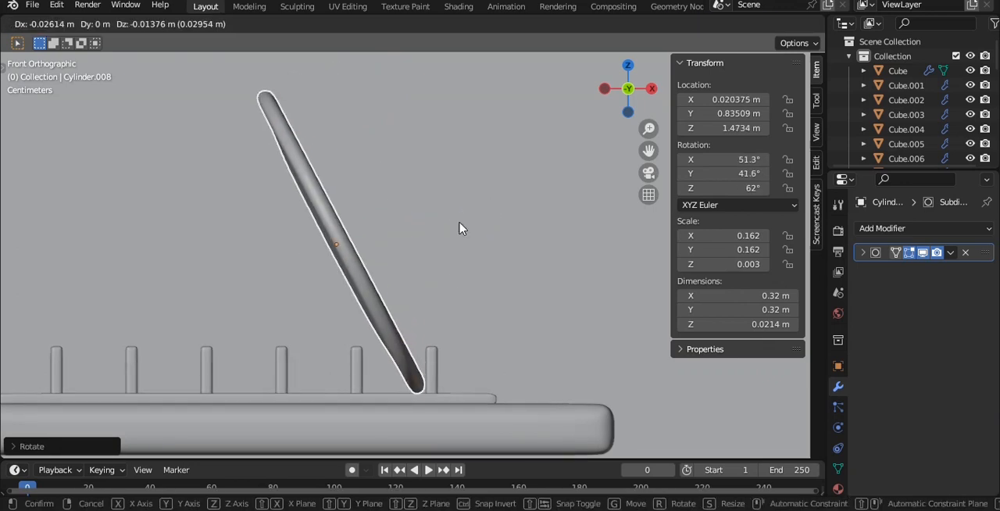
{"action": "left_click", "coordinate": [460, 228]}
- Raise the upper end of the rack pegs in their mesh for a height of about 0.09 m
{"action": "left_click", "coordinate": [433, 358]}
{"action": "key", "text": "Tab"}
{"action": "key", "text": "g"}
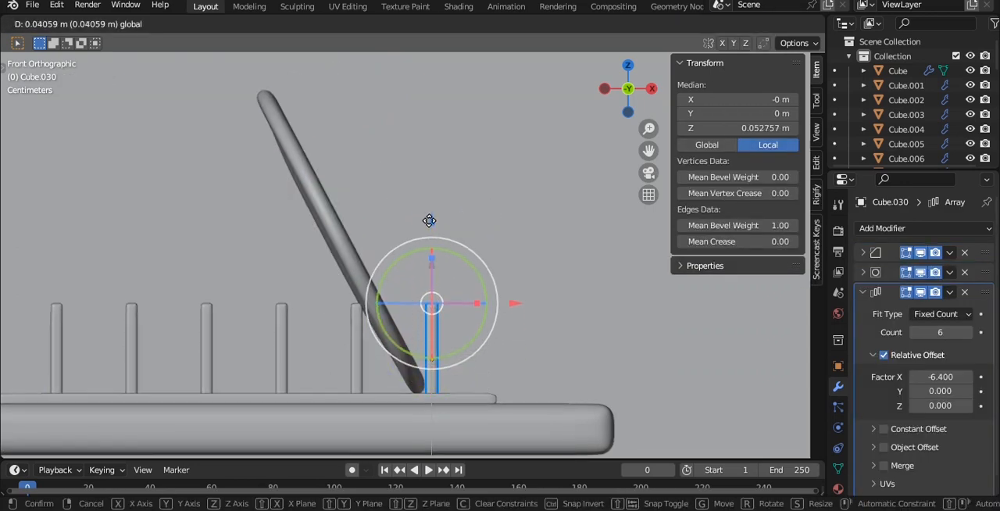
{"action": "left_click", "coordinate": [433, 246]}
{"action": "key", "text": "Tab"}
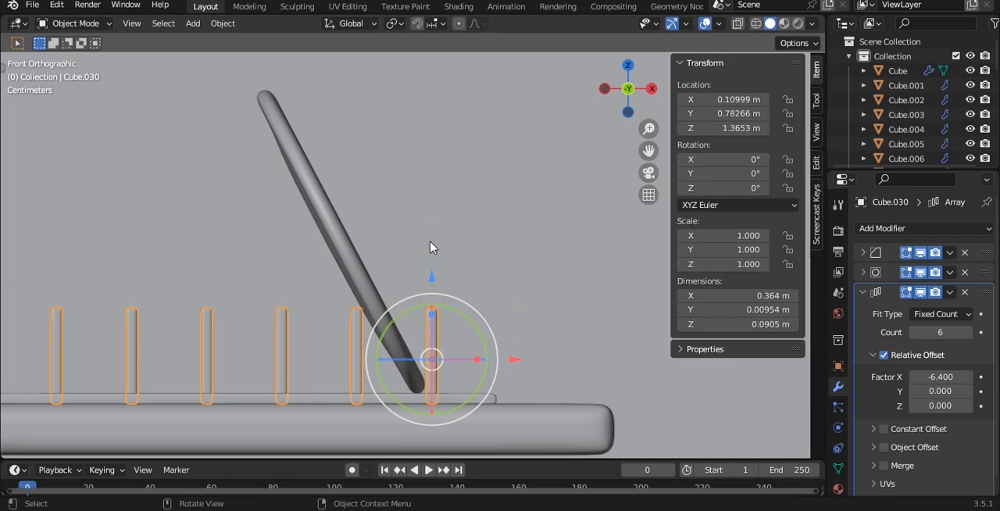
- Isolate the plate together with both rack rails and their rows of pegs in local view
{"action": "middle_click_drag", "start_coordinate": [429, 256], "coordinate": [469, 284]}
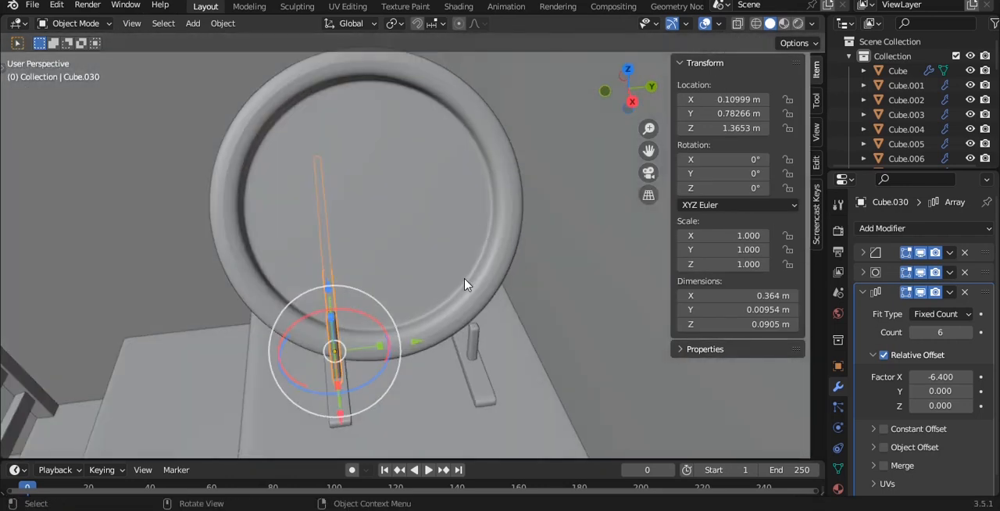
{"action": "left_click", "coordinate": [470, 297]}
{"action": "left_click", "coordinate": [479, 375]}
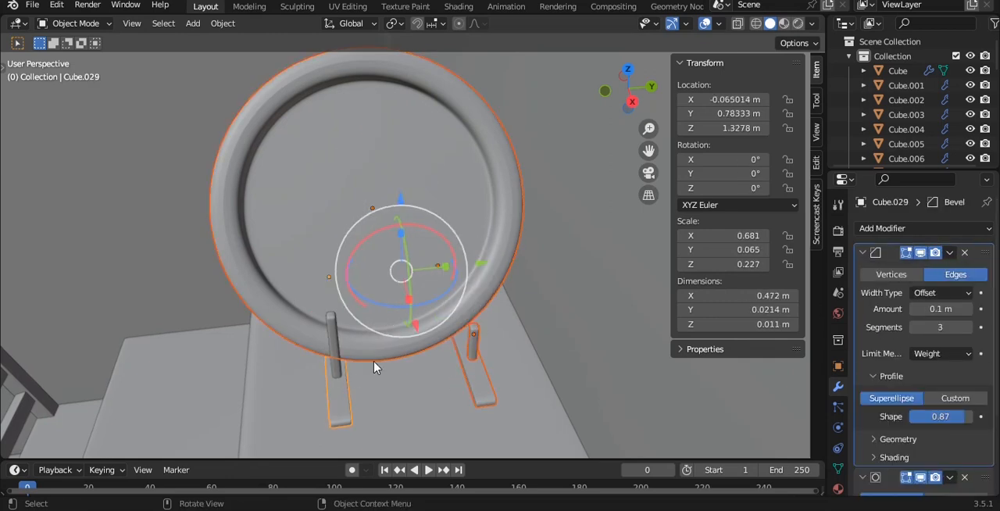
{"action": "key", "text": "KP_Divide"}
{"action": "middle_click_drag", "start_coordinate": [514, 311], "coordinate": [413, 249]}
{"action": "key", "text": "KP_7"}
{"action": "scroll", "coordinate": [407, 254], "scroll_direction": "up", "scroll_amount": 1}
{"action": "middle_click_drag", "start_coordinate": [467, 314], "coordinate": [410, 245], "text": "shift"}
{"action": "key", "text": "KP_Divide"}
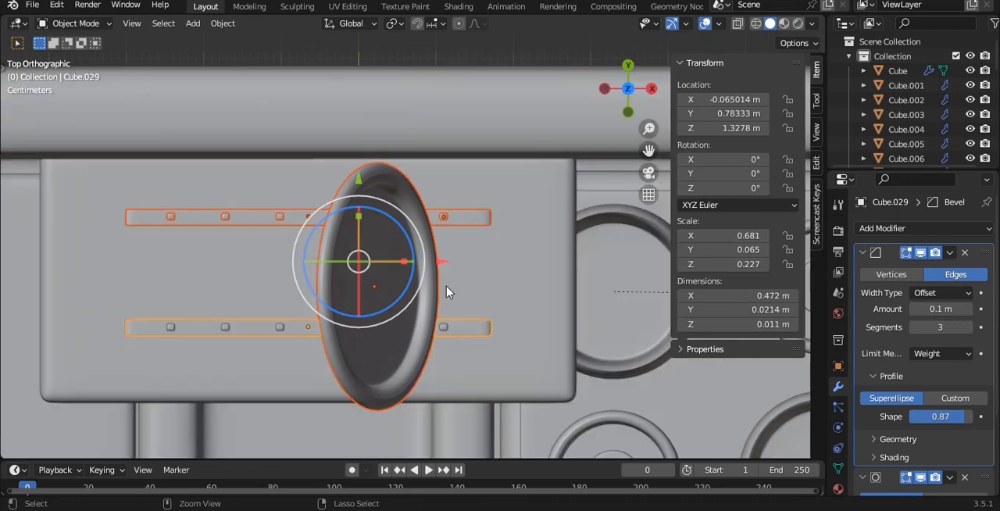
{"action": "left_click", "coordinate": [443, 328], "text": "shift"}
{"action": "key", "text": "KP_Divide"}
{"action": "scroll", "coordinate": [442, 266], "scroll_direction": "up", "scroll_amount": 5}
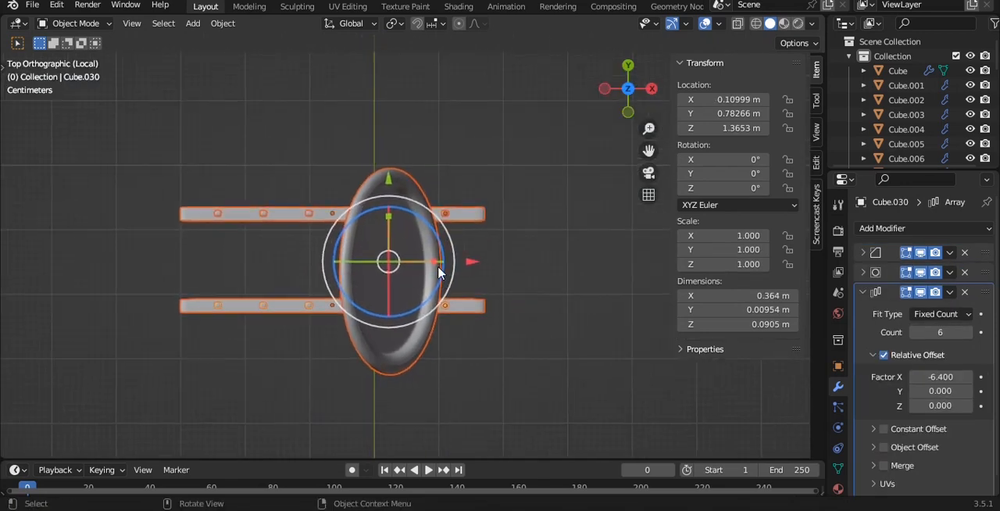
- Centre the plate between the rails by moving it to about Y 0.852 m and X 0.029 m
{"action": "left_click", "coordinate": [469, 300]}
{"action": "scroll", "coordinate": [435, 237], "scroll_direction": "down", "scroll_amount": 1}
{"action": "middle_click_drag", "start_coordinate": [435, 237], "coordinate": [445, 205], "text": "shift"}
{"action": "left_click_drag", "start_coordinate": [382, 181], "coordinate": [381, 161]}
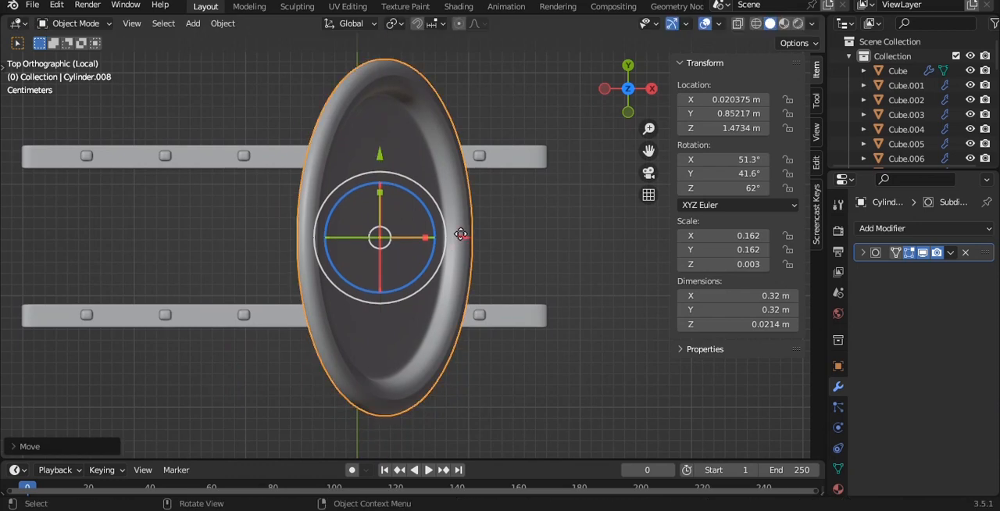
{"action": "left_click_drag", "start_coordinate": [461, 234], "coordinate": [471, 233]}
- Raise the upper end of the rack pegs further so they support the tilted plate
{"action": "middle_click_drag", "start_coordinate": [533, 311], "coordinate": [515, 154]}
{"action": "key", "text": "KP_1"}
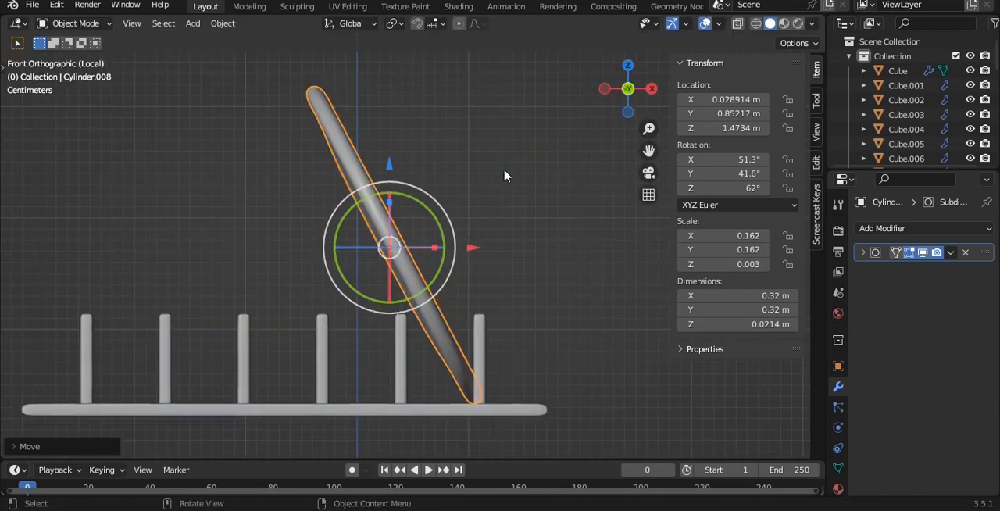
{"action": "scroll", "coordinate": [435, 336], "scroll_direction": "up", "scroll_amount": 2}
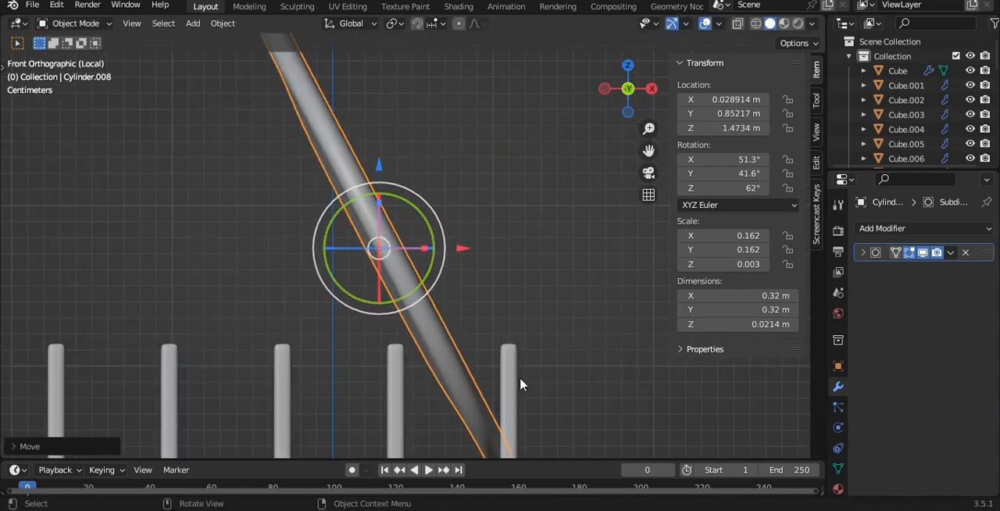
{"action": "left_click", "coordinate": [513, 379]}
{"action": "key", "text": "Tab"}
{"action": "left_click_drag", "start_coordinate": [511, 258], "coordinate": [509, 231]}
{"action": "key", "text": "Tab"}
- Duplicate the tilted plate twice along X between the pegs, at about -0.050 m and -0.119 m
{"action": "scroll", "coordinate": [500, 234], "scroll_direction": "down", "scroll_amount": 4}
{"action": "middle_click_drag", "start_coordinate": [467, 246], "coordinate": [482, 251], "text": "shift"}
{"action": "left_click", "coordinate": [425, 257]}
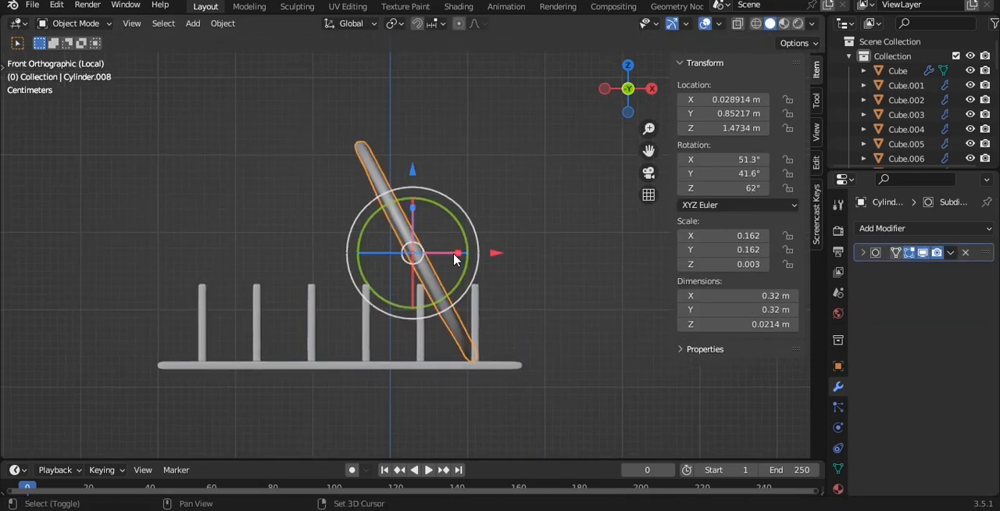
{"action": "key", "text": "shift+d"}
{"action": "key", "text": "x"}
{"action": "left_click", "coordinate": [474, 245]}
{"action": "scroll", "coordinate": [469, 246], "scroll_direction": "up", "scroll_amount": 1}
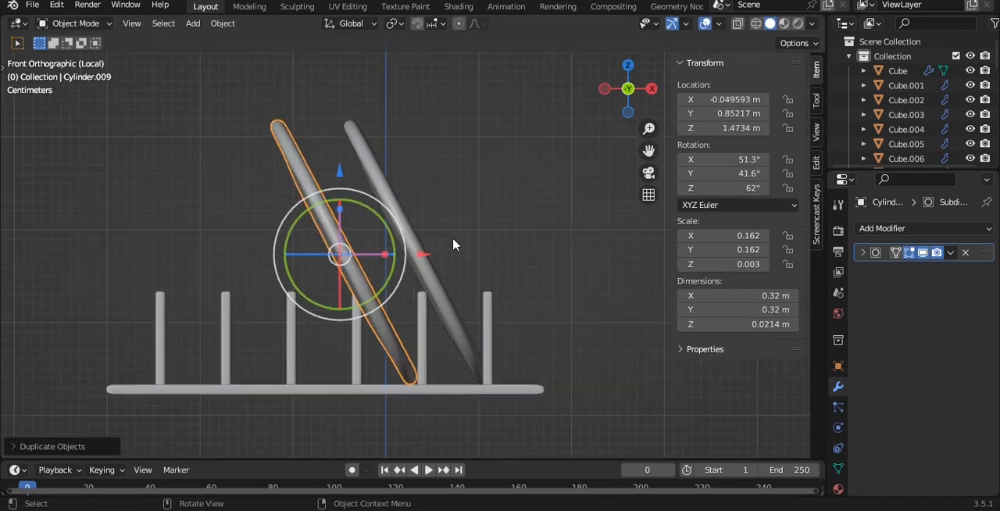
{"action": "key", "text": "shift+d"}
{"action": "key", "text": "x"}
{"action": "left_click", "coordinate": [388, 241]}
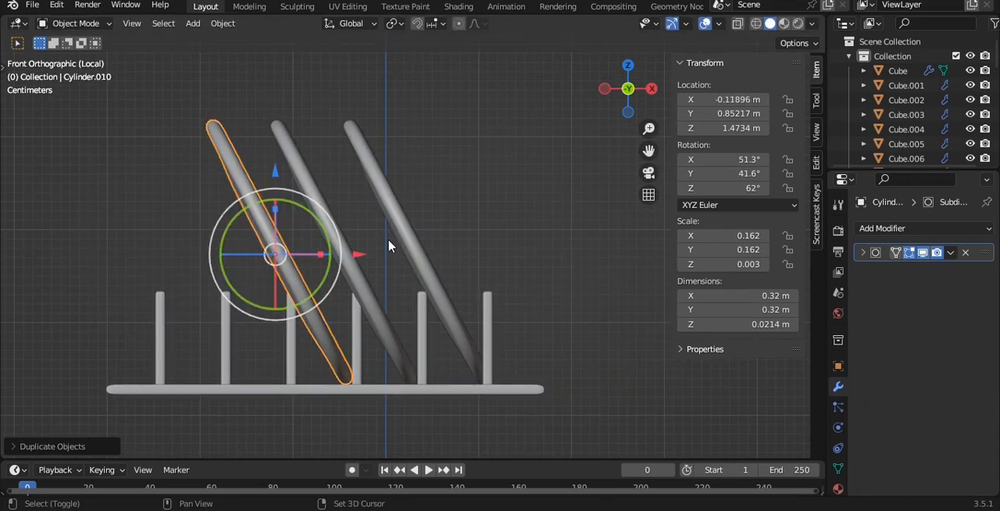
- Add two more plate copies along X in the remaining peg gaps, ending at about -0.259 m
{"action": "key", "text": "shift+d"}
{"action": "key", "text": "x"}
{"action": "left_click", "coordinate": [320, 243]}
{"action": "key", "text": "shift+d"}
{"action": "key", "text": "x"}
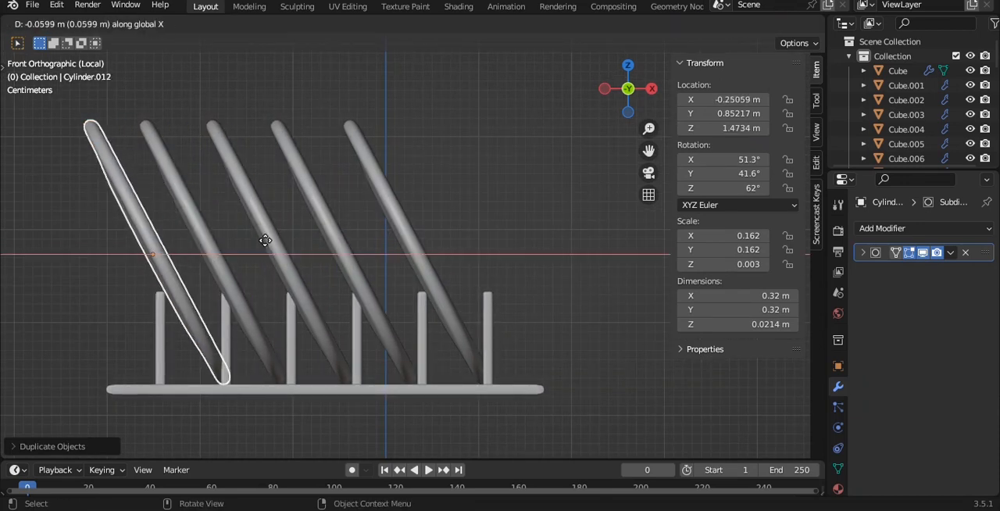
{"action": "left_click", "coordinate": [257, 242]}
- Leave local view and pull the shelf's front face outward along Y for a depth of 0.4 m
{"action": "middle_click_drag", "start_coordinate": [534, 210], "coordinate": [592, 211]}
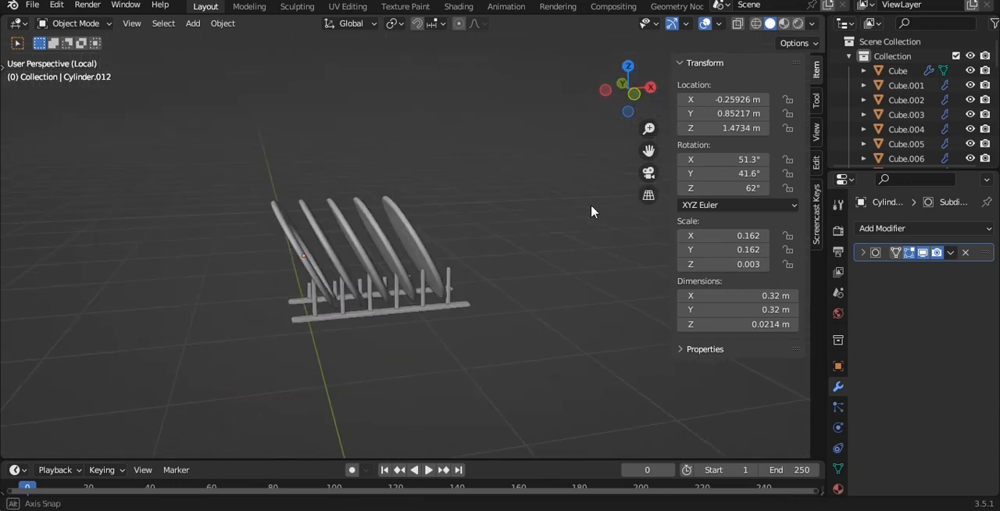
{"action": "key", "text": "KP_Divide"}
{"action": "key", "text": "KP_1"}
{"action": "middle_click_drag", "start_coordinate": [554, 164], "coordinate": [373, 355]}
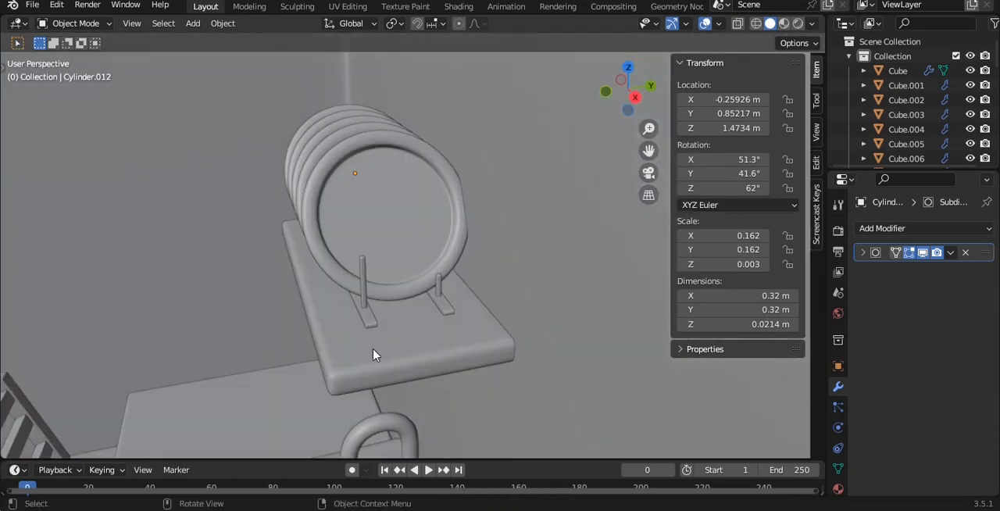
{"action": "left_click", "coordinate": [377, 359]}
{"action": "scroll", "coordinate": [377, 358], "scroll_direction": "up", "scroll_amount": 1}
{"action": "key", "text": "Tab"}
{"action": "scroll", "coordinate": [373, 344], "scroll_direction": "down", "scroll_amount": 2}
{"action": "left_click_drag", "start_coordinate": [391, 269], "coordinate": [361, 256]}
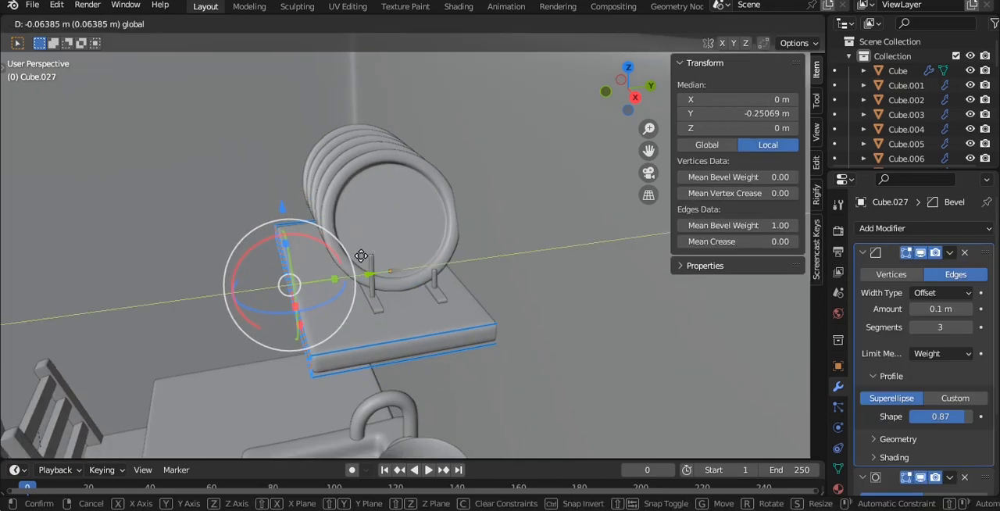
{"action": "key", "text": "Tab"}
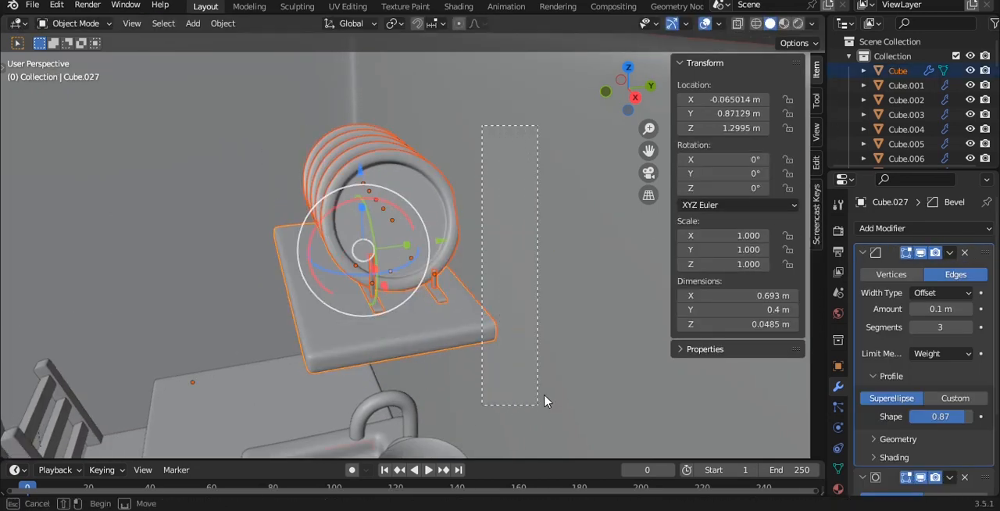
- Move the plates and rack along Y on the deepened shelf, with the plates at about 0.810 m, and save the file
{"action": "left_click_drag", "start_coordinate": [544, 396], "coordinate": [545, 395], "text": "ctrl"}
{"action": "scroll", "coordinate": [486, 252], "scroll_direction": "up", "scroll_amount": 1}
{"action": "key", "text": "KP_3"}
{"action": "left_click_drag", "start_coordinate": [475, 249], "coordinate": [448, 232]}
{"action": "middle_click_drag", "start_coordinate": [422, 225], "coordinate": [368, 250]}
{"action": "left_click", "coordinate": [491, 258]}
{"action": "scroll", "coordinate": [481, 217], "scroll_direction": "down", "scroll_amount": 3}
{"action": "key", "text": "ctrl+s"}
- Shift the shelf with its rack and plates along X to about 0.452 m and place a duplicate shelf board beside it
{"action": "key", "text": "grave"}
{"action": "left_click", "coordinate": [426, 159]}
{"action": "scroll", "coordinate": [447, 200], "scroll_direction": "down", "scroll_amount": 4}
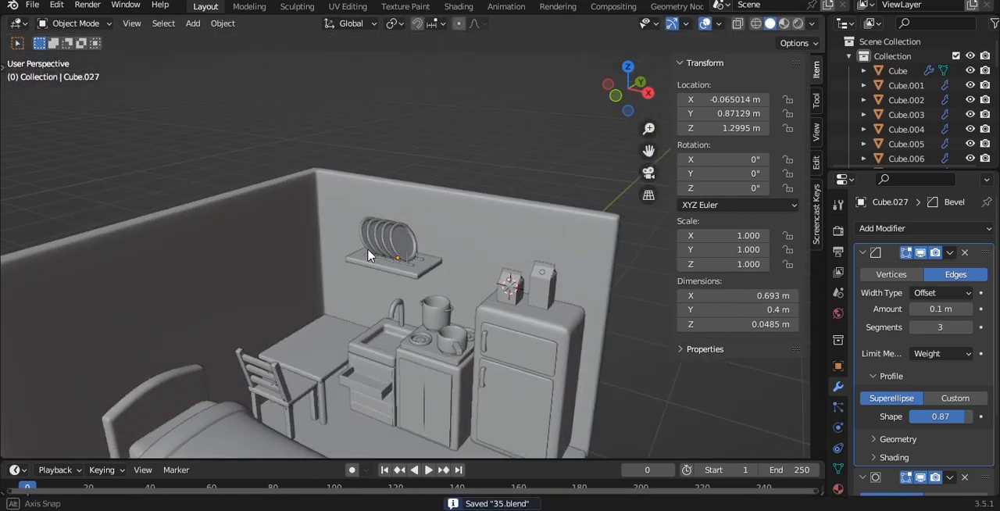
{"action": "scroll", "coordinate": [369, 258], "scroll_direction": "up", "scroll_amount": 2}
{"action": "left_click", "coordinate": [418, 230]}
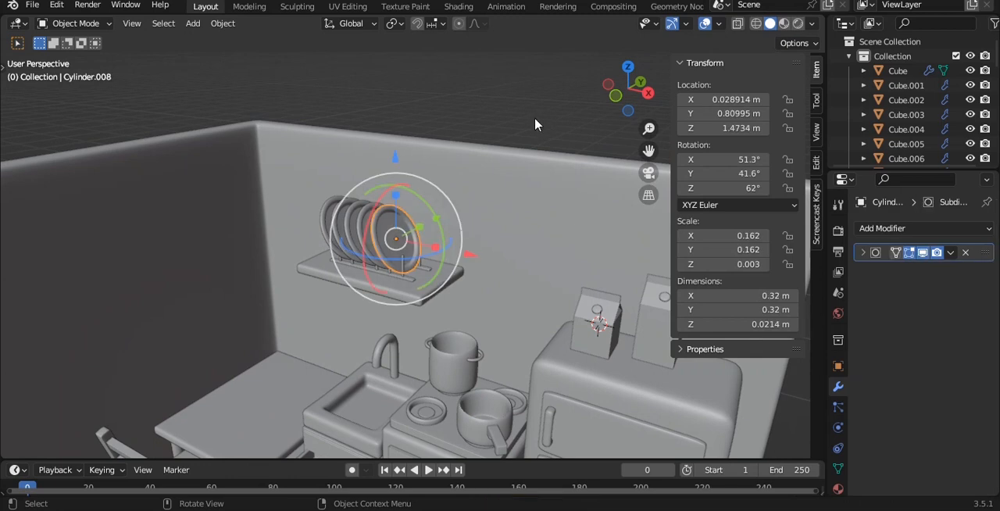
{"action": "left_click", "coordinate": [542, 208]}
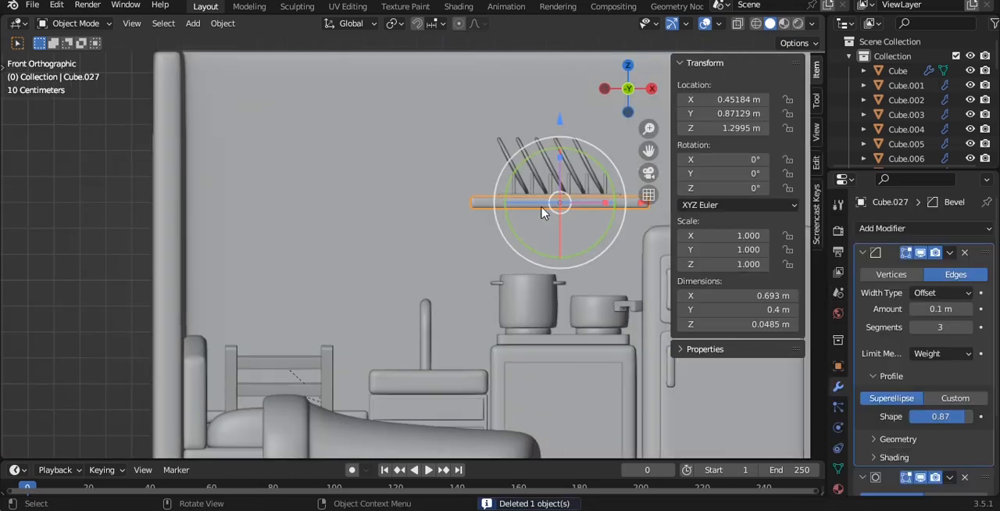
{"action": "key", "text": "shift+d"}
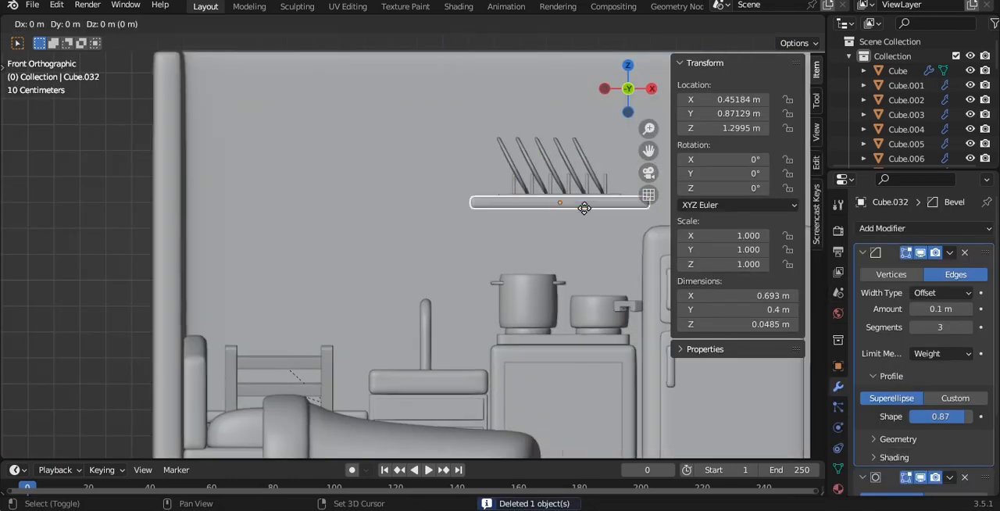
{"action": "left_click", "coordinate": [390, 207]}
- Shorten the duplicate board to about 0.371 m along X and lower its mesh over the sink
{"action": "key", "text": "Tab"}
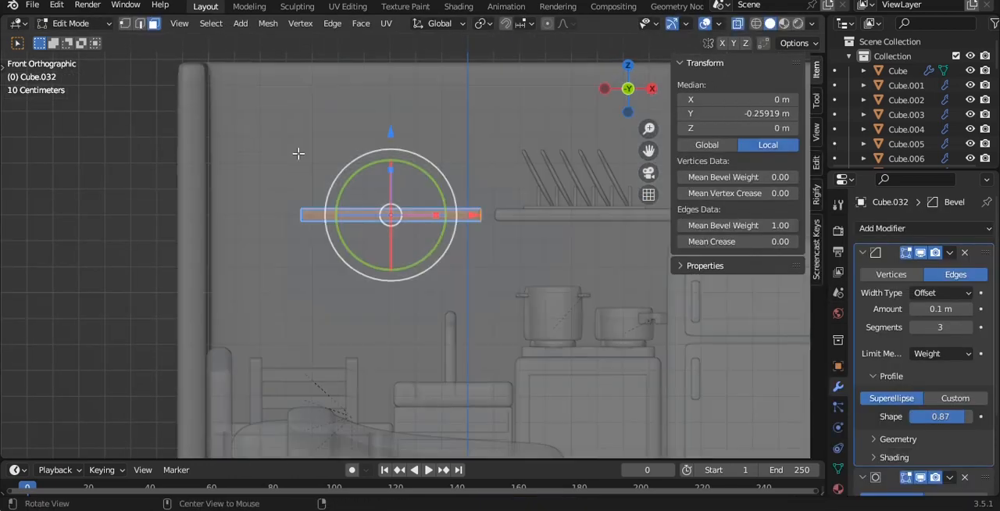
{"action": "key", "text": "x"}
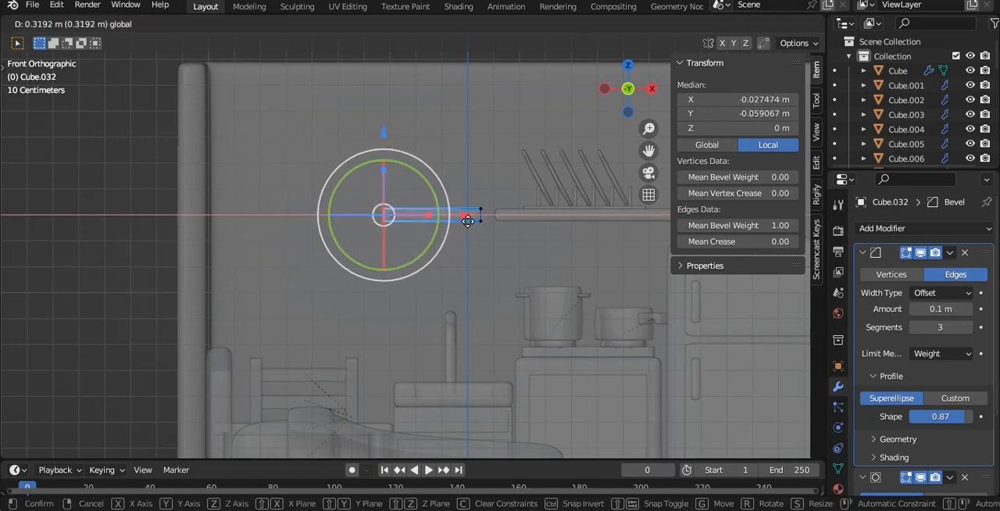
{"action": "left_click", "coordinate": [469, 221]}
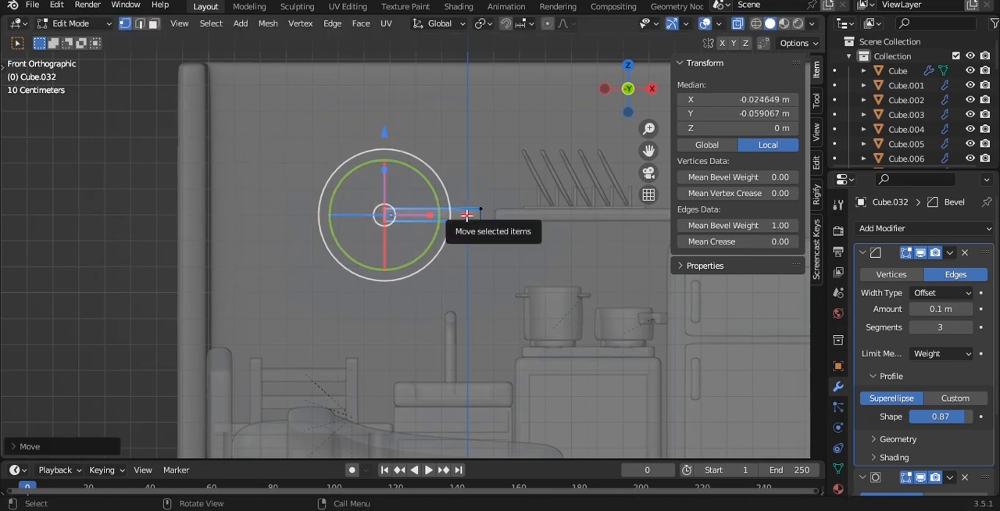
{"action": "key", "text": "alt+a"}
{"action": "key", "text": "a"}
{"action": "left_click_drag", "start_coordinate": [436, 129], "coordinate": [436, 153]}
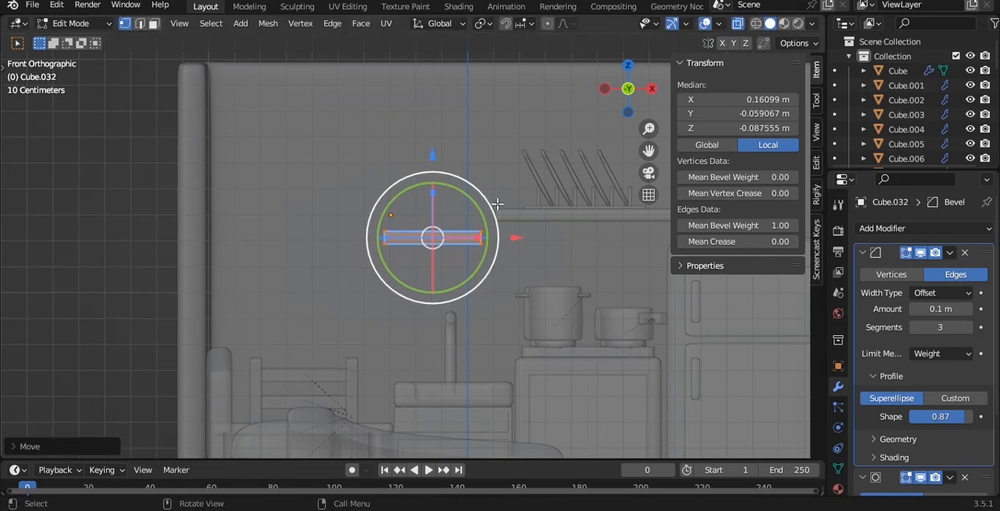
{"action": "left_click_drag", "start_coordinate": [517, 237], "coordinate": [534, 244]}
- Set the short board's origin to its geometry and save the file
{"action": "key", "text": "Tab"}
{"action": "key", "text": "q"}
{"action": "left_click", "coordinate": [541, 196]}
{"action": "key", "text": "ctrl+s"}
- Scale the short board along Y to about 0.033 m thick and along Z to about 0.064 m high
{"action": "middle_click_drag", "start_coordinate": [449, 186], "coordinate": [524, 235]}
{"action": "key", "text": "alt+z"}
{"action": "key", "text": "s"}
{"action": "key", "text": "y"}
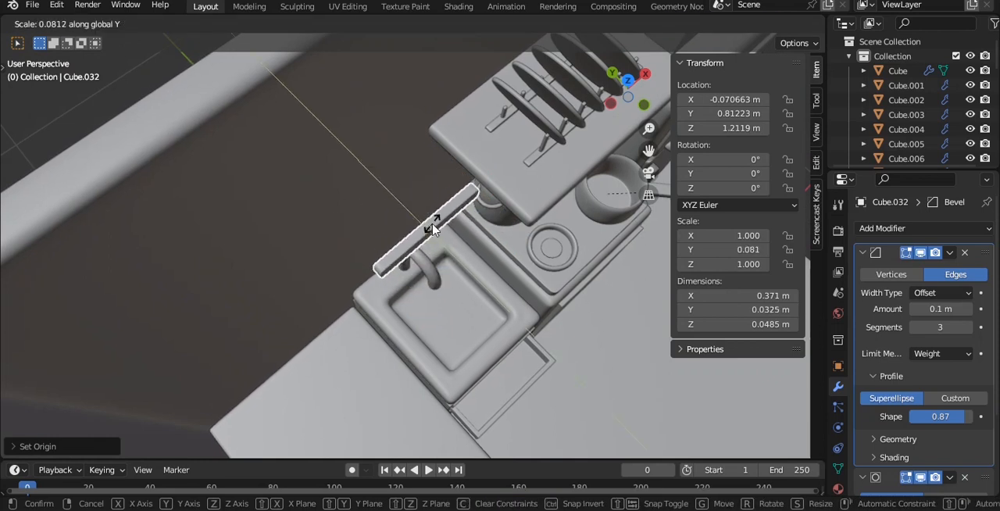
{"action": "left_click", "coordinate": [432, 229]}
{"action": "key", "text": "KP_1"}
{"action": "key", "text": "s"}
{"action": "key", "text": "z"}
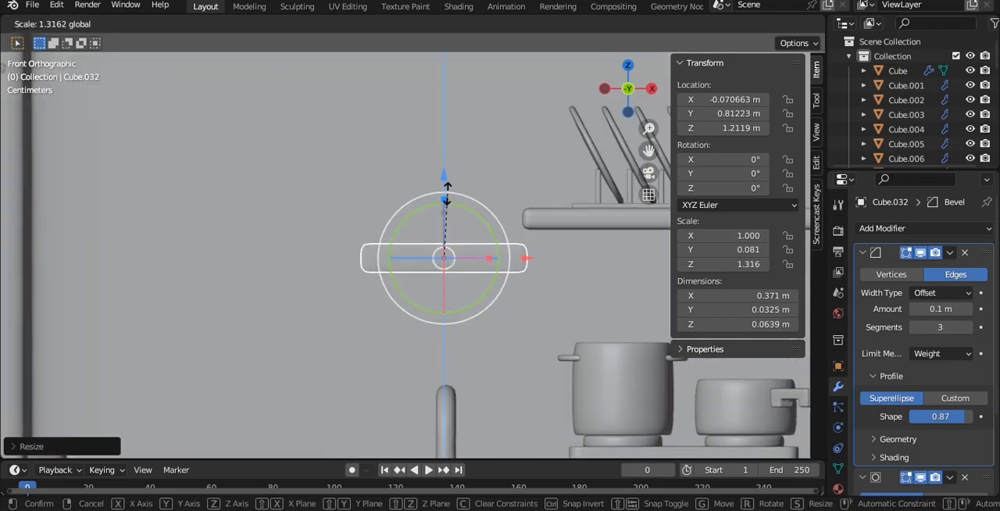
{"action": "left_click_drag", "start_coordinate": [447, 194], "coordinate": [447, 194]}
- Move the short board along Y to about 1.000 m against the back wall and save the file
{"action": "middle_click_drag", "start_coordinate": [467, 221], "coordinate": [524, 283]}
{"action": "left_click_drag", "start_coordinate": [360, 196], "coordinate": [297, 161]}
{"action": "left_click", "coordinate": [298, 159]}
{"action": "key", "text": "grave"}
{"action": "left_click", "coordinate": [386, 159]}
{"action": "key", "text": "ctrl+s"}
- Add a path curve to the scene from the front view
{"action": "middle_click_drag", "start_coordinate": [433, 176], "coordinate": [337, 131], "text": "shift"}
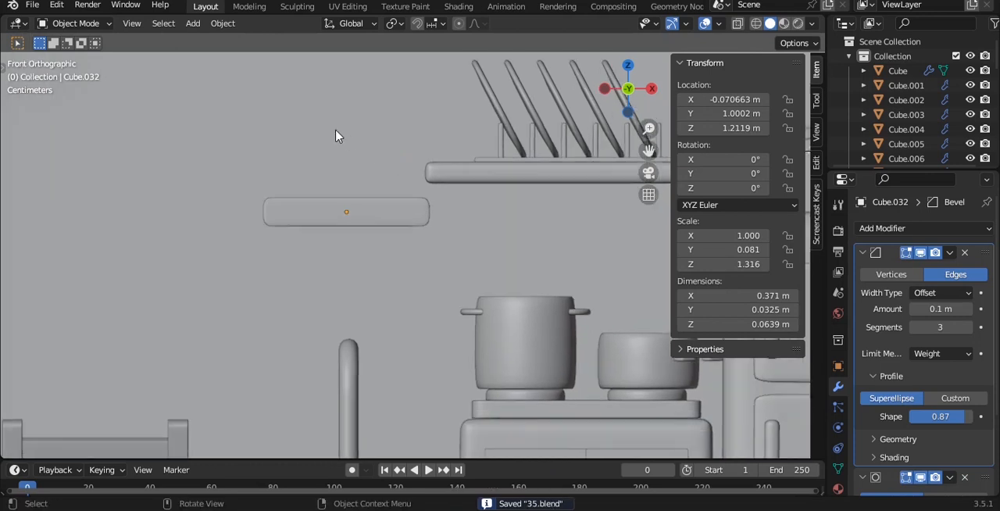
{"action": "scroll", "coordinate": [344, 133], "scroll_direction": "up", "scroll_amount": 2}
{"action": "scroll", "coordinate": [346, 138], "scroll_direction": "down", "scroll_amount": 3}
{"action": "key", "text": "shift+a"}
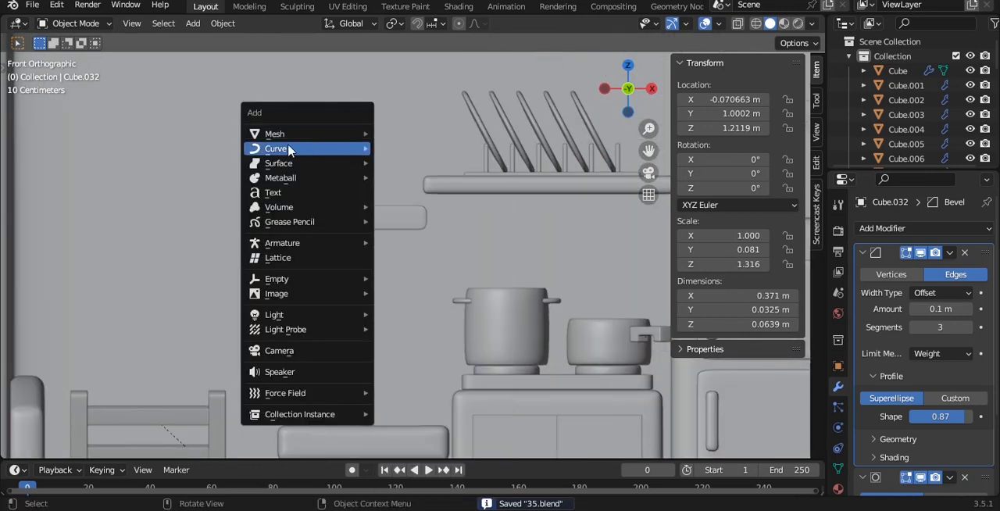
{"action": "mouse_move", "coordinate": [289, 149]}
{"action": "left_click", "coordinate": [426, 213]}
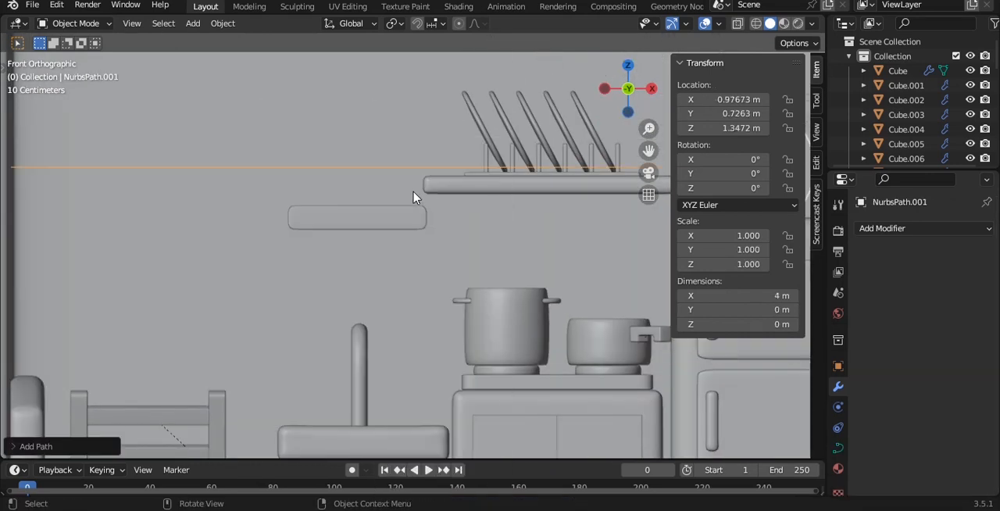
- Isolate the new path in local view, rotate it 90° about Y to stand vertically, and view it from the left side
{"action": "key", "text": "KP_Divide"}
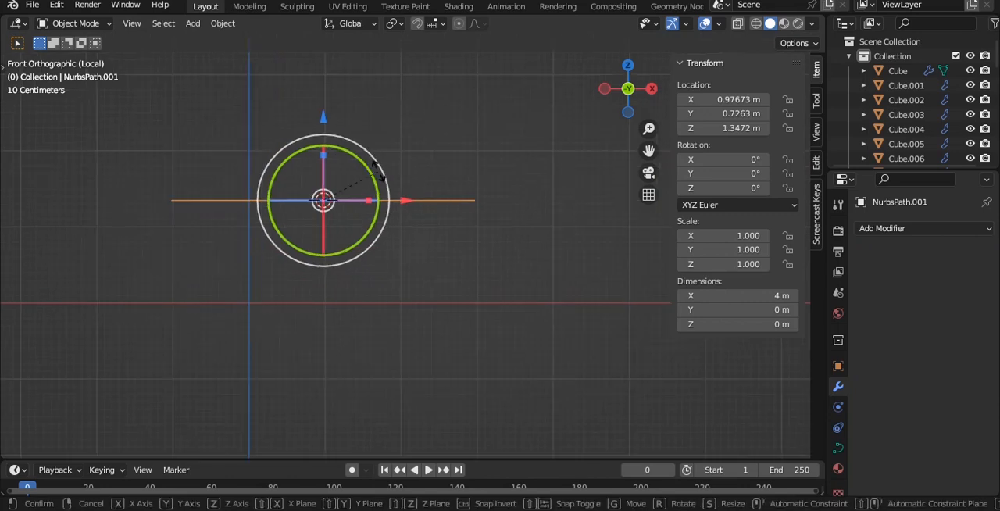
{"action": "type", "text": "90"}
{"action": "key", "text": "Return"}
{"action": "scroll", "coordinate": [375, 196], "scroll_direction": "down", "scroll_amount": 2}
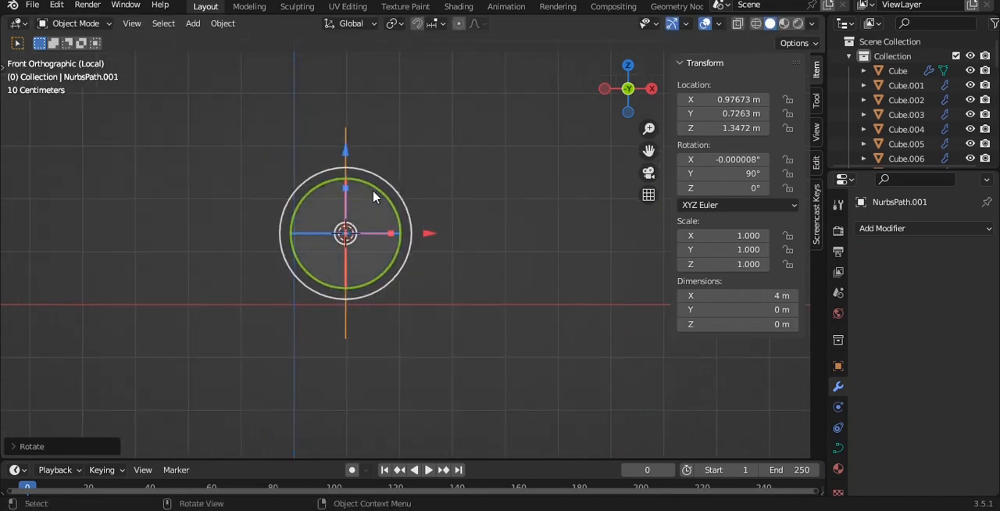
{"action": "key", "text": "grave"}
{"action": "left_click", "coordinate": [321, 187]}
{"action": "scroll", "coordinate": [415, 192], "scroll_direction": "up", "scroll_amount": 2}
- Give the vertical path a round bevel with a depth of 0.06 m and no taper object
{"action": "key", "text": "Tab"}
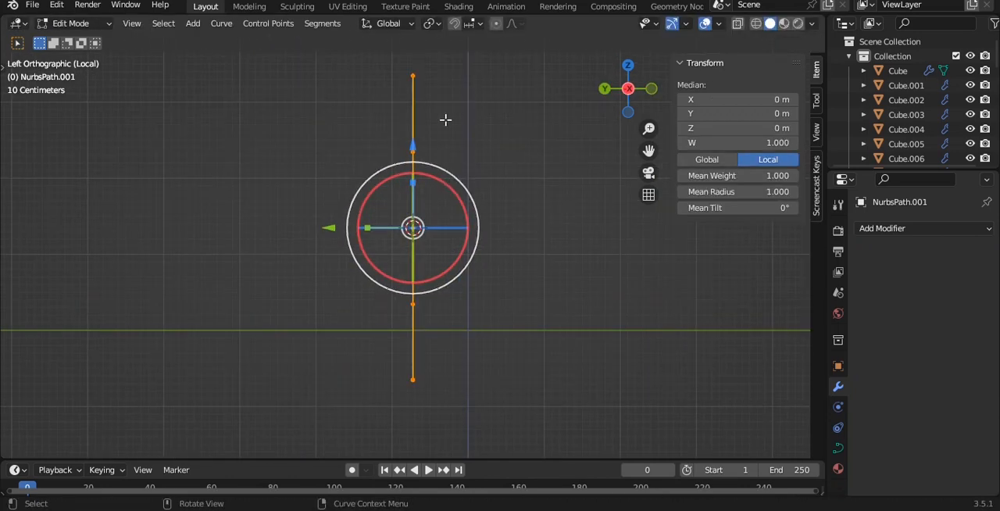
{"action": "left_click", "coordinate": [423, 83]}
{"action": "key", "text": "Tab"}
{"action": "left_click", "coordinate": [839, 449]}
{"action": "scroll", "coordinate": [926, 422], "scroll_direction": "down", "scroll_amount": 5}
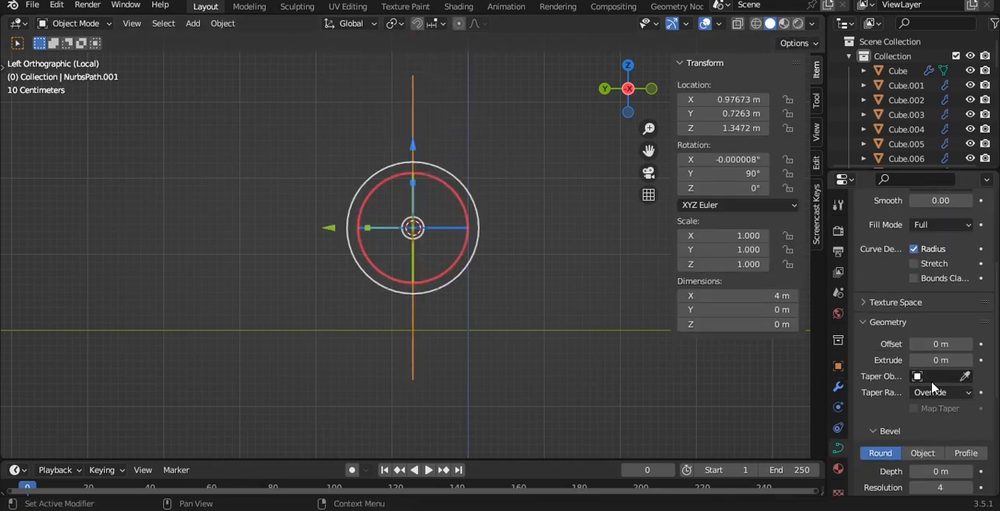
{"action": "right_click", "coordinate": [552, 172]}
{"action": "left_click", "coordinate": [552, 172]}
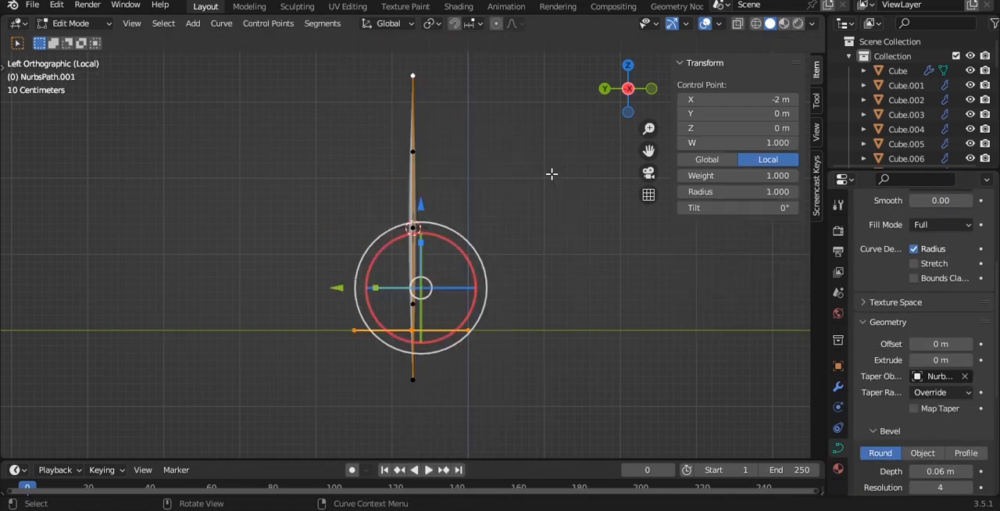
{"action": "right_click", "coordinate": [551, 172]}
{"action": "key", "text": "ctrl+z"}
{"action": "right_click", "coordinate": [462, 122]}
{"action": "key", "text": "Escape"}
{"action": "key", "text": "Tab"}
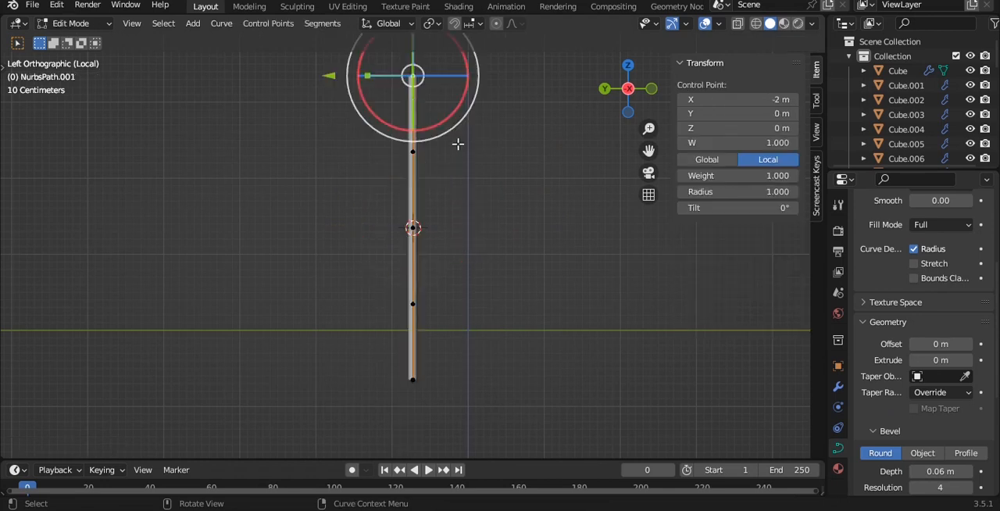
- Extrude three segments from the path's upper end to form a downward-curving hook and adjust its points into an even arch
{"action": "key", "text": "g"}
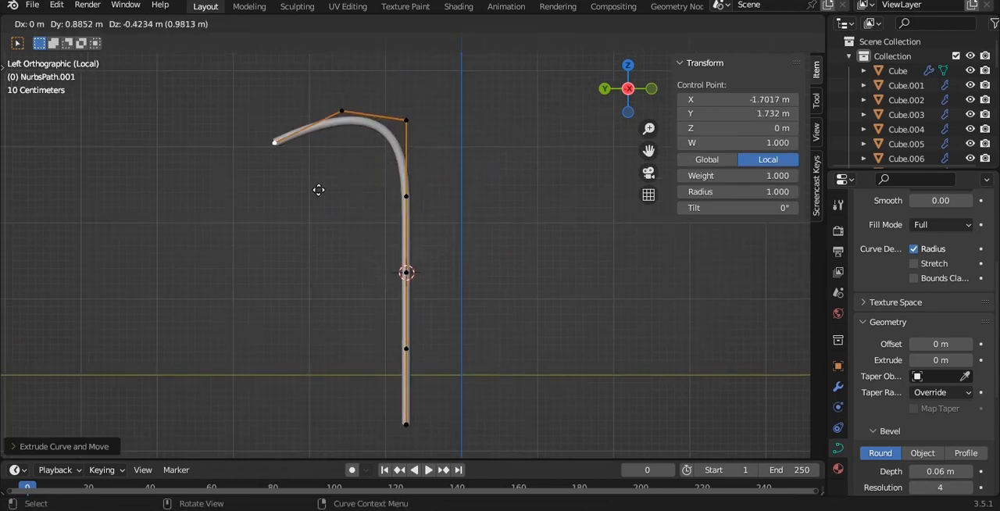
{"action": "left_click", "coordinate": [312, 239]}
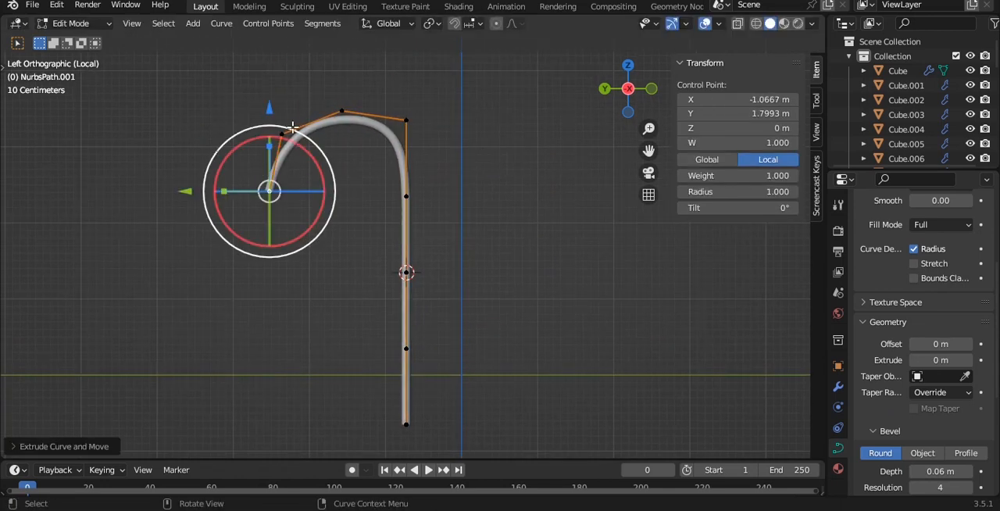
{"action": "key", "text": "g"}
{"action": "left_click", "coordinate": [340, 198]}
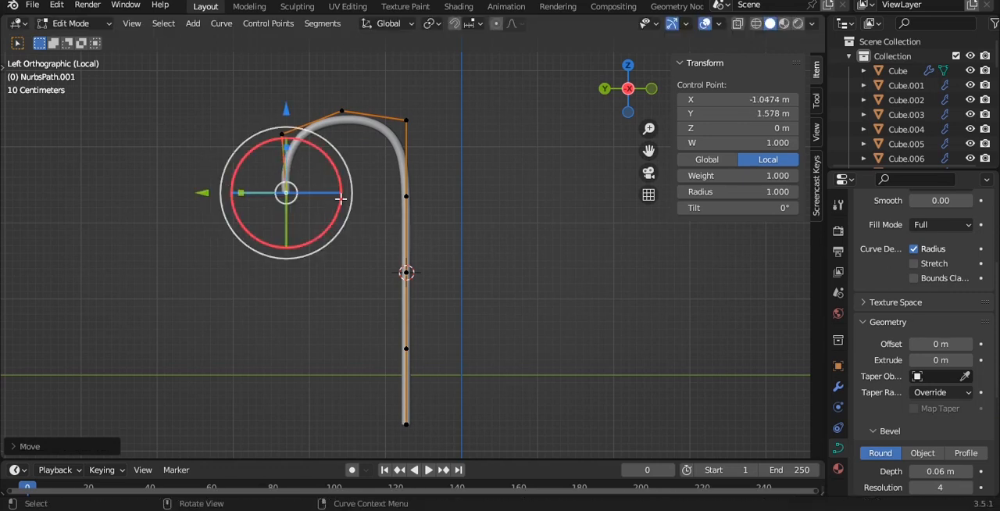
{"action": "left_click", "coordinate": [346, 113]}
{"action": "left_click", "coordinate": [414, 117]}
{"action": "key", "text": "g"}
{"action": "left_click", "coordinate": [416, 131]}
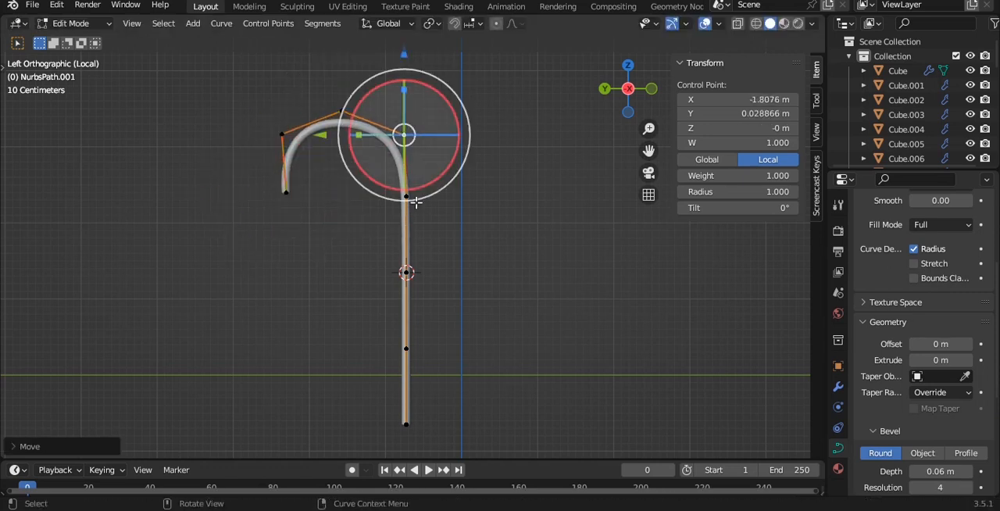
- Move the path's lower end point to the side opposite the upper hook and extrude it upward in two segments
{"action": "middle_click_drag", "start_coordinate": [446, 227], "coordinate": [374, 167], "text": "shift"}
{"action": "left_click", "coordinate": [372, 339]}
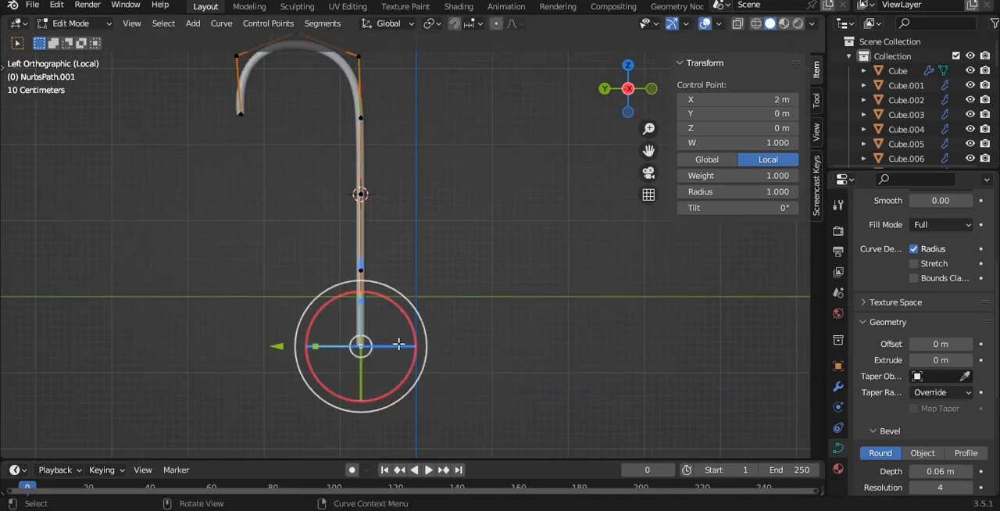
{"action": "key", "text": "g"}
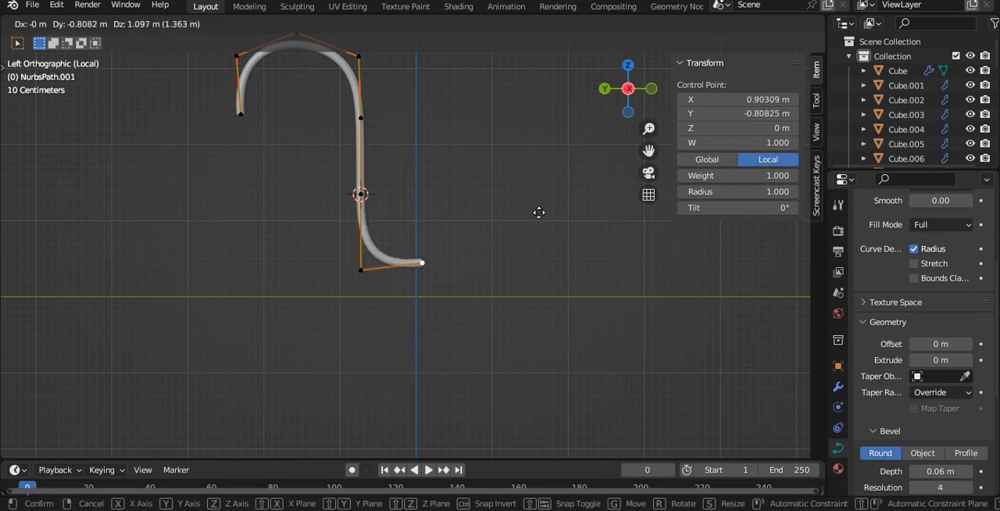
{"action": "left_click", "coordinate": [539, 213]}
{"action": "key", "text": "e"}
{"action": "left_click", "coordinate": [576, 174]}
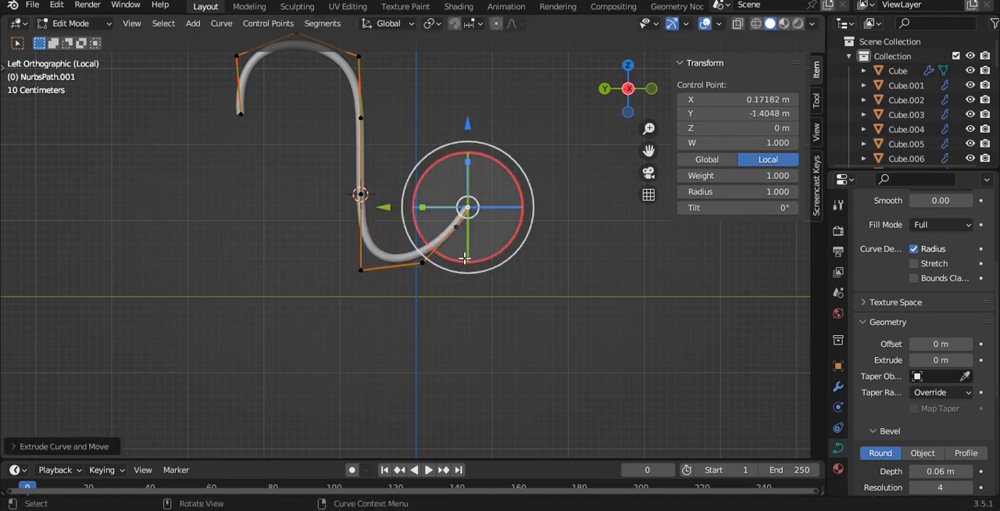
- Reposition the control points along the lower bend to round it into a smooth hook
{"action": "left_click", "coordinate": [422, 264]}
{"action": "key", "text": "g"}
{"action": "left_click", "coordinate": [443, 275]}
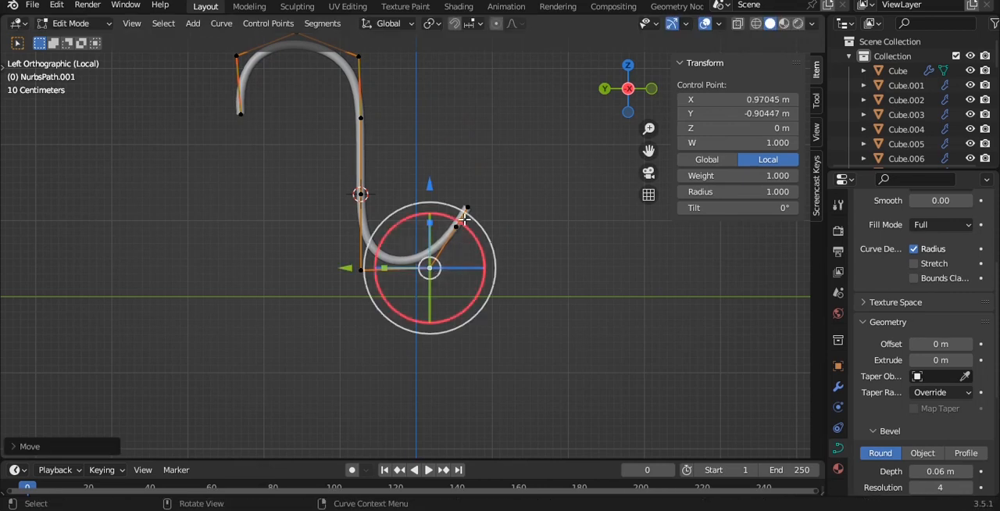
{"action": "left_click", "coordinate": [455, 227]}
{"action": "key", "text": "g"}
{"action": "left_click", "coordinate": [462, 249]}
{"action": "left_click", "coordinate": [360, 270]}
{"action": "key", "text": "g"}
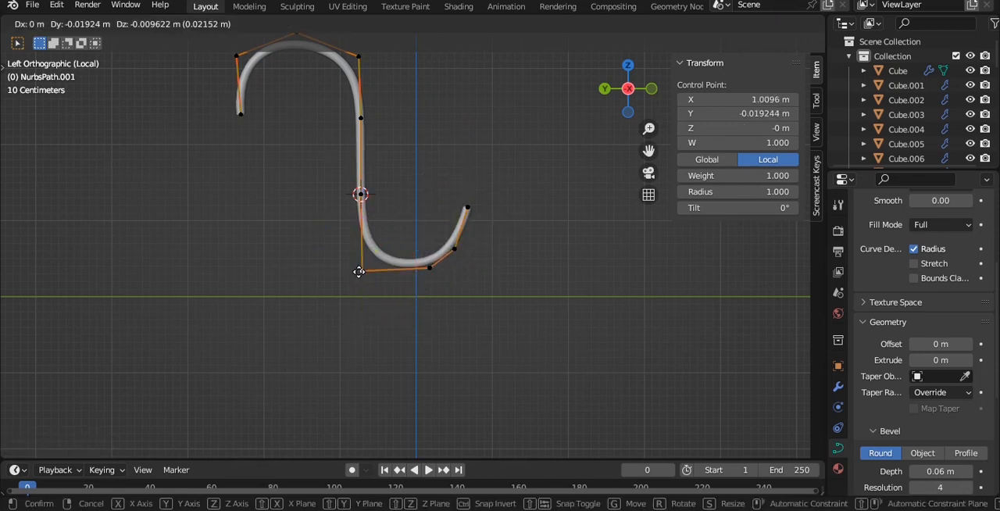
{"action": "left_click", "coordinate": [361, 271]}
- Move the lower hook's end point about 0.22 m along Y so that its tip stands vertically
{"action": "key", "text": "Tab"}
{"action": "left_click", "coordinate": [499, 270]}
{"action": "middle_click_drag", "start_coordinate": [499, 269], "coordinate": [461, 212]}
{"action": "key", "text": "grave"}
{"action": "left_click", "coordinate": [431, 159]}
{"action": "key", "text": "grave"}
{"action": "left_click", "coordinate": [349, 185]}
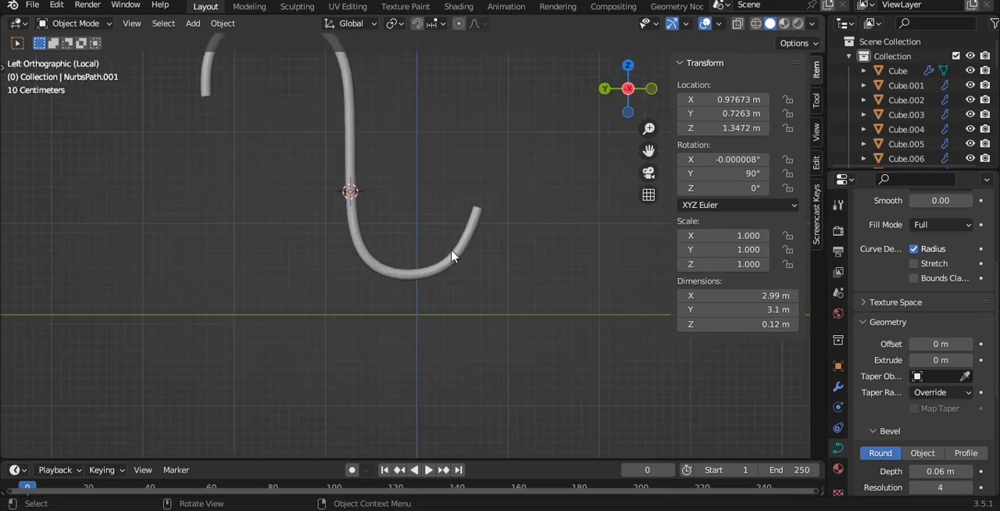
{"action": "key", "text": "Tab"}
{"action": "key", "text": "g"}
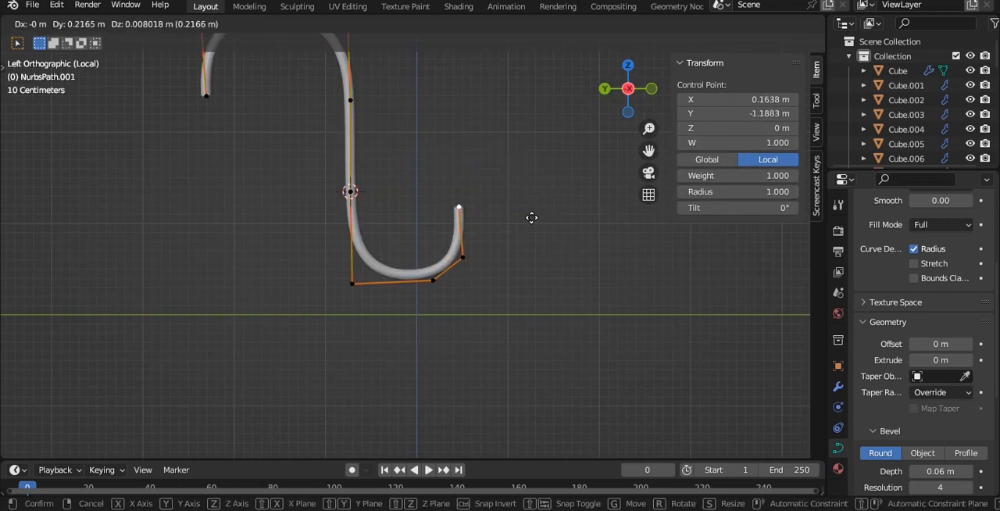
{"action": "left_click", "coordinate": [532, 216]}
{"action": "key", "text": "Tab"}
- Return to the full scene, save the file, and scale the S-hook uniformly to about -0.026
{"action": "scroll", "coordinate": [531, 215], "scroll_direction": "down", "scroll_amount": 3}
{"action": "key", "text": "slash"}
{"action": "key", "text": "grave"}
{"action": "left_click", "coordinate": [477, 178]}
{"action": "scroll", "coordinate": [447, 207], "scroll_direction": "down", "scroll_amount": 3}
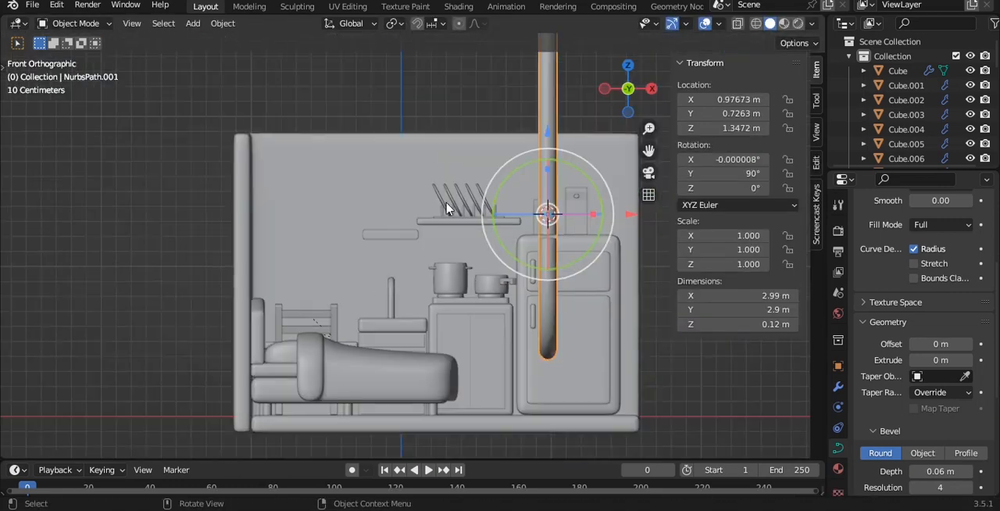
{"action": "key", "text": "ctrl+s"}
{"action": "scroll", "coordinate": [437, 204], "scroll_direction": "down", "scroll_amount": 4}
{"action": "key", "text": "s"}
{"action": "middle_click_drag", "start_coordinate": [438, 204], "coordinate": [440, 280], "text": "shift"}
{"action": "left_click", "coordinate": [406, 257]}
- Move the S-hook above the sink to about X -0.086 m and Z 1.125 m, then view it from the top
{"action": "key", "text": "g"}
{"action": "left_click", "coordinate": [332, 277]}
{"action": "scroll", "coordinate": [339, 281], "scroll_direction": "up", "scroll_amount": 4}
{"action": "key", "text": "grave"}
{"action": "left_click", "coordinate": [340, 211]}
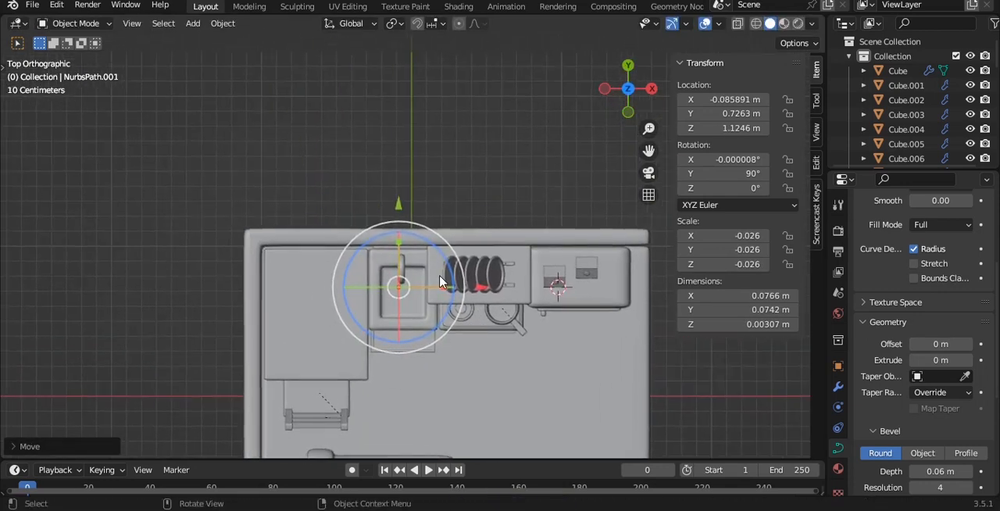
- Thicken the S-hook by setting its bevel depth to 0.26 m, using X-ray display to locate it
{"action": "scroll", "coordinate": [431, 273], "scroll_direction": "up", "scroll_amount": 5}
{"action": "middle_click_drag", "start_coordinate": [472, 181], "coordinate": [474, 175]}
{"action": "scroll", "coordinate": [461, 144], "scroll_direction": "down", "scroll_amount": 1}
{"action": "key", "text": "alt+z"}
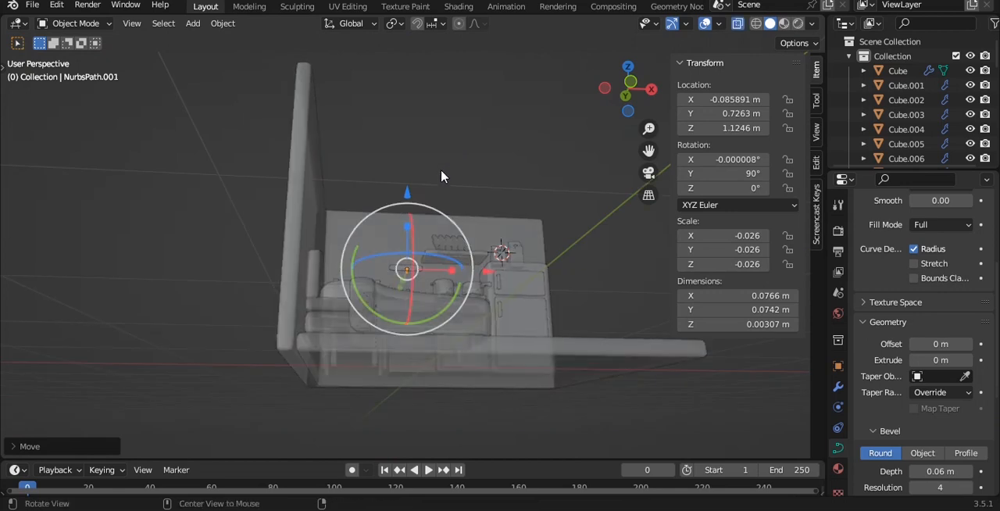
{"action": "mouse_move", "coordinate": [442, 175]}
{"action": "left_mouse_down", "text": "alt"}
{"action": "mouse_move", "coordinate": [481, 311]}
{"action": "mouse_move", "coordinate": [471, 287]}
{"action": "left_mouse_up", "text": "alt"}
{"action": "scroll", "coordinate": [481, 311], "scroll_direction": "up", "scroll_amount": 4}
{"action": "scroll", "coordinate": [456, 263], "scroll_direction": "up", "scroll_amount": 4}
{"action": "middle_click_drag", "start_coordinate": [471, 287], "coordinate": [432, 262], "text": "shift"}
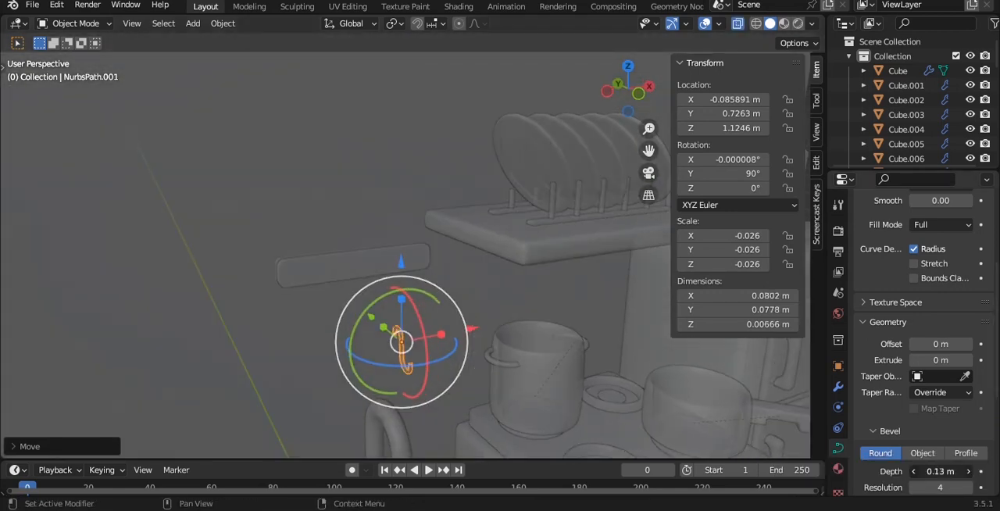
{"action": "left_click_drag", "start_coordinate": [941, 471], "coordinate": [935, 471]}
{"action": "scroll", "coordinate": [429, 276], "scroll_direction": "up", "scroll_amount": 5}
{"action": "left_click_drag", "start_coordinate": [440, 360], "coordinate": [498, 286], "text": "alt+shift"}
{"action": "key", "text": "alt+z"}
{"action": "scroll", "coordinate": [426, 232], "scroll_direction": "down", "scroll_amount": 4}
{"action": "scroll", "coordinate": [461, 234], "scroll_direction": "down", "scroll_amount": 1, "text": "alt"}
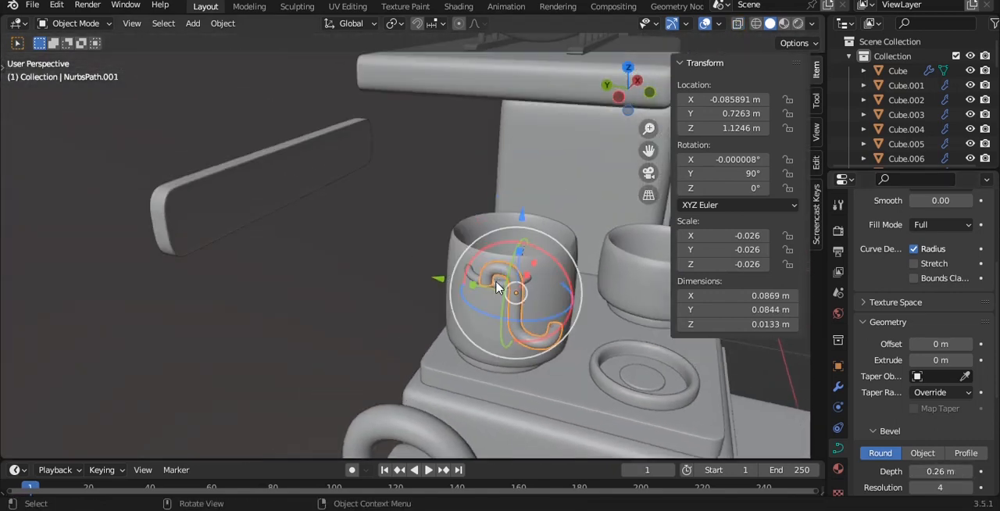
- Move the S-hook up to the short board at about X -0.149 m, Y 0.980 m, Z 1.228 m, and isolate both objects
{"action": "key", "text": "g"}
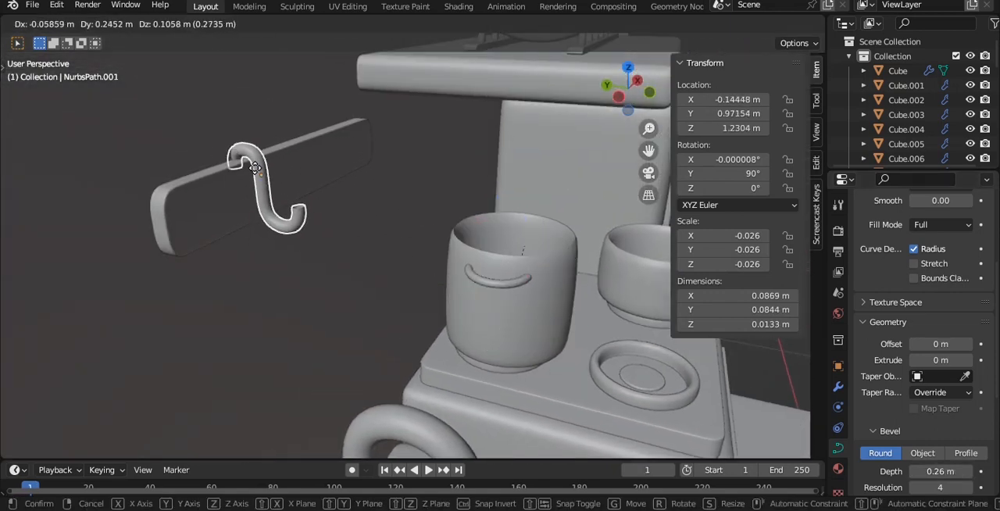
{"action": "left_click", "coordinate": [245, 171]}
{"action": "left_click", "coordinate": [301, 179], "text": "shift"}
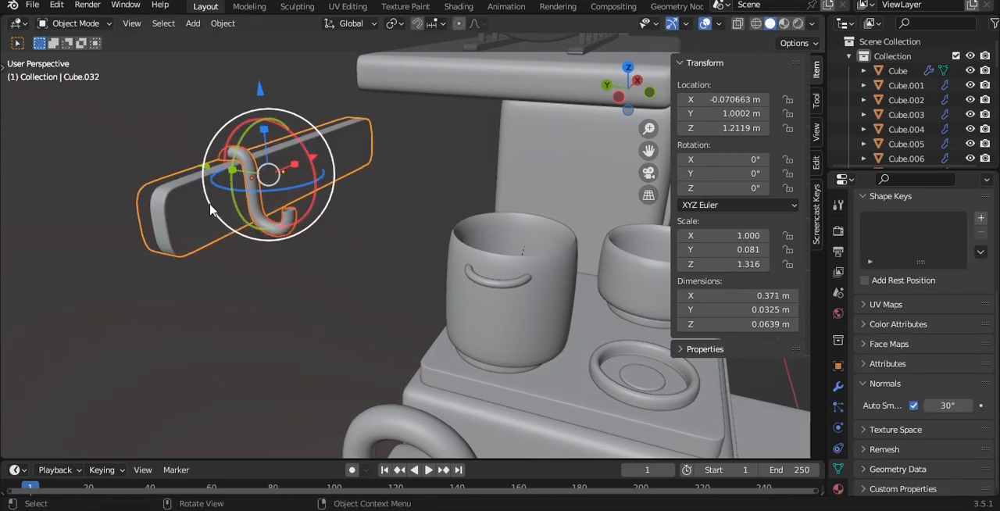
{"action": "key", "text": "slash"}
{"action": "key", "text": "KP_7"}
{"action": "left_click", "coordinate": [283, 247]}
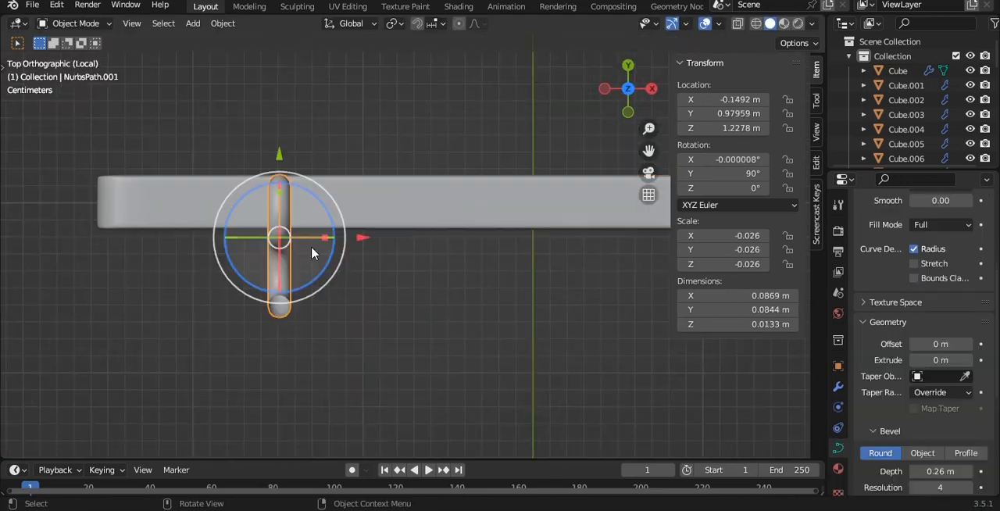
- Hang the S-hook over the board's upper edge at about Y 0.971 m, Z 1.227 m, and save the file
{"action": "key", "text": "ctrl+KP_3"}
{"action": "key", "text": "g"}
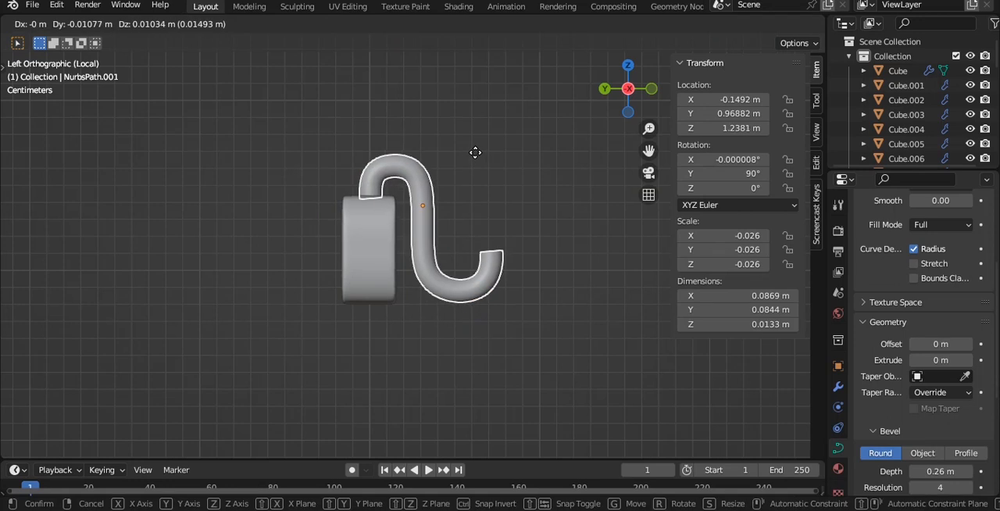
{"action": "left_click", "coordinate": [473, 172]}
{"action": "middle_click_drag", "start_coordinate": [474, 172], "coordinate": [405, 220]}
{"action": "key", "text": "grave"}
{"action": "left_click", "coordinate": [444, 221]}
{"action": "key", "text": "ctrl+s"}
- Move the S-hook along X to about -0.207 m, near the board's end
{"action": "key", "text": "grave"}
{"action": "left_click", "coordinate": [418, 203]}
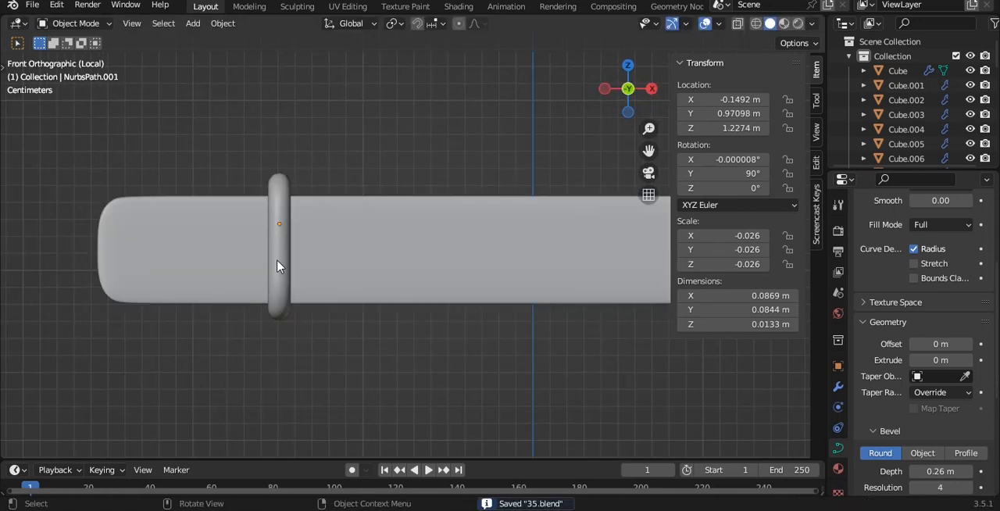
{"action": "left_click", "coordinate": [277, 265]}
{"action": "scroll", "coordinate": [411, 232], "scroll_direction": "down", "scroll_amount": 3}
{"action": "left_click_drag", "start_coordinate": [411, 232], "coordinate": [370, 236]}
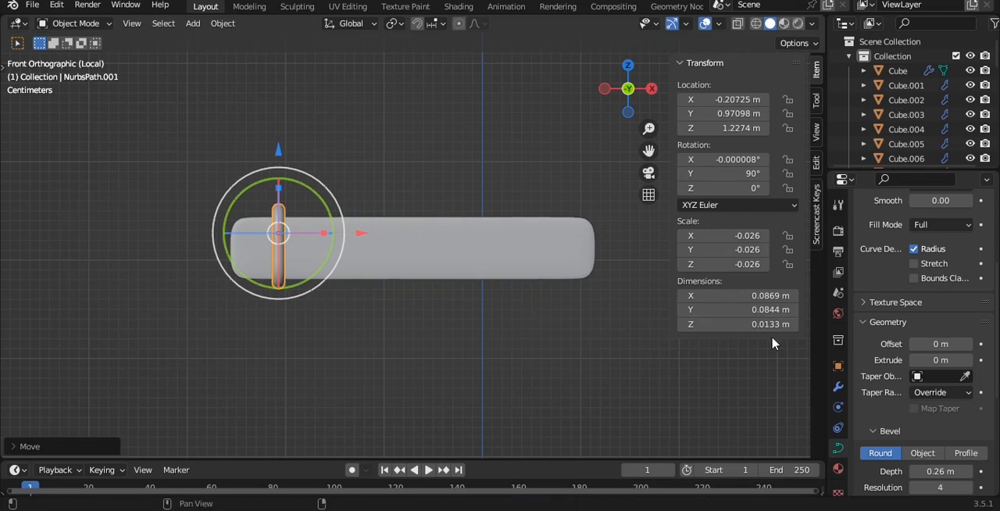
- Apply the S-hook's rotation and scale and add an Array modifier with count 3 and relative offset X 10.400
{"action": "left_click", "coordinate": [838, 386]}
{"action": "left_click", "coordinate": [898, 228]}
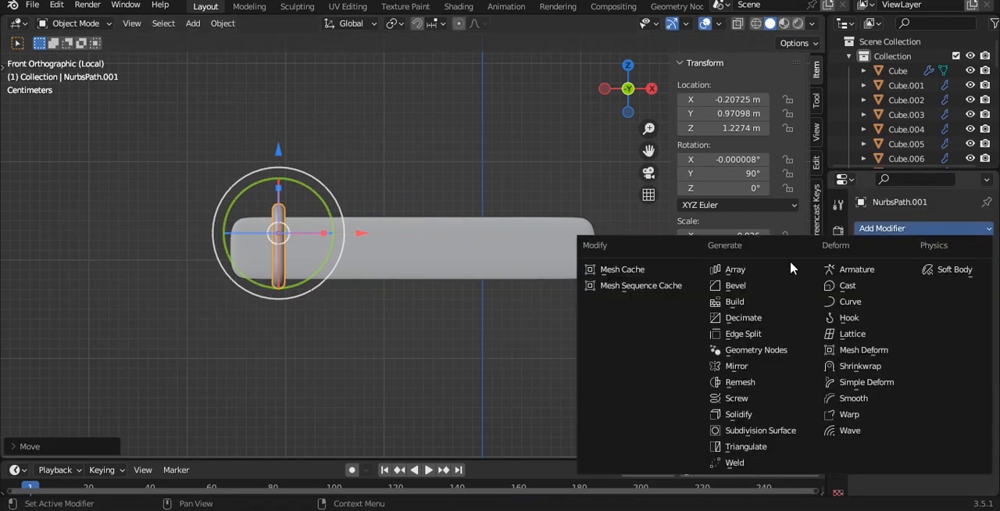
{"action": "left_click", "coordinate": [768, 273]}
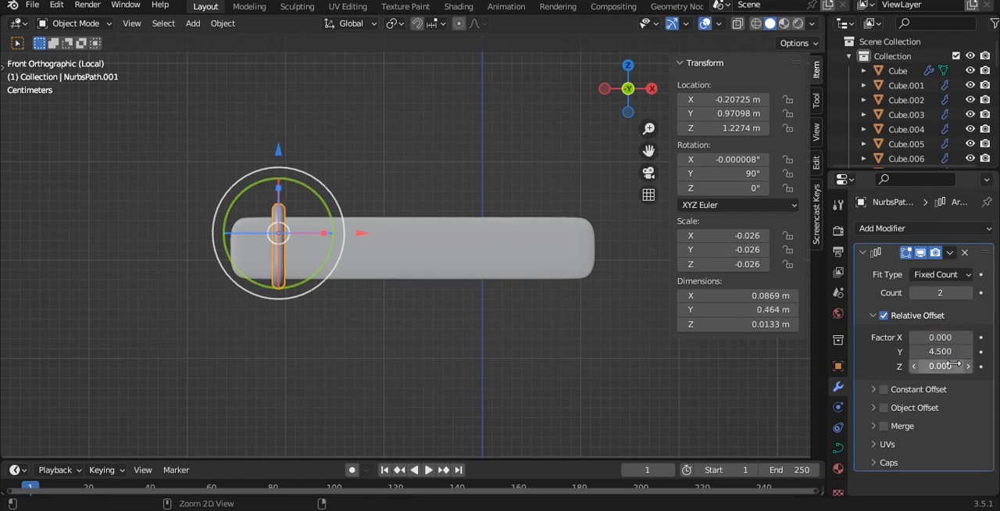
{"action": "key", "text": "ctrl+a"}
{"action": "left_click", "coordinate": [477, 207]}
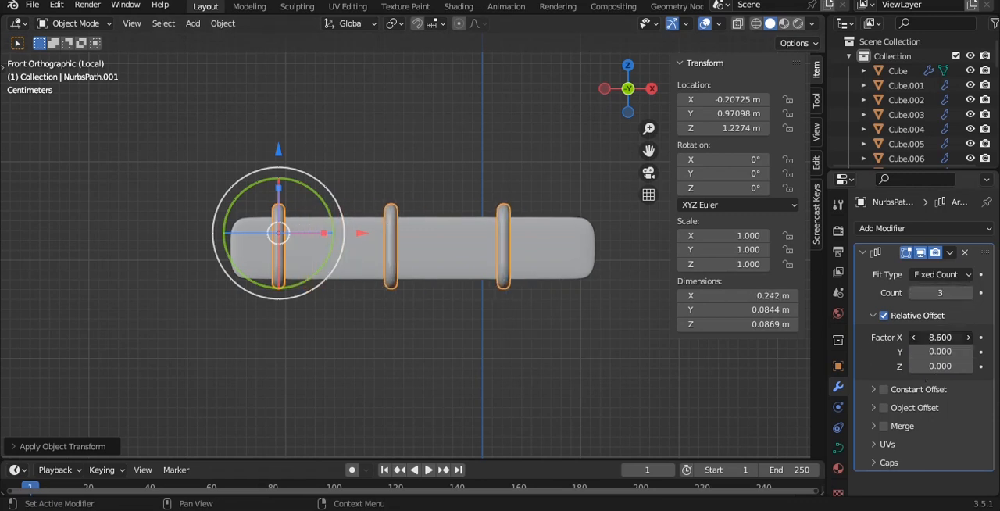
- Nudge the row of three hooks slightly along X to centre it on the board and save the file
{"action": "left_click", "coordinate": [533, 337]}
{"action": "scroll", "coordinate": [535, 332], "scroll_direction": "down", "scroll_amount": 2}
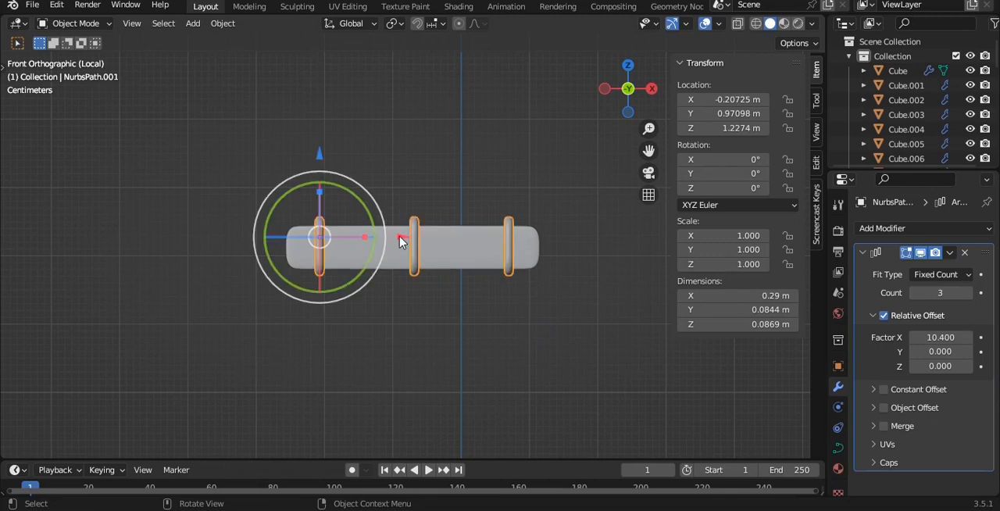
{"action": "left_click_drag", "start_coordinate": [399, 237], "coordinate": [397, 237]}
{"action": "middle_click_drag", "start_coordinate": [463, 138], "coordinate": [398, 190]}
{"action": "key", "text": "ctrl+s"}
{"action": "key", "text": "KP_Divide"}
- Move the short board together with its hooks along Y, bringing the board to about Y 0.981 m
{"action": "left_click", "coordinate": [346, 173]}
{"action": "left_click", "coordinate": [333, 178], "text": "shift"}
{"action": "key", "text": "g"}
{"action": "key", "text": "y"}
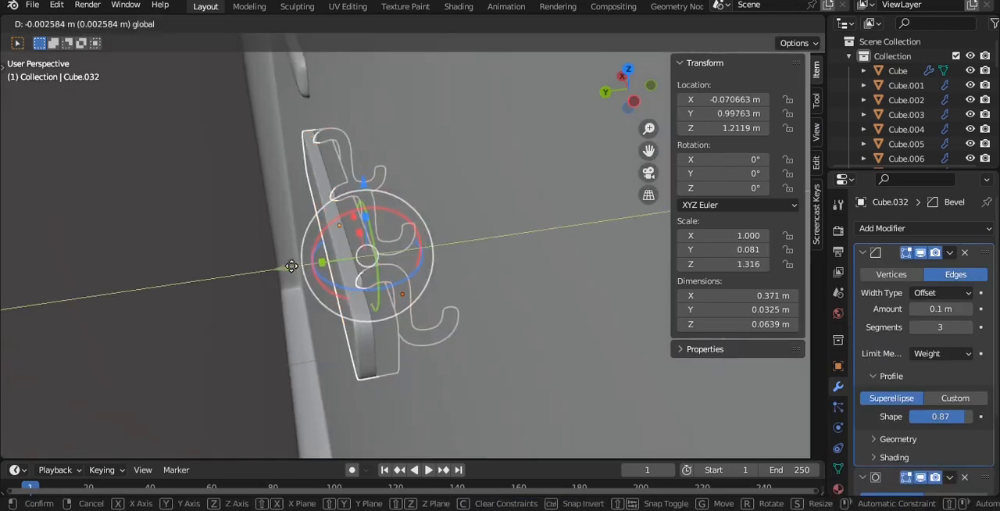
{"action": "left_click", "coordinate": [307, 268]}
- Examine the room as a whole and the sink and stove area up close
{"action": "middle_click_drag", "start_coordinate": [469, 206], "coordinate": [409, 188]}
{"action": "left_click", "coordinate": [409, 188]}
{"action": "left_click_drag", "start_coordinate": [409, 187], "coordinate": [377, 58], "text": "alt"}
{"action": "scroll", "coordinate": [326, 148], "scroll_direction": "down", "scroll_amount": 6}
{"action": "scroll", "coordinate": [409, 166], "scroll_direction": "up", "scroll_amount": 5}
{"action": "scroll", "coordinate": [409, 165], "scroll_direction": "down", "scroll_amount": 5}
{"action": "scroll", "coordinate": [364, 134], "scroll_direction": "down", "scroll_amount": 1}
{"action": "scroll", "coordinate": [419, 84], "scroll_direction": "down", "scroll_amount": 5}
{"action": "key", "text": "shift+a"}
{"action": "mouse_move", "coordinate": [377, 56]}
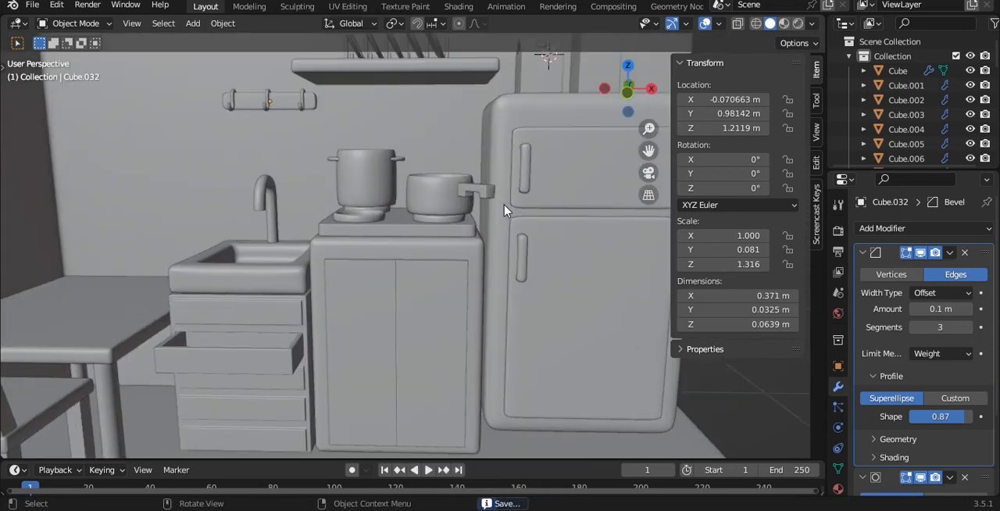
{"action": "left_click_drag", "start_coordinate": [511, 208], "coordinate": [487, 199], "text": "alt"}
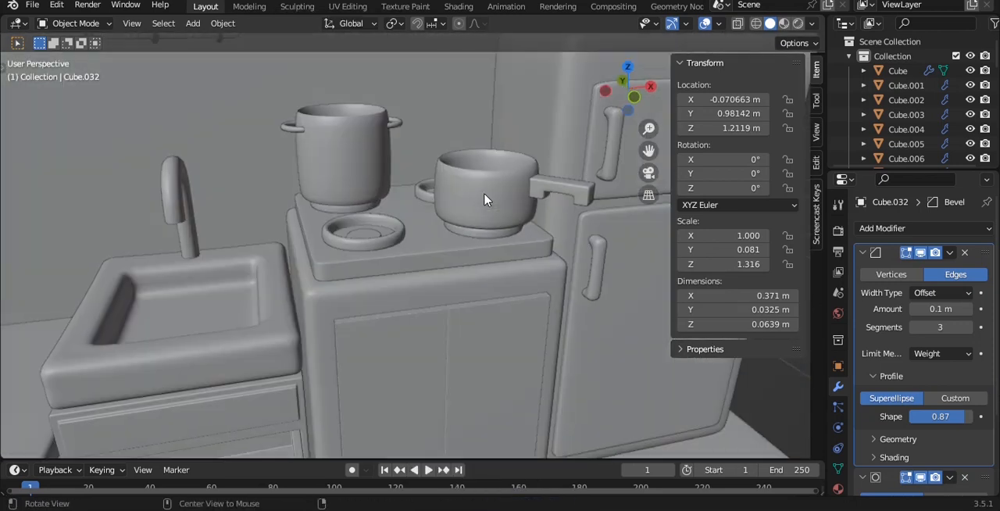
- Duplicate the low pot's body, isolate the copy in local view and scale it down to about 0.109 m wide as a mug
{"action": "left_click", "coordinate": [485, 202]}
{"action": "right_click", "coordinate": [279, 201]}
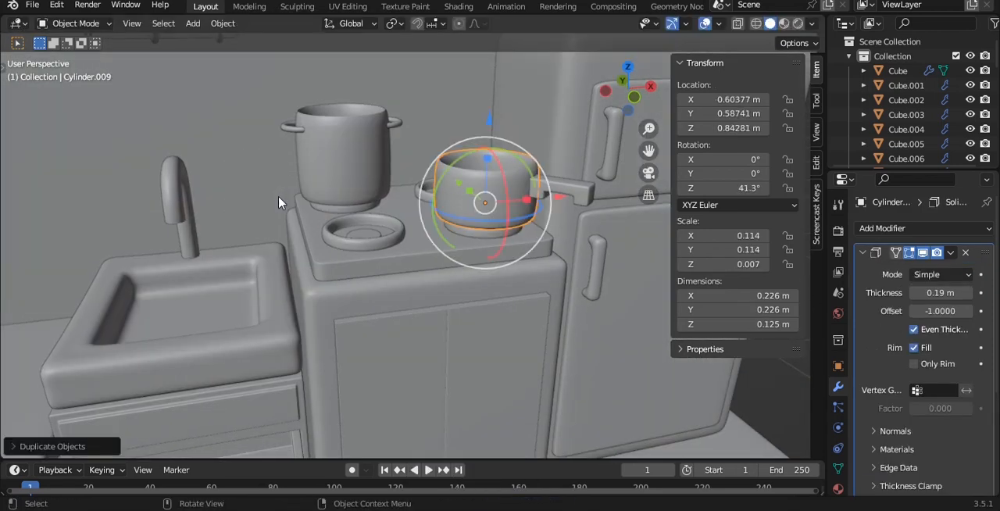
{"action": "key", "text": "slash"}
{"action": "key", "text": "grave"}
{"action": "left_click", "coordinate": [209, 154]}
{"action": "key", "text": "Tab"}
{"action": "mouse_move", "coordinate": [482, 225]}
{"action": "left_mouse_down", "text": "alt"}
{"action": "mouse_move", "coordinate": [435, 243]}
{"action": "mouse_move", "coordinate": [435, 190]}
{"action": "mouse_move", "coordinate": [491, 226]}
{"action": "left_mouse_up", "text": "alt"}
{"action": "key", "text": "Tab"}
{"action": "key", "text": "KP_1"}
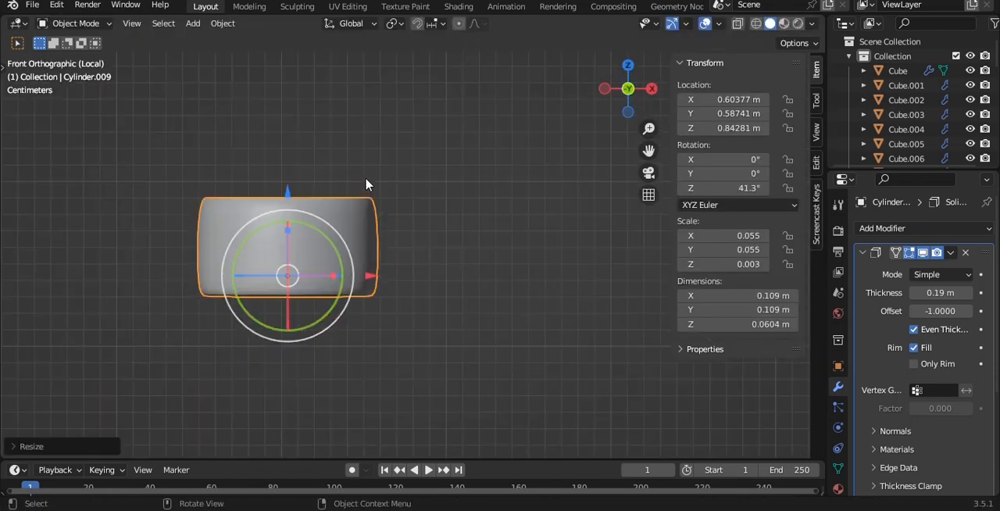
- Raise the mug's upper vertices until it is about 0.0885 m tall, reset its origin and save the file
{"action": "key", "text": "Tab"}
{"action": "key", "text": "alt+z"}
{"action": "left_click_drag", "start_coordinate": [119, 134], "coordinate": [515, 245]}
{"action": "left_click_drag", "start_coordinate": [292, 101], "coordinate": [293, 58]}
{"action": "key", "text": "Tab"}
{"action": "key", "text": "alt+z"}
{"action": "key", "text": "q"}
{"action": "left_click", "coordinate": [416, 146]}
{"action": "key", "text": "ctrl+s"}
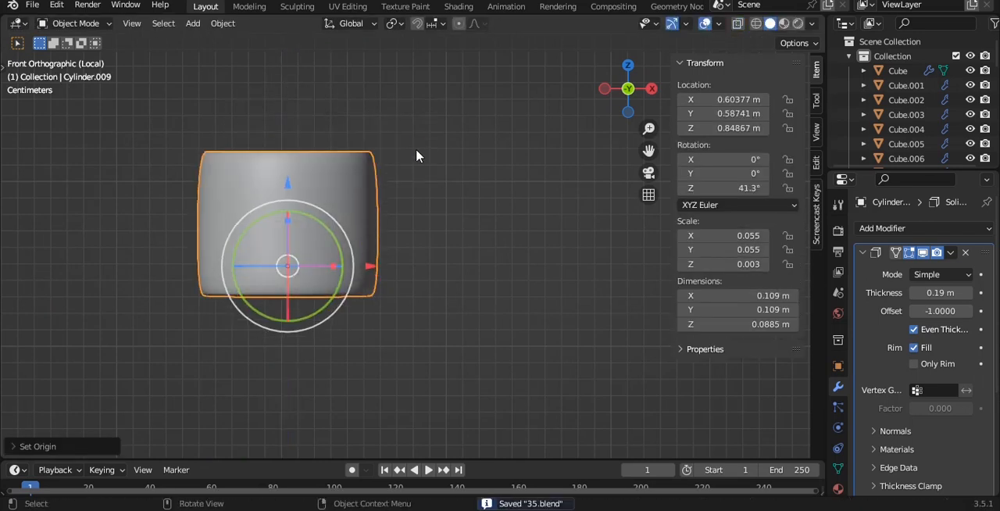
- Add a mesh circle for the mug's handle
{"action": "key", "text": "shift+a"}
{"action": "mouse_move", "coordinate": [428, 127]}
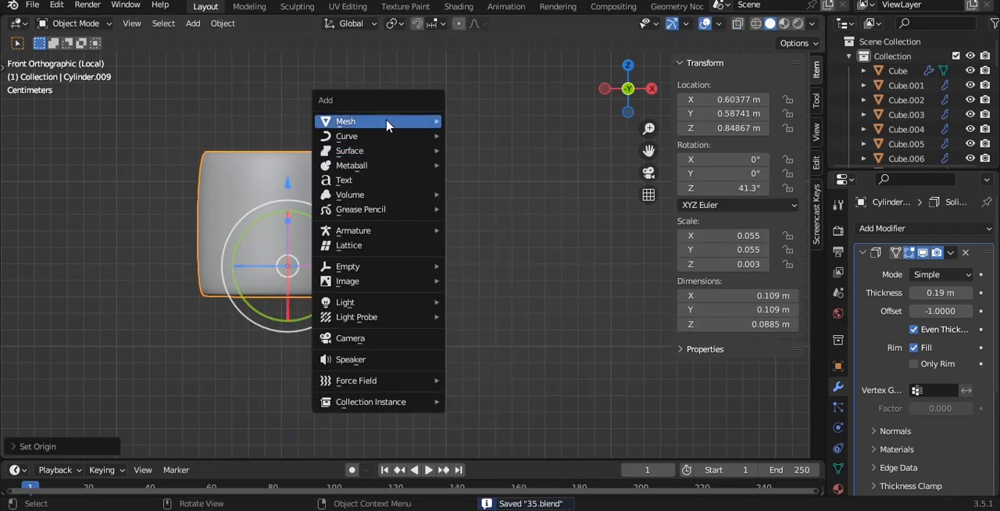
{"action": "left_click", "coordinate": [478, 150]}
{"action": "scroll", "coordinate": [366, 195], "scroll_direction": "down", "scroll_amount": 4}
{"action": "middle_click_drag", "start_coordinate": [427, 161], "coordinate": [404, 161], "text": "shift"}
{"action": "key", "text": "r"}
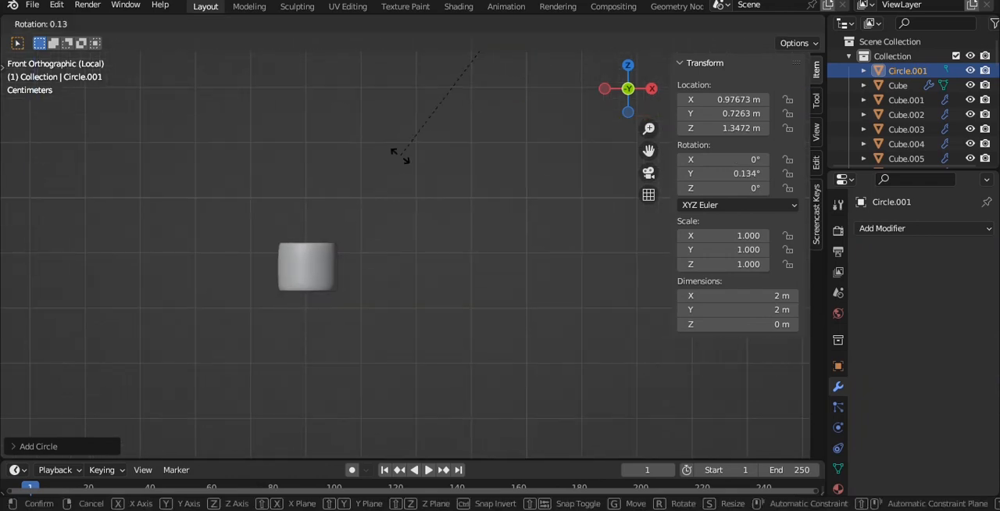
{"action": "type", "text": "0"}
{"action": "left_click", "coordinate": [400, 155]}
{"action": "scroll", "coordinate": [400, 156], "scroll_direction": "down", "scroll_amount": 6}
{"action": "key", "text": "ctrl+z"}
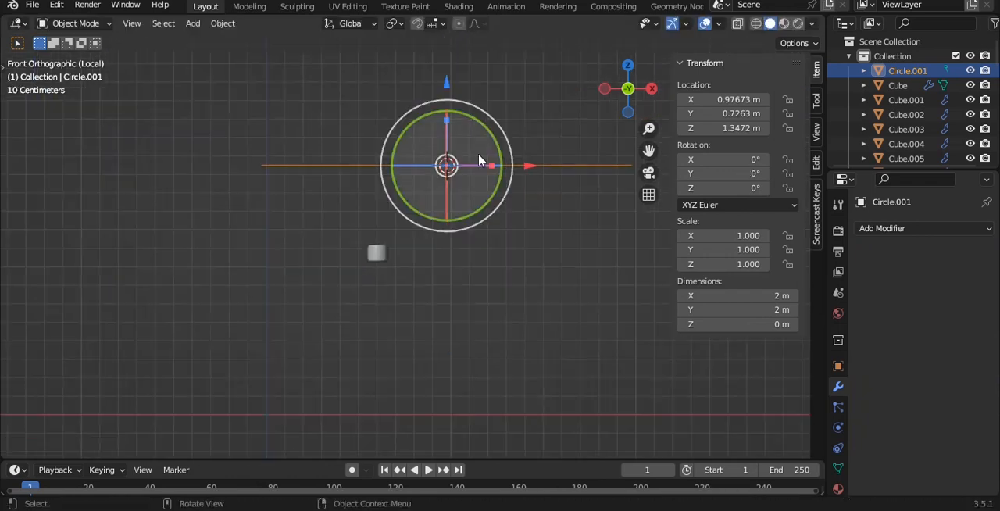
- Rotate the circle 90° about X, scale it to about 0.1 and move it beside the mug
{"action": "type", "text": "rx90"}
{"action": "key", "text": "Return"}
{"action": "left_click", "coordinate": [548, 172]}
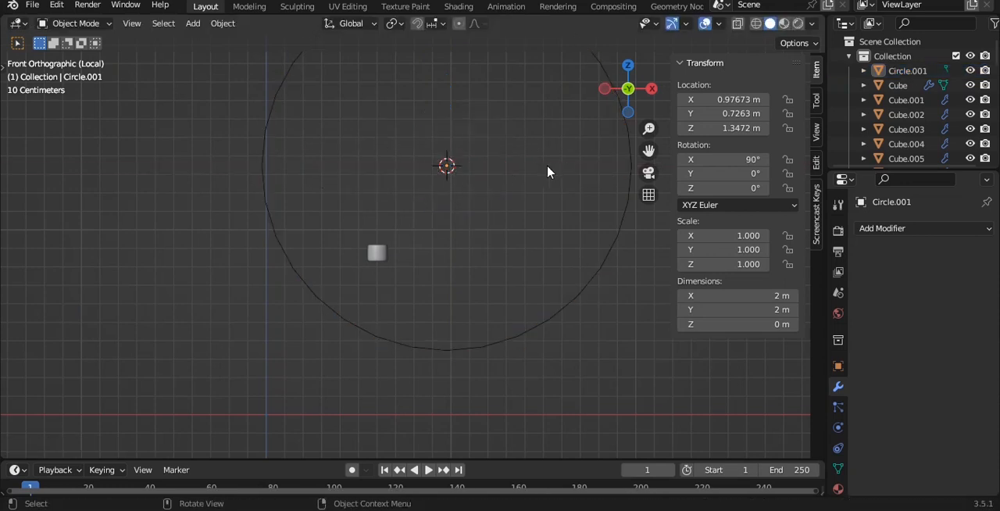
{"action": "left_click", "coordinate": [581, 271]}
{"action": "key", "text": "s"}
{"action": "left_click", "coordinate": [395, 285]}
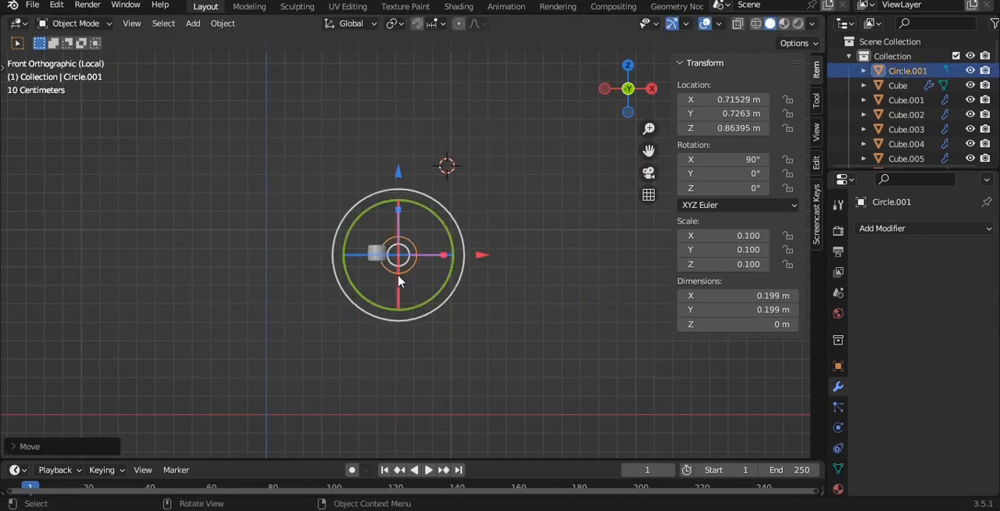
- Shrink the circle to about 0.0535 m across and centre it on the mug's side edge at about Z 0.878 m
{"action": "scroll", "coordinate": [400, 281], "scroll_direction": "up", "scroll_amount": 10}
{"action": "middle_click_drag", "start_coordinate": [414, 286], "coordinate": [431, 267], "text": "shift"}
{"action": "key", "text": "g"}
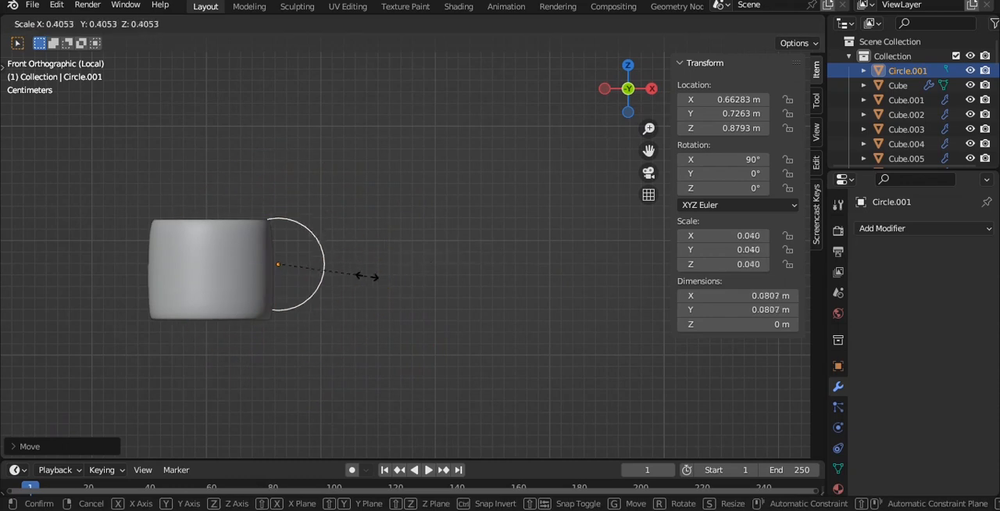
{"action": "left_click", "coordinate": [337, 274]}
{"action": "scroll", "coordinate": [341, 269], "scroll_direction": "up", "scroll_amount": 5}
{"action": "middle_click_drag", "start_coordinate": [332, 265], "coordinate": [362, 203], "text": "shift"}
{"action": "middle_click_drag", "start_coordinate": [227, 176], "coordinate": [357, 189], "text": "shift"}
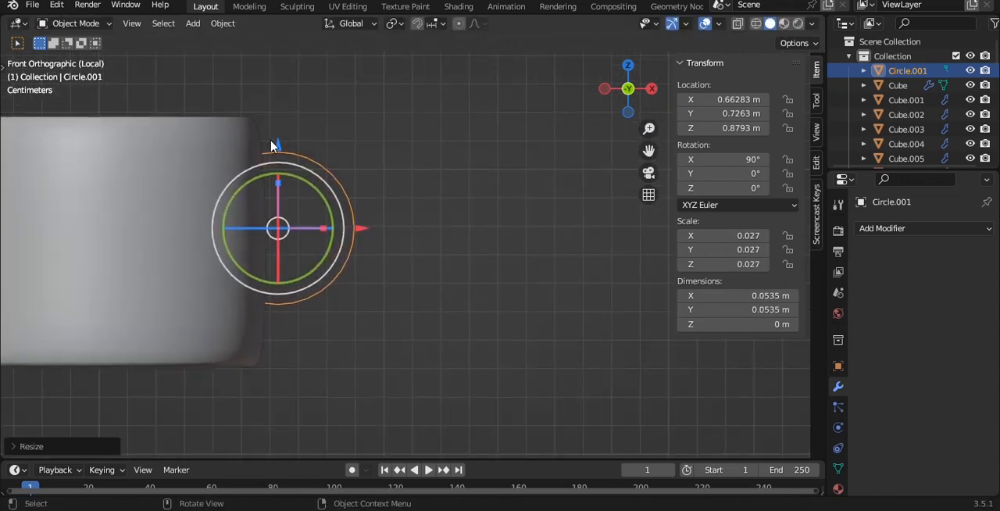
{"action": "left_click_drag", "start_coordinate": [277, 145], "coordinate": [277, 147]}
- Delete the circle's vertices on the side inside the mug, leaving a half circle for the handle
{"action": "key", "text": "Tab"}
{"action": "scroll", "coordinate": [351, 148], "scroll_direction": "up", "scroll_amount": 2}
{"action": "key", "text": "alt+z"}
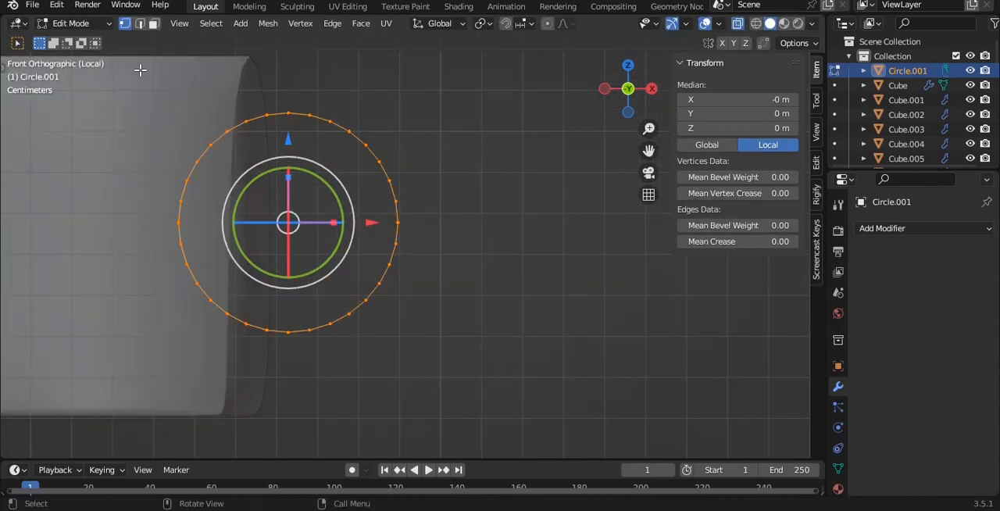
{"action": "left_click_drag", "start_coordinate": [139, 70], "coordinate": [275, 374]}
{"action": "key", "text": "x"}
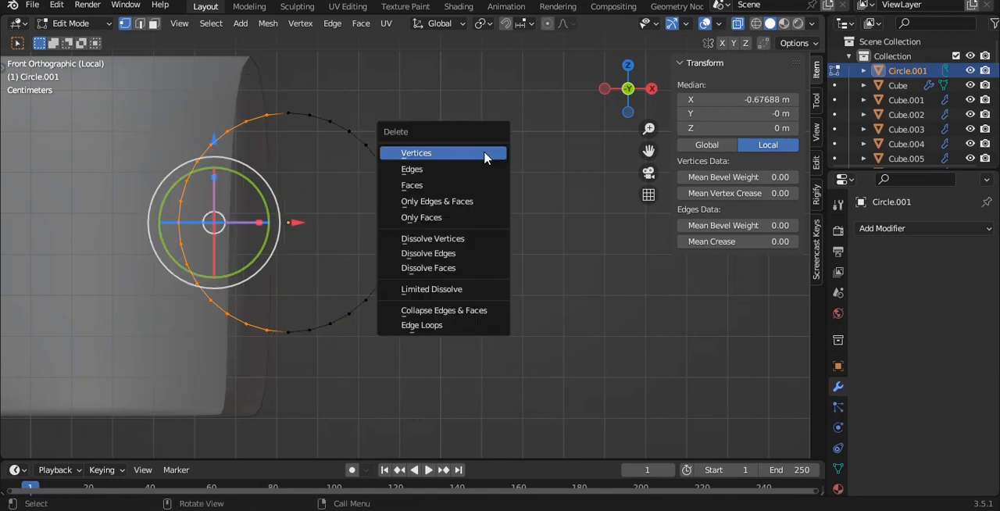
{"action": "left_click", "coordinate": [485, 151]}
- Move the half circle against the mug wall along X, reset its origin to about X 0.669 m and save the file
{"action": "key", "text": "Tab"}
{"action": "left_click_drag", "start_coordinate": [375, 226], "coordinate": [339, 226]}
{"action": "key", "text": "q"}
{"action": "left_click", "coordinate": [475, 152]}
{"action": "key", "text": "ctrl+s"}
{"action": "scroll", "coordinate": [484, 173], "scroll_direction": "down", "scroll_amount": 3}
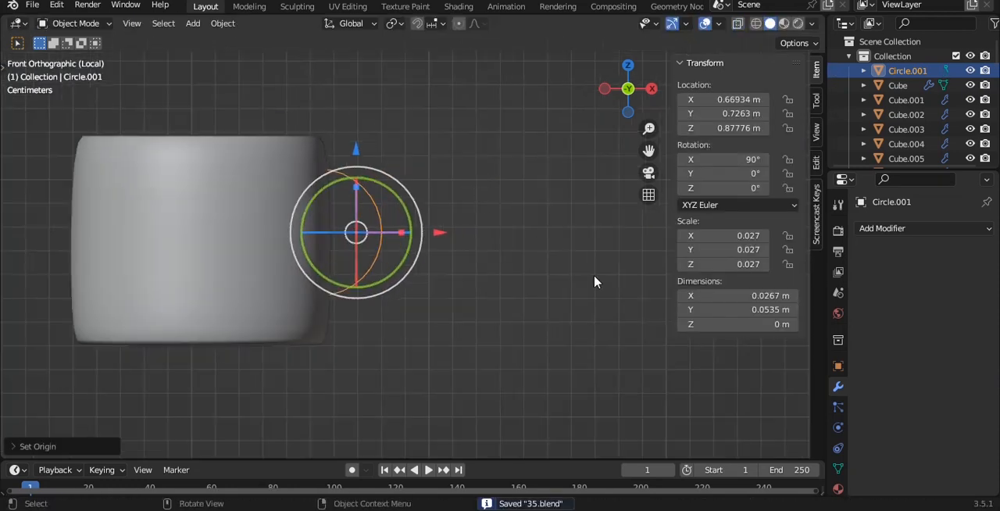
- Convert the half circle to a curve and give it a round bevel with a depth of 0.12 m
{"action": "key", "text": "ctrl+a"}
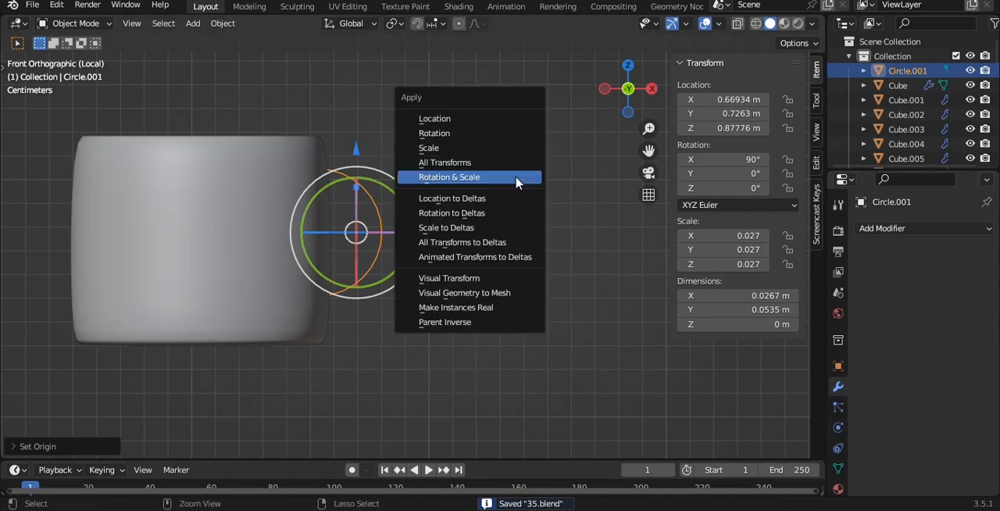
{"action": "key", "text": "Escape"}
{"action": "right_click", "coordinate": [491, 157]}
{"action": "mouse_move", "coordinate": [464, 197]}
{"action": "left_click", "coordinate": [549, 181]}
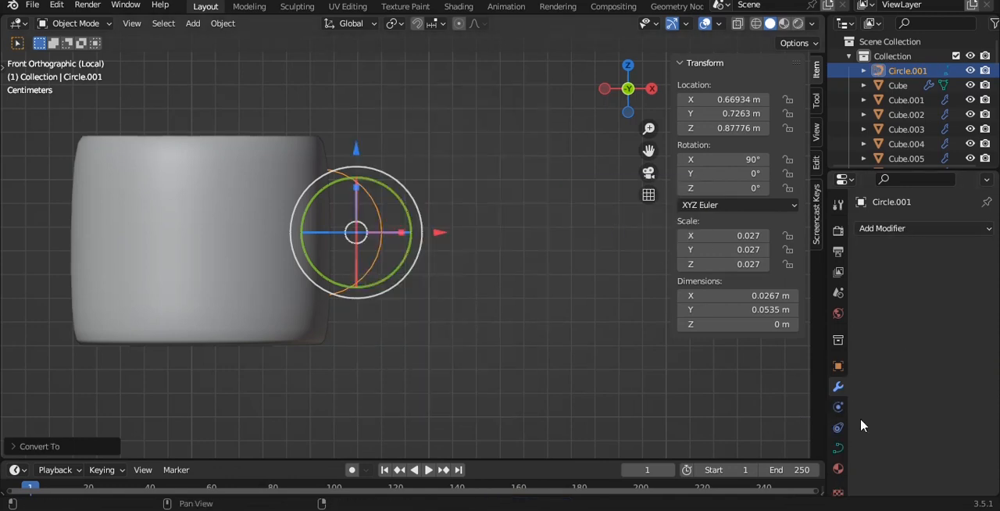
{"action": "left_click", "coordinate": [838, 448]}
{"action": "scroll", "coordinate": [932, 429], "scroll_direction": "down", "scroll_amount": 6}
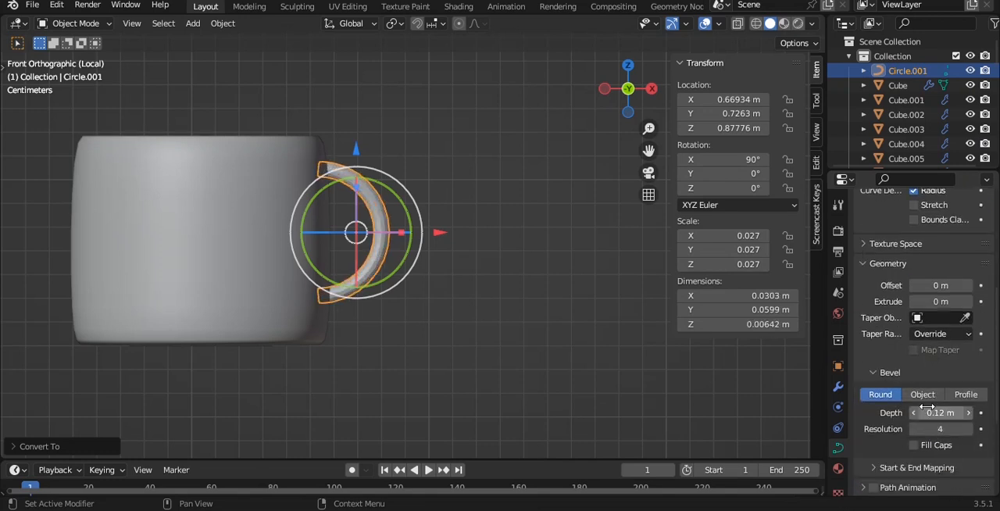
- Move the handle along Y to about 0.588 m so it lines up with the mug's centre in top view
{"action": "middle_click_drag", "start_coordinate": [486, 174], "coordinate": [429, 194]}
{"action": "key", "text": "grave"}
{"action": "left_click", "coordinate": [458, 111]}
{"action": "scroll", "coordinate": [447, 105], "scroll_direction": "down", "scroll_amount": 8}
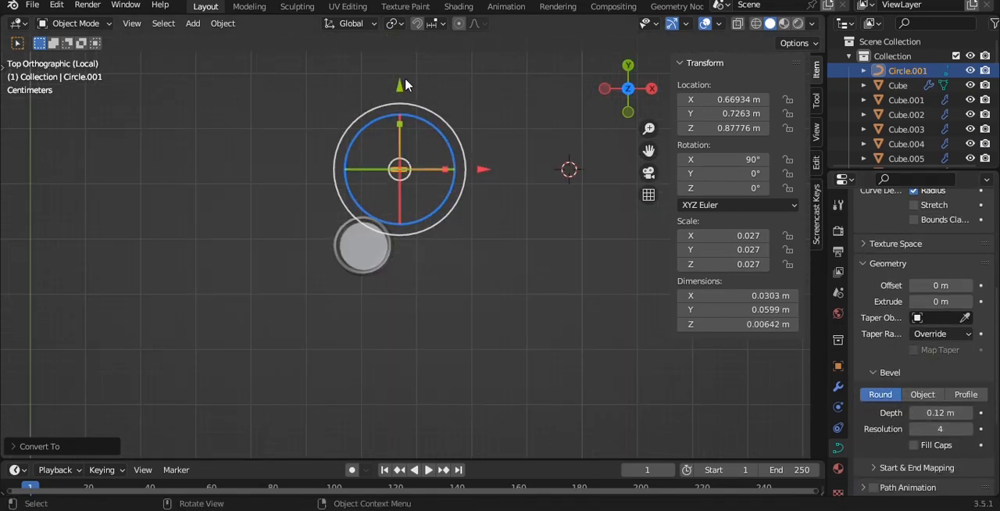
{"action": "left_click_drag", "start_coordinate": [406, 85], "coordinate": [380, 171]}
{"action": "scroll", "coordinate": [399, 163], "scroll_direction": "up", "scroll_amount": 5}
{"action": "key", "text": "grave"}
{"action": "key", "text": "Escape"}
{"action": "scroll", "coordinate": [503, 266], "scroll_direction": "up", "scroll_amount": 5}
- Shade the handle smooth and increase its bevel depth to 0.27 m
{"action": "right_click", "coordinate": [500, 191]}
{"action": "mouse_move", "coordinate": [501, 195]}
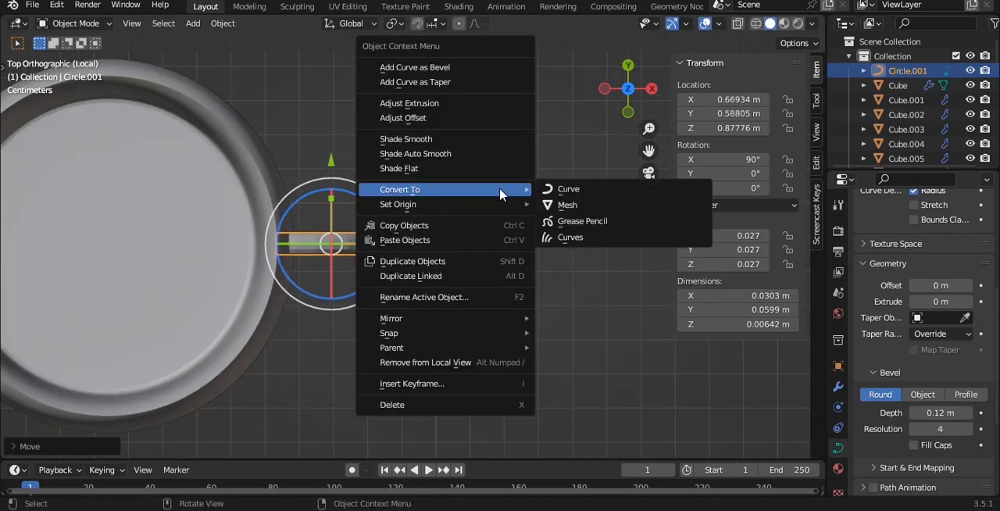
{"action": "left_click", "coordinate": [407, 139]}
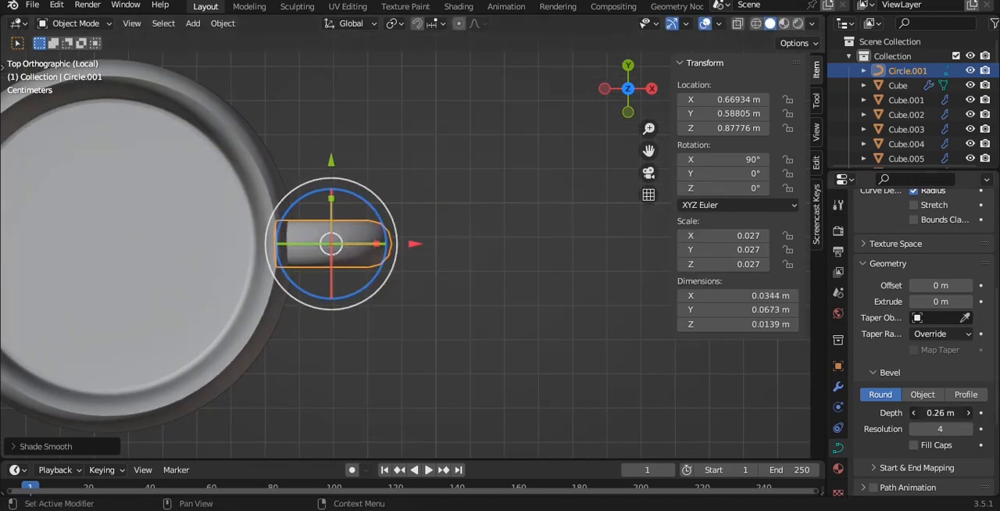
{"action": "key", "text": "KP_1"}
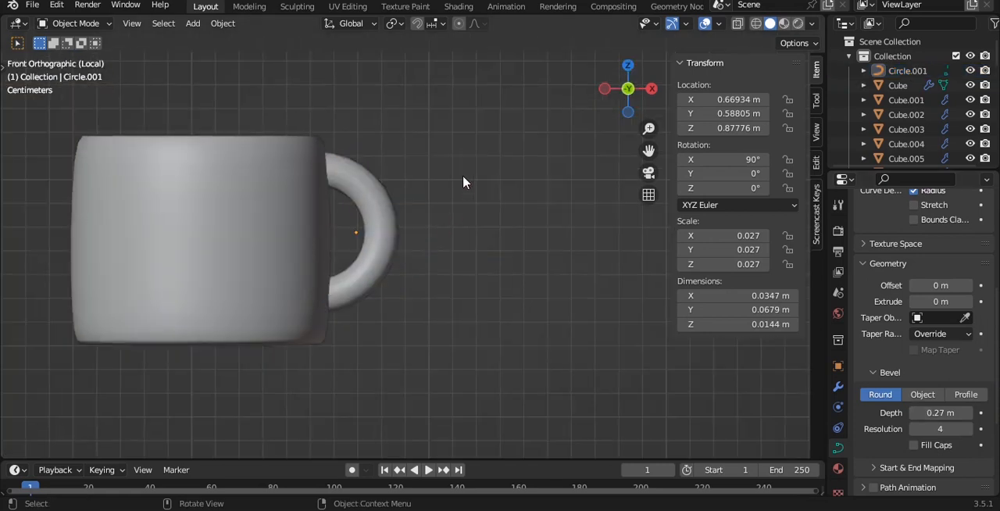
- Parent the handle to the mug body, save the file and leave local view
{"action": "middle_click_drag", "start_coordinate": [470, 173], "coordinate": [451, 181]}
{"action": "left_click", "coordinate": [359, 243]}
{"action": "left_click", "coordinate": [360, 243], "text": "shift"}
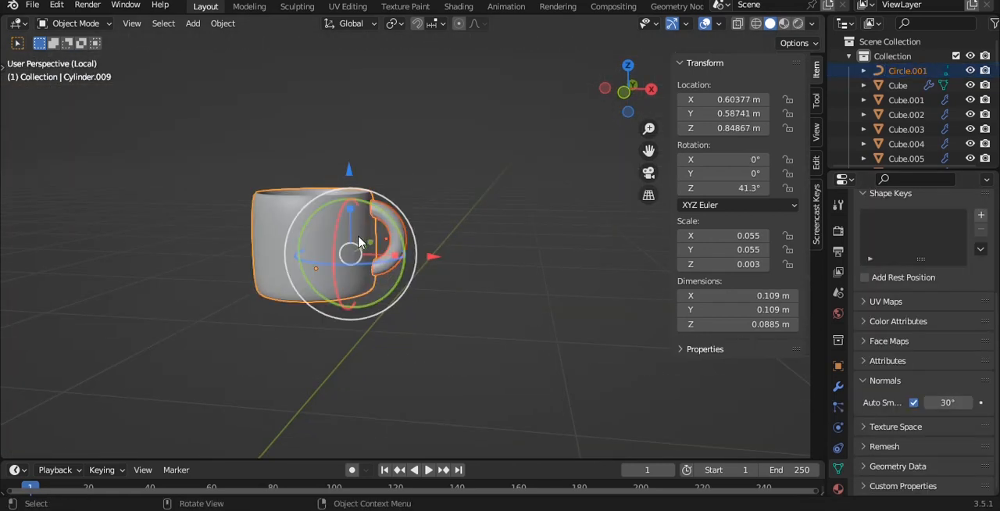
{"action": "key", "text": "ctrl+p"}
{"action": "key", "text": "Return"}
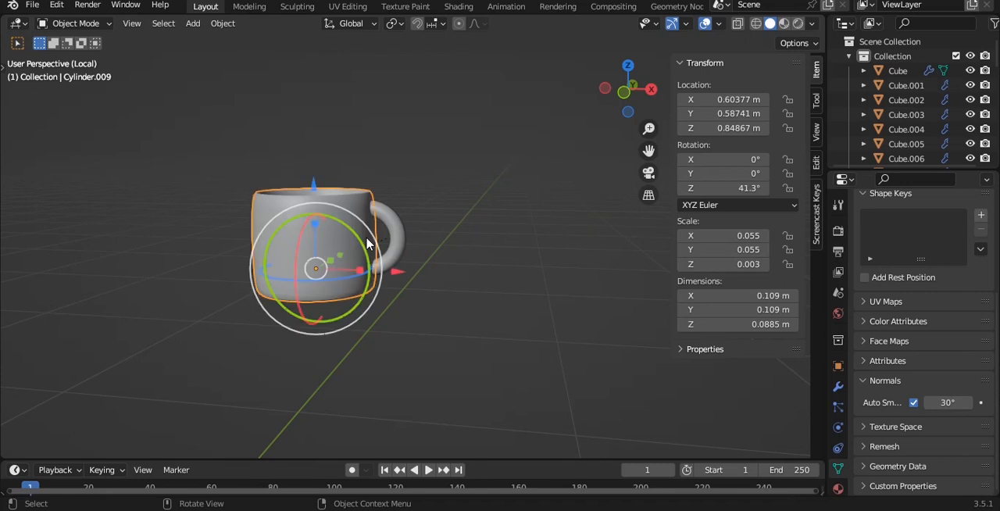
{"action": "key", "text": "g"}
{"action": "right_click", "coordinate": [446, 211]}
{"action": "key", "text": "KP_Divide"}
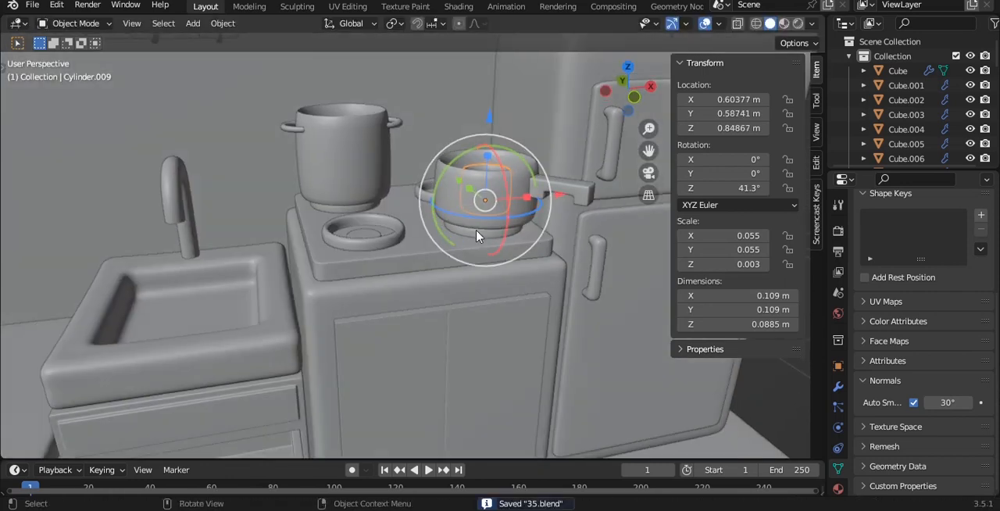
- Move the mug in front view to above the sink at about X 0.033 m
{"action": "key", "text": "KP_1"}
{"action": "key", "text": "g"}
{"action": "left_click", "coordinate": [297, 167]}
{"action": "scroll", "coordinate": [372, 231], "scroll_direction": "up", "scroll_amount": 3}
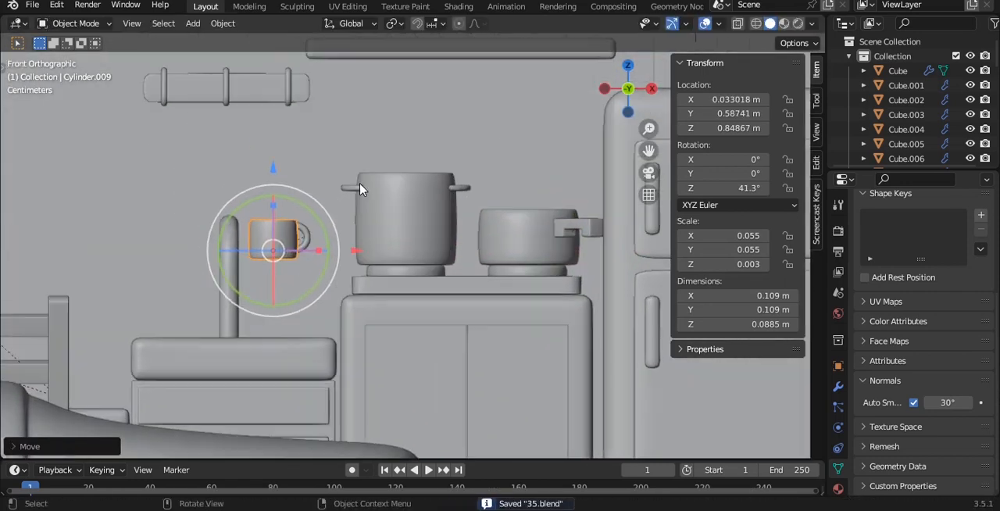
- Tilt the mug handle-up in front view and raise it to the end hook nearest the plate rack, about Z 1.116 m
{"action": "key", "text": "r"}
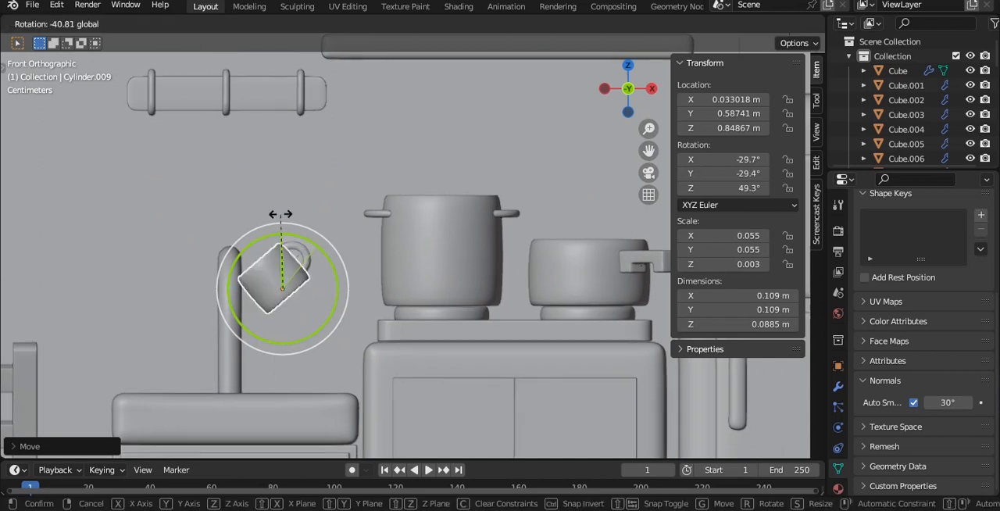
{"action": "left_click", "coordinate": [285, 223]}
{"action": "key", "text": "g"}
{"action": "left_click", "coordinate": [317, 109]}
{"action": "left_click_drag", "start_coordinate": [317, 110], "coordinate": [455, 227], "text": "alt"}
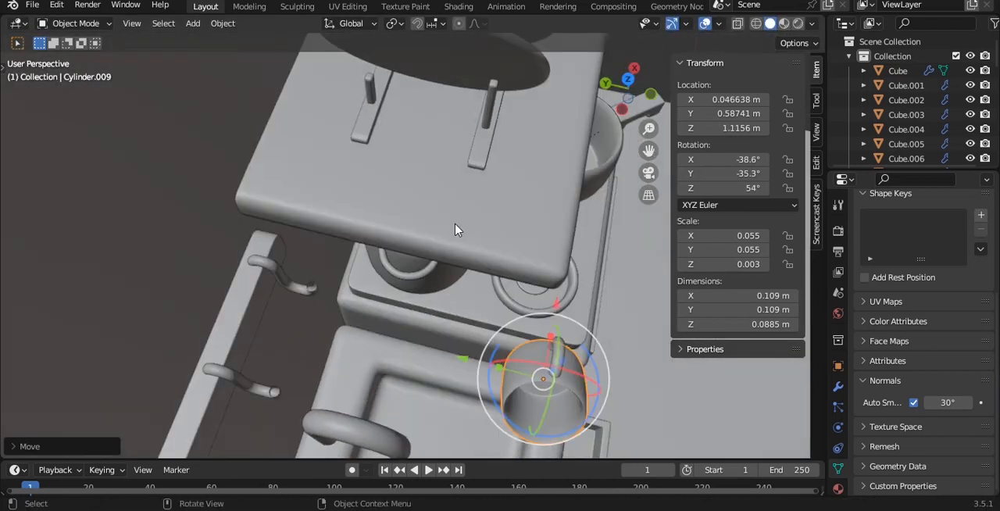
- Move the mug along Y toward the hook board, to about Y 0.930 m
{"action": "key", "text": "KP_7"}
{"action": "left_click_drag", "start_coordinate": [459, 180], "coordinate": [486, 225], "text": "alt+shift"}
{"action": "scroll", "coordinate": [469, 235], "scroll_direction": "up", "scroll_amount": 1}
{"action": "key", "text": "g"}
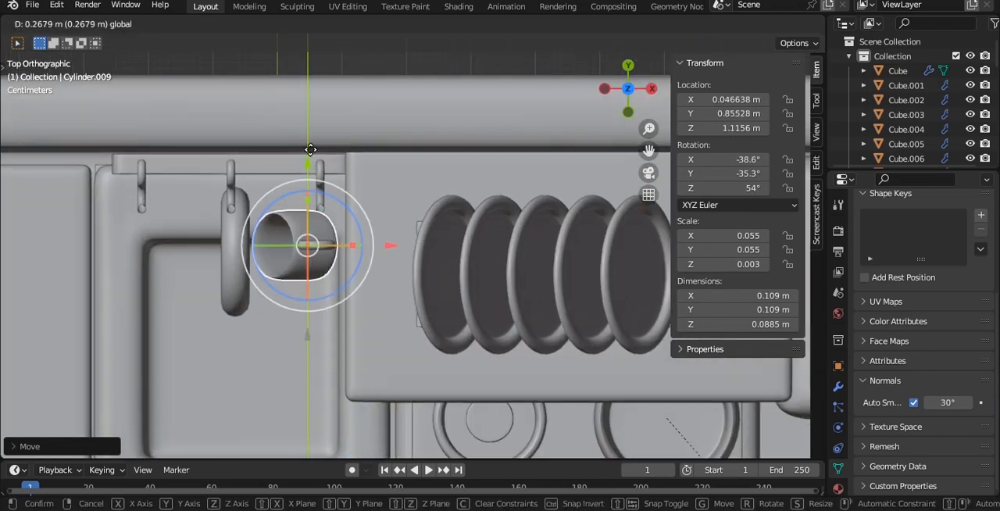
{"action": "left_click", "coordinate": [323, 134]}
{"action": "scroll", "coordinate": [279, 157], "scroll_direction": "up", "scroll_amount": 3}
{"action": "left_click_drag", "start_coordinate": [279, 157], "coordinate": [367, 196], "text": "alt+shift"}
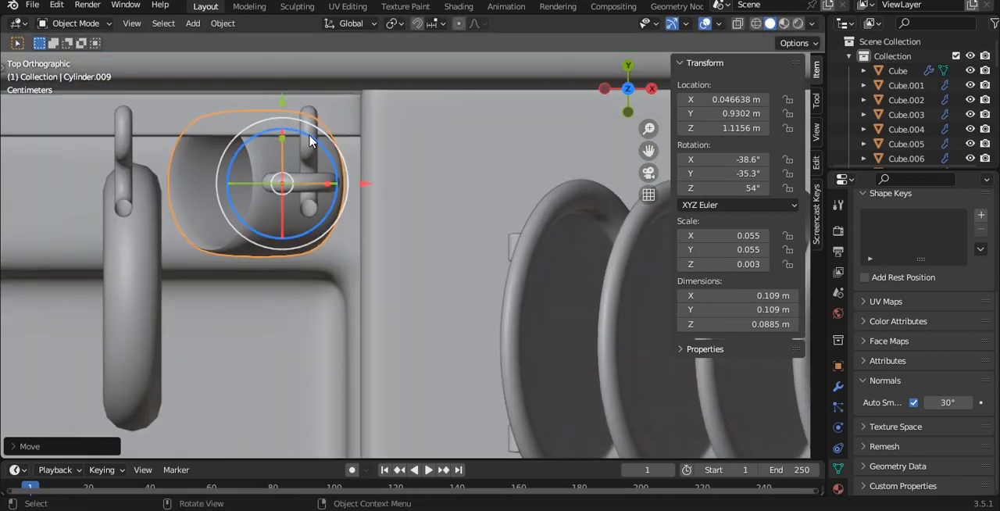
- Rotate the mug about the global X axis, shift it along Y to about 0.898 m to hang on the hook, and save
{"action": "key", "text": "r"}
{"action": "key", "text": "x"}
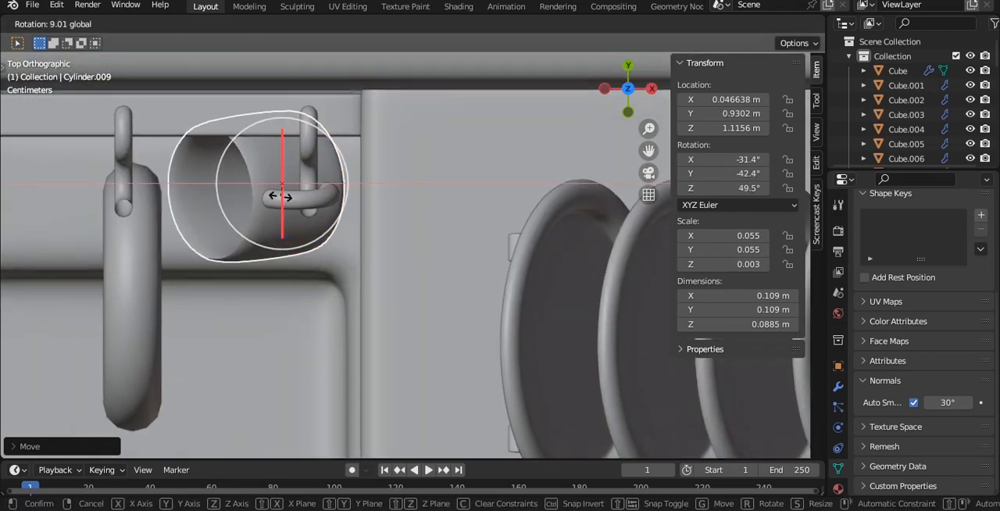
{"action": "left_click", "coordinate": [279, 181]}
{"action": "left_click_drag", "start_coordinate": [282, 98], "coordinate": [279, 142]}
{"action": "key", "text": "grave"}
{"action": "left_click", "coordinate": [317, 173]}
{"action": "middle_click_drag", "start_coordinate": [328, 161], "coordinate": [346, 264], "text": "shift"}
{"action": "scroll", "coordinate": [365, 211], "scroll_direction": "up", "scroll_amount": 4}
{"action": "middle_click_drag", "start_coordinate": [380, 198], "coordinate": [414, 208]}
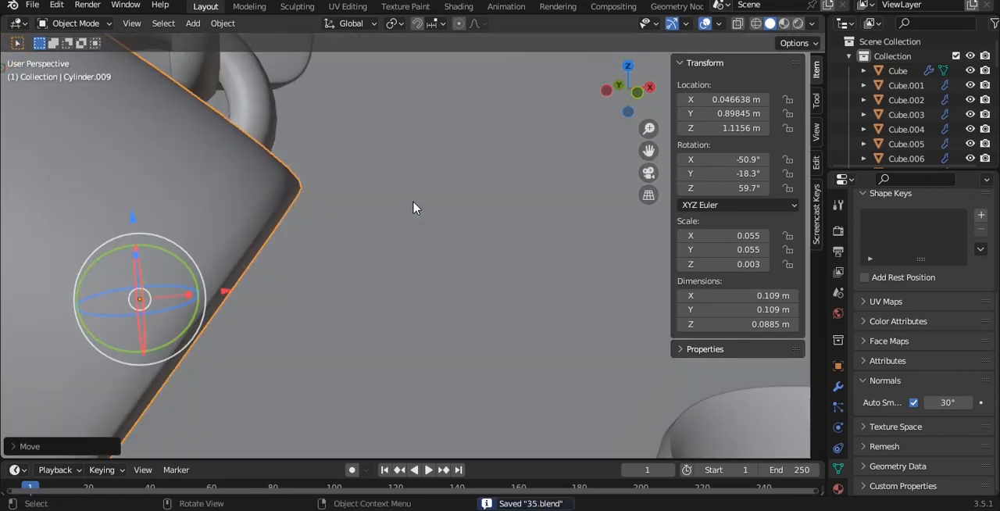
- Duplicate the mug together with its handle along X onto the hook at the opposite end of the board
{"action": "key", "text": "grave"}
{"action": "left_click", "coordinate": [380, 163]}
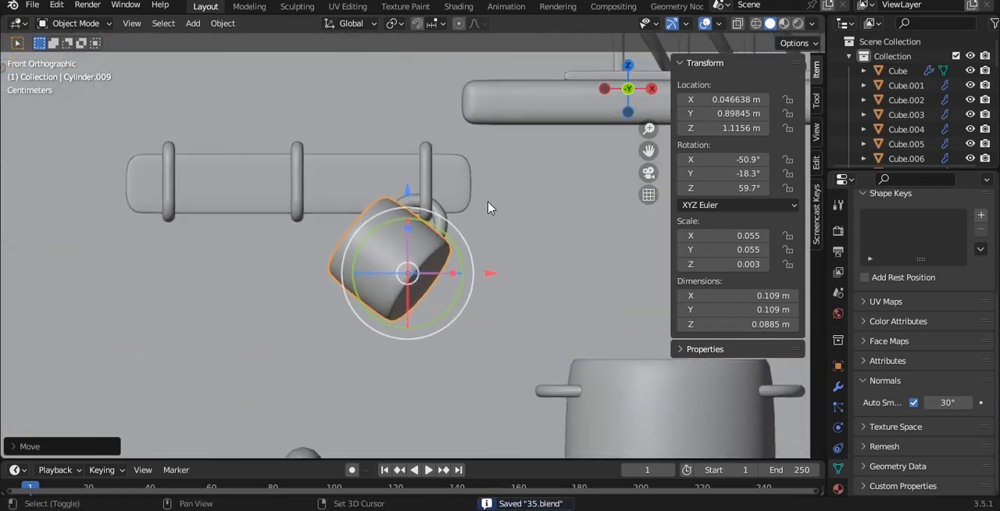
{"action": "key", "text": "shift+d"}
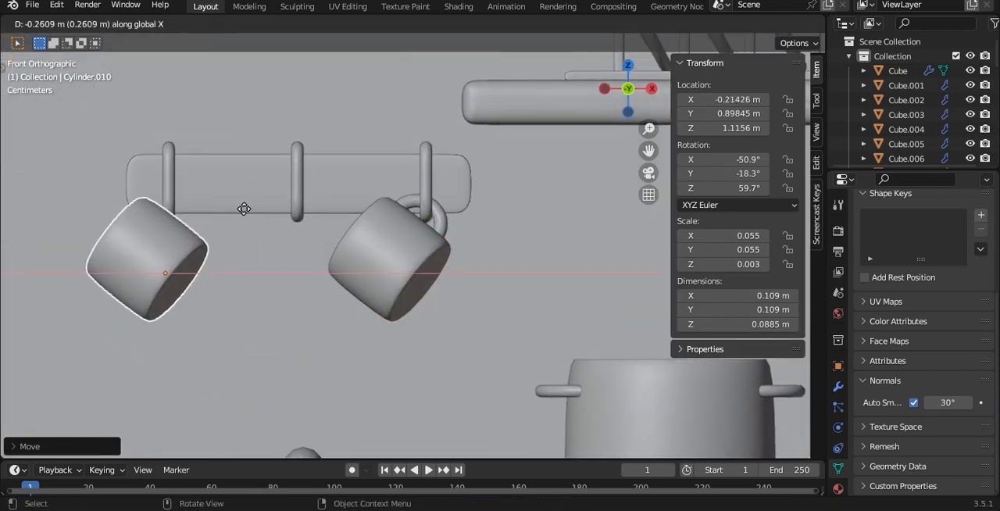
{"action": "key", "text": "Escape"}
{"action": "left_click", "coordinate": [450, 226], "text": "shift"}
{"action": "key", "text": "shift+d"}
{"action": "key", "text": "x"}
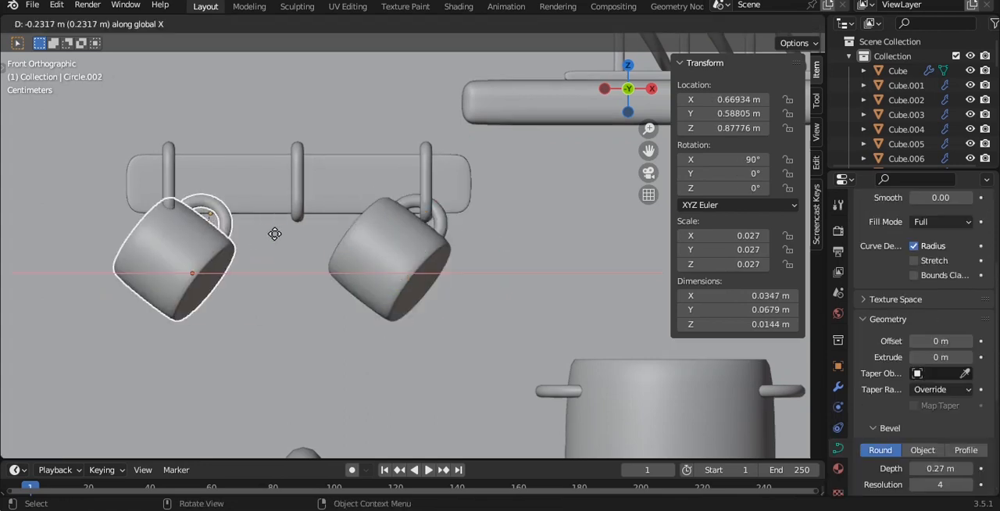
{"action": "left_click", "coordinate": [243, 238]}
- Deselect everything, save the file and examine how the two mugs hang on the hook board
{"action": "middle_click_drag", "start_coordinate": [245, 192], "coordinate": [422, 246], "text": "shift"}
{"action": "scroll", "coordinate": [411, 245], "scroll_direction": "up", "scroll_amount": 5}
{"action": "scroll", "coordinate": [411, 246], "scroll_direction": "down", "scroll_amount": 4}
{"action": "key", "text": "alt+a"}
{"action": "scroll", "coordinate": [502, 239], "scroll_direction": "down", "scroll_amount": 3}
{"action": "key", "text": "ctrl+s"}
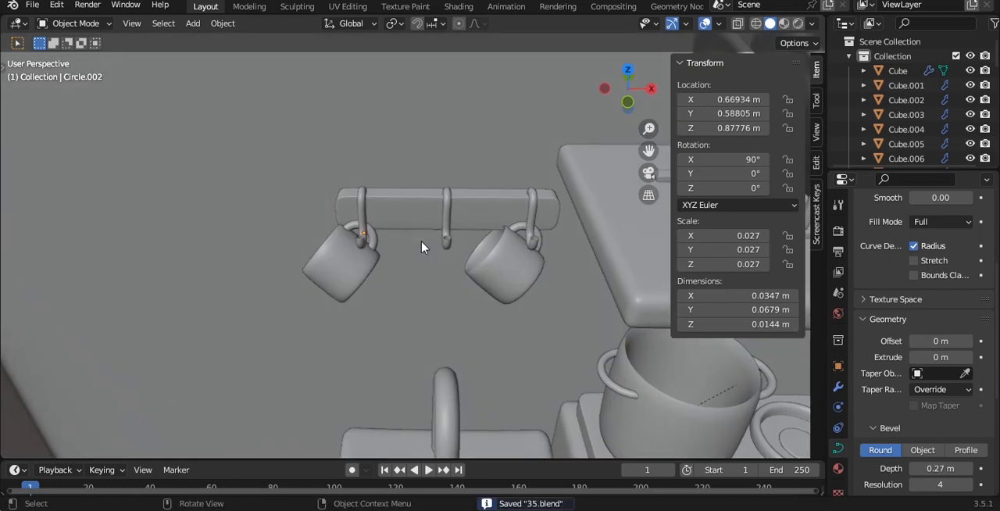
{"action": "key", "text": "KP_1"}
{"action": "scroll", "coordinate": [422, 277], "scroll_direction": "down", "scroll_amount": 3}
{"action": "scroll", "coordinate": [423, 280], "scroll_direction": "up", "scroll_amount": 5}
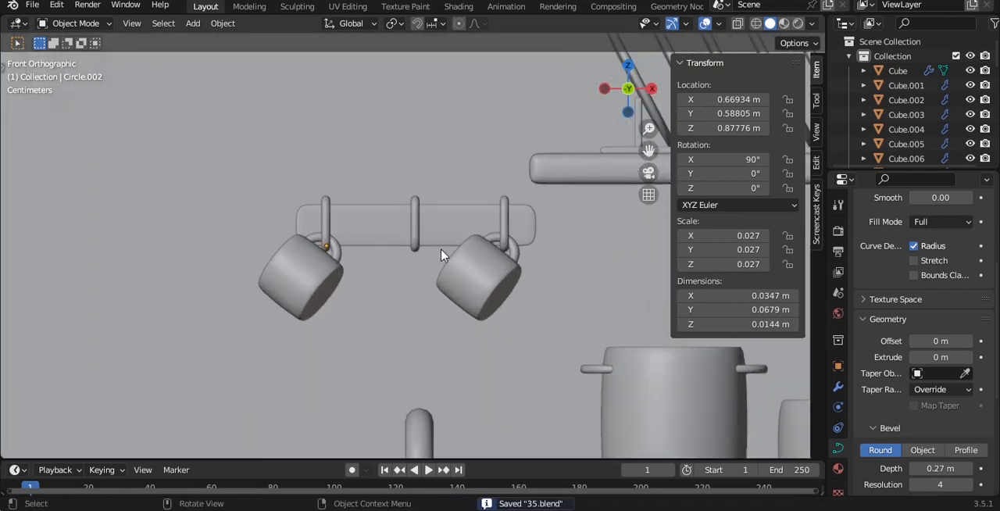
- Rotate the end mug nearest the plate rack, with its handle, 180° about the global Z axis and shift it toward its hook
{"action": "left_click", "coordinate": [356, 227]}
{"action": "left_click", "coordinate": [393, 209], "text": "shift"}
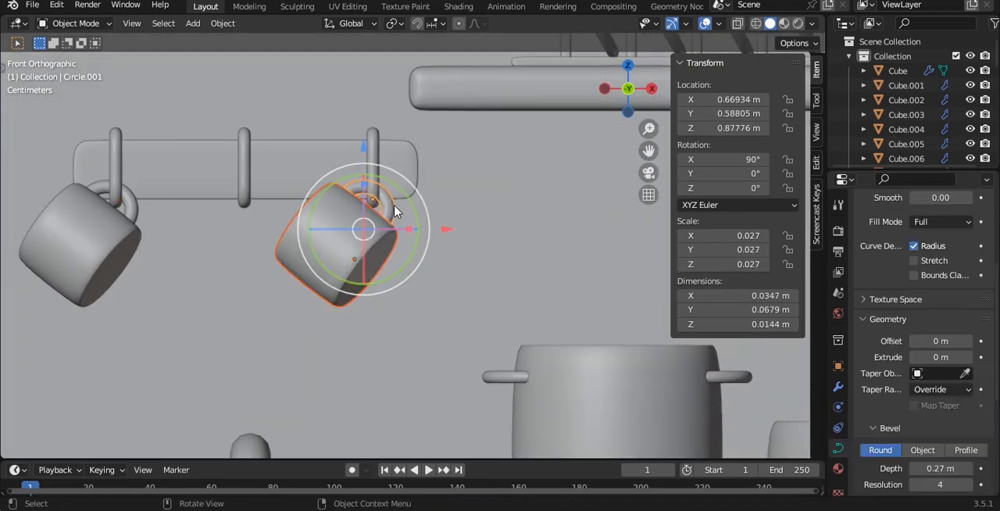
{"action": "key", "text": "r"}
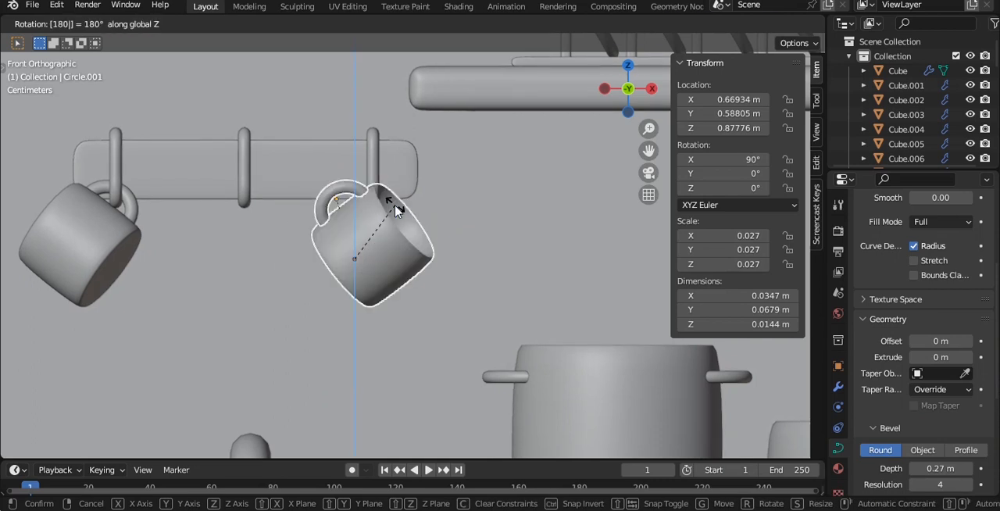
{"action": "key", "text": "Return"}
{"action": "key", "text": "g"}
{"action": "key", "text": "Return"}
- Tilt the turned mug about -31° around the global X axis and move it so its handle hangs on the end hook
{"action": "key", "text": "KP_7"}
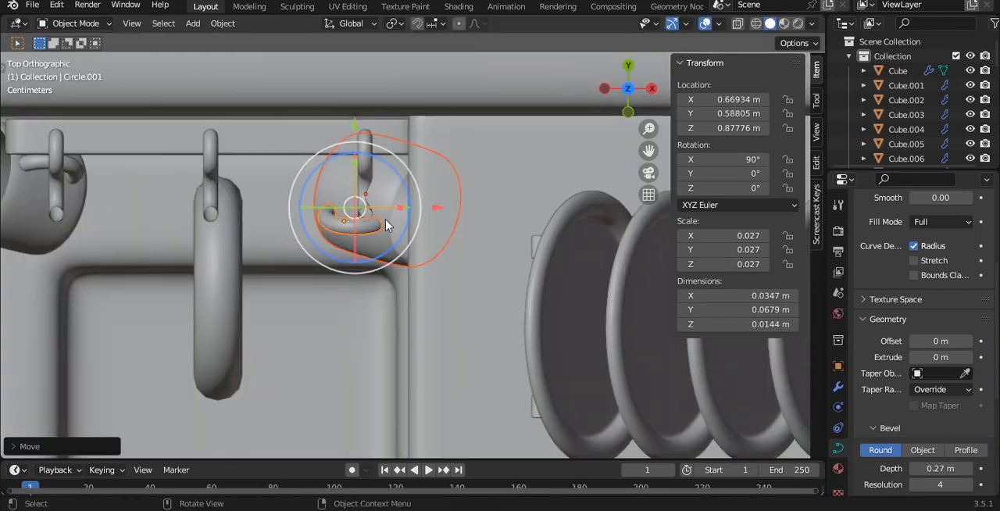
{"action": "key", "text": "r"}
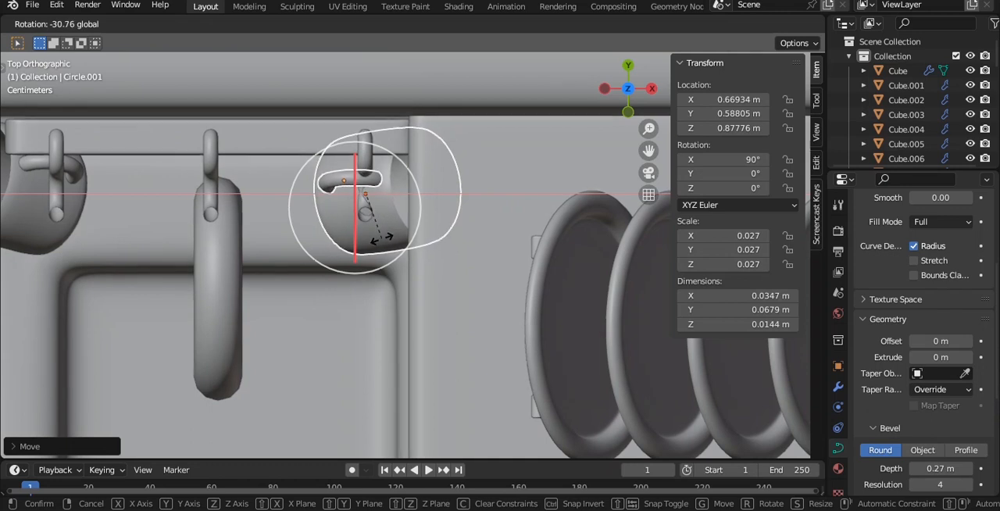
{"action": "key", "text": "Return"}
{"action": "key", "text": "KP_1"}
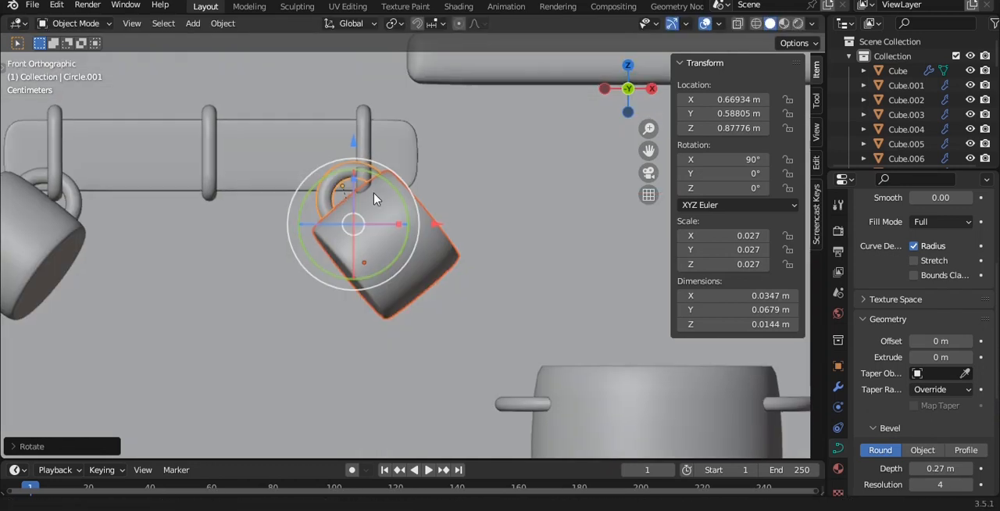
{"action": "key", "text": "g"}
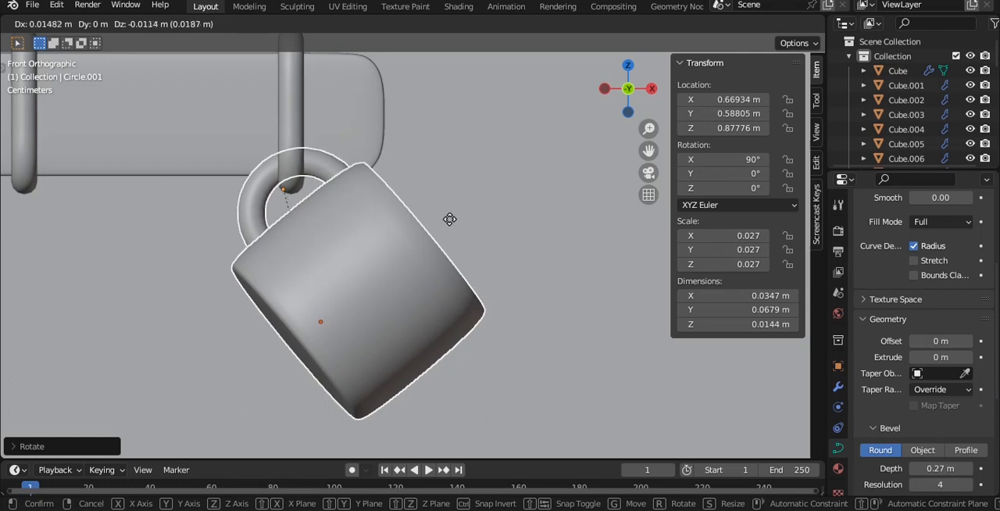
{"action": "key", "text": "Return"}
{"action": "scroll", "coordinate": [444, 223], "scroll_direction": "down", "scroll_amount": 4}
{"action": "scroll", "coordinate": [187, 236], "scroll_direction": "up", "scroll_amount": 2}
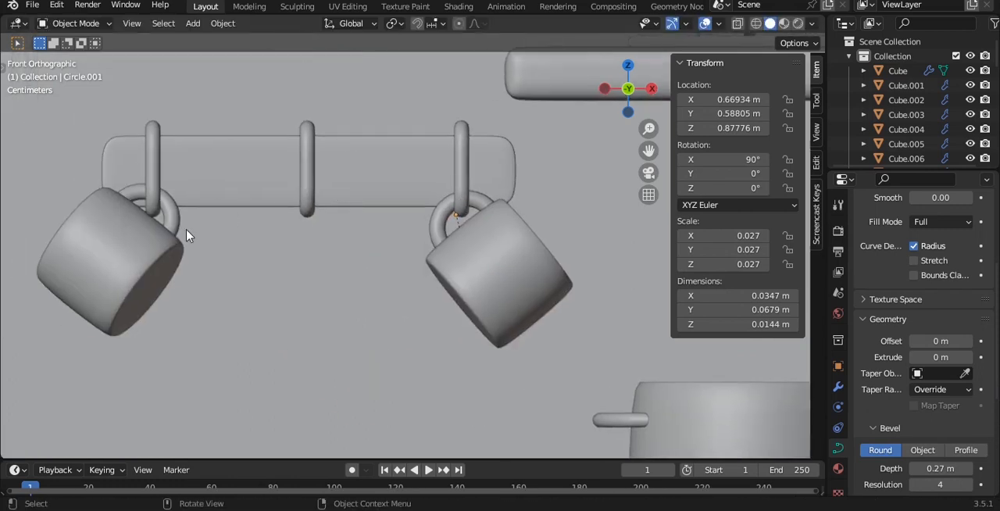
- Duplicate the mug at the board's opposite end with its handle along X onto the middle hook, and save the file
{"action": "left_click", "coordinate": [159, 248]}
{"action": "left_click", "coordinate": [170, 218], "text": "shift"}
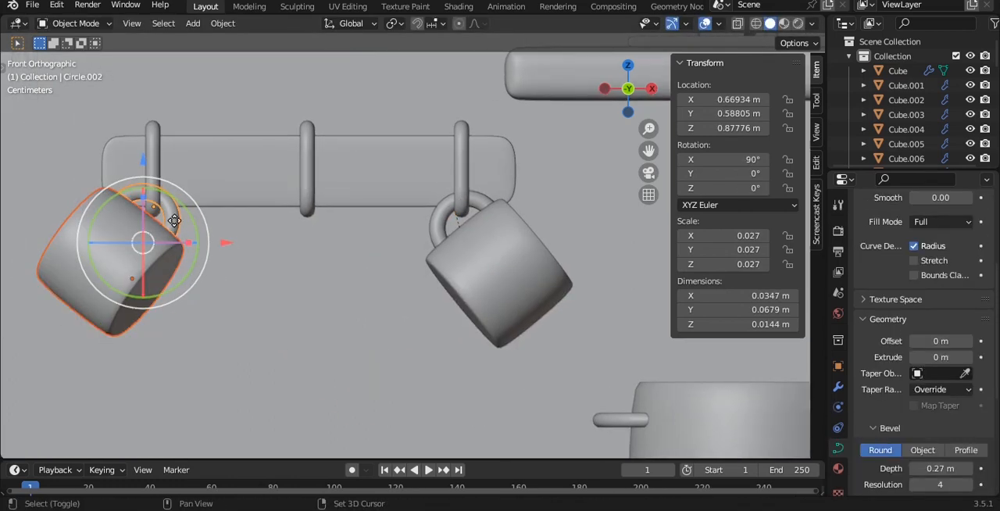
{"action": "key", "text": "shift+d"}
{"action": "key", "text": "x"}
{"action": "left_click", "coordinate": [332, 258]}
{"action": "scroll", "coordinate": [332, 258], "scroll_direction": "down", "scroll_amount": 3}
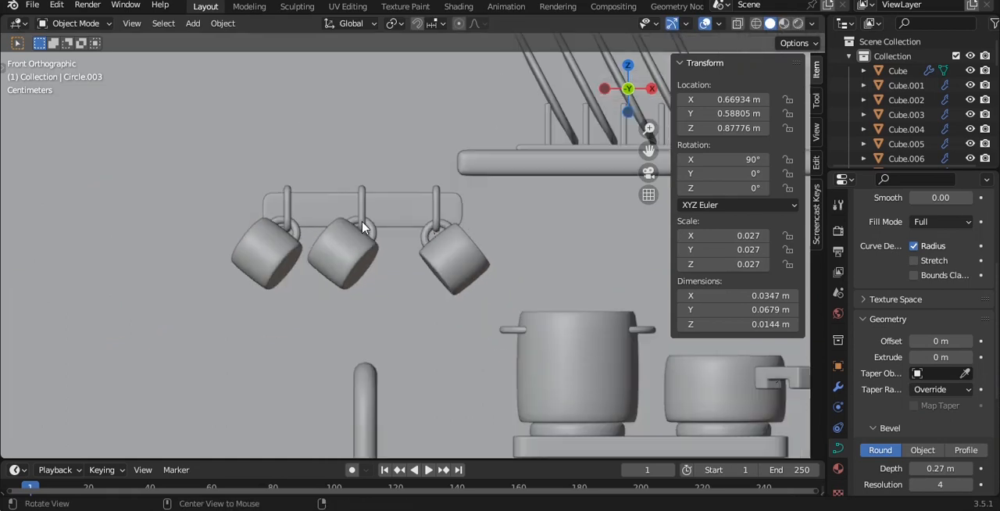
{"action": "middle_click_drag", "start_coordinate": [333, 258], "coordinate": [433, 266]}
{"action": "key", "text": "ctrl+s"}
{"action": "scroll", "coordinate": [435, 260], "scroll_direction": "down", "scroll_amount": 3}
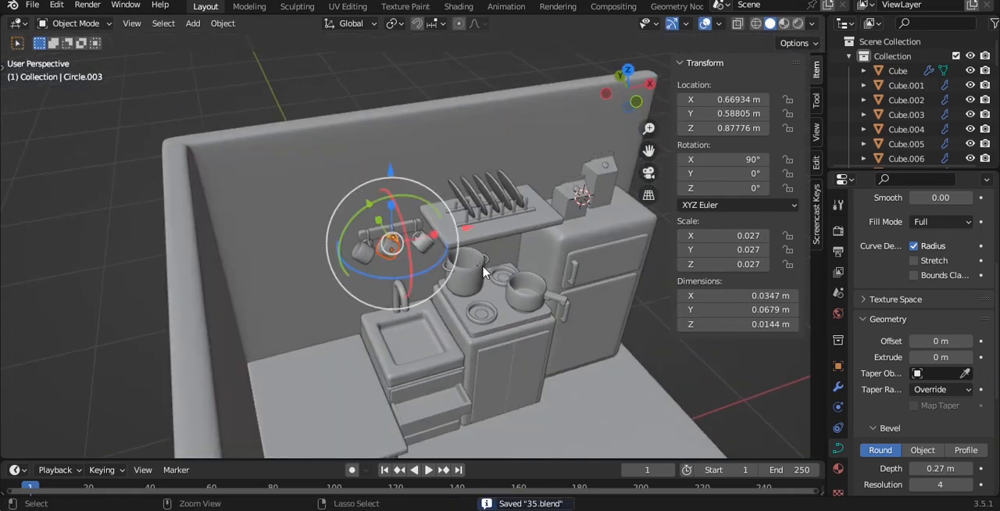
- Duplicate the tabletop and place the copy along Y beyond the bed, at the open edge of the room
{"action": "middle_click_drag", "start_coordinate": [483, 272], "coordinate": [485, 170]}
{"action": "scroll", "coordinate": [492, 250], "scroll_direction": "down", "scroll_amount": 5}
{"action": "middle_click_drag", "start_coordinate": [485, 171], "coordinate": [439, 224]}
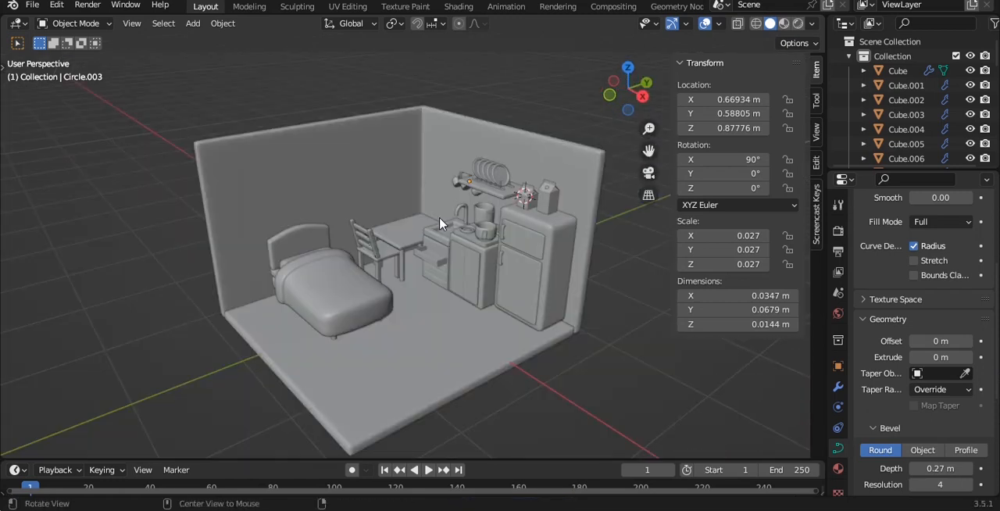
{"action": "left_click", "coordinate": [284, 314]}
{"action": "left_click_drag", "start_coordinate": [285, 315], "coordinate": [321, 286], "text": "alt"}
{"action": "left_click", "coordinate": [368, 244]}
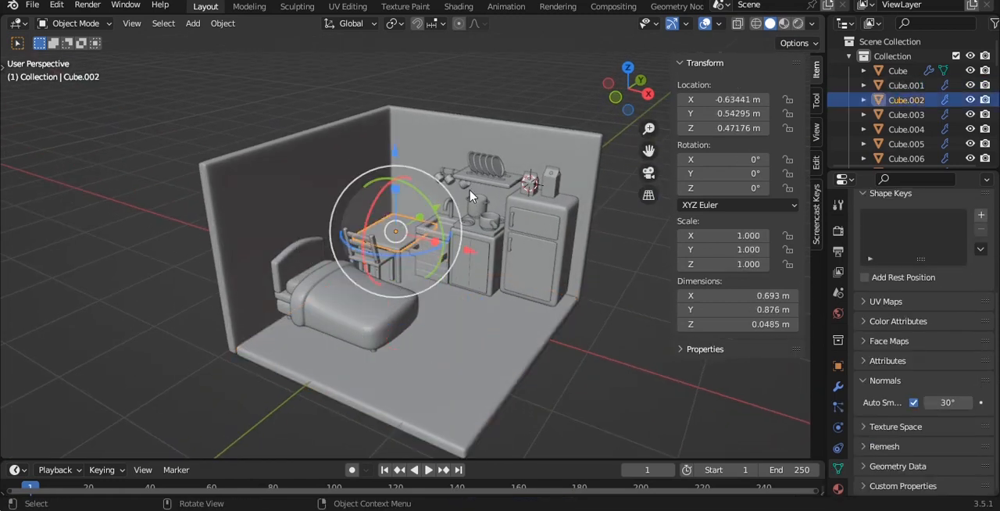
{"action": "key", "text": "g"}
{"action": "left_click", "coordinate": [394, 281]}
- Extend the floor and walls outward along Y by moving their vertices at the open edge beside the bed
{"action": "left_click", "coordinate": [443, 295]}
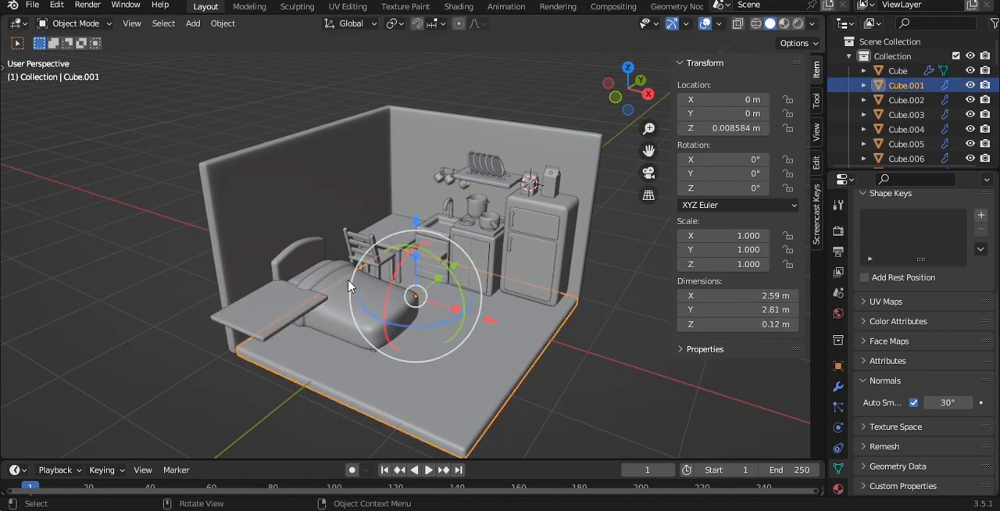
{"action": "left_click", "coordinate": [463, 202], "text": "shift"}
{"action": "key", "text": "grave"}
{"action": "left_click", "coordinate": [482, 139]}
{"action": "key", "text": "Tab"}
{"action": "left_click_drag", "start_coordinate": [461, 333], "coordinate": [403, 238], "text": "alt+shift"}
{"action": "key", "text": "alt+z"}
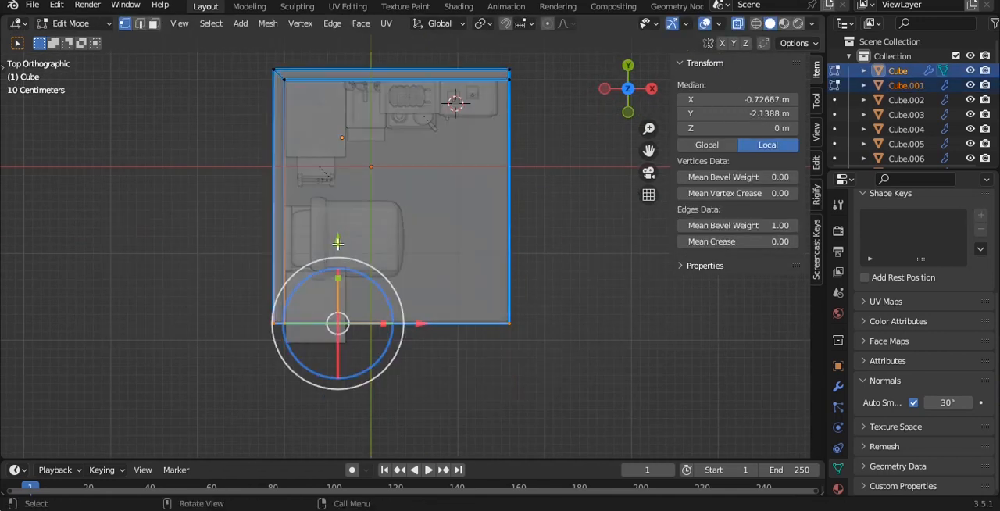
{"action": "left_click_drag", "start_coordinate": [338, 244], "coordinate": [339, 260]}
{"action": "key", "text": "Tab"}
{"action": "key", "text": "alt+z"}
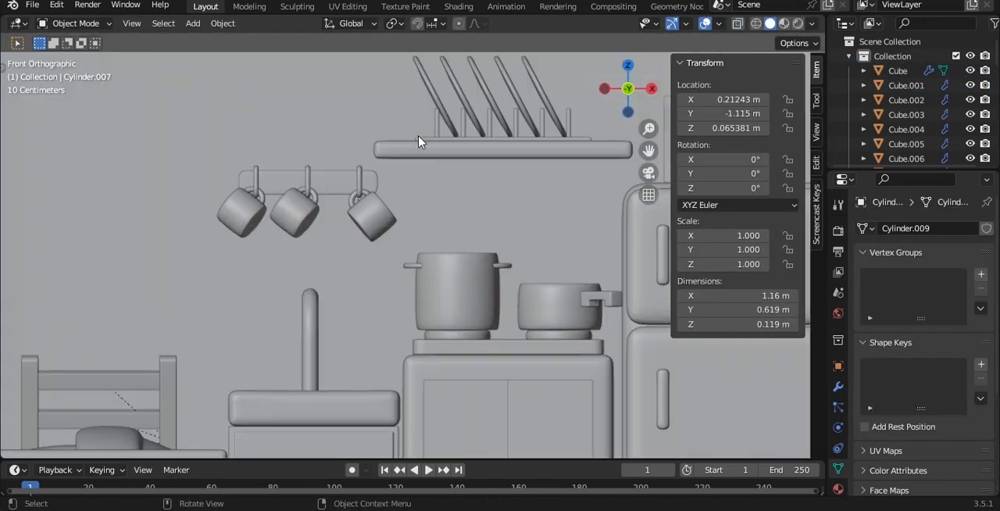
- Duplicate the plates from the rack to above the table and remove the copy's array modifier to keep a single plate
{"action": "left_click_drag", "start_coordinate": [402, 59], "coordinate": [532, 168]}
{"action": "scroll", "coordinate": [337, 235], "scroll_direction": "down", "scroll_amount": 1}
{"action": "key", "text": "shift+d"}
{"action": "left_click", "coordinate": [165, 253]}
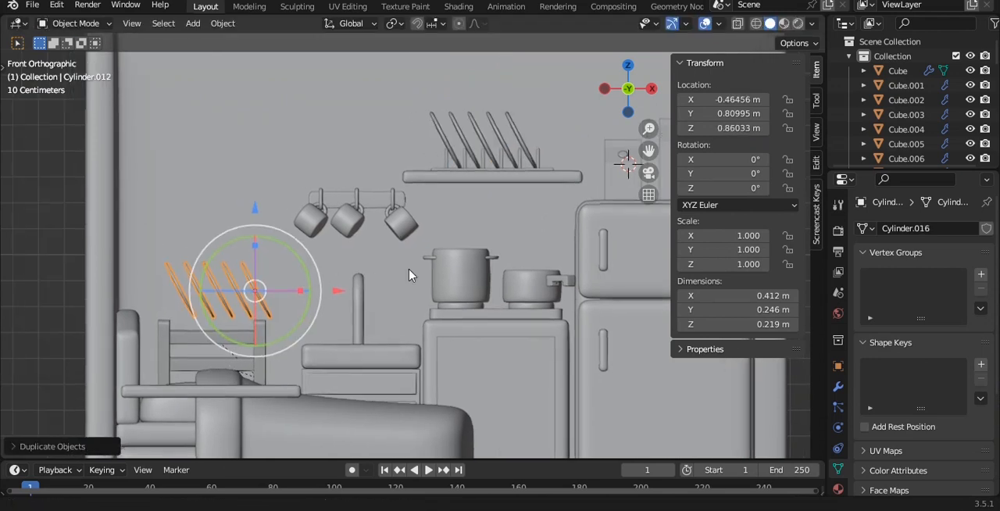
{"action": "middle_click_drag", "start_coordinate": [166, 253], "coordinate": [268, 236], "text": "shift"}
{"action": "left_click", "coordinate": [839, 386]}
{"action": "left_click", "coordinate": [963, 272]}
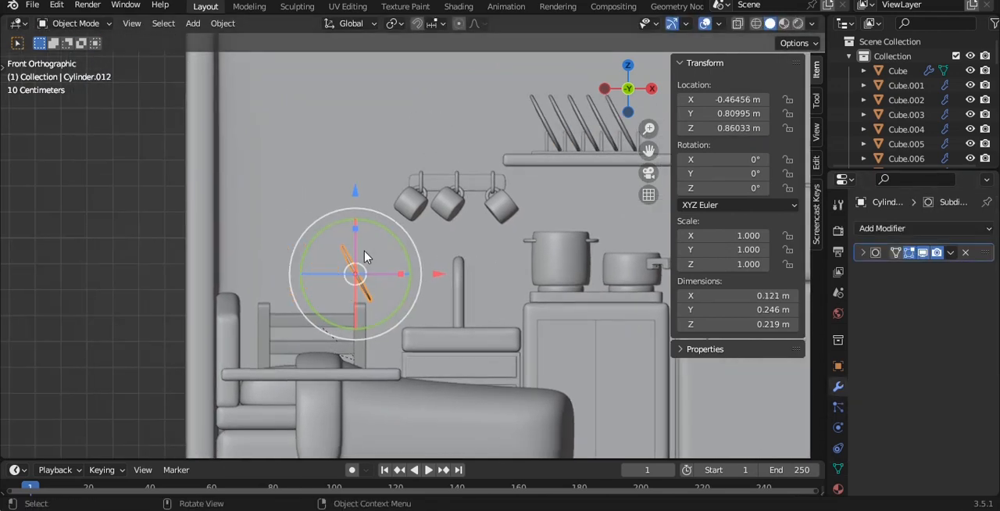
- Rotate the single plate about the Y axis to about -61.3° so it lies flat
{"action": "scroll", "coordinate": [367, 258], "scroll_direction": "up", "scroll_amount": 2}
{"action": "left_click_drag", "start_coordinate": [361, 242], "coordinate": [299, 212]}
{"action": "middle_click_drag", "start_coordinate": [348, 282], "coordinate": [465, 225], "text": "shift"}
{"action": "scroll", "coordinate": [465, 225], "scroll_direction": "up", "scroll_amount": 5}
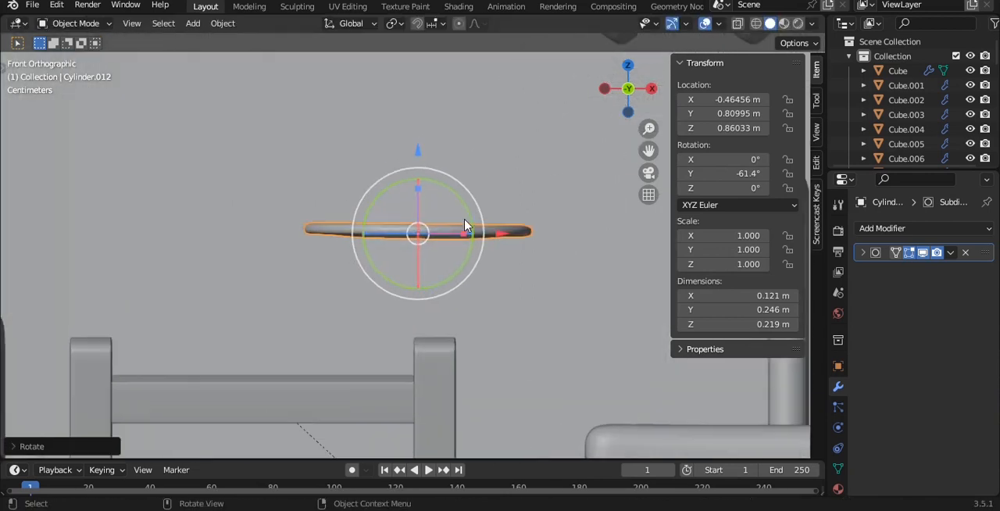
{"action": "left_click_drag", "start_coordinate": [459, 200], "coordinate": [459, 187]}
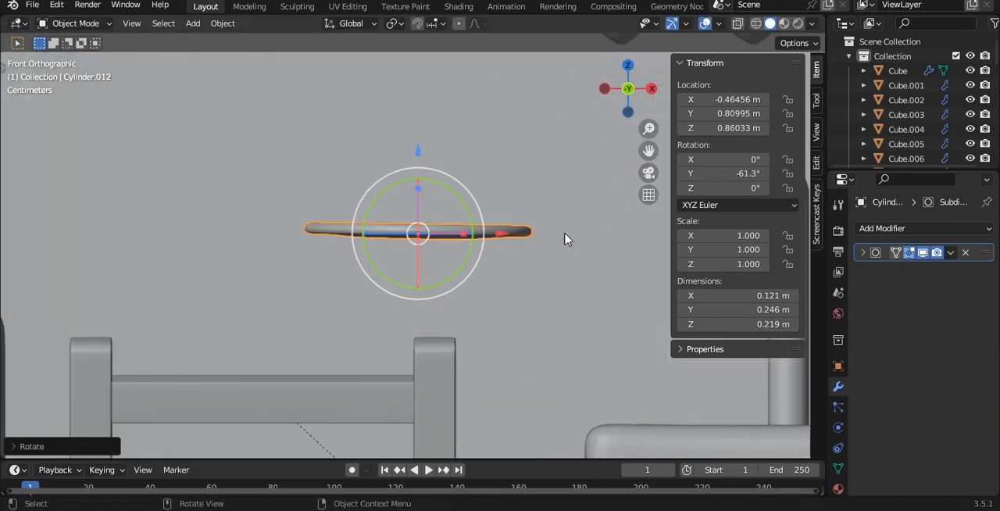
- Move the plate over the table to about X -0.625 m, Z 0.719 m, and fine-tune its Y rotation to about -61.8°
{"action": "key", "text": "g"}
{"action": "left_click", "coordinate": [415, 373]}
{"action": "middle_click_drag", "start_coordinate": [414, 367], "coordinate": [495, 221], "text": "shift"}
{"action": "scroll", "coordinate": [491, 210], "scroll_direction": "up", "scroll_amount": 3}
{"action": "scroll", "coordinate": [491, 209], "scroll_direction": "up", "scroll_amount": 1}
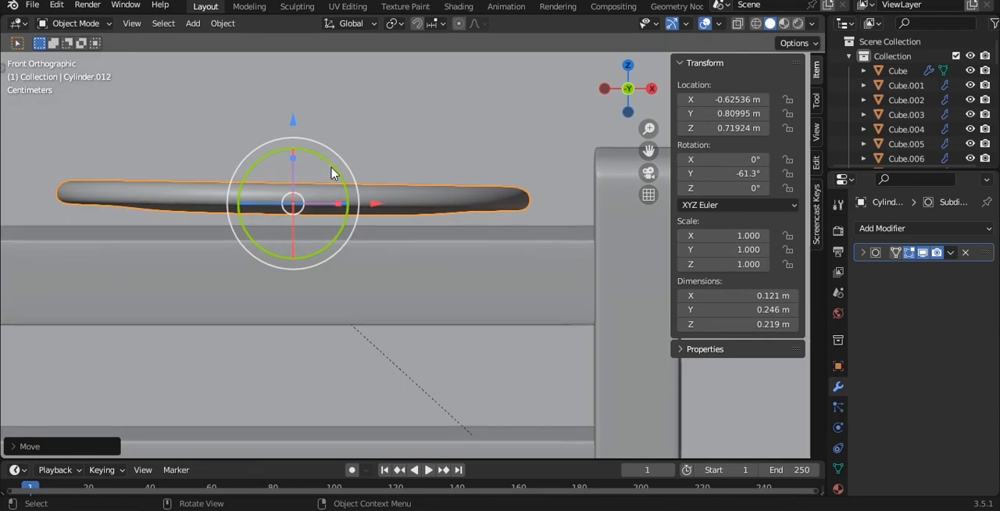
{"action": "left_click_drag", "start_coordinate": [335, 172], "coordinate": [332, 162]}
- Isolate the plate and the tabletop in local view, and move the plate along Y to about 0.428 m
{"action": "middle_click_drag", "start_coordinate": [382, 177], "coordinate": [429, 264]}
{"action": "left_click", "coordinate": [429, 264]}
{"action": "key", "text": "slash"}
{"action": "key", "text": "grave"}
{"action": "left_click", "coordinate": [443, 202]}
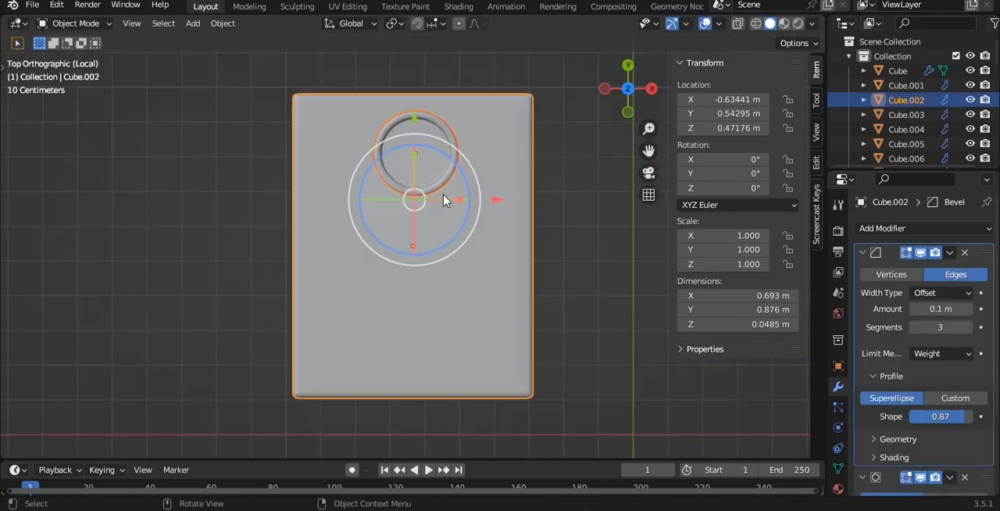
{"action": "left_click", "coordinate": [434, 155]}
{"action": "left_click_drag", "start_coordinate": [418, 83], "coordinate": [418, 215]}
- Scale the plate on the tabletop up uniformly to about 1.329
{"action": "middle_click_drag", "start_coordinate": [472, 275], "coordinate": [462, 245], "text": "shift"}
{"action": "key", "text": "s"}
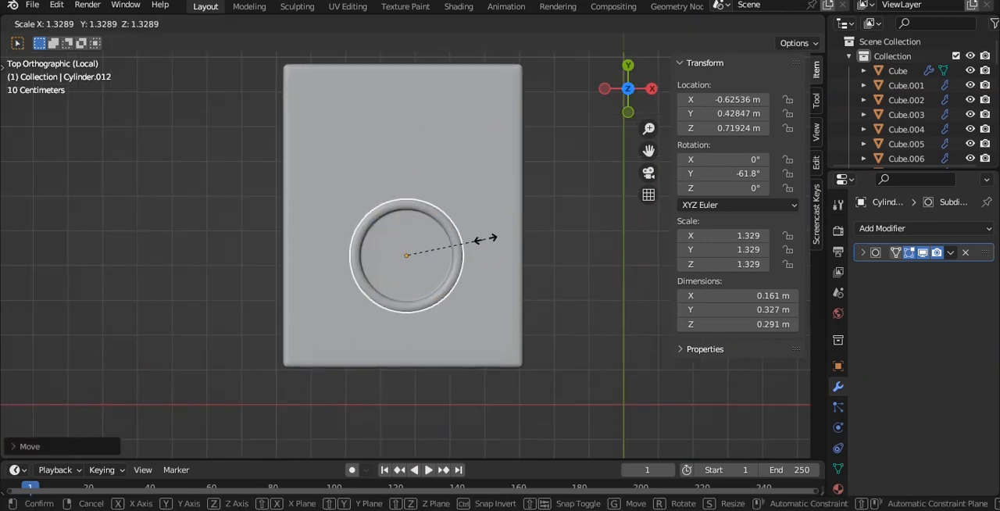
{"action": "left_click", "coordinate": [485, 239]}
- Lower the plate along Z onto the tabletop, to about 0.504 m, and save the file
{"action": "key", "text": "grave"}
{"action": "left_click", "coordinate": [443, 184]}
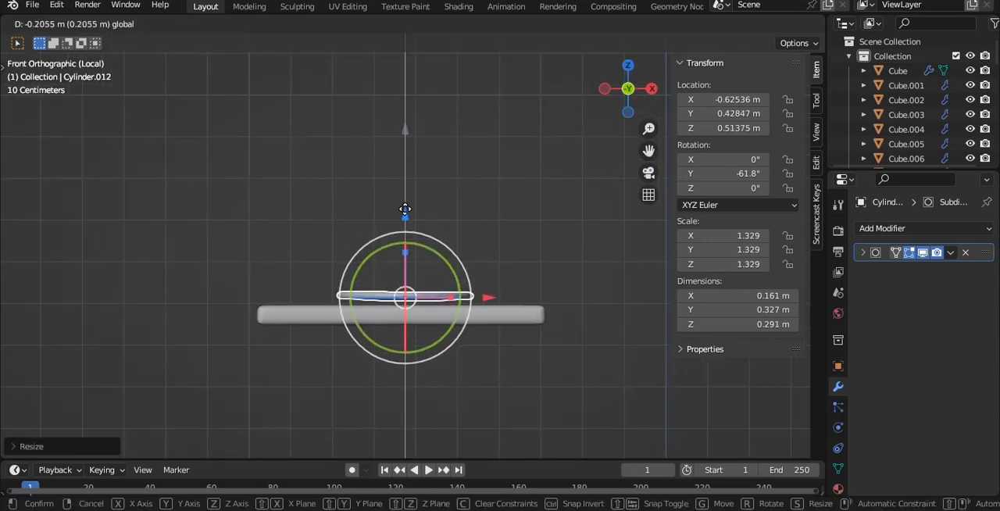
{"action": "left_click_drag", "start_coordinate": [405, 209], "coordinate": [405, 216]}
{"action": "scroll", "coordinate": [419, 188], "scroll_direction": "up", "scroll_amount": 6}
{"action": "left_click_drag", "start_coordinate": [331, 148], "coordinate": [331, 127]}
{"action": "scroll", "coordinate": [370, 133], "scroll_direction": "down", "scroll_amount": 4}
{"action": "mouse_move", "coordinate": [370, 134]}
{"action": "middle_mouse_down"}
{"action": "mouse_move", "coordinate": [436, 197]}
{"action": "mouse_move", "coordinate": [434, 219]}
{"action": "mouse_move", "coordinate": [444, 227]}
{"action": "mouse_move", "coordinate": [430, 140]}
{"action": "mouse_move", "coordinate": [431, 185]}
{"action": "middle_mouse_up"}
{"action": "scroll", "coordinate": [433, 215], "scroll_direction": "down", "scroll_amount": 4}
{"action": "key", "text": "ctrl+s"}
- Add a cube mesh while the tabletop and plate are isolated in top view
{"action": "scroll", "coordinate": [443, 222], "scroll_direction": "up", "scroll_amount": 1}
{"action": "left_click", "coordinate": [419, 134]}
{"action": "key", "text": "shift+a"}
{"action": "mouse_move", "coordinate": [418, 134]}
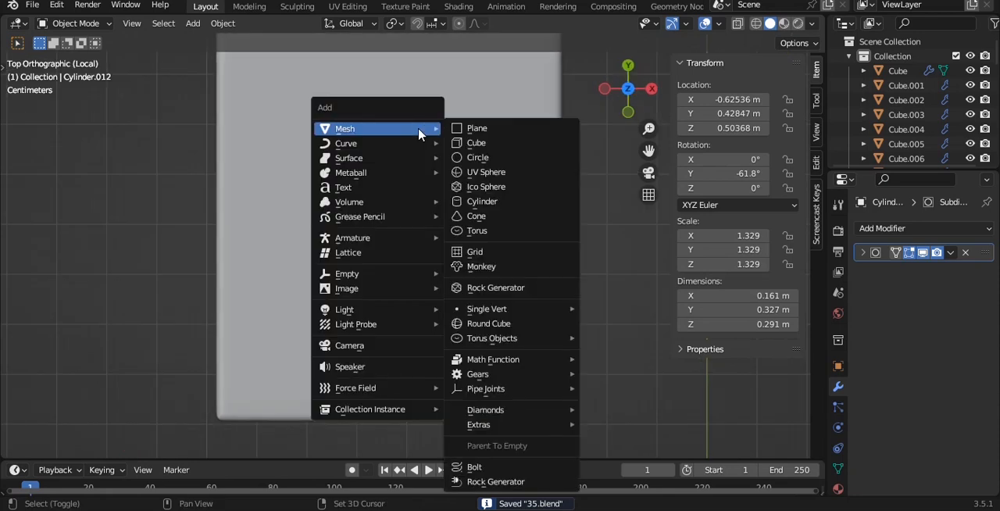
{"action": "left_click", "coordinate": [468, 147]}
{"action": "scroll", "coordinate": [476, 191], "scroll_direction": "down", "scroll_amount": 6}
{"action": "middle_click_drag", "start_coordinate": [391, 205], "coordinate": [178, 248], "text": "shift"}
{"action": "key", "text": "s"}
{"action": "right_click", "coordinate": [430, 240]}
{"action": "key", "text": "s"}
{"action": "right_click", "coordinate": [482, 266]}
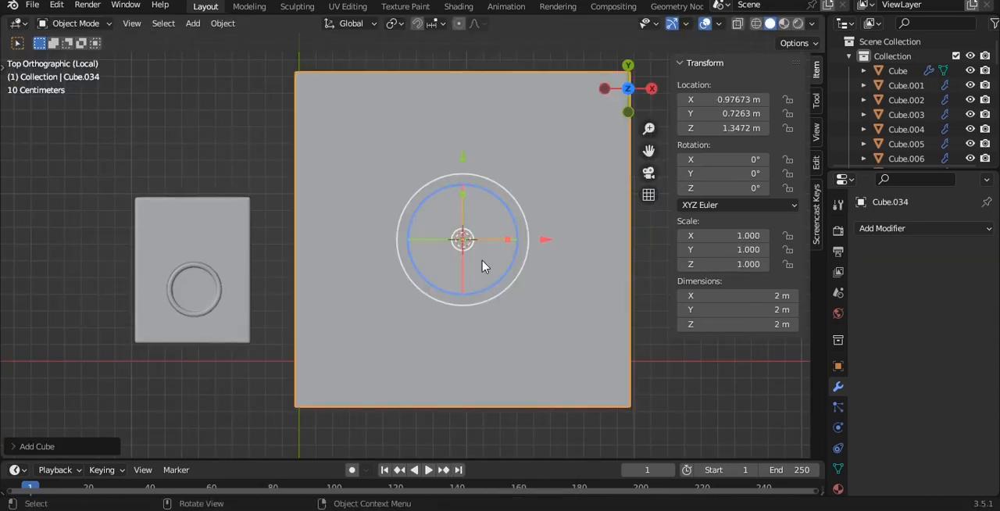
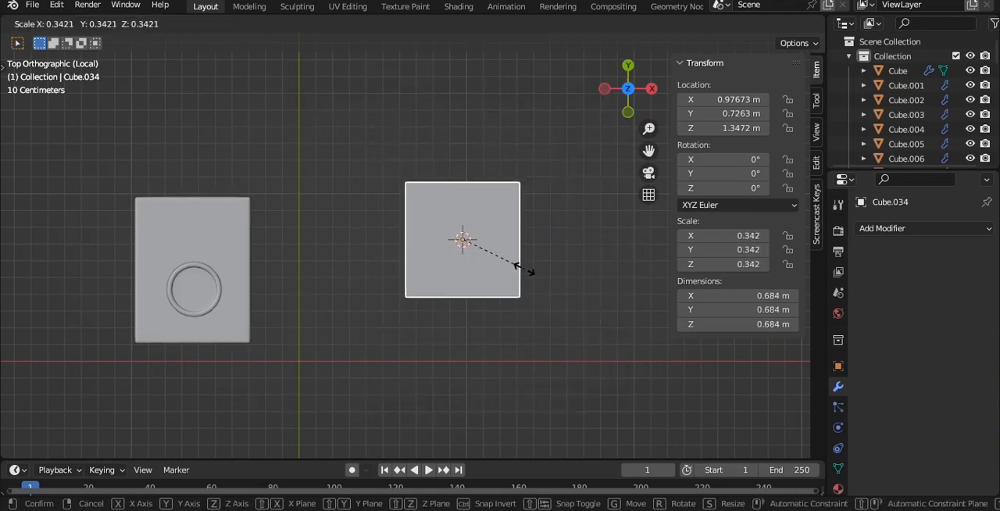
- Scale the new cube uniformly to about 0.342, subdivide it at level 3 and shade it smooth
{"action": "left_click", "coordinate": [525, 270]}
{"action": "key", "text": "ctrl+3"}
{"action": "right_click", "coordinate": [525, 268]}
{"action": "left_click", "coordinate": [528, 241]}
- Taper the cube into a carrot body by strongly narrowing its lower end and slightly shrinking its wide end
{"action": "key", "text": "Tab"}
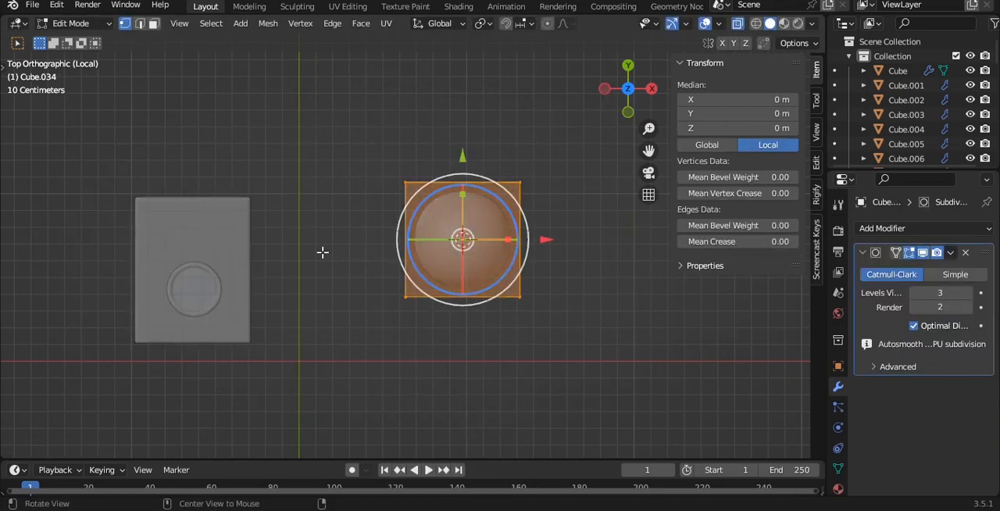
{"action": "left_click_drag", "start_coordinate": [323, 250], "coordinate": [571, 305]}
{"action": "key", "text": "s"}
{"action": "left_click", "coordinate": [514, 291]}
{"action": "middle_click_drag", "start_coordinate": [517, 274], "coordinate": [438, 313], "text": "shift"}
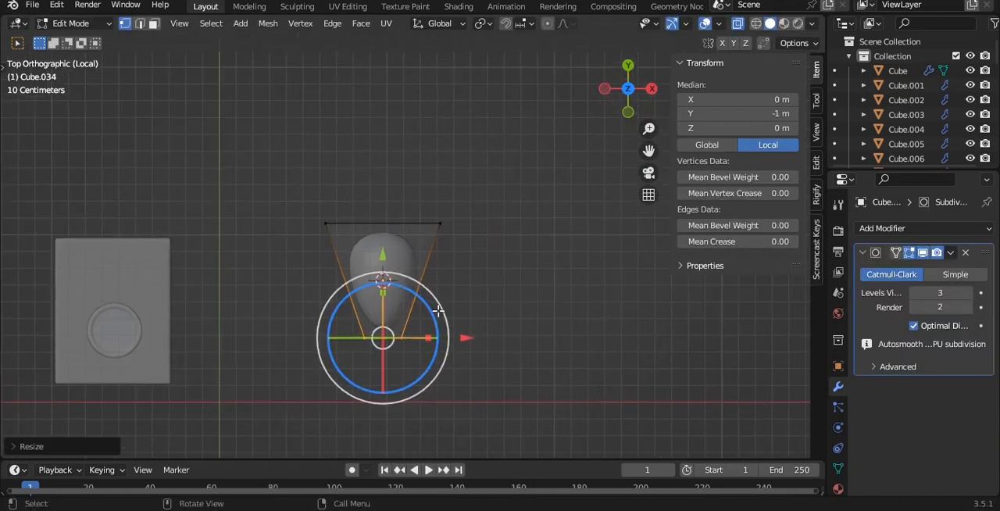
{"action": "scroll", "coordinate": [430, 304], "scroll_direction": "up", "scroll_amount": 2}
{"action": "left_click_drag", "start_coordinate": [212, 171], "coordinate": [667, 306]}
{"action": "scroll", "coordinate": [574, 212], "scroll_direction": "up", "scroll_amount": 2}
{"action": "key", "text": "s"}
{"action": "left_click", "coordinate": [537, 212]}
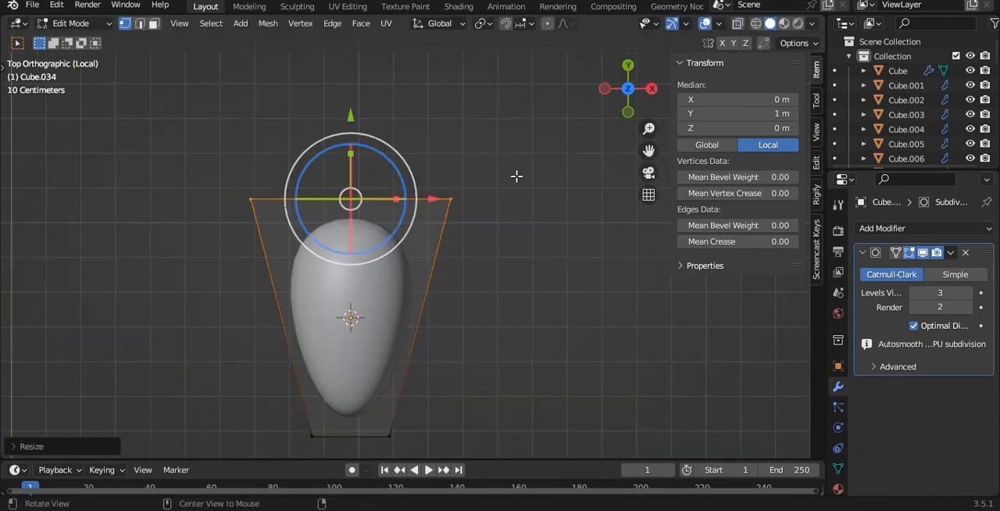
- Stand the carrot body upright by rotating it 90° about the X axis in front view
{"action": "left_click_drag", "start_coordinate": [516, 176], "coordinate": [505, 210], "text": "alt"}
{"action": "key", "text": "grave"}
{"action": "key", "text": "Home"}
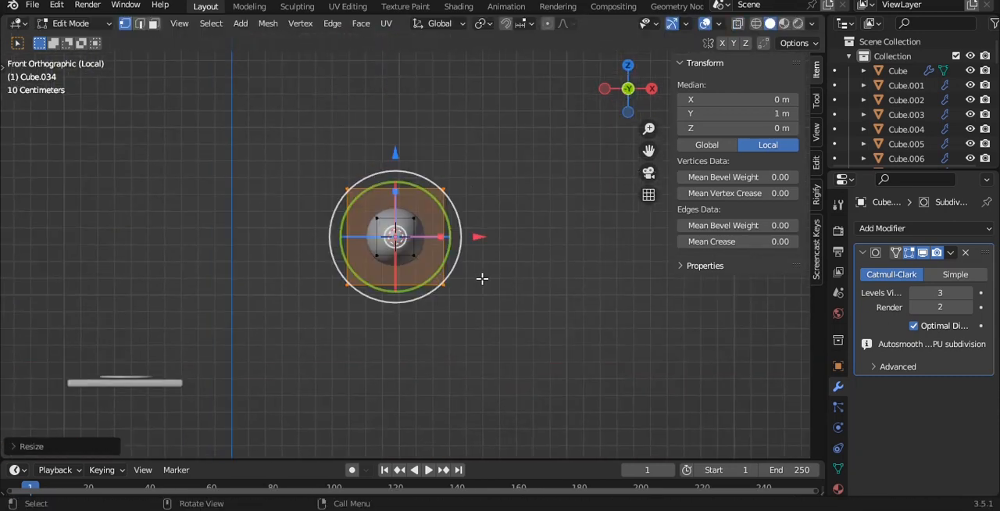
{"action": "key", "text": "Tab"}
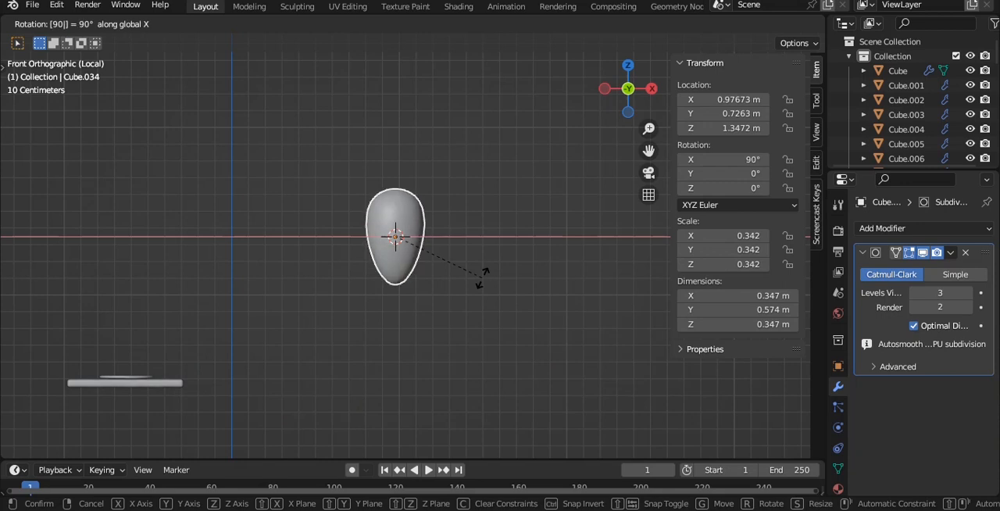
{"action": "key", "text": "Return"}
- Inset the top face of the carrot body and extrude it downward to form a hollow
{"action": "scroll", "coordinate": [496, 179], "scroll_direction": "up", "scroll_amount": 7}
{"action": "key", "text": "Tab"}
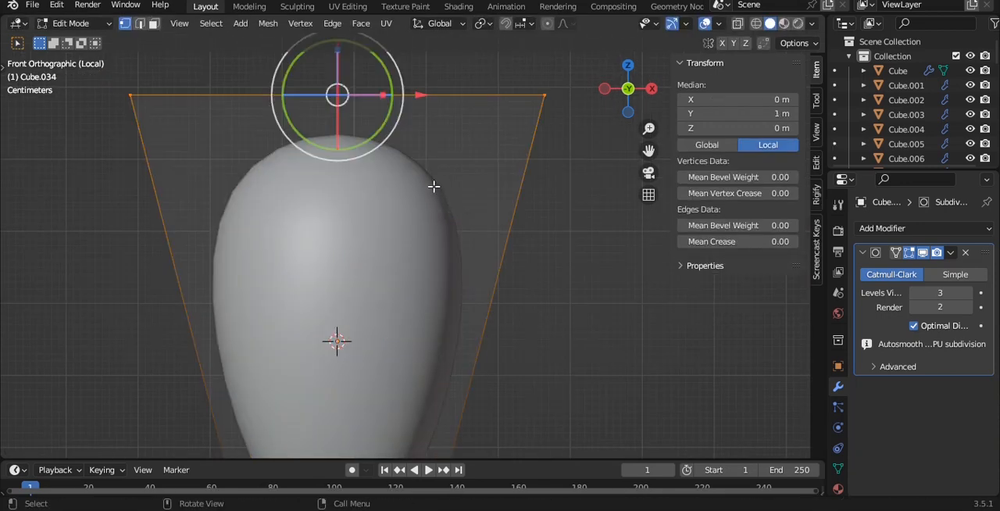
{"action": "middle_click_drag", "start_coordinate": [434, 186], "coordinate": [469, 212]}
{"action": "key", "text": "i"}
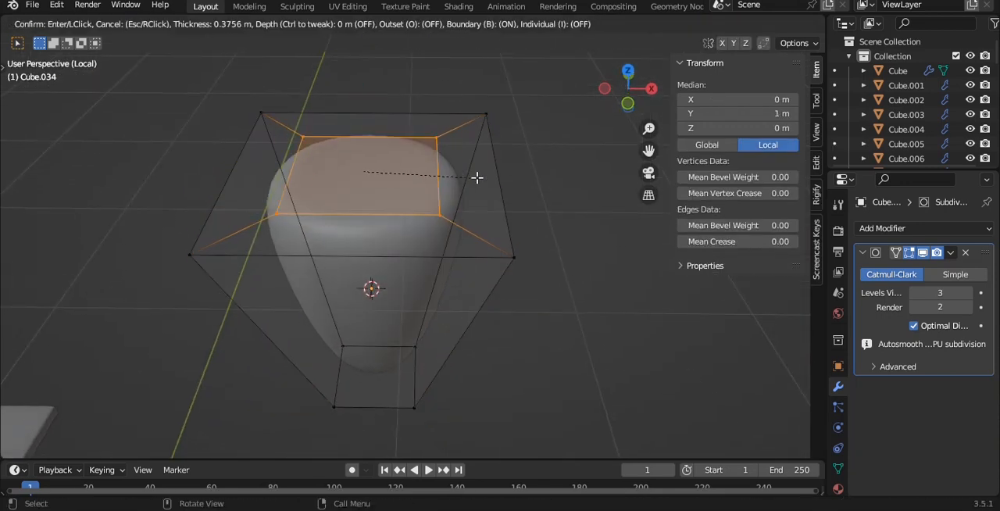
{"action": "left_click", "coordinate": [461, 171]}
{"action": "key", "text": "e"}
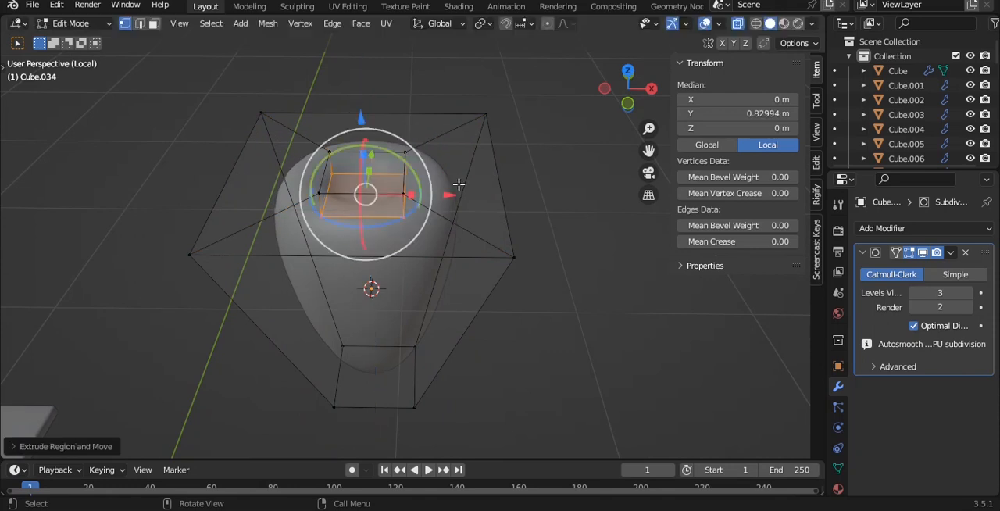
{"action": "key", "text": "Tab"}
- Add a cube for the carrot's leaves in front view and subdivide it at level 3
{"action": "scroll", "coordinate": [484, 203], "scroll_direction": "up", "scroll_amount": 4}
{"action": "key", "text": "grave"}
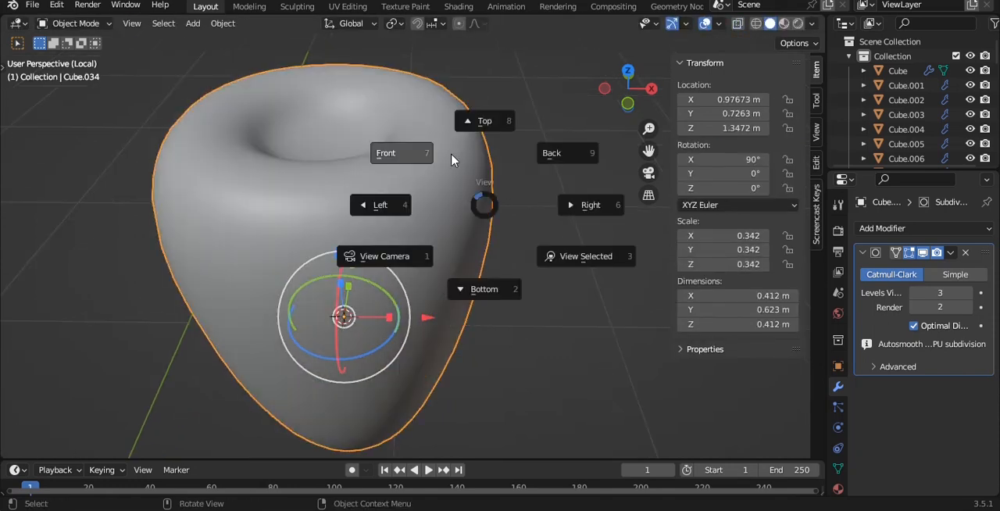
{"action": "left_click", "coordinate": [451, 155]}
{"action": "scroll", "coordinate": [450, 143], "scroll_direction": "down", "scroll_amount": 4}
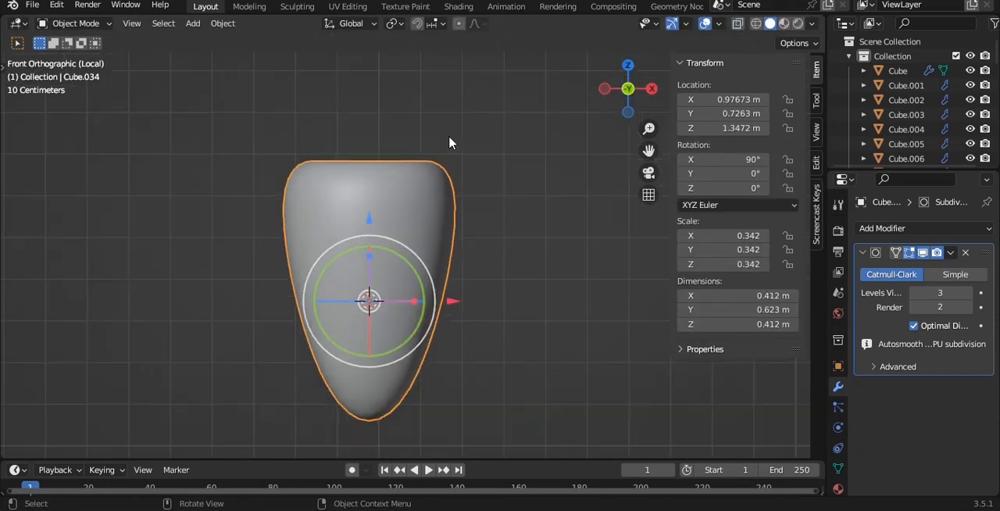
{"action": "scroll", "coordinate": [449, 143], "scroll_direction": "down", "scroll_amount": 1}
{"action": "key", "text": "shift+a"}
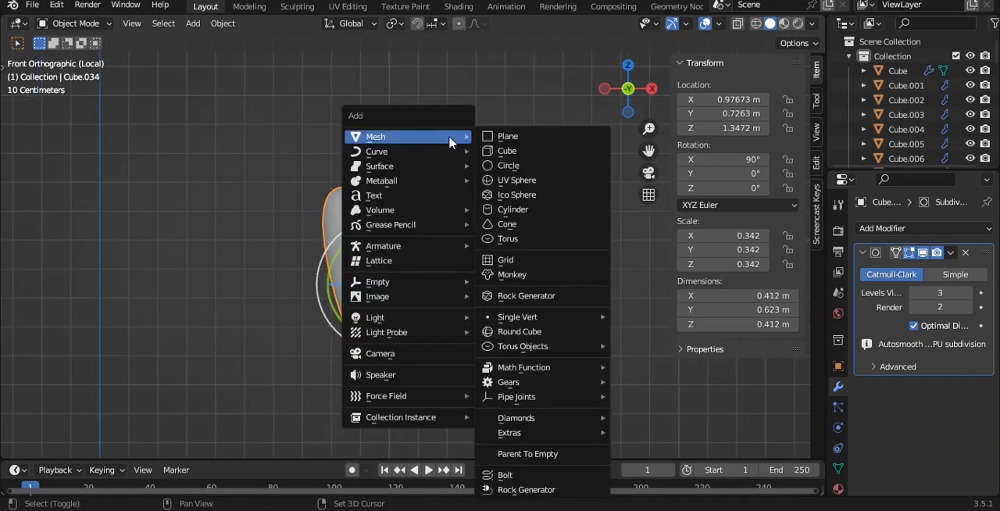
{"action": "left_click", "coordinate": [509, 152]}
{"action": "key", "text": "ctrl+3"}
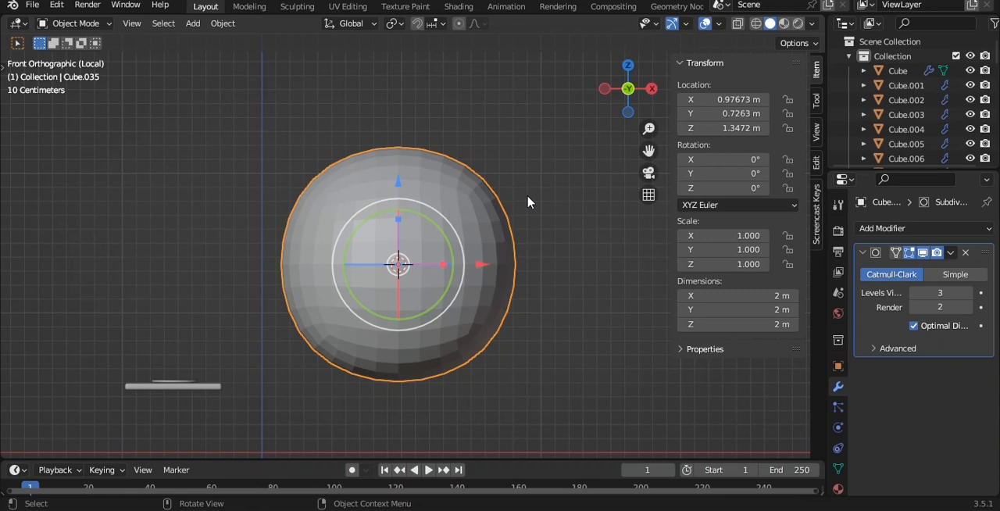
- Shade the leaf cube smooth and scale it down uniformly to about 0.079
{"action": "scroll", "coordinate": [530, 197], "scroll_direction": "up", "scroll_amount": 2}
{"action": "key", "text": "s"}
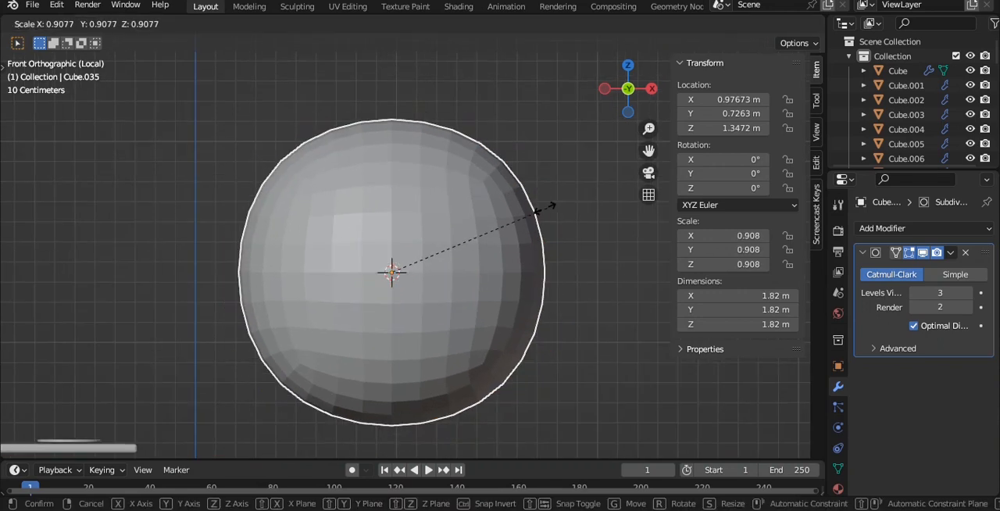
{"action": "left_click", "coordinate": [444, 241]}
{"action": "right_click", "coordinate": [523, 195]}
{"action": "left_click", "coordinate": [524, 195]}
{"action": "scroll", "coordinate": [531, 231], "scroll_direction": "up", "scroll_amount": 2}
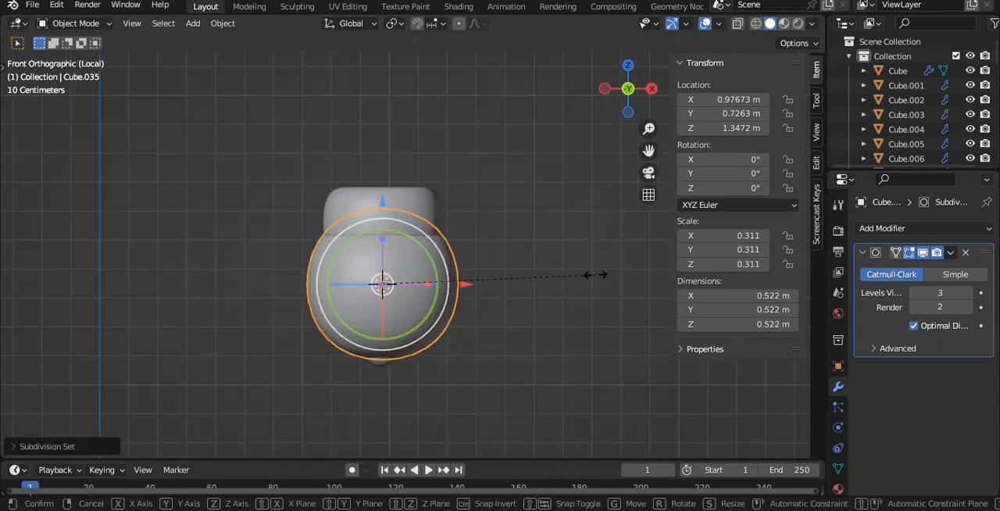
{"action": "left_click", "coordinate": [439, 284]}
{"action": "scroll", "coordinate": [458, 221], "scroll_direction": "up", "scroll_amount": 3}
- Taper the small leaf cube by narrowing its bottom vertices strongly and its top vertices slightly
{"action": "key", "text": "Tab"}
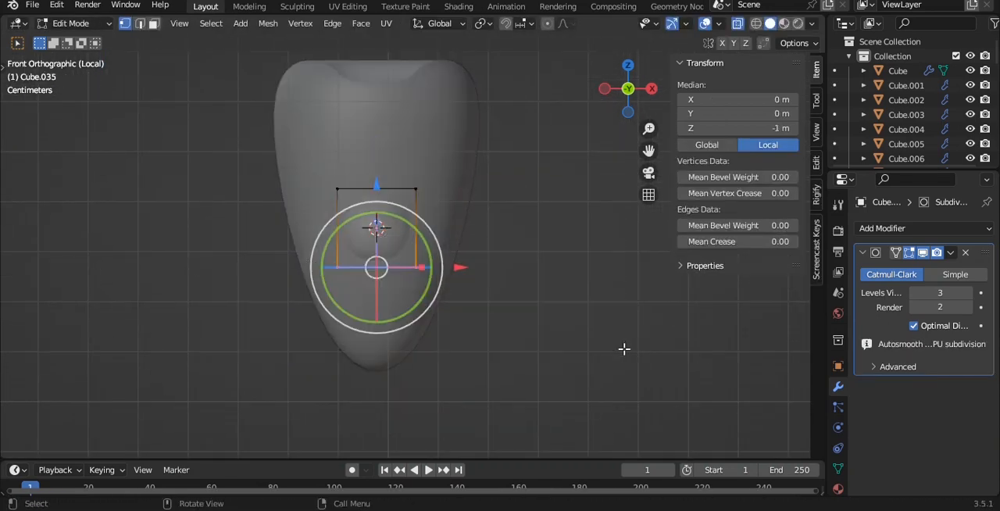
{"action": "key", "text": "s"}
{"action": "left_click", "coordinate": [443, 284]}
{"action": "middle_click_drag", "start_coordinate": [409, 232], "coordinate": [376, 265], "text": "shift"}
{"action": "left_click_drag", "start_coordinate": [111, 137], "coordinate": [472, 261]}
{"action": "key", "text": "s"}
{"action": "left_click", "coordinate": [458, 239]}
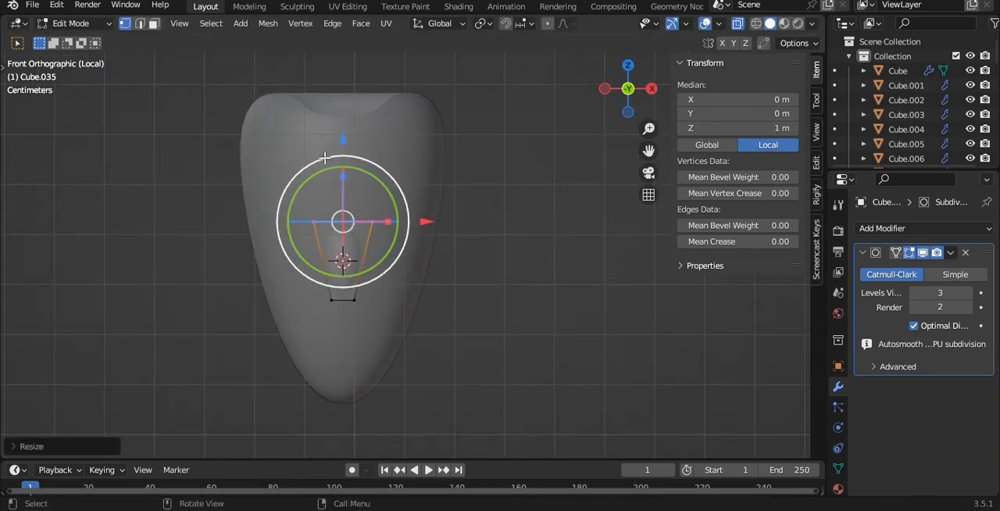
- Lengthen the leaf by raising its top vertices along Z, and recentre its origin
{"action": "key", "text": "g"}
{"action": "key", "text": "z"}
{"action": "left_click", "coordinate": [437, 174]}
{"action": "key", "text": "Tab"}
{"action": "key", "text": "alt+z"}
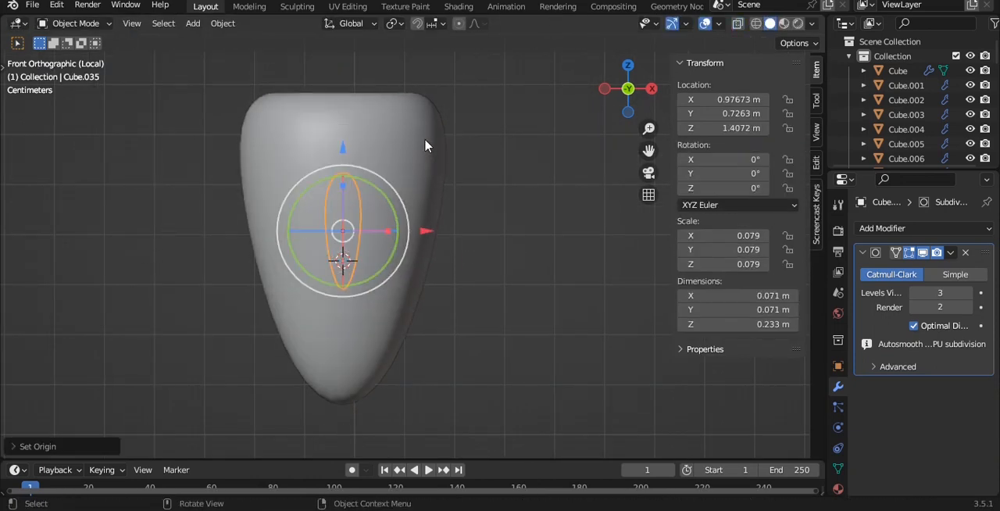
- Raise the leaf above the carrot body to Z about 1.76 m and enlarge it uniformly to about 0.123
{"action": "middle_click_drag", "start_coordinate": [426, 146], "coordinate": [424, 211], "text": "shift"}
{"action": "left_click_drag", "start_coordinate": [340, 219], "coordinate": [351, 42]}
{"action": "key", "text": "grave"}
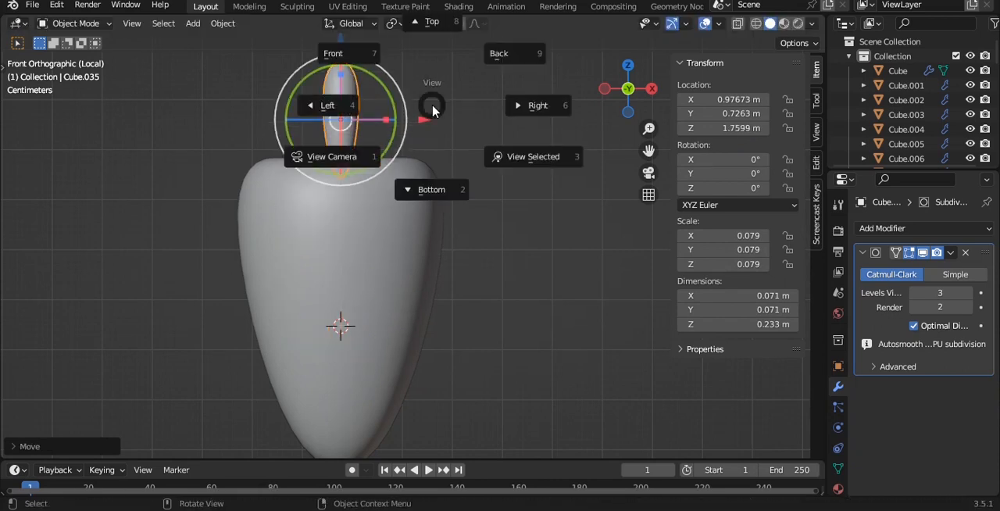
{"action": "key", "text": "8"}
{"action": "key", "text": "s"}
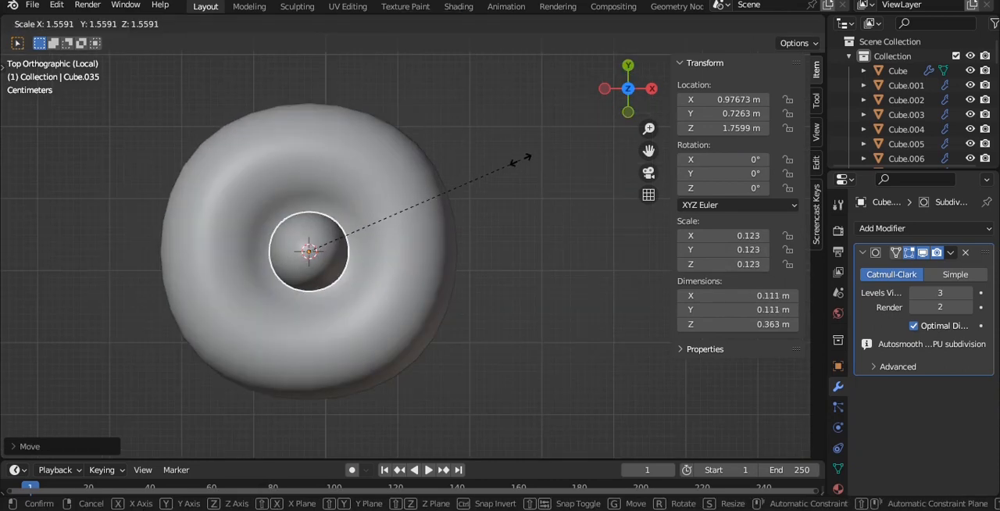
{"action": "left_click", "coordinate": [520, 160]}
- Position the leaf toward the front of the carrot's hollow, at X about 0.976 m and Y about 0.679 m
{"action": "key", "text": "KP_1"}
{"action": "mouse_move", "coordinate": [395, 218]}
{"action": "left_mouse_down"}
{"action": "mouse_move", "coordinate": [417, 224]}
{"action": "mouse_move", "coordinate": [393, 224]}
{"action": "left_mouse_up"}
{"action": "key", "text": "grave"}
{"action": "left_click", "coordinate": [395, 138]}
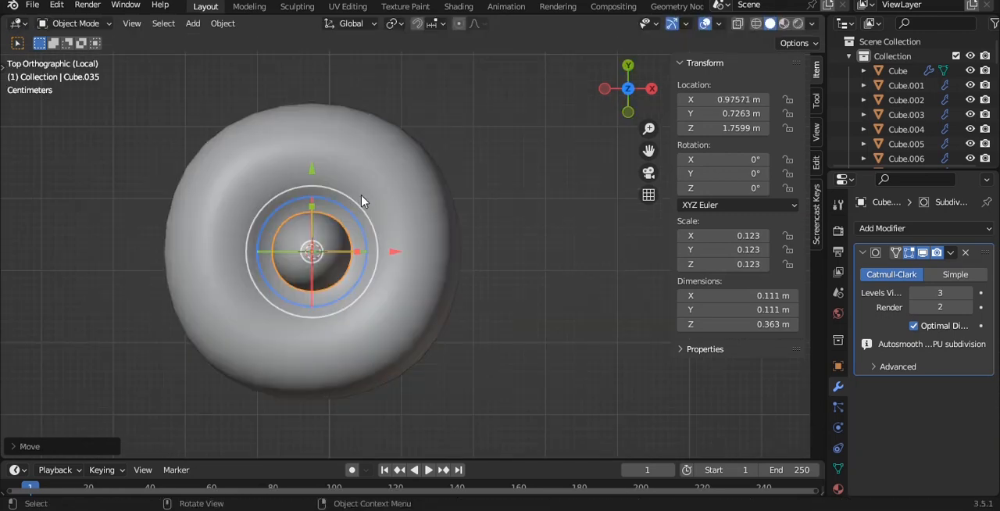
{"action": "left_click_drag", "start_coordinate": [313, 170], "coordinate": [314, 204]}
{"action": "middle_click_drag", "start_coordinate": [406, 266], "coordinate": [433, 240], "text": "shift"}
- Add a loop cut around the middle of the leaf and lean its top vertices outward in right view
{"action": "key", "text": "grave"}
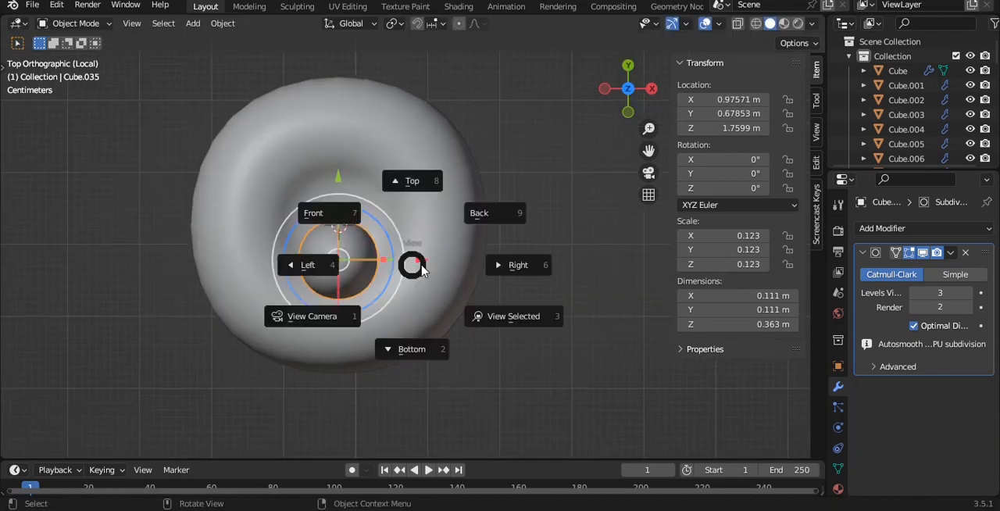
{"action": "left_click", "coordinate": [456, 264]}
{"action": "key", "text": "Tab"}
{"action": "left_click", "coordinate": [448, 198]}
{"action": "middle_click_drag", "start_coordinate": [493, 166], "coordinate": [476, 228], "text": "shift"}
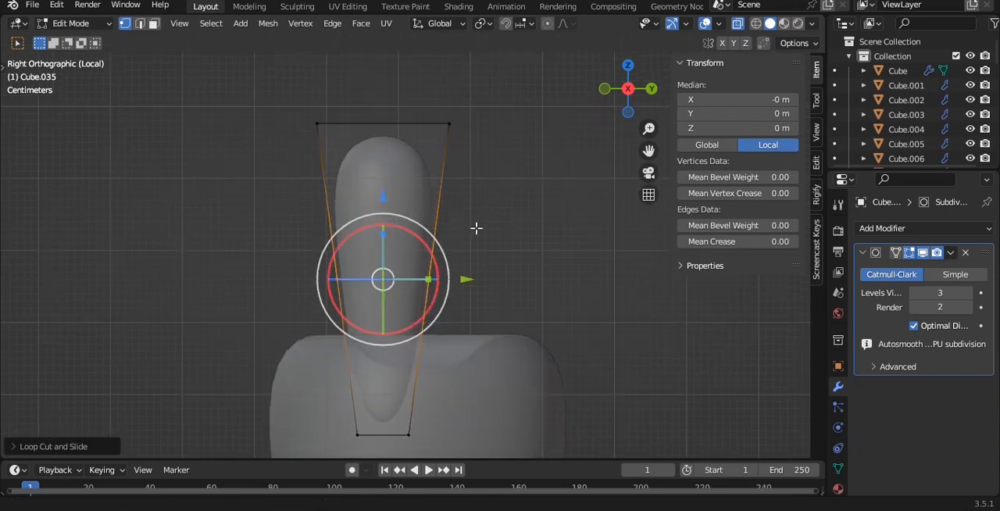
{"action": "left_click_drag", "start_coordinate": [455, 124], "coordinate": [347, 130]}
{"action": "left_click_drag", "start_coordinate": [328, 88], "coordinate": [297, 68]}
- Finish editing the bent leaf's mesh and recentre its origin in top view
{"action": "key", "text": "Tab"}
{"action": "key", "text": "alt+z"}
{"action": "middle_click_drag", "start_coordinate": [426, 145], "coordinate": [514, 198]}
{"action": "key", "text": "grave"}
{"action": "left_click", "coordinate": [512, 129]}
{"action": "key", "text": "q"}
{"action": "left_click", "coordinate": [485, 202]}
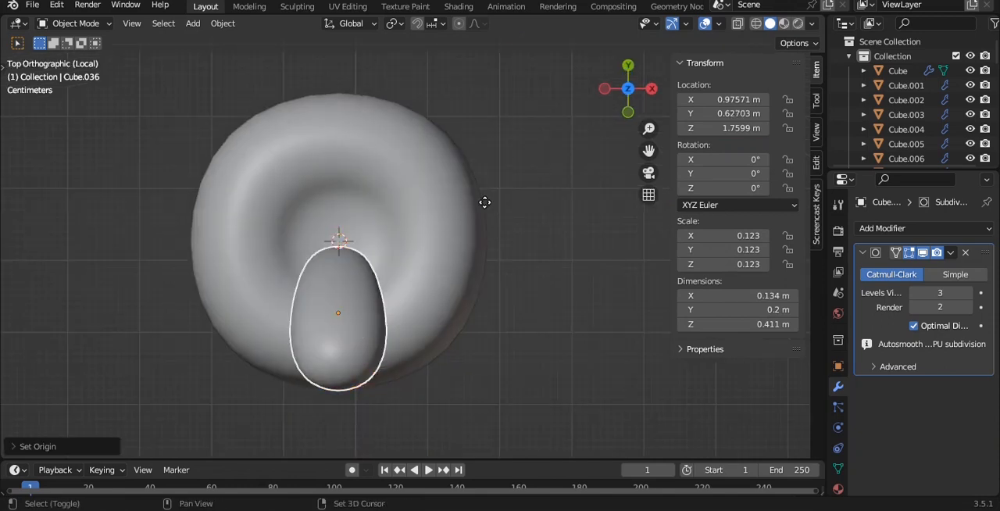
- Duplicate the leaf, rotate the copy 97° about Z and place it at X about 1.082 m, Y about 0.755 m
{"action": "left_click", "coordinate": [339, 166]}
{"action": "left_click_drag", "start_coordinate": [329, 196], "coordinate": [352, 199]}
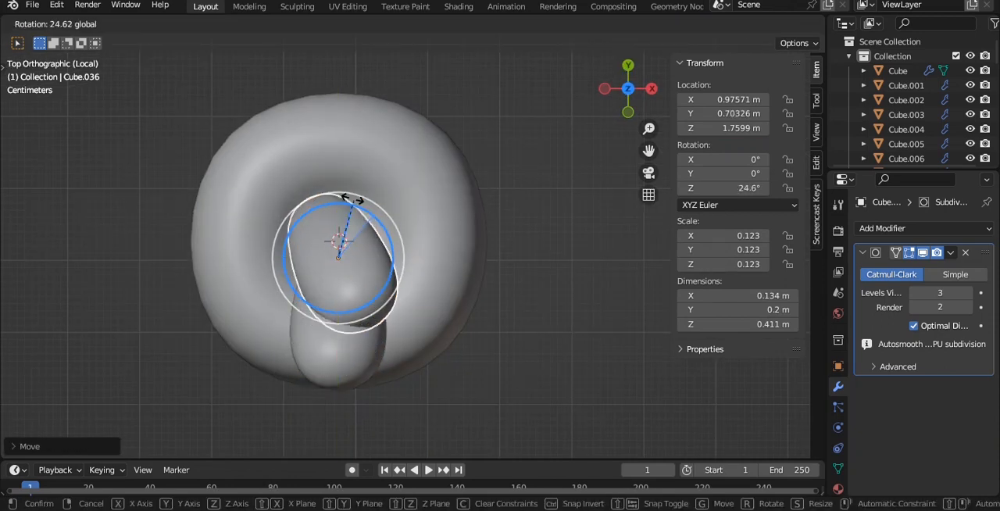
{"action": "left_click_drag", "start_coordinate": [258, 189], "coordinate": [326, 223]}
{"action": "key", "text": "g"}
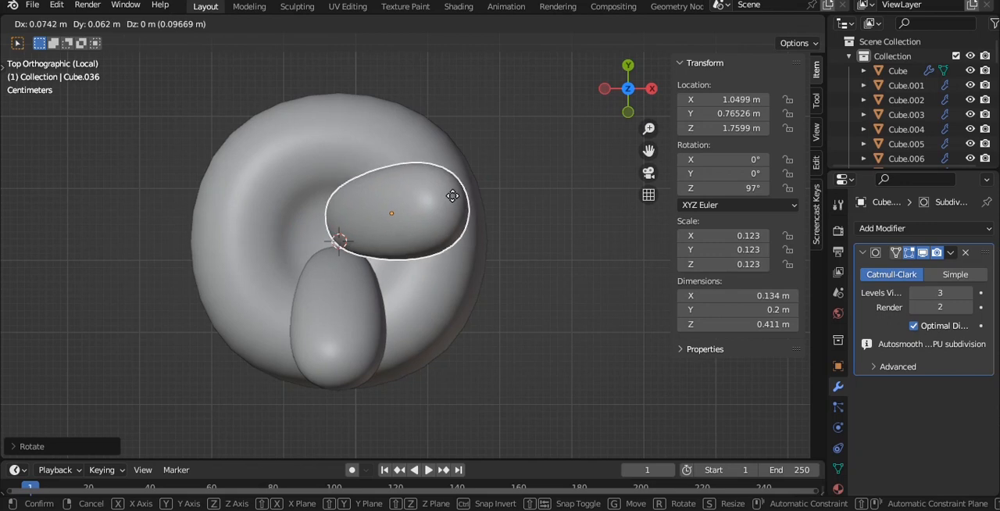
{"action": "left_click", "coordinate": [475, 207]}
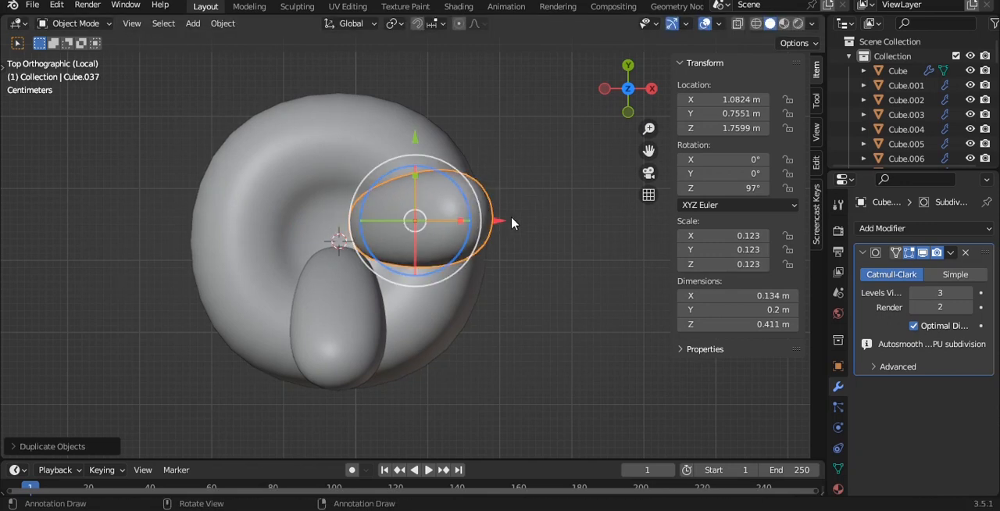
- Duplicate the rotated leaf, turn the copy to 266° about Z and place it at X about 0.872 m, Y about 0.762 m
{"action": "left_click_drag", "start_coordinate": [461, 191], "coordinate": [324, 199]}
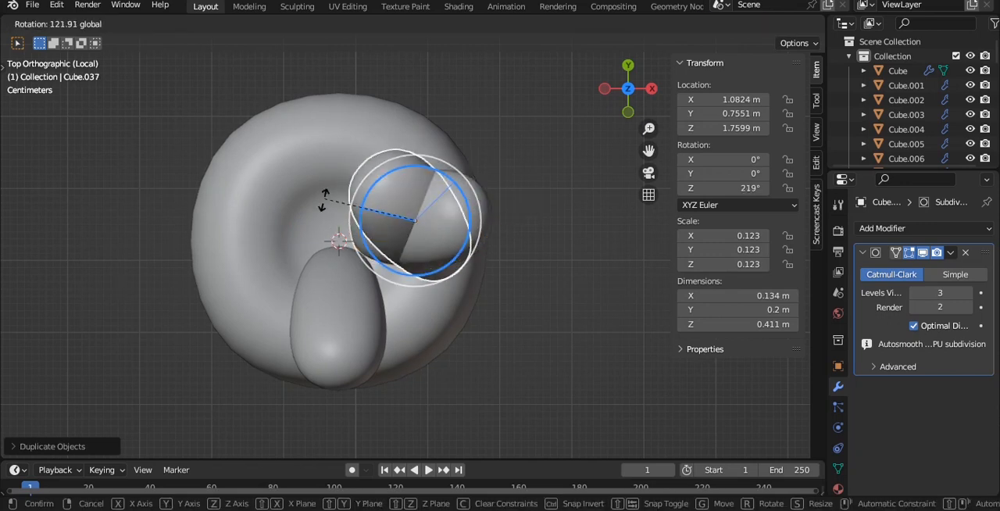
{"action": "left_click_drag", "start_coordinate": [350, 255], "coordinate": [352, 255]}
{"action": "key", "text": "g"}
{"action": "left_click", "coordinate": [365, 257]}
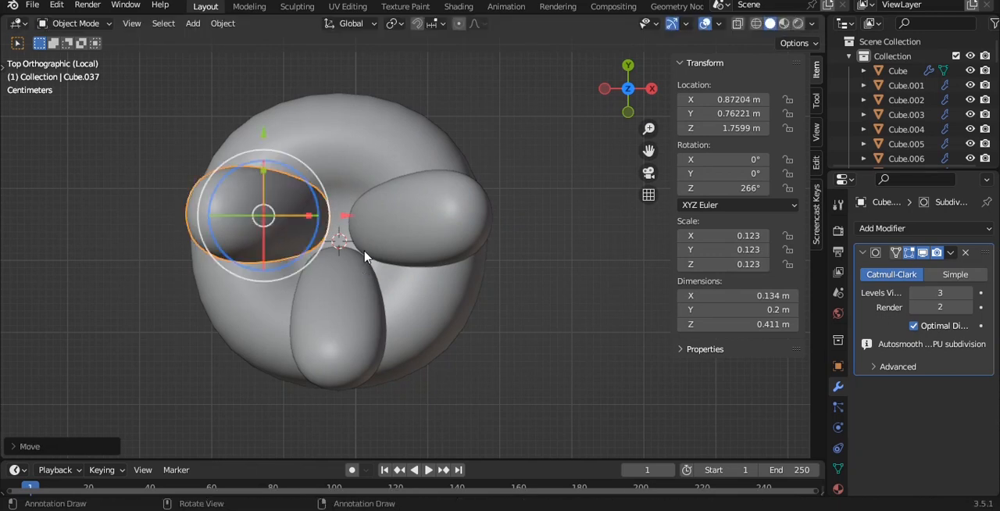
- Duplicate the front leaf backward along Y to about 0.796 m and mirror the copy along Y
{"action": "key", "text": "shift+d"}
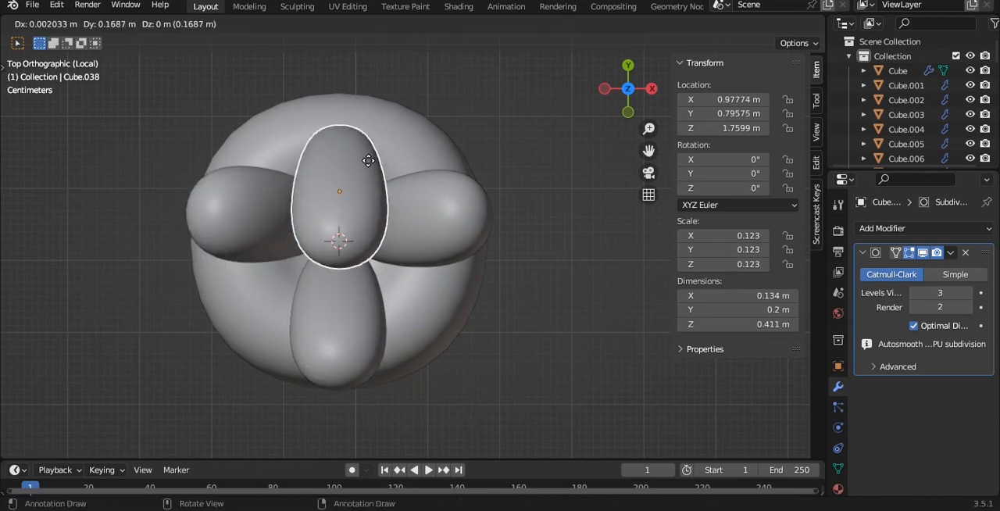
{"action": "left_click", "coordinate": [368, 161]}
{"action": "key", "text": "ctrl+m"}
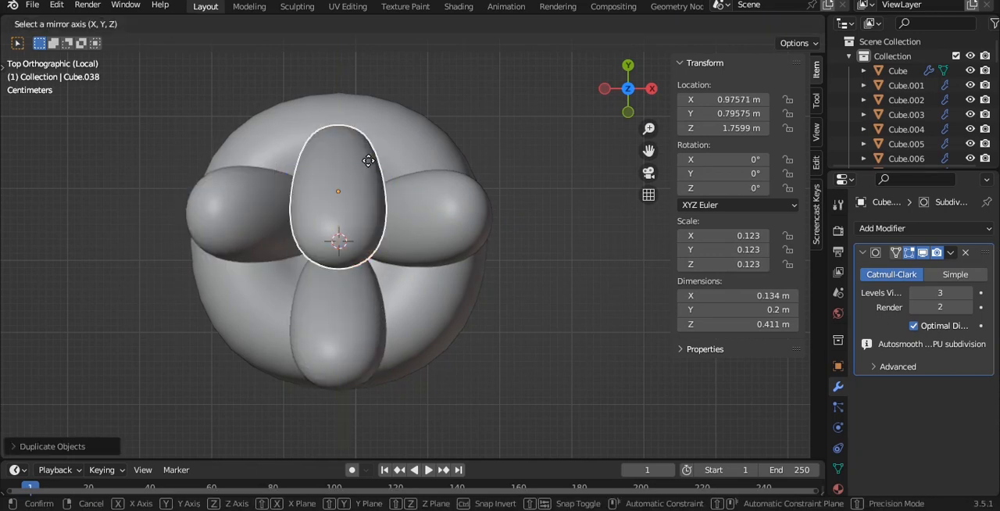
{"action": "key", "text": "y"}
{"action": "key", "text": "Return"}
- Shrink the back leaf to about 0.094 and settle it at Y about 0.805 m, Z about 1.744 m
{"action": "middle_click_drag", "start_coordinate": [469, 197], "coordinate": [418, 123]}
{"action": "mouse_move", "coordinate": [561, 275]}
{"action": "left_mouse_down"}
{"action": "mouse_move", "coordinate": [574, 274]}
{"action": "mouse_move", "coordinate": [566, 267]}
{"action": "mouse_move", "coordinate": [563, 276]}
{"action": "left_mouse_up"}
{"action": "key", "text": "s"}
{"action": "left_click", "coordinate": [575, 240]}
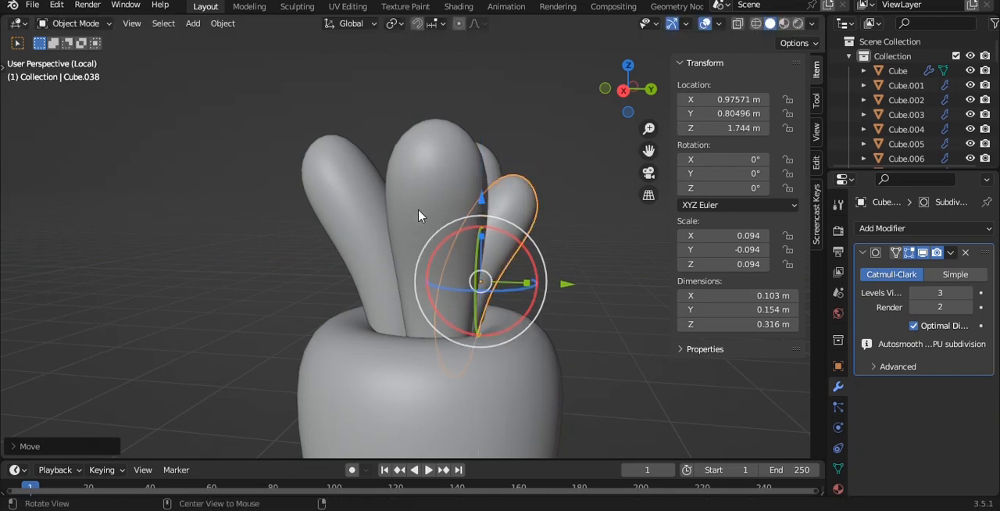
- Sink the leaf on the +X side into the carrot, to X about 1.07 m and Z about 1.708 m
{"action": "middle_click_drag", "start_coordinate": [417, 216], "coordinate": [361, 210]}
{"action": "left_click", "coordinate": [442, 212]}
{"action": "left_click_drag", "start_coordinate": [428, 194], "coordinate": [427, 225]}
{"action": "left_click_drag", "start_coordinate": [506, 316], "coordinate": [499, 313]}
- Shrink the leaf on the -X side to about 0.108 and lower it to Z about 1.725 m
{"action": "middle_click_drag", "start_coordinate": [353, 230], "coordinate": [279, 178]}
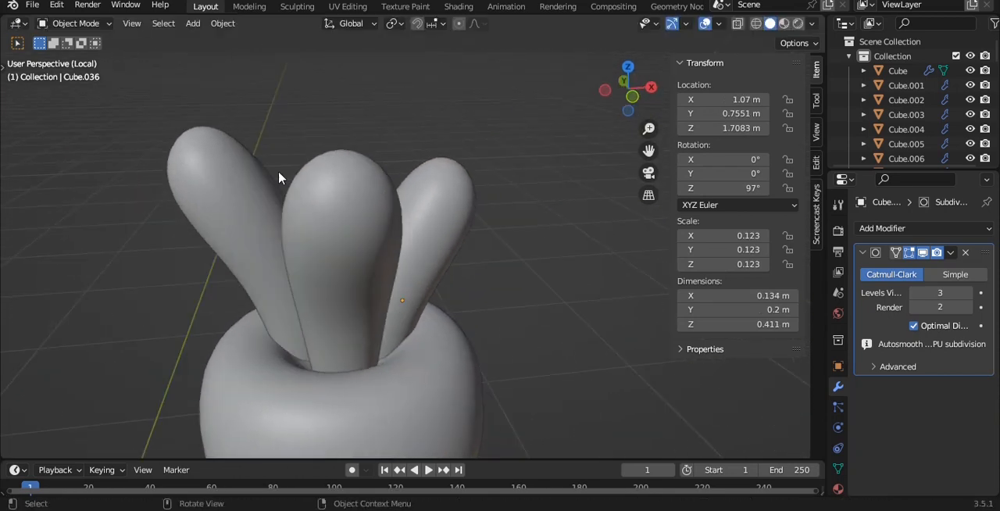
{"action": "key", "text": "s"}
{"action": "left_click", "coordinate": [299, 190]}
{"action": "left_click_drag", "start_coordinate": [260, 190], "coordinate": [264, 211]}
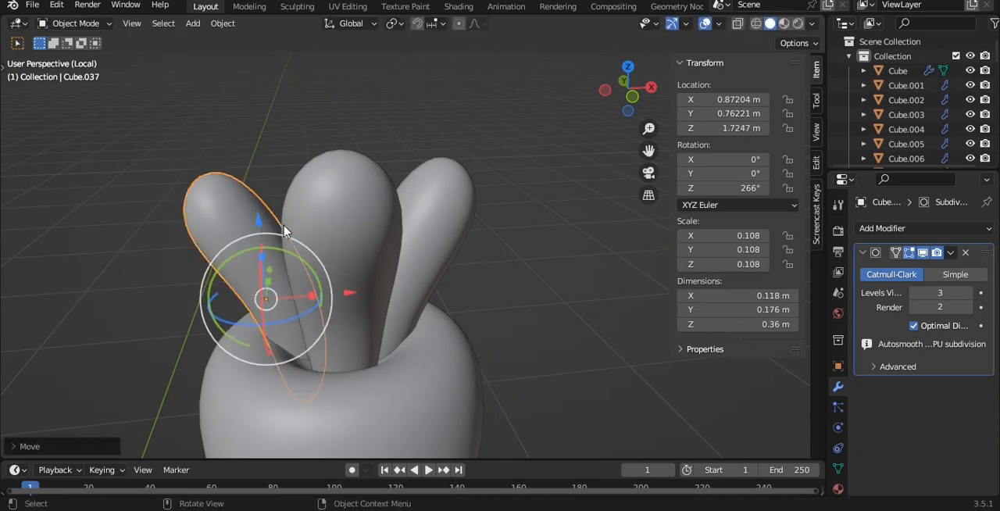
{"action": "left_click", "coordinate": [489, 234]}
- Save the file and select the carrot body together with all its leaves in front view
{"action": "scroll", "coordinate": [465, 234], "scroll_direction": "down", "scroll_amount": 2}
{"action": "left_click_drag", "start_coordinate": [464, 234], "coordinate": [407, 199], "text": "alt"}
{"action": "key", "text": "grave"}
{"action": "left_click", "coordinate": [384, 179]}
{"action": "scroll", "coordinate": [376, 172], "scroll_direction": "down", "scroll_amount": 2}
{"action": "key", "text": "ctrl+s"}
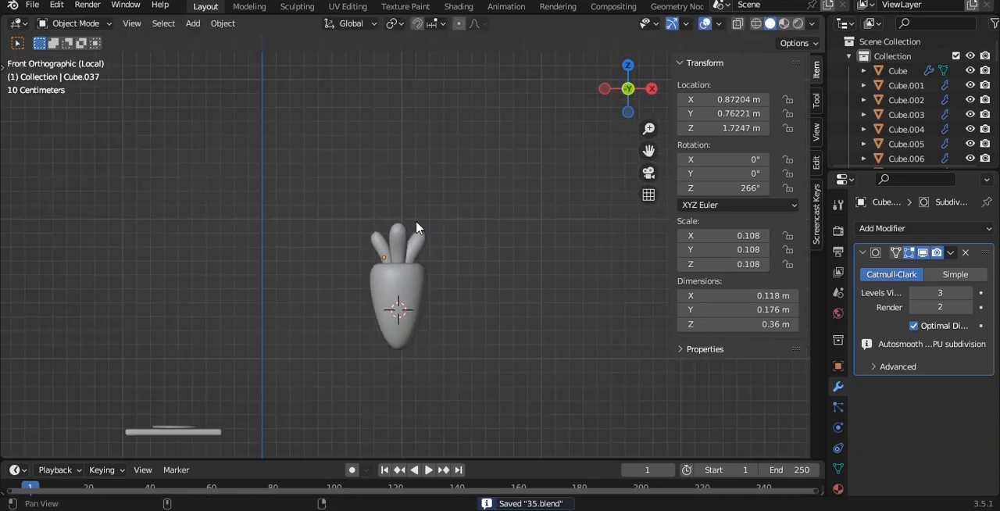
{"action": "scroll", "coordinate": [338, 134], "scroll_direction": "up", "scroll_amount": 4}
{"action": "left_click", "coordinate": [339, 134], "text": "shift"}
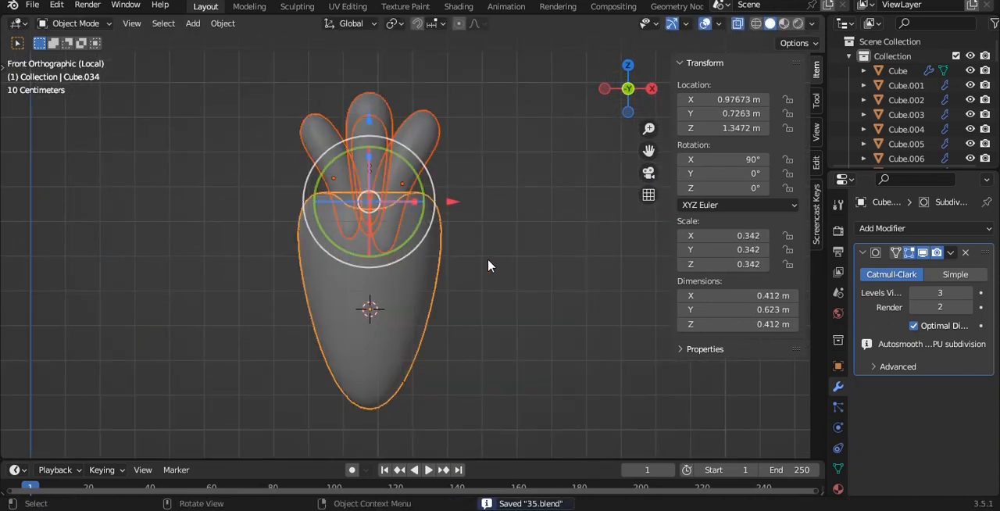
- Parent the selected leaves to the carrot body as the parent object
{"action": "key", "text": "ctrl+p"}
{"action": "left_click", "coordinate": [401, 322]}
{"action": "scroll", "coordinate": [478, 272], "scroll_direction": "down", "scroll_amount": 2}
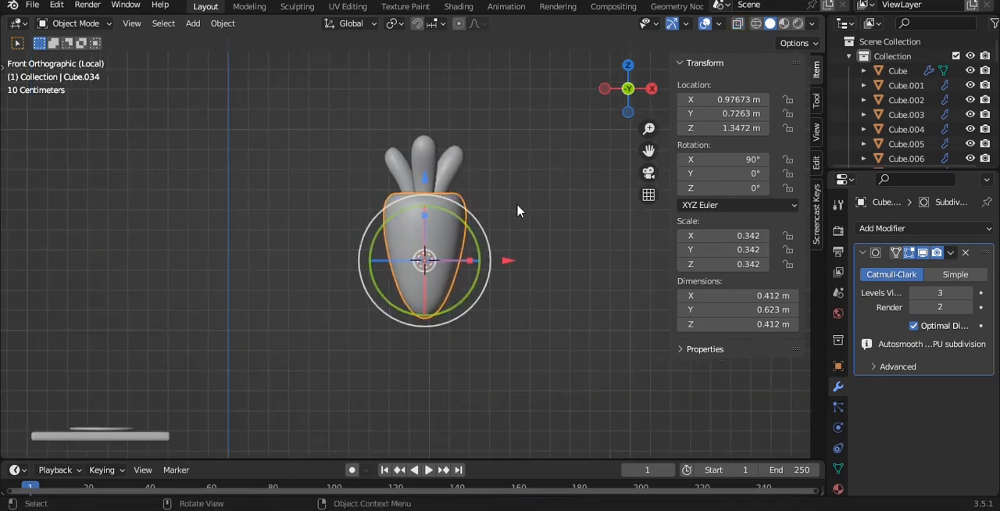
- Shrink the carrot to a scale of about 0.080 and move it above the plate at X about -0.586 m, Z about 0.579 m
{"action": "key", "text": "s"}
{"action": "left_click", "coordinate": [462, 264]}
{"action": "key", "text": "g"}
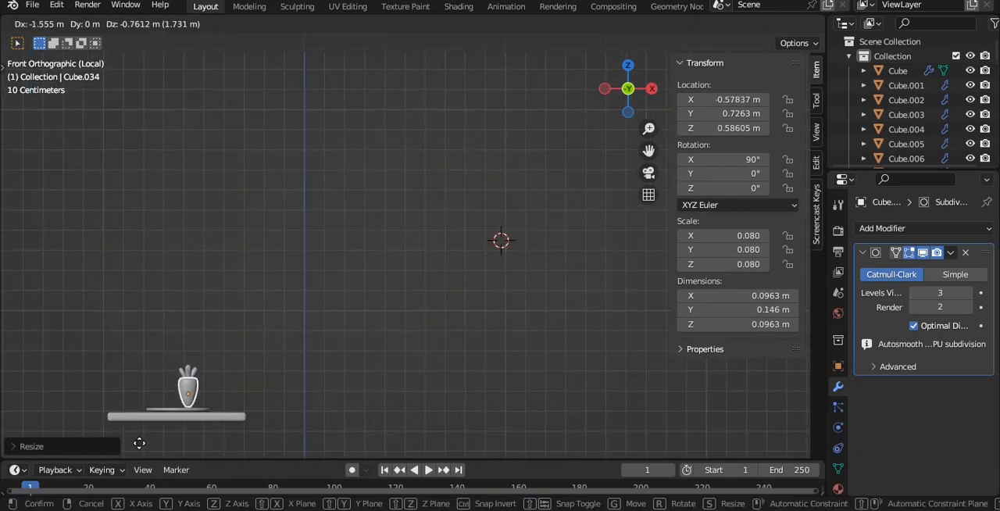
{"action": "left_click", "coordinate": [137, 444]}
- Move the carrot over the plate at Y about 0.428 m and enlarge it to a scale of about 0.100
{"action": "key", "text": "grave"}
{"action": "left_click", "coordinate": [265, 353]}
{"action": "key", "text": "grave"}
{"action": "left_click", "coordinate": [265, 209]}
{"action": "middle_click_drag", "start_coordinate": [197, 263], "coordinate": [313, 292], "text": "shift"}
{"action": "scroll", "coordinate": [306, 282], "scroll_direction": "up", "scroll_amount": 5}
{"action": "left_click_drag", "start_coordinate": [302, 194], "coordinate": [316, 343]}
{"action": "middle_click_drag", "start_coordinate": [330, 358], "coordinate": [350, 237], "text": "shift"}
{"action": "key", "text": "s"}
{"action": "left_click", "coordinate": [389, 242]}
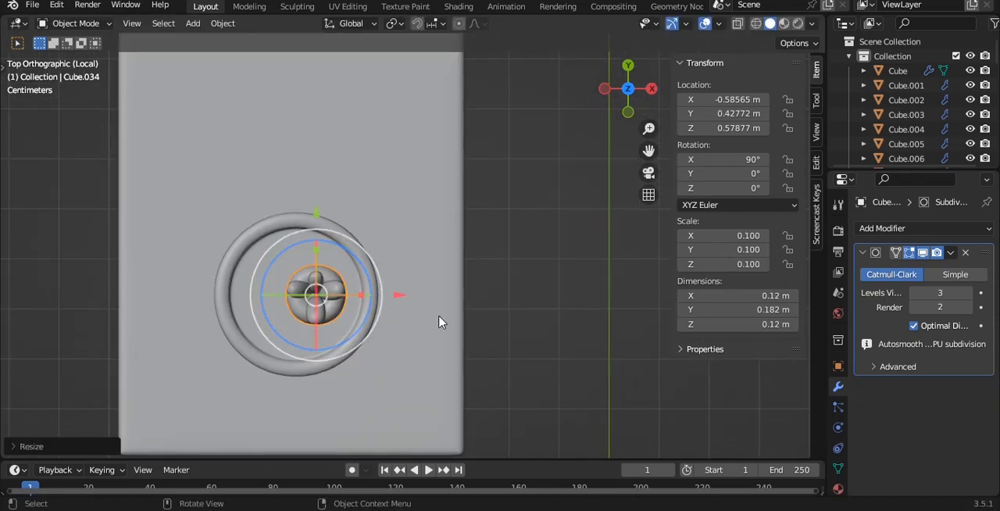
- Lay the carrot down by rotating it 90° about Y, and turn it diagonally to an X rotation of about 29.8°
{"action": "key", "text": "r"}
{"action": "key", "text": "y"}
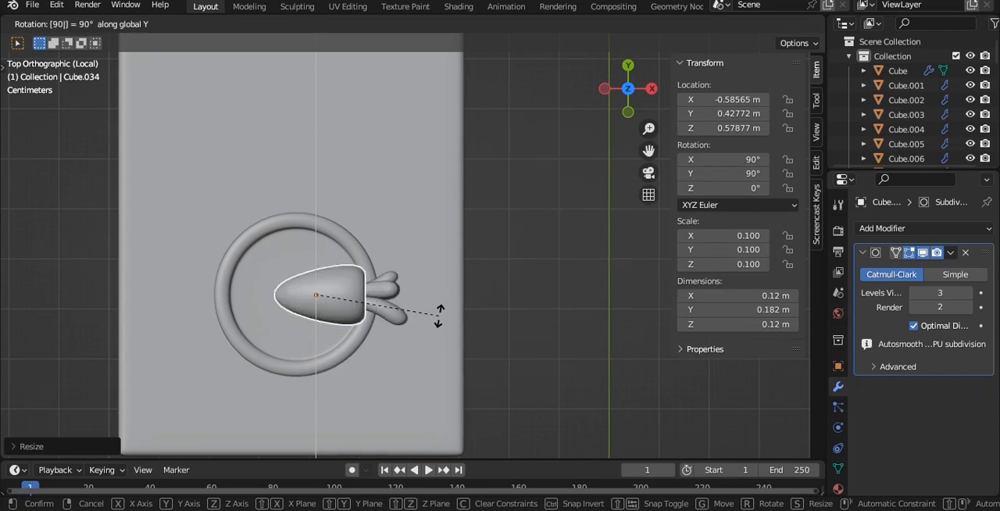
{"action": "key", "text": "Return"}
{"action": "left_click_drag", "start_coordinate": [366, 273], "coordinate": [322, 233]}
{"action": "middle_click_drag", "start_coordinate": [399, 276], "coordinate": [414, 279], "text": "shift"}
{"action": "scroll", "coordinate": [414, 279], "scroll_direction": "up", "scroll_amount": 2}
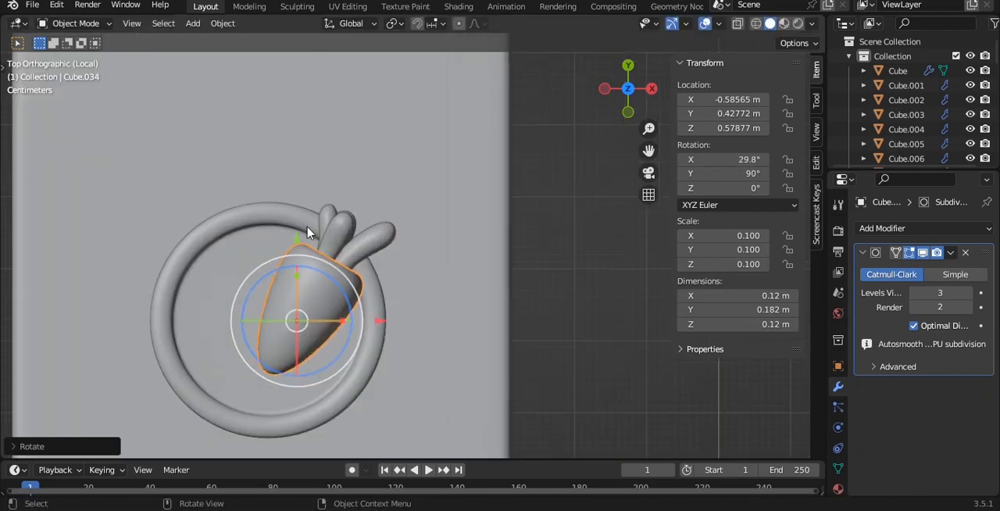
- Shift the carrot within the plate to Y about 0.373 m and shrink it to a scale of about 0.066
{"action": "left_click_drag", "start_coordinate": [298, 237], "coordinate": [298, 278]}
{"action": "key", "text": "s"}
{"action": "left_click", "coordinate": [400, 335]}
- Lower the carrot onto the plate at Z about 0.536 m and tilt it to a rotation of about 72.2°, 74°, 42.5°
{"action": "key", "text": "grave"}
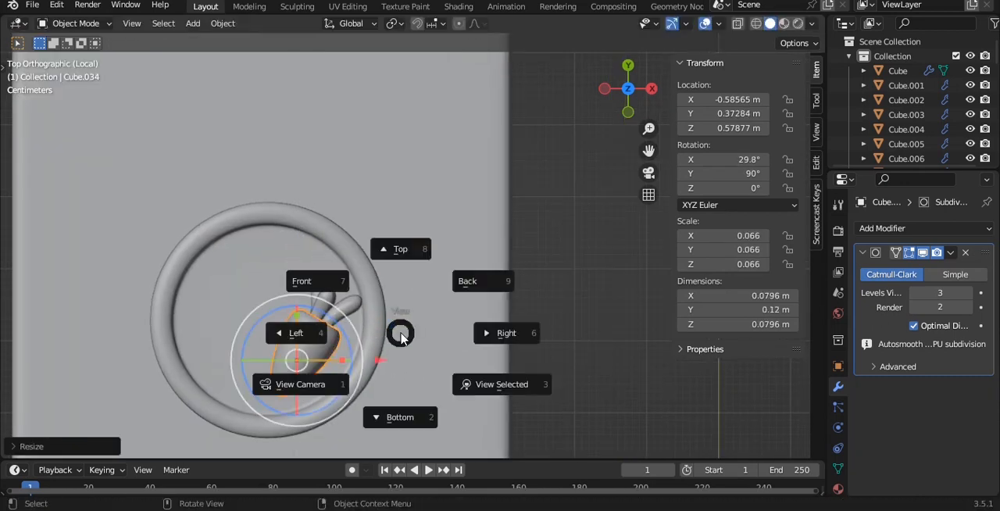
{"action": "left_click", "coordinate": [350, 286]}
{"action": "middle_click_drag", "start_coordinate": [351, 286], "coordinate": [441, 329], "text": "shift"}
{"action": "scroll", "coordinate": [402, 273], "scroll_direction": "up", "scroll_amount": 3}
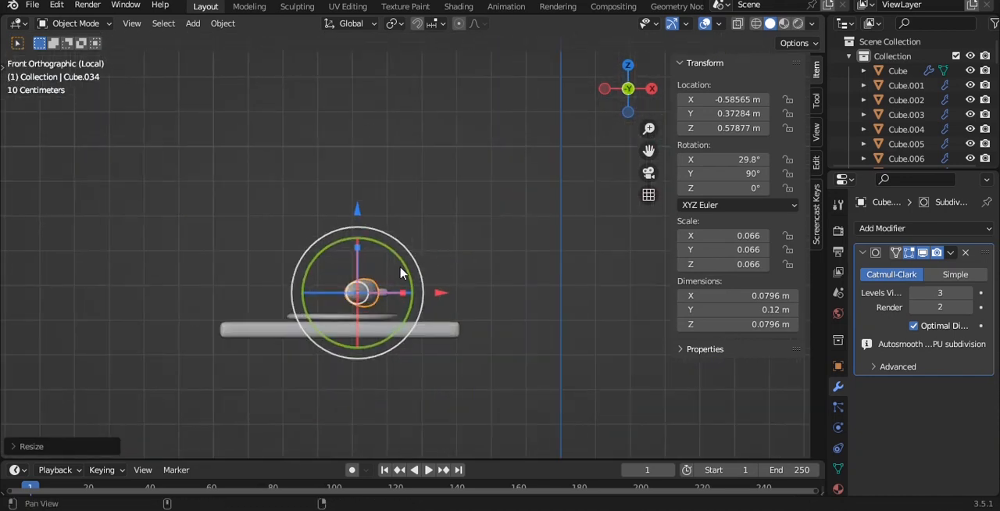
{"action": "left_click_drag", "start_coordinate": [346, 206], "coordinate": [346, 220]}
{"action": "middle_click_drag", "start_coordinate": [458, 222], "coordinate": [474, 317]}
{"action": "key", "text": "r"}
{"action": "left_click", "coordinate": [294, 206]}
{"action": "key", "text": "g"}
{"action": "left_click", "coordinate": [376, 225]}
- Add a UV sphere and isolate it from the rest of the scene
{"action": "key", "text": "shift+a"}
{"action": "mouse_move", "coordinate": [469, 212]}
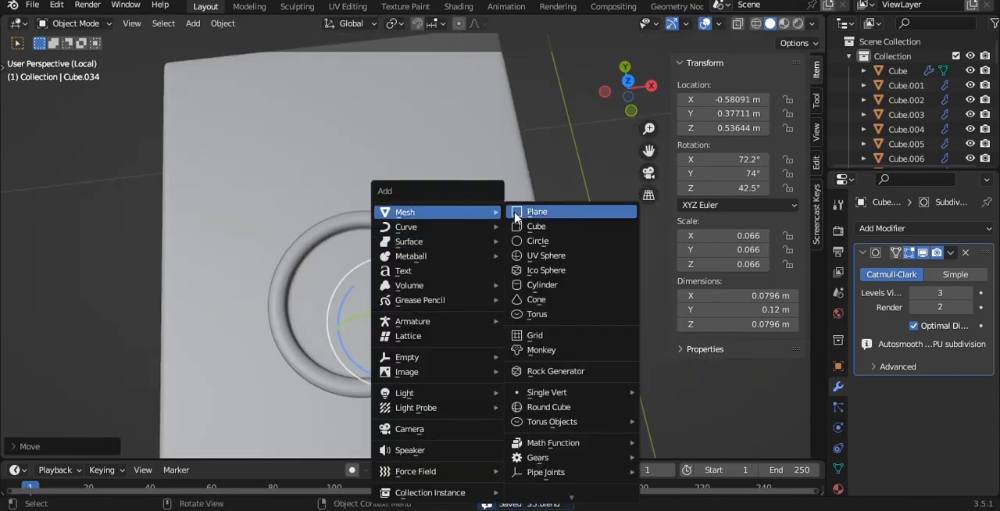
{"action": "left_click", "coordinate": [548, 259]}
{"action": "key", "text": "grave"}
{"action": "left_click", "coordinate": [509, 217]}
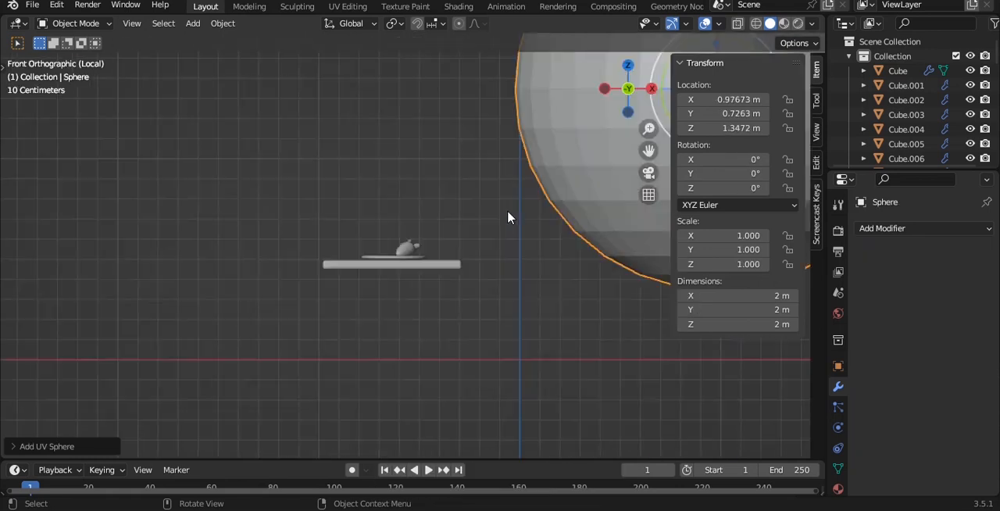
{"action": "scroll", "coordinate": [508, 216], "scroll_direction": "down", "scroll_amount": 10}
{"action": "key", "text": "slash"}
{"action": "key", "text": "slash"}
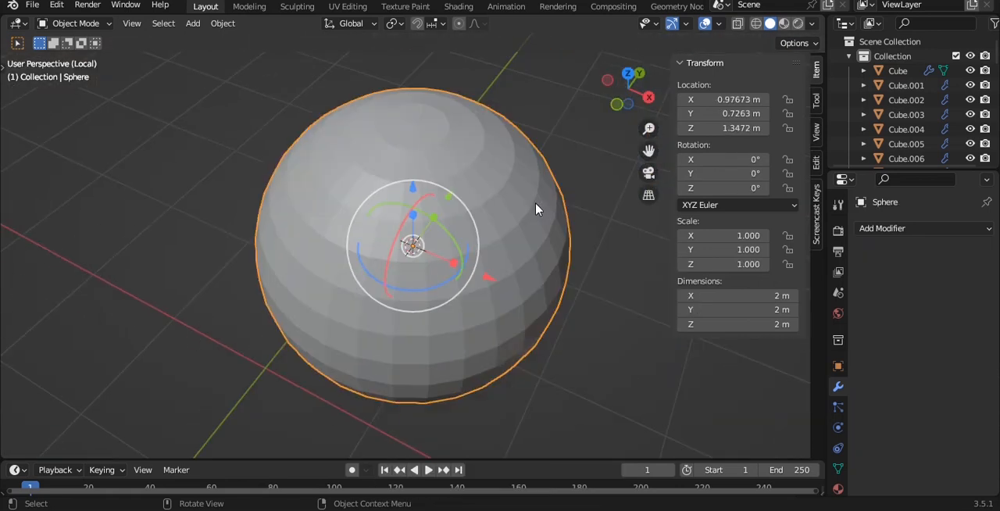
- Smooth the sphere's shading and give it a level 3 Catmull-Clark subdivision surface
{"action": "right_click", "coordinate": [536, 208]}
{"action": "left_click", "coordinate": [536, 195]}
{"action": "key", "text": "KP_1"}
{"action": "middle_click_drag", "start_coordinate": [504, 200], "coordinate": [440, 217], "text": "shift"}
{"action": "key", "text": "ctrl+3"}
{"action": "scroll", "coordinate": [480, 211], "scroll_direction": "up", "scroll_amount": 2}
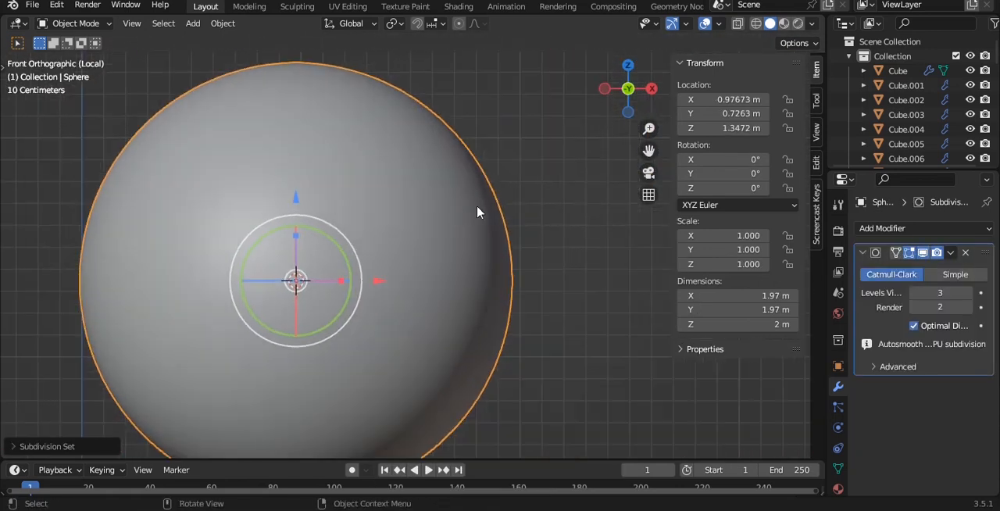
{"action": "scroll", "coordinate": [480, 212], "scroll_direction": "down", "scroll_amount": 2}
- Edit the sphere's mesh with its topmost vertex selected and proportional editing enabled
{"action": "key", "text": "Tab"}
{"action": "left_click", "coordinate": [335, 105]}
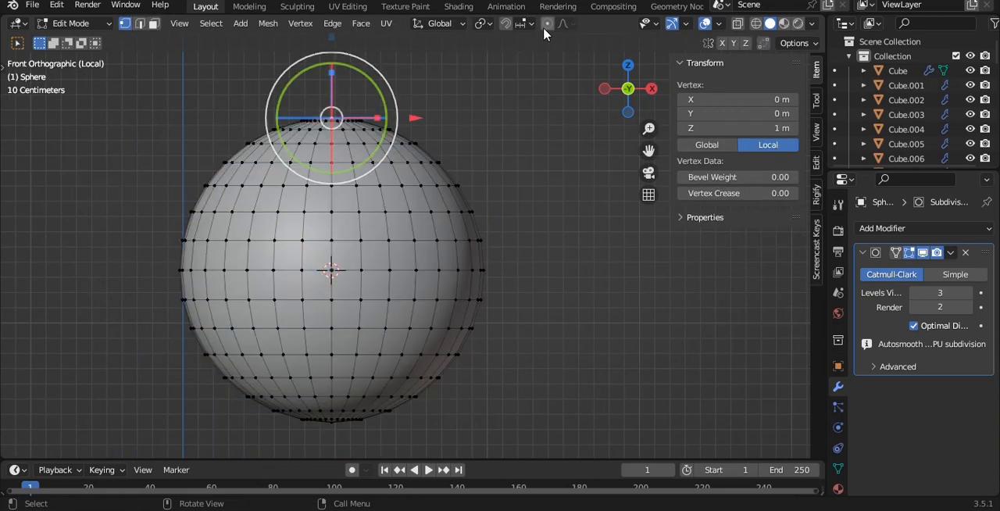
{"action": "key", "text": "g"}
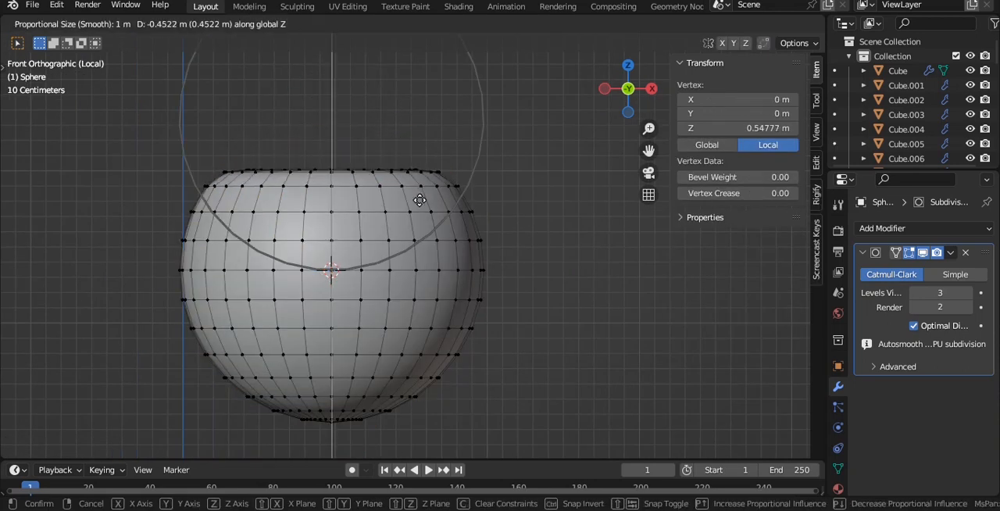
{"action": "scroll", "coordinate": [420, 200], "scroll_direction": "down", "scroll_amount": 8}
{"action": "scroll", "coordinate": [419, 200], "scroll_direction": "up", "scroll_amount": 4}
{"action": "right_click", "coordinate": [419, 201]}
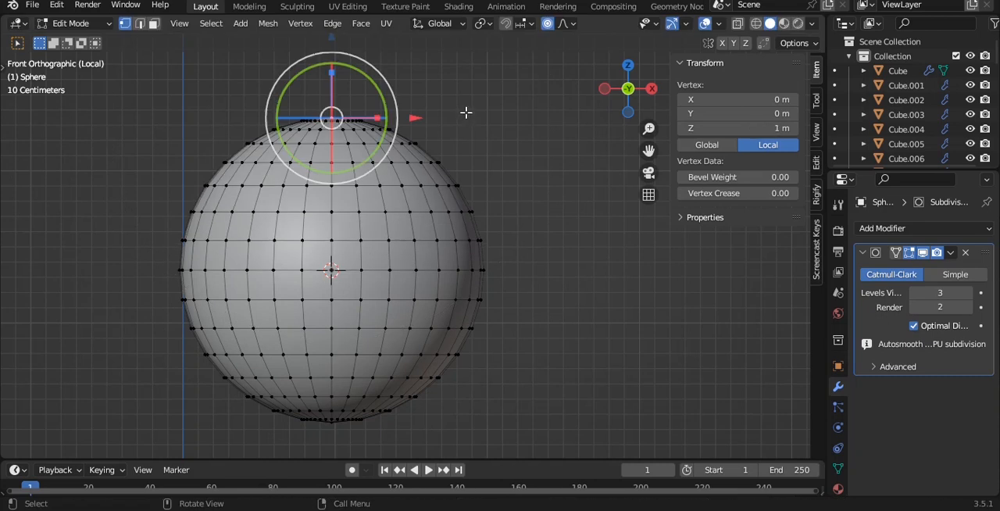
- Flatten the sphere's top by lowering the top vertex to Z about 0.62 m with a 1.1 m proportional radius, and select the bottom vertex
{"action": "key", "text": "g"}
{"action": "key", "text": "z"}
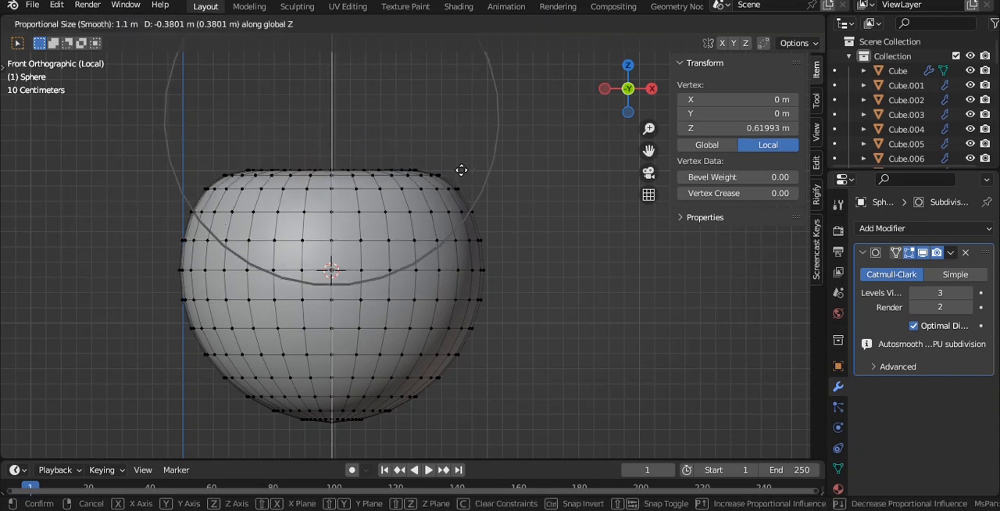
{"action": "left_click", "coordinate": [462, 176]}
{"action": "left_click", "coordinate": [328, 432]}
- Try to flatten the sphere's underside by raising its bottom vertex with a proportional radius of about 1.46 m, and undo it
{"action": "key", "text": "g"}
{"action": "scroll", "coordinate": [469, 199], "scroll_direction": "down", "scroll_amount": 1}
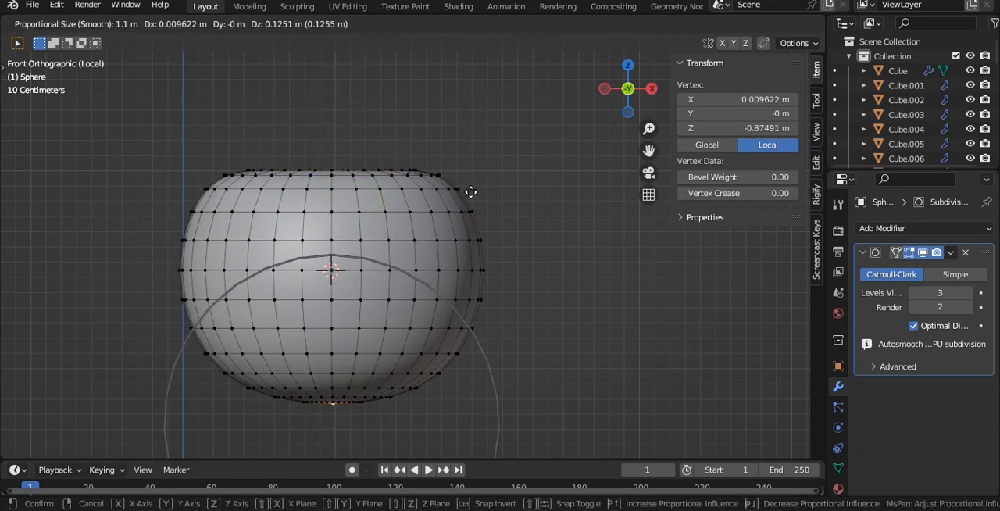
{"action": "scroll", "coordinate": [471, 161], "scroll_direction": "down", "scroll_amount": 3}
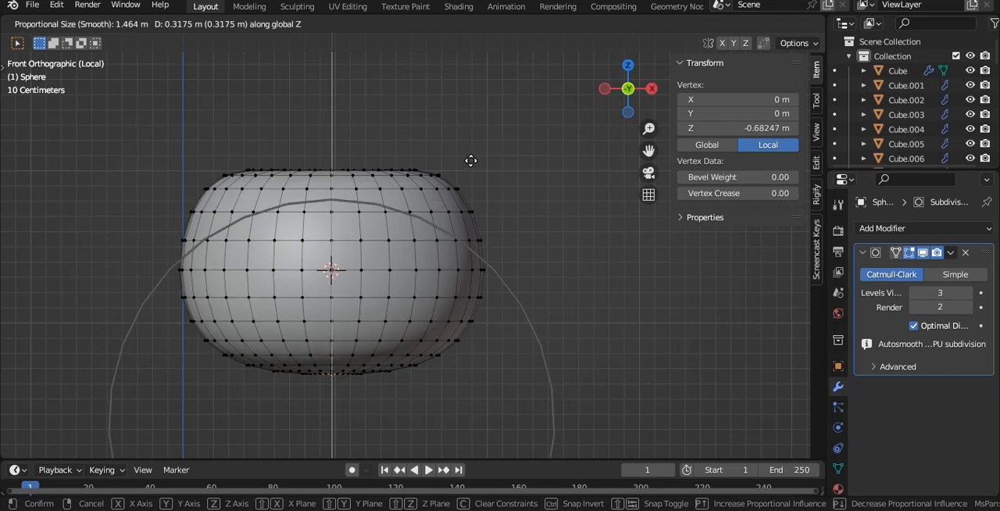
{"action": "left_click", "coordinate": [471, 155]}
{"action": "key", "text": "Tab"}
{"action": "key", "text": "ctrl+z"}
{"action": "key", "text": "ctrl+z"}
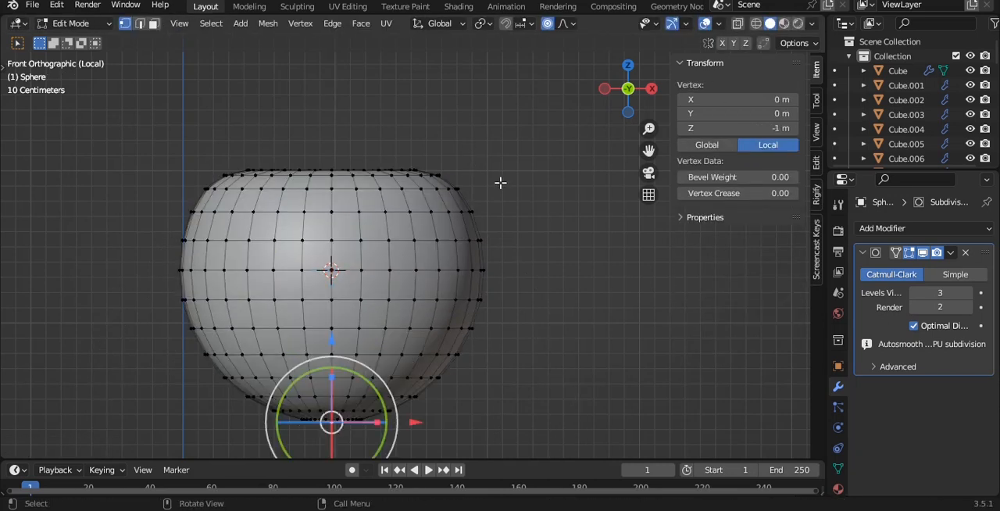
- Flatten the underside by raising the bottom vertex to Z about -0.7 m with a 1.21 m proportional radius, and set viewport subdivision to 2
{"action": "key", "text": "g"}
{"action": "key", "text": "z"}
{"action": "scroll", "coordinate": [500, 141], "scroll_direction": "up", "scroll_amount": 2}
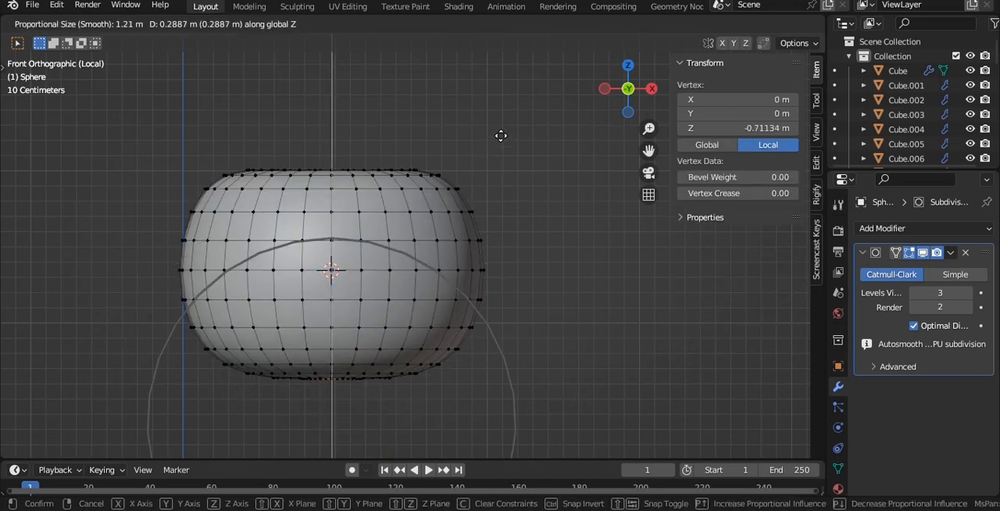
{"action": "left_click", "coordinate": [501, 139]}
{"action": "key", "text": "Tab"}
{"action": "middle_click_drag", "start_coordinate": [452, 112], "coordinate": [446, 185]}
- Narrow the upper part by scaling around the top vertex to about 0.297 with a proportional size of about 1.46
{"action": "key", "text": "Tab"}
{"action": "key", "text": "KP_1"}
{"action": "key", "text": "s"}
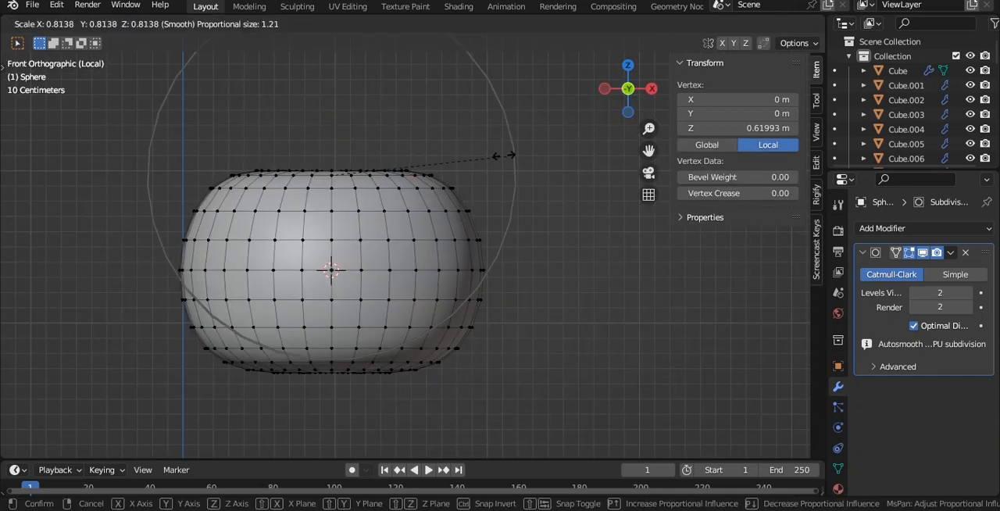
{"action": "scroll", "coordinate": [464, 147], "scroll_direction": "up", "scroll_amount": 3}
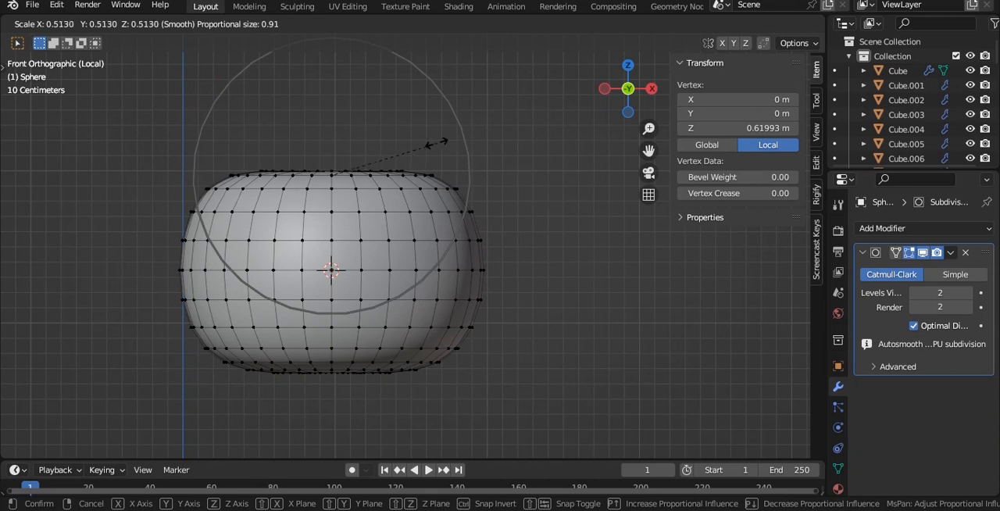
{"action": "scroll", "coordinate": [437, 142], "scroll_direction": "down", "scroll_amount": 5}
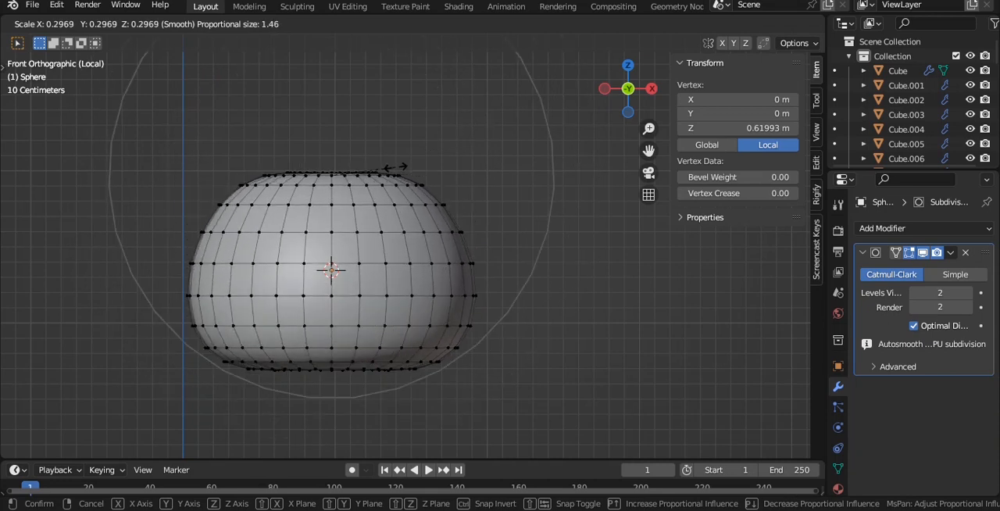
{"action": "left_click", "coordinate": [395, 167]}
{"action": "key", "text": "Tab"}
- Save the file and add a second UV sphere at the centre of the flattened one
{"action": "key", "text": "grave"}
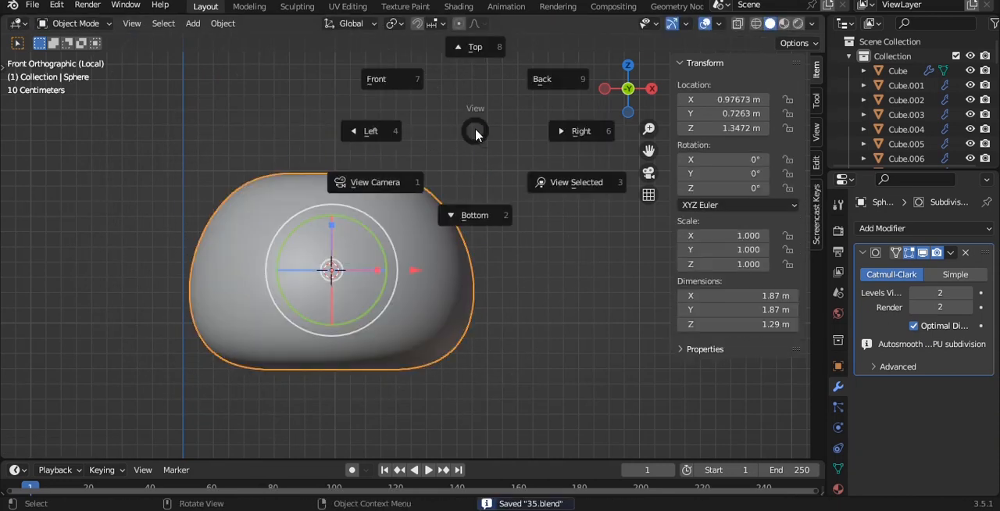
{"action": "left_click", "coordinate": [471, 96]}
{"action": "key", "text": "shift+a"}
{"action": "mouse_move", "coordinate": [471, 100]}
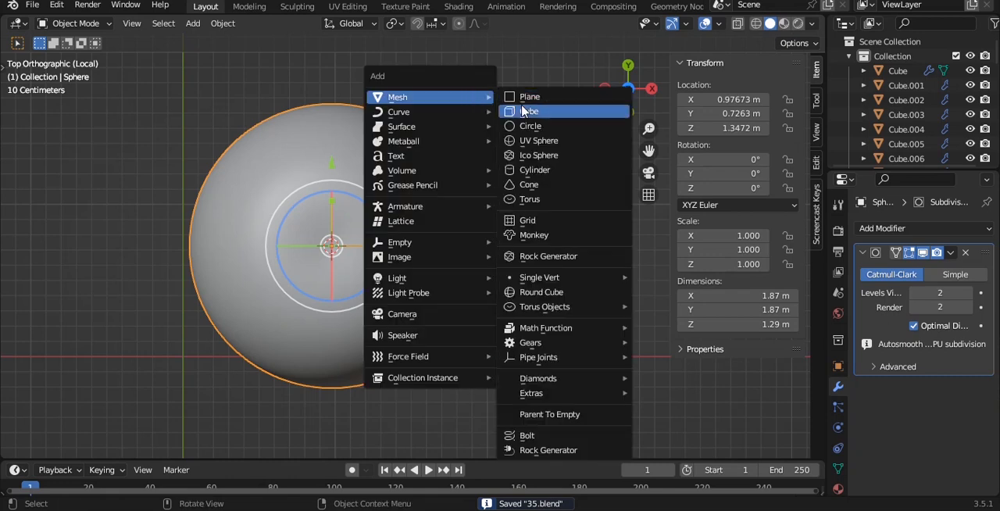
{"action": "key", "text": "shift+a"}
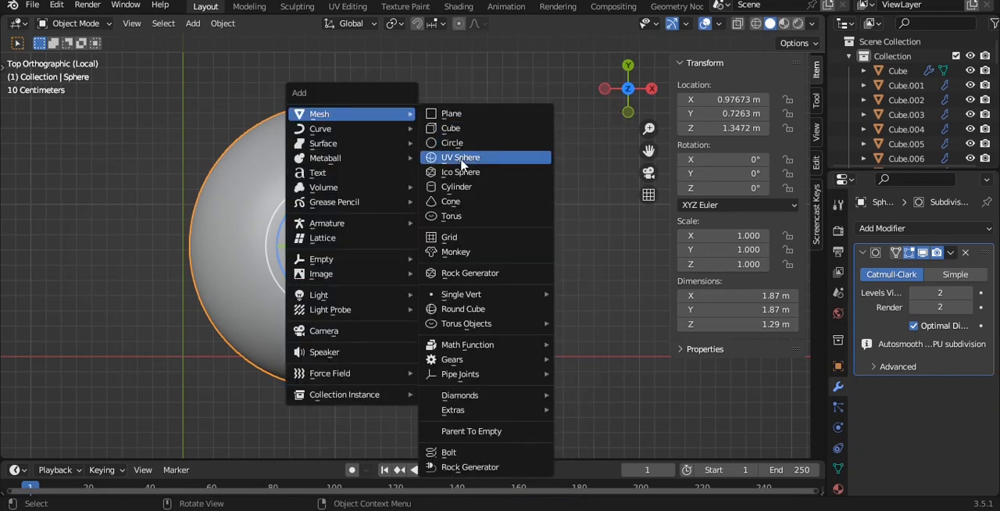
{"action": "left_click", "coordinate": [461, 157]}
- Flatten the new sphere to a Z scale of about 0.234
{"action": "key", "text": "grave"}
{"action": "left_click", "coordinate": [438, 125]}
{"action": "key", "text": "s"}
{"action": "key", "text": "z"}
{"action": "left_click", "coordinate": [417, 186]}
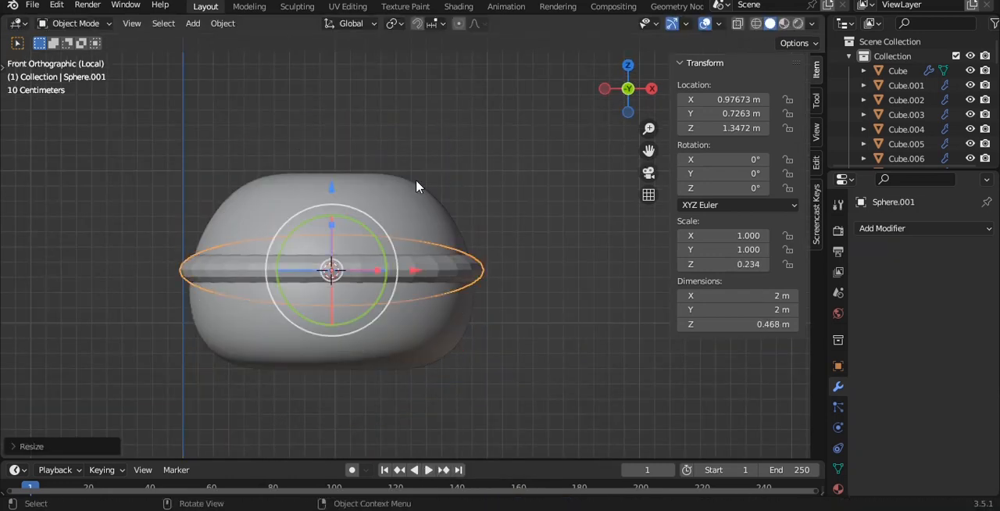
- Give the flattened sphere a level 3 subdivision surface and shrink it to an X and Y scale of about 0.200
{"action": "key", "text": "ctrl+3"}
{"action": "key", "text": "s"}
{"action": "left_click", "coordinate": [364, 248]}
- Raise the small disc onto the top of the body at Z about 1.991 m
{"action": "key", "text": "g"}
{"action": "key", "text": "z"}
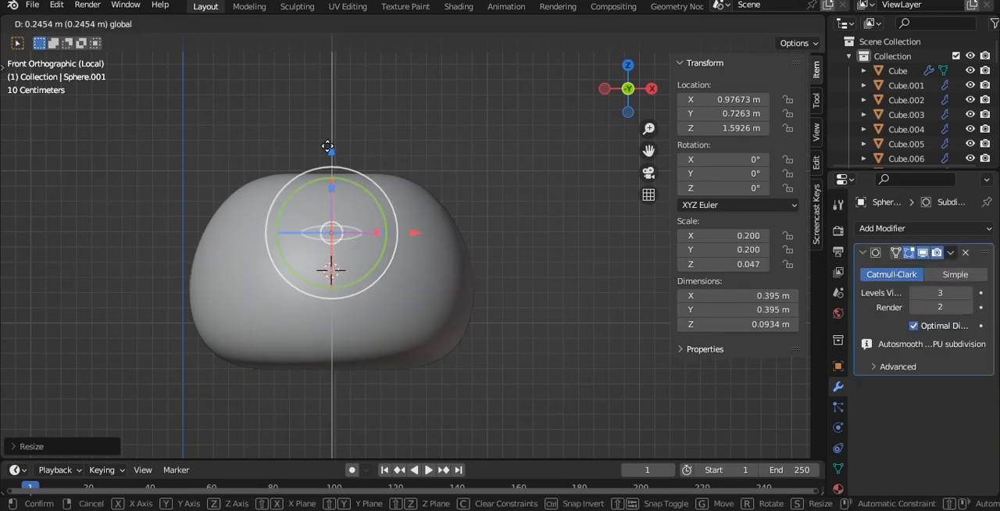
{"action": "left_click_drag", "start_coordinate": [329, 96], "coordinate": [329, 97]}
{"action": "scroll", "coordinate": [404, 133], "scroll_direction": "up", "scroll_amount": 5}
{"action": "middle_click_drag", "start_coordinate": [404, 134], "coordinate": [551, 315], "text": "shift"}
{"action": "left_click_drag", "start_coordinate": [355, 154], "coordinate": [354, 160]}
- Check the disc from above and thicken it to a Z scale of about 0.091
{"action": "key", "text": "grave"}
{"action": "left_click", "coordinate": [531, 142]}
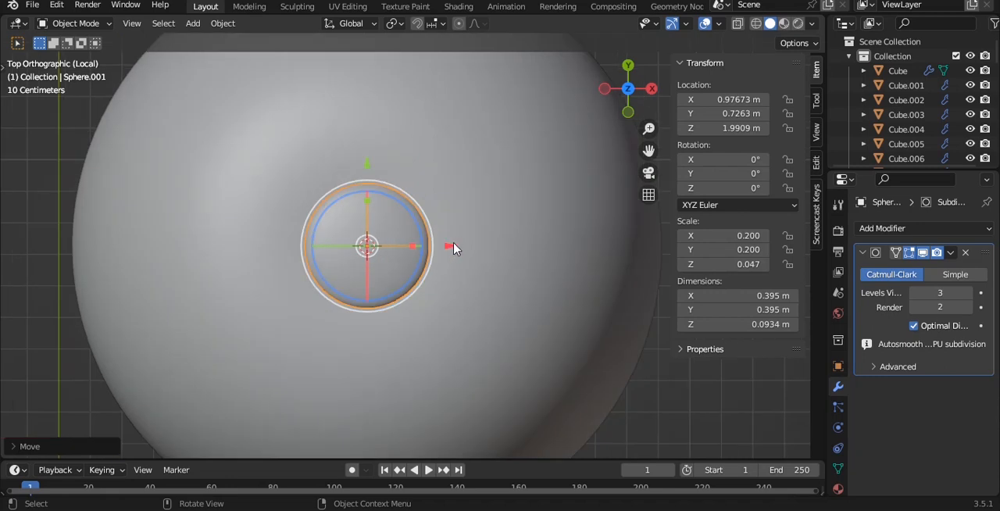
{"action": "key", "text": "alt+z"}
{"action": "key", "text": "alt+z"}
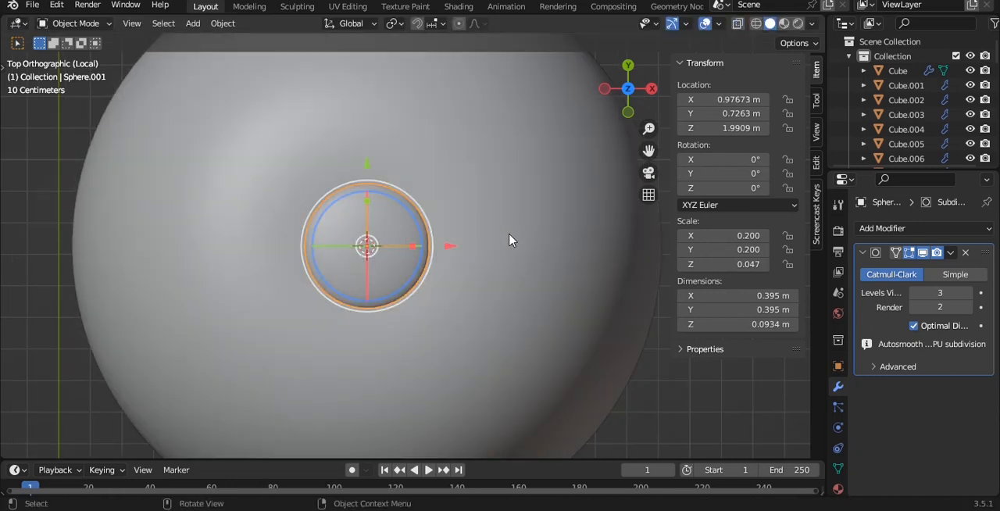
{"action": "middle_click_drag", "start_coordinate": [508, 240], "coordinate": [406, 193]}
{"action": "left_click_drag", "start_coordinate": [367, 199], "coordinate": [360, 155]}
- Raise the disc to Z about 2.031 m and thin it to a Z scale of about 0.083
{"action": "key", "text": "grave"}
{"action": "left_click", "coordinate": [470, 204]}
{"action": "key", "text": "g"}
{"action": "key", "text": "z"}
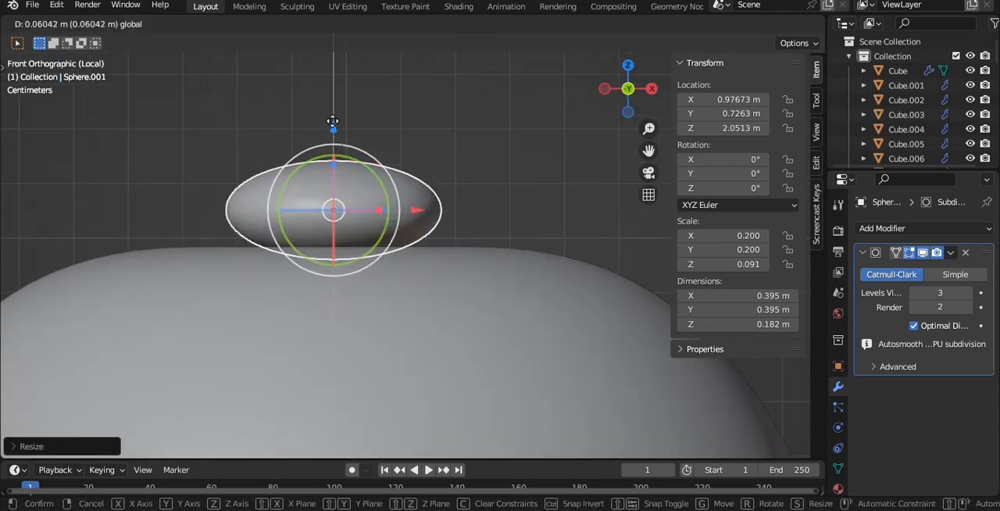
{"action": "left_click", "coordinate": [516, 153]}
{"action": "key", "text": "s"}
{"action": "key", "text": "z"}
{"action": "left_click", "coordinate": [493, 167]}
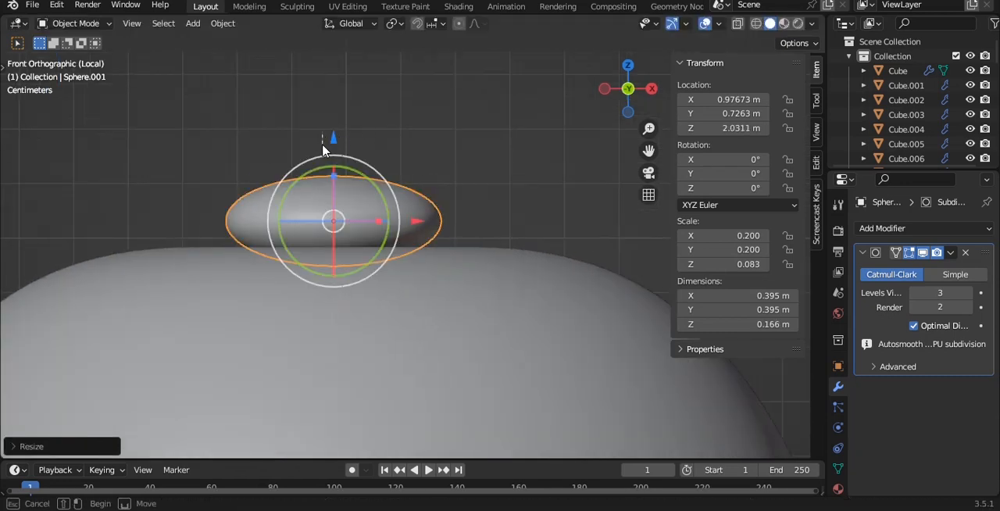
- Add a cube scaled to about 0.157 with a level 3 subdivision surface and shift it beside the disc at X about 1.241 m
{"action": "key", "text": "KP_Divide"}
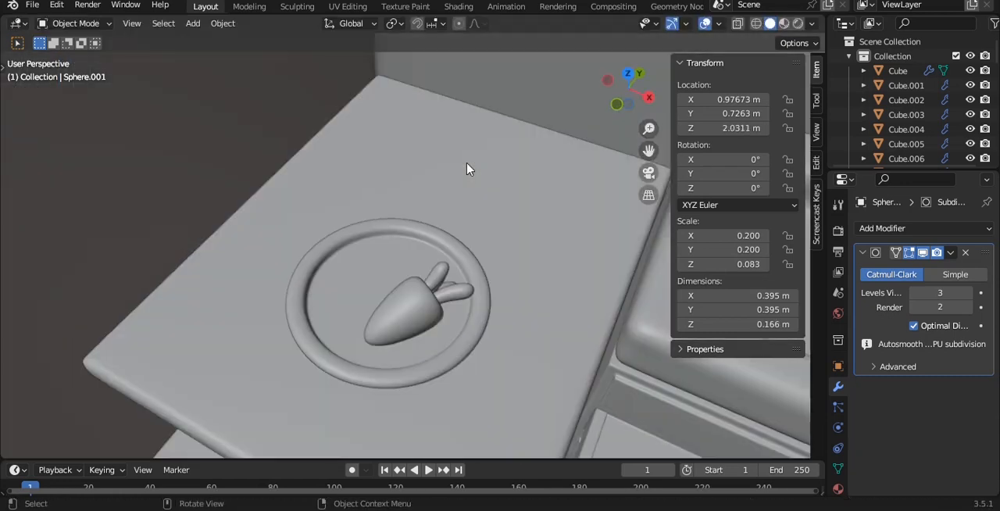
{"action": "key", "text": "KP_Divide"}
{"action": "key", "text": "KP_7"}
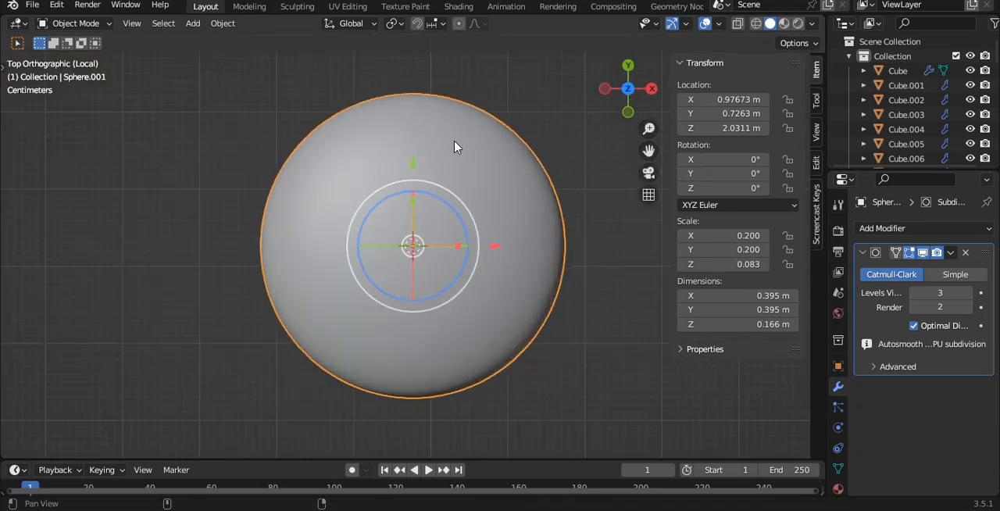
{"action": "scroll", "coordinate": [447, 167], "scroll_direction": "down", "scroll_amount": 3}
{"action": "key", "text": "shift+a"}
{"action": "mouse_move", "coordinate": [476, 138]}
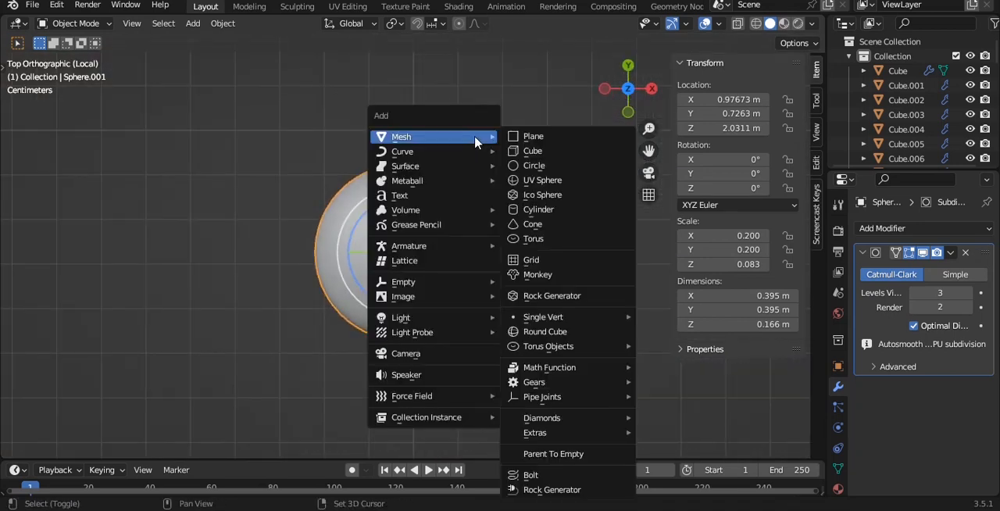
{"action": "left_click", "coordinate": [535, 150]}
{"action": "key", "text": "s"}
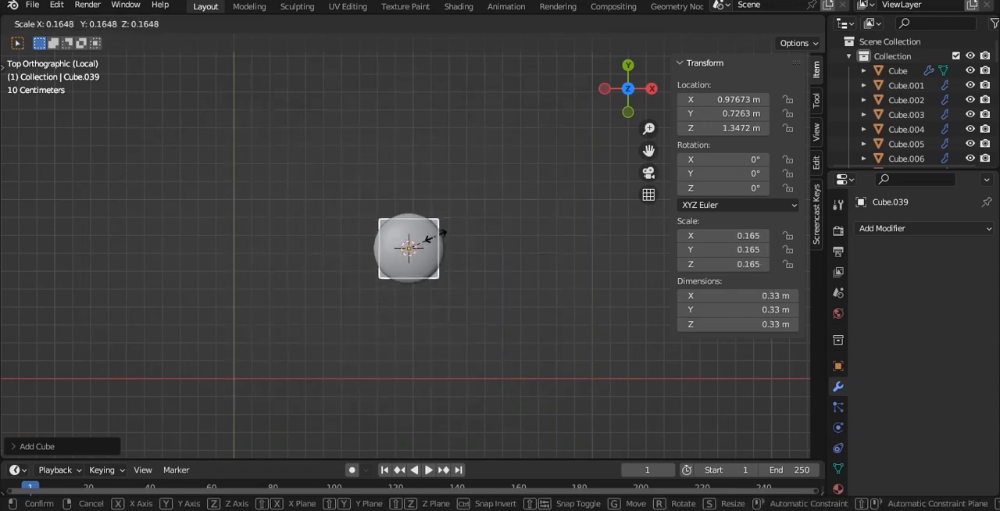
{"action": "left_click", "coordinate": [438, 246]}
{"action": "key", "text": "ctrl+3"}
{"action": "left_click_drag", "start_coordinate": [495, 253], "coordinate": [562, 251]}
{"action": "scroll", "coordinate": [516, 266], "scroll_direction": "up", "scroll_amount": 5}
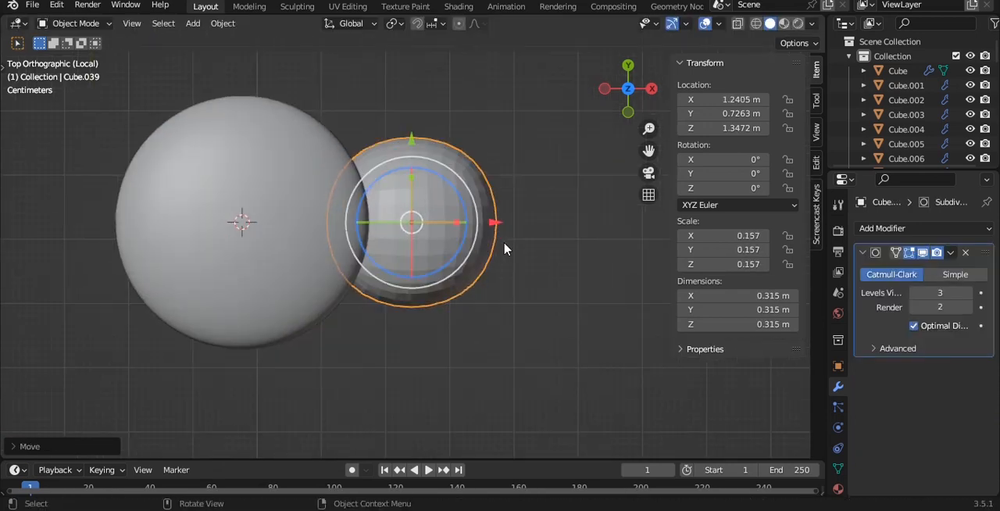
- Shade the new piece smooth and pull its outer-end vertices along X to a local position of about 1.855 m
{"action": "right_click", "coordinate": [499, 184]}
{"action": "left_click", "coordinate": [499, 179]}
{"action": "key", "text": "Tab"}
{"action": "key", "text": "alt+z"}
{"action": "left_click_drag", "start_coordinate": [467, 79], "coordinate": [601, 396]}
{"action": "middle_click_drag", "start_coordinate": [549, 298], "coordinate": [470, 308], "text": "shift"}
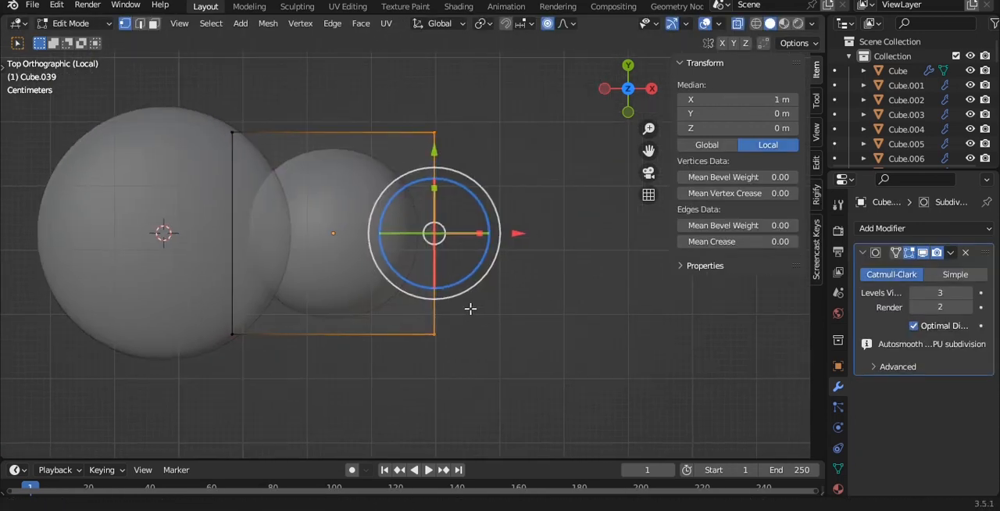
{"action": "key", "text": "s"}
{"action": "key", "text": "Escape"}
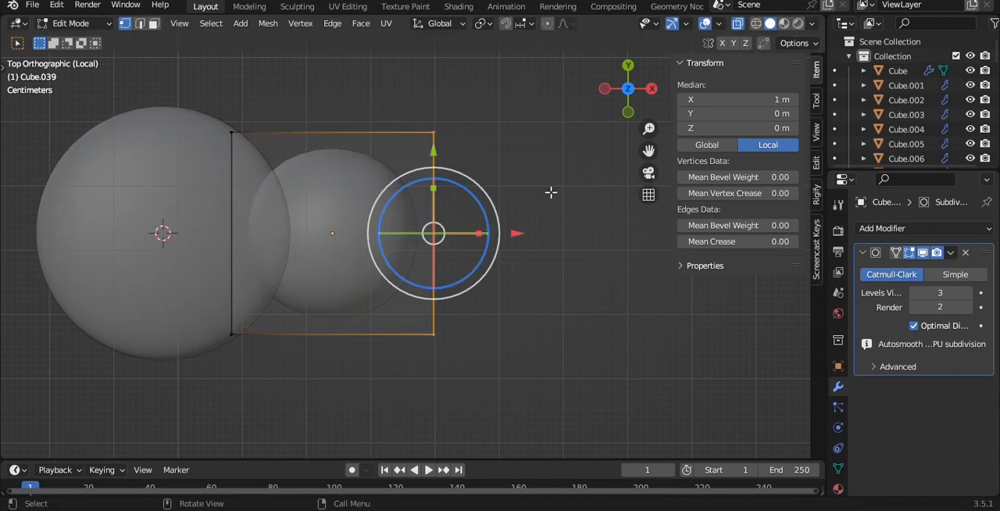
{"action": "key", "text": "g"}
{"action": "key", "text": "x"}
{"action": "left_click", "coordinate": [594, 242]}
- Taper the piece into a leaf by shrinking its outer end to a scale of about 0.20 and narrowing its inner end
{"action": "key", "text": "s"}
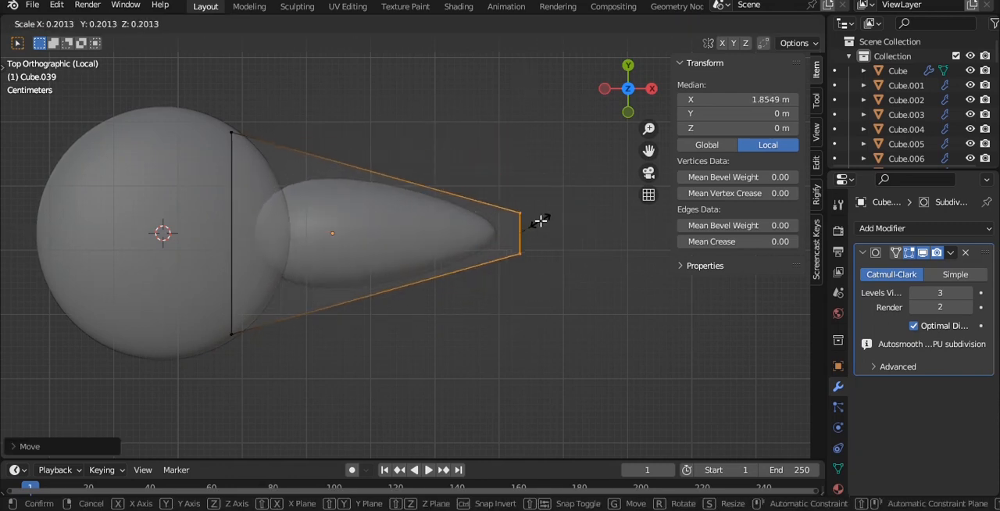
{"action": "left_click", "coordinate": [541, 221]}
{"action": "left_click_drag", "start_coordinate": [183, 98], "coordinate": [316, 389]}
{"action": "left_click_drag", "start_coordinate": [540, 248], "coordinate": [505, 114], "text": "alt"}
{"action": "scroll", "coordinate": [507, 265], "scroll_direction": "down", "scroll_amount": 3}
{"action": "key", "text": "grave"}
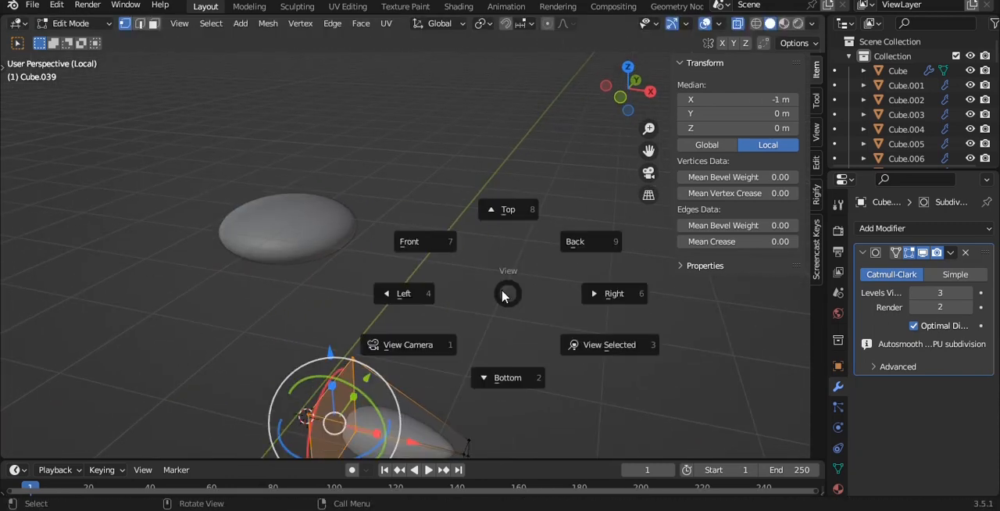
{"action": "left_click", "coordinate": [449, 245]}
{"action": "middle_click_drag", "start_coordinate": [512, 381], "coordinate": [515, 264], "text": "shift"}
{"action": "key", "text": "s"}
{"action": "left_click", "coordinate": [438, 308]}
{"action": "key", "text": "Tab"}
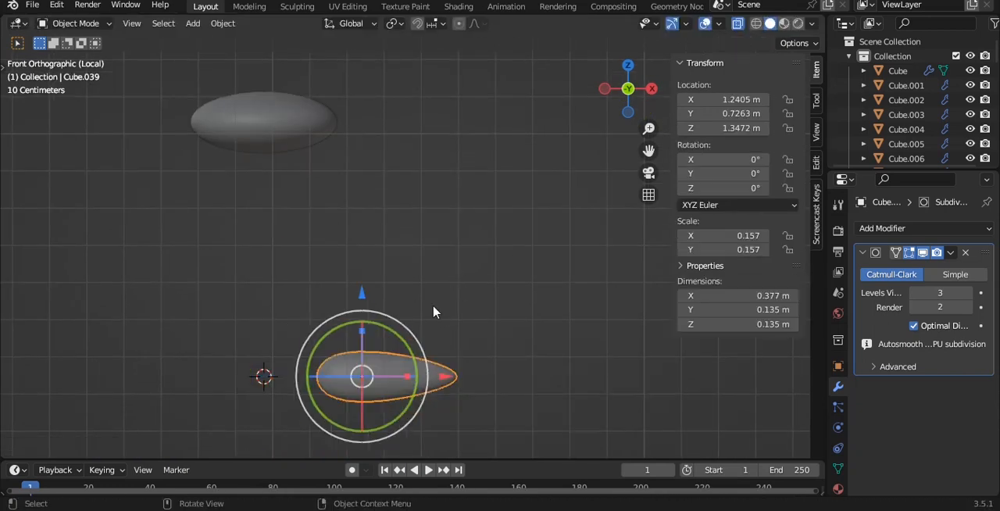
- Raise the leaf to the disc's height at Z about 2.021 m and flatten it to a Z scale of about 0.089
{"action": "left_click_drag", "start_coordinate": [367, 298], "coordinate": [366, 44]}
{"action": "key", "text": "KP_Decimal"}
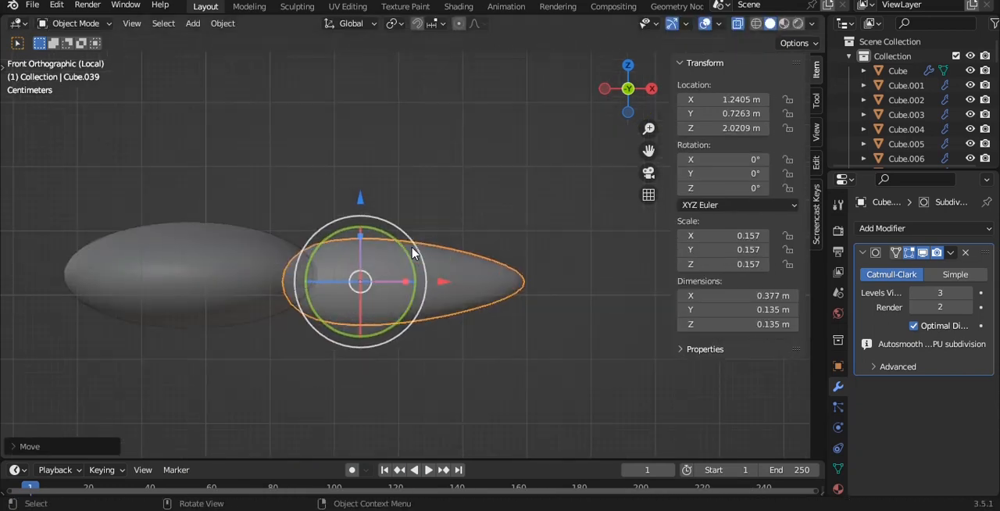
{"action": "key", "text": "s"}
{"action": "key", "text": "z"}
{"action": "left_click", "coordinate": [448, 260]}
- Add a centred loop cut across the middle of the leaf
{"action": "key", "text": "Tab"}
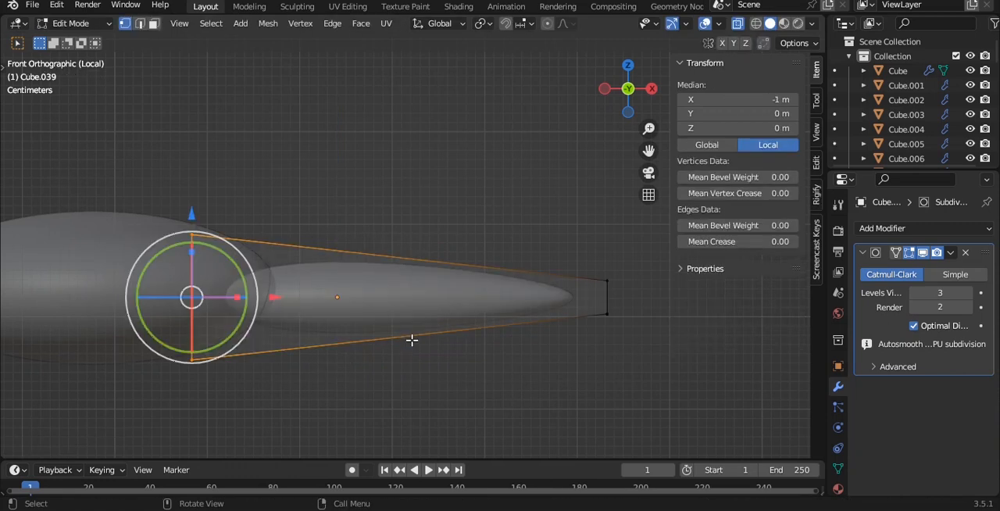
{"action": "key", "text": "ctrl+r"}
{"action": "double_click", "coordinate": [411, 340]}
{"action": "middle_click_drag", "start_coordinate": [419, 250], "coordinate": [411, 220], "text": "shift"}
{"action": "key", "text": "alt+a"}
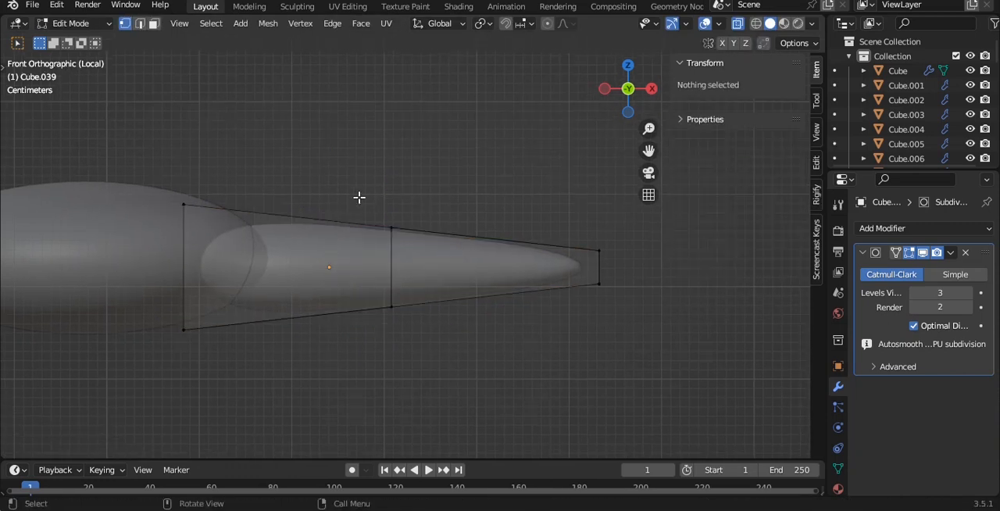
{"action": "key", "text": "a"}
- Lower the leaf's tip vertices to a local Z of about -0.543 m and save the file
{"action": "left_click_drag", "start_coordinate": [487, 169], "coordinate": [633, 324]}
{"action": "middle_click_drag", "start_coordinate": [567, 290], "coordinate": [503, 286], "text": "shift"}
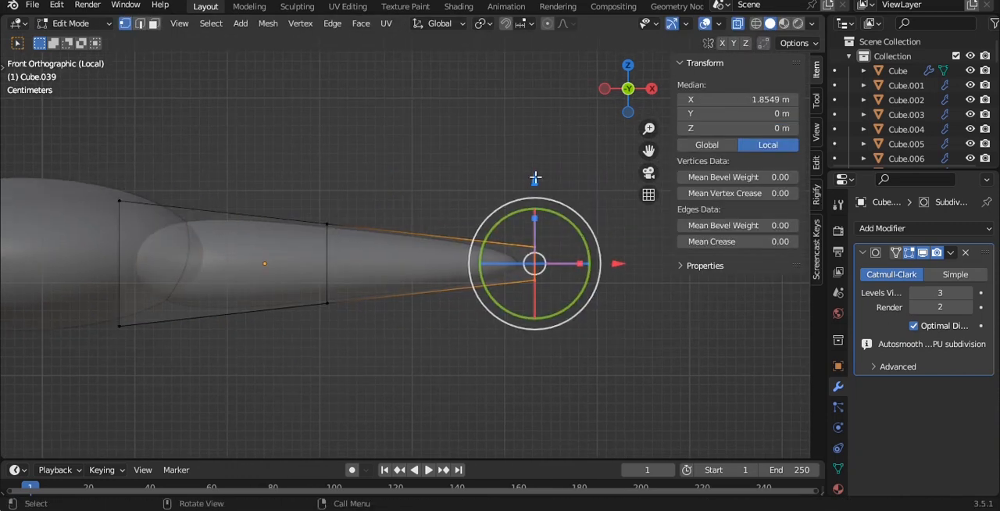
{"action": "left_click_drag", "start_coordinate": [535, 179], "coordinate": [536, 227]}
{"action": "key", "text": "Tab"}
{"action": "middle_click_drag", "start_coordinate": [511, 232], "coordinate": [409, 310]}
{"action": "key", "text": "ctrl+s"}
- Set the pivot point to the 3D cursor and duplicate the leaf, rotating the copy 90° around the disc
{"action": "key", "text": "KP_7"}
{"action": "middle_click_drag", "start_coordinate": [393, 213], "coordinate": [434, 233], "text": "shift"}
{"action": "scroll", "coordinate": [434, 232], "scroll_direction": "up", "scroll_amount": 1}
{"action": "key", "text": "Tab"}
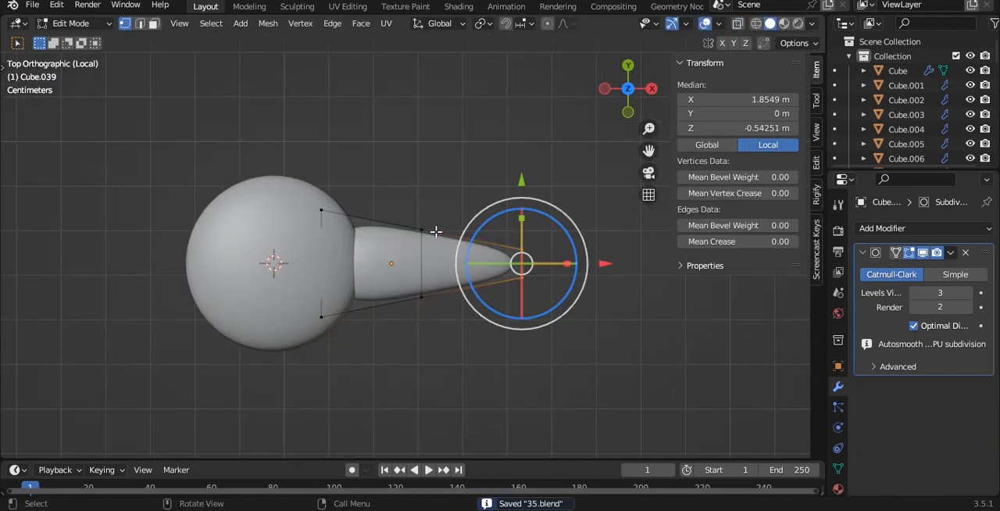
{"action": "key", "text": "alt+z"}
{"action": "key", "text": "Tab"}
{"action": "key", "text": "alt+z"}
{"action": "scroll", "coordinate": [423, 58], "scroll_direction": "up", "scroll_amount": 1}
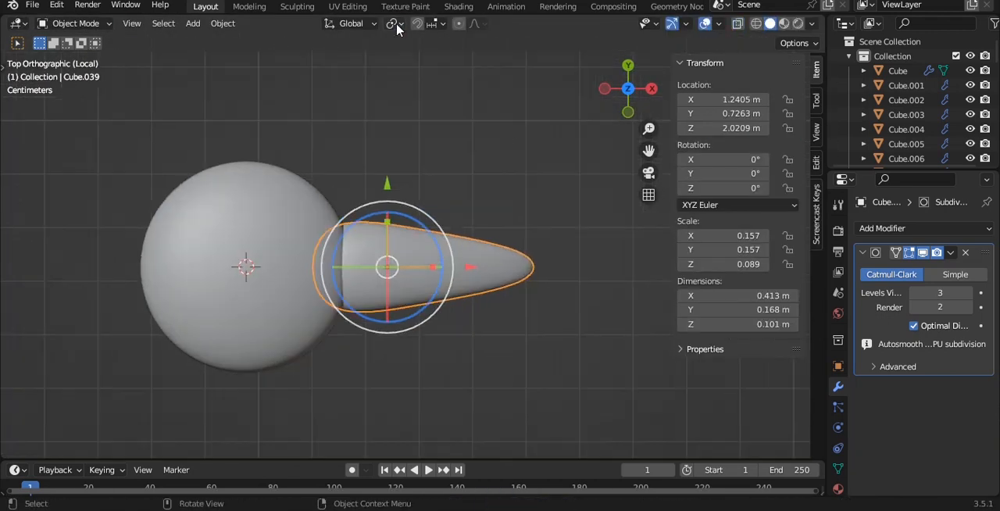
{"action": "left_click", "coordinate": [394, 23]}
{"action": "left_click", "coordinate": [417, 57]}
{"action": "middle_click_drag", "start_coordinate": [405, 153], "coordinate": [443, 158], "text": "shift"}
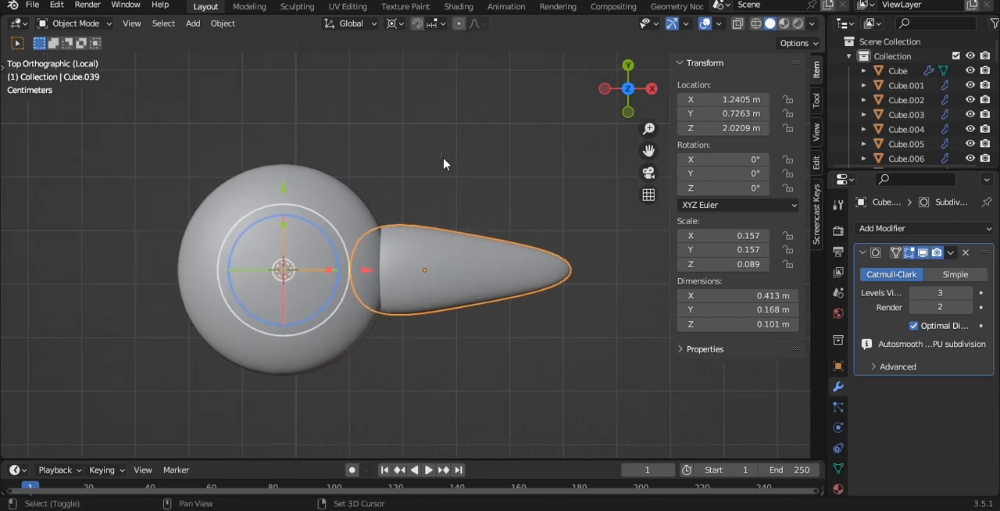
{"action": "key", "text": "shift+d"}
{"action": "type", "text": "r90"}
{"action": "key", "text": "Return"}
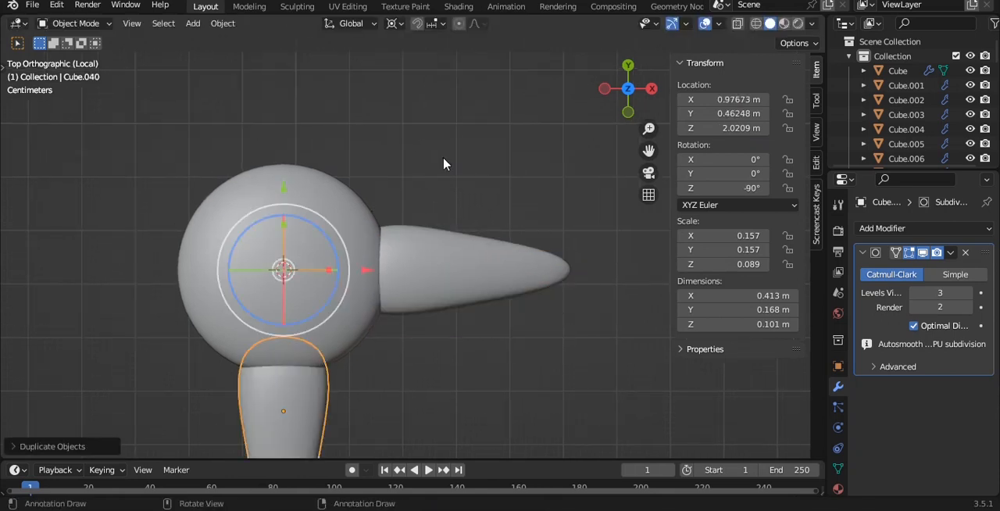
- Duplicate the leaf twice more, rotating each copy a further 90° to complete a four-leaf cross
{"action": "key", "text": "shift+d"}
{"action": "type", "text": "r"}
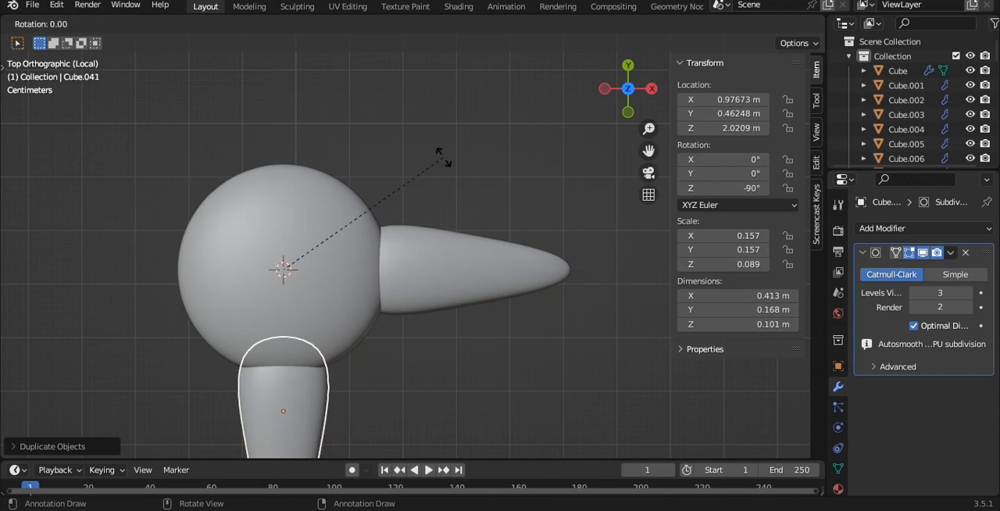
{"action": "type", "text": "90"}
{"action": "key", "text": "Return"}
{"action": "key", "text": "shift+d"}
{"action": "type", "text": "r90"}
{"action": "key", "text": "Return"}
{"action": "scroll", "coordinate": [436, 261], "scroll_direction": "down", "scroll_amount": 4}
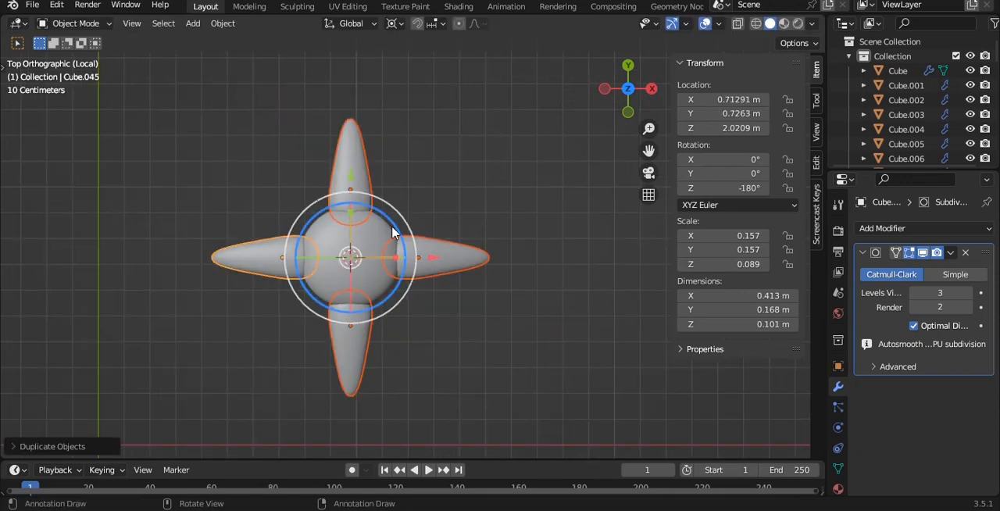
- Duplicate all four leaves, rotate the copies about 50.8° into the gaps, and save the file
{"action": "key", "text": "shift+d"}
{"action": "key", "text": "r"}
{"action": "left_click", "coordinate": [415, 266]}
{"action": "middle_click_drag", "start_coordinate": [495, 315], "coordinate": [472, 167]}
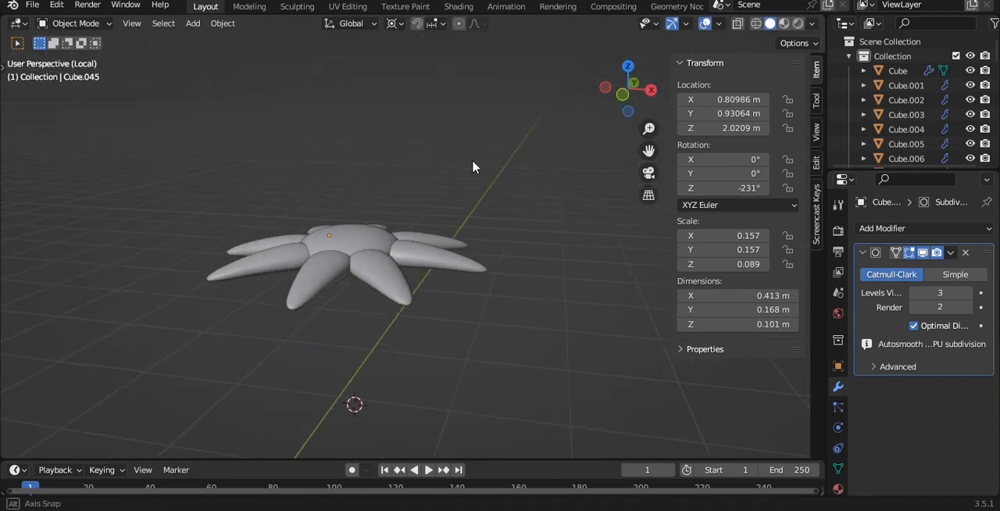
{"action": "key", "text": "ctrl+s"}
- Add a cube for the stem, scale it to about 0.091 and move it above the disc at Z about 2.404 m
{"action": "scroll", "coordinate": [470, 156], "scroll_direction": "up", "scroll_amount": 1}
{"action": "left_click", "coordinate": [386, 274]}
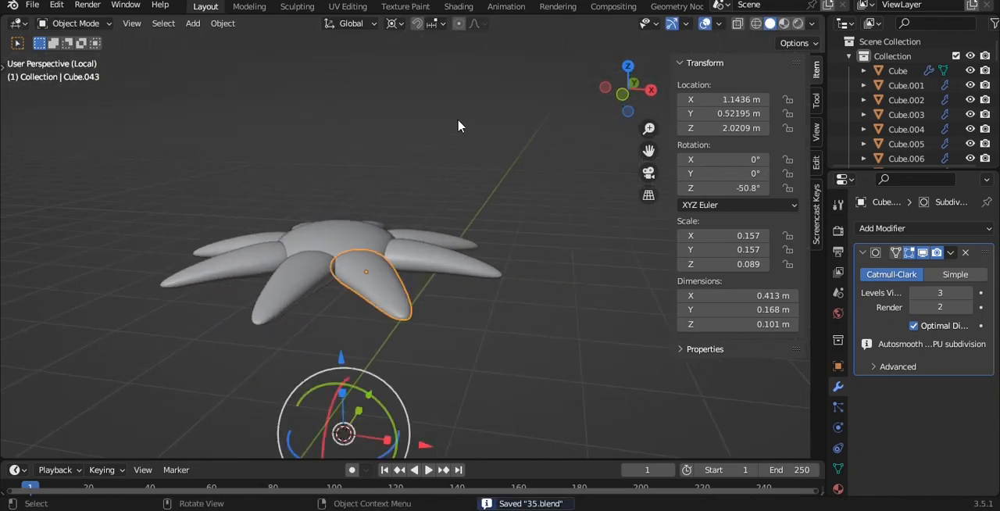
{"action": "key", "text": "shift+a"}
{"action": "mouse_move", "coordinate": [459, 119]}
{"action": "left_click", "coordinate": [539, 138]}
{"action": "key", "text": "KP_1"}
{"action": "key", "text": "s"}
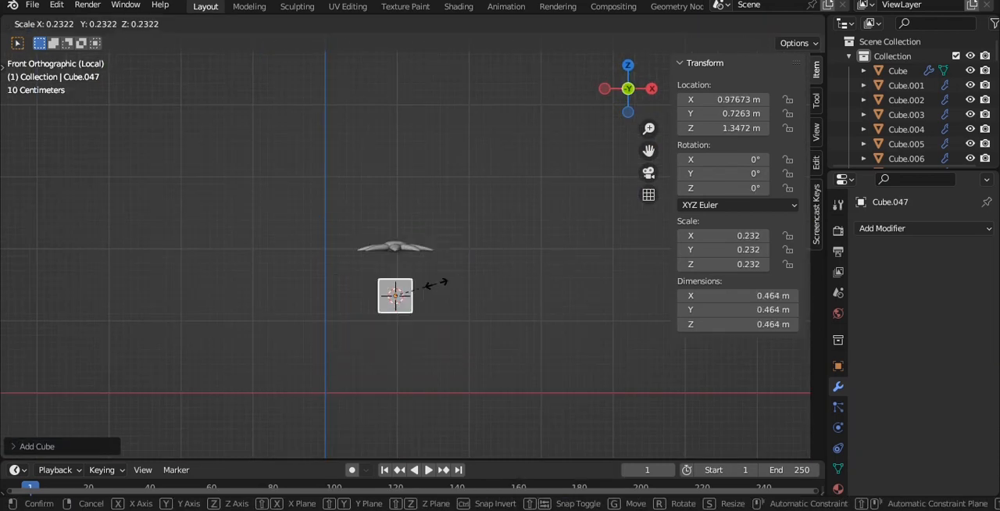
{"action": "left_click", "coordinate": [411, 291]}
{"action": "key", "text": "g"}
{"action": "left_click", "coordinate": [413, 214]}
{"action": "scroll", "coordinate": [469, 192], "scroll_direction": "up", "scroll_amount": 7}
- Set the stem cube's origin to its geometry and return the pivot point to Median Point
{"action": "key", "text": "q"}
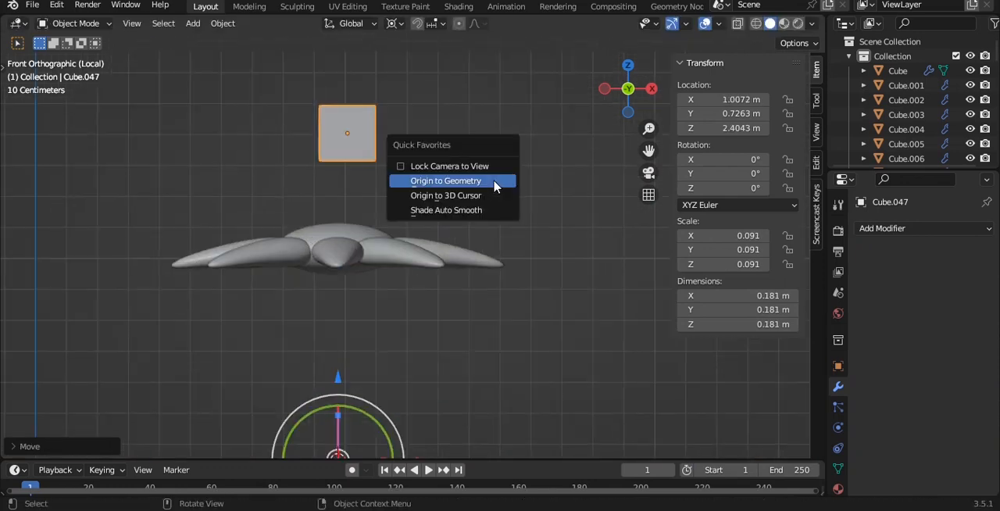
{"action": "left_click", "coordinate": [493, 181]}
{"action": "left_click", "coordinate": [393, 23]}
{"action": "left_click", "coordinate": [411, 91]}
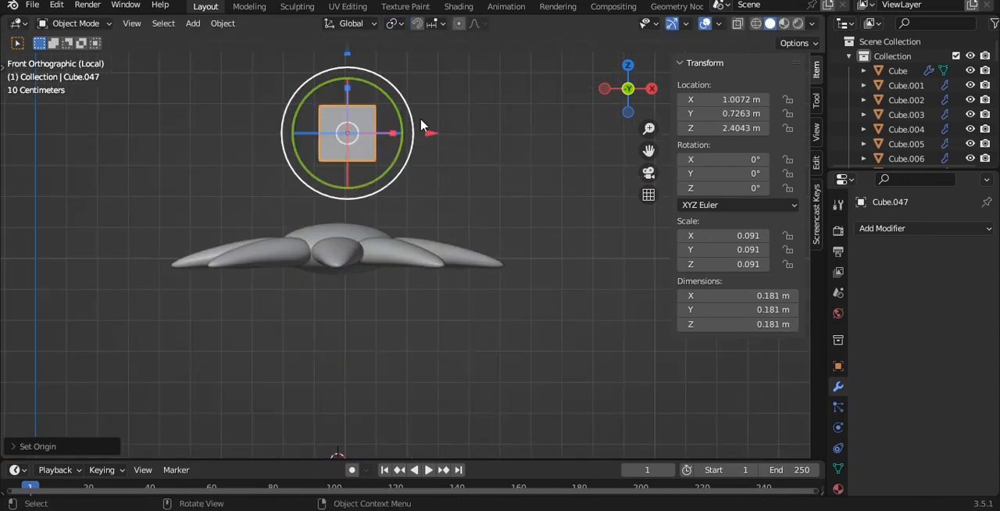
- Give the stem cube a level 3 subdivision surface and shade it smooth
{"action": "key", "text": "ctrl+3"}
{"action": "middle_click_drag", "start_coordinate": [478, 103], "coordinate": [485, 170], "text": "shift"}
{"action": "scroll", "coordinate": [485, 170], "scroll_direction": "up", "scroll_amount": 3}
{"action": "right_click", "coordinate": [485, 169]}
{"action": "left_click", "coordinate": [483, 168]}
- Lengthen and reshape the stem's lower end, seat it on the disc at Z about 2.206 m, and save the file
{"action": "key", "text": "Tab"}
{"action": "key", "text": "alt+z"}
{"action": "left_click_drag", "start_coordinate": [182, 178], "coordinate": [410, 249]}
{"action": "key", "text": "s"}
{"action": "left_click_drag", "start_coordinate": [324, 128], "coordinate": [325, 183]}
{"action": "left_click", "coordinate": [406, 207]}
{"action": "key", "text": "Tab"}
{"action": "left_click_drag", "start_coordinate": [407, 272], "coordinate": [390, 268]}
{"action": "middle_click_drag", "start_coordinate": [404, 255], "coordinate": [378, 251]}
{"action": "key", "text": "ctrl+s"}
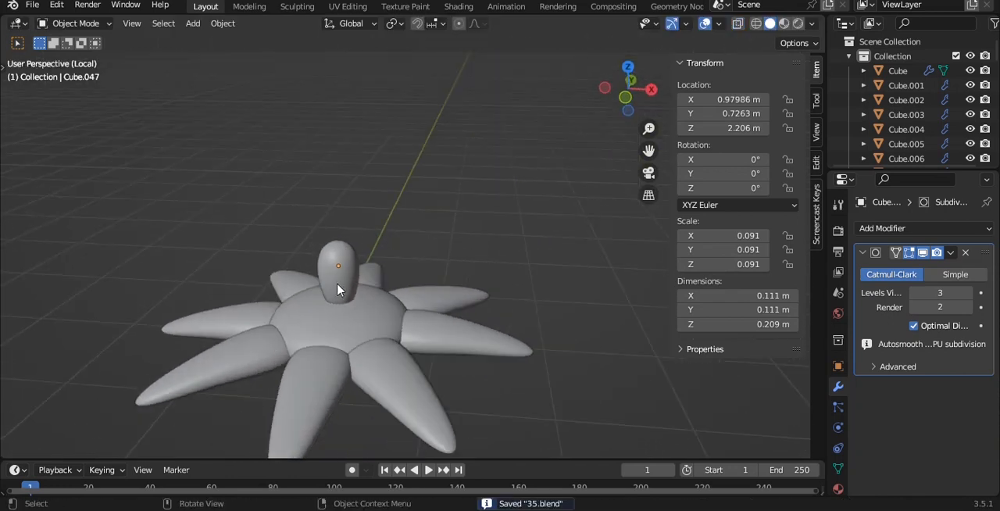
- Select the disc, all leaves and the stem from above and return from the isolated view to the full scene
{"action": "key", "text": "grave"}
{"action": "left_click", "coordinate": [425, 272]}
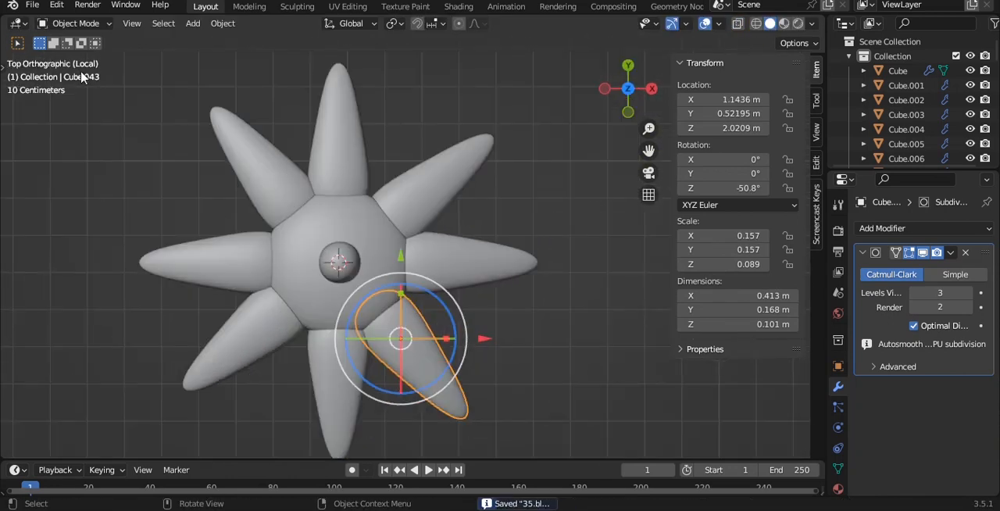
{"action": "left_click_drag", "start_coordinate": [80, 69], "coordinate": [537, 462]}
{"action": "middle_click_drag", "start_coordinate": [432, 215], "coordinate": [418, 74]}
{"action": "left_click", "coordinate": [353, 265], "text": "shift"}
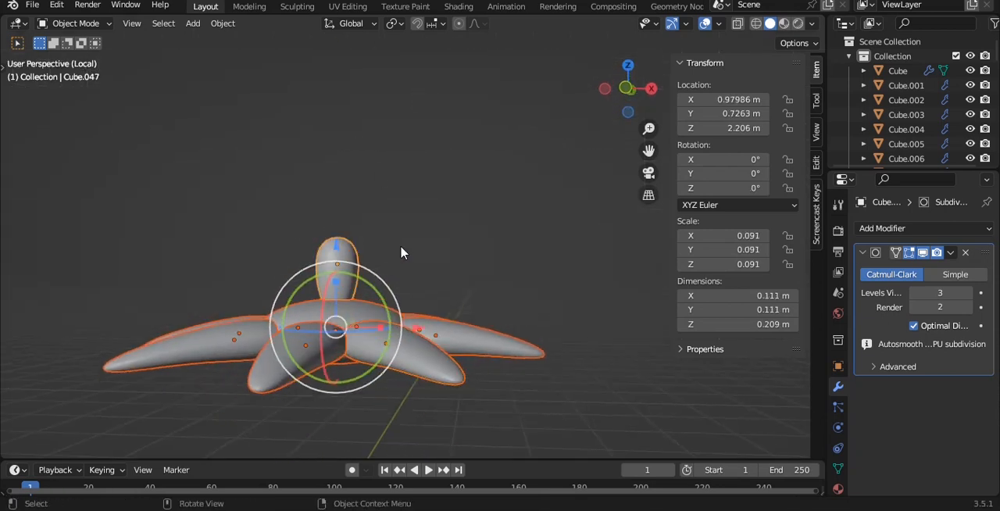
{"action": "key", "text": "slash"}
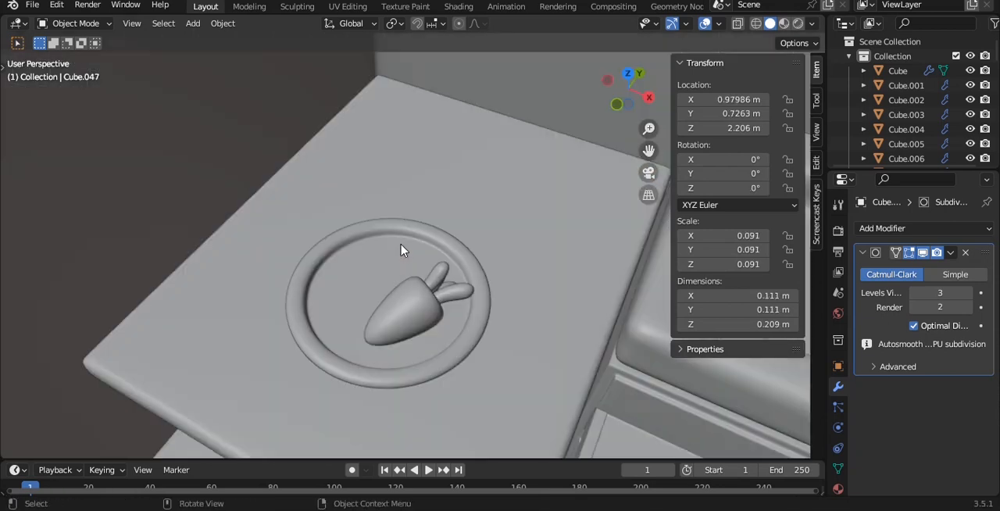
- Select every leaf, the disc and the stem, and parent them to the tomato's rounded body
{"action": "scroll", "coordinate": [407, 250], "scroll_direction": "down", "scroll_amount": 5}
{"action": "scroll", "coordinate": [442, 210], "scroll_direction": "down", "scroll_amount": 4}
{"action": "left_click_drag", "start_coordinate": [442, 210], "coordinate": [363, 245], "text": "alt"}
{"action": "scroll", "coordinate": [384, 230], "scroll_direction": "up", "scroll_amount": 4}
{"action": "left_click", "coordinate": [373, 211]}
{"action": "left_click", "coordinate": [314, 224], "text": "shift"}
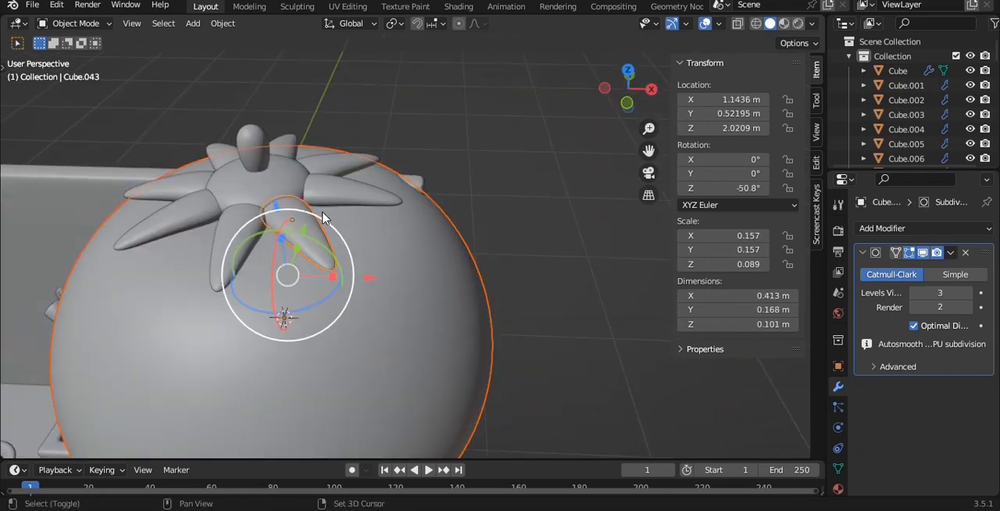
{"action": "key", "text": "grave"}
{"action": "left_click", "coordinate": [322, 129]}
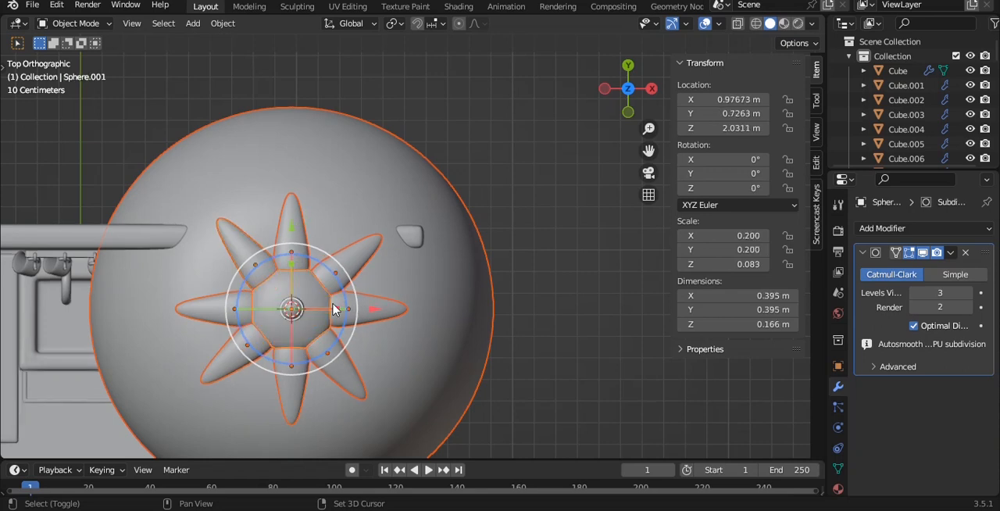
{"action": "left_click_drag", "start_coordinate": [333, 309], "coordinate": [308, 141], "text": "alt"}
{"action": "left_click", "coordinate": [307, 141], "text": "shift"}
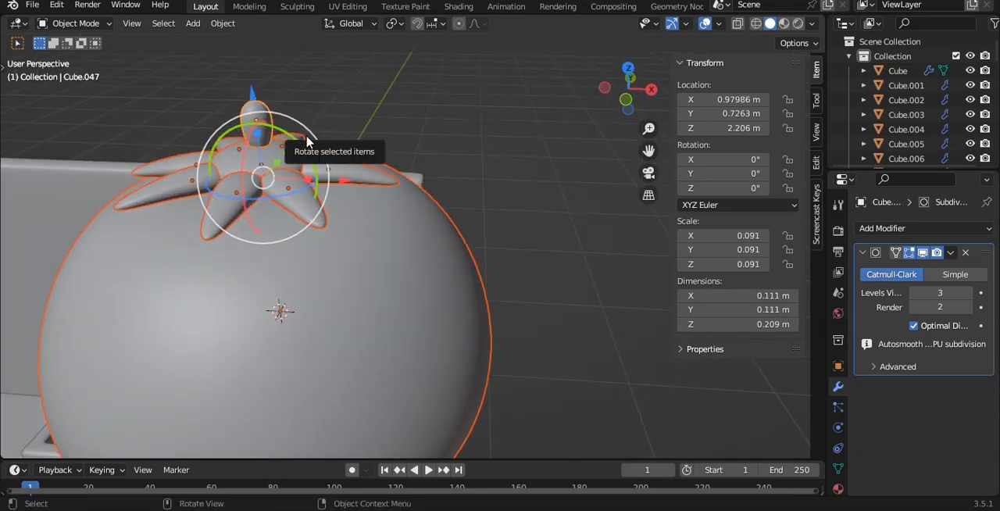
{"action": "left_click", "coordinate": [440, 284], "text": "shift"}
{"action": "key", "text": "ctrl+p"}
{"action": "left_click", "coordinate": [440, 284]}
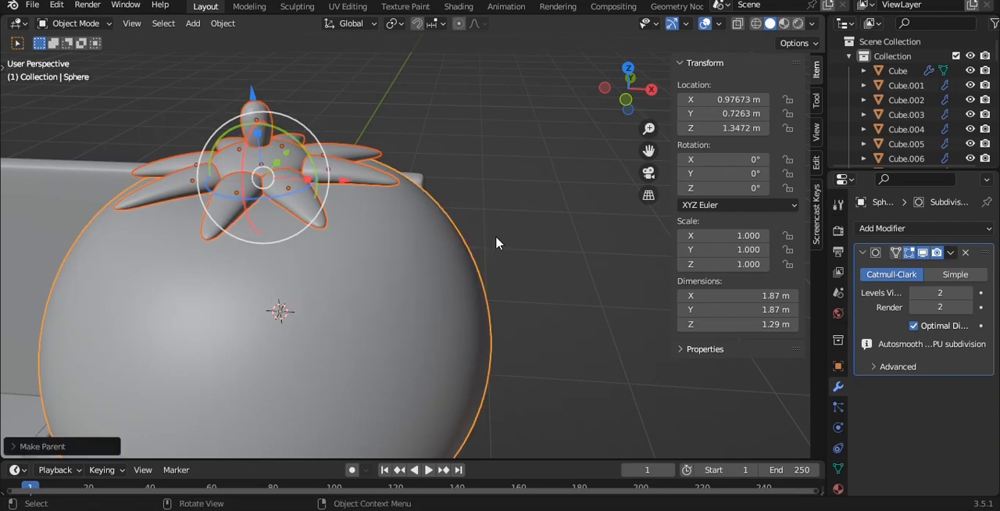
- Scale the tomato to about 0.184, save the file, and move it to the table at about X -0.635, Y 0.192, Z 0.631 m
{"action": "scroll", "coordinate": [495, 238], "scroll_direction": "down", "scroll_amount": 5}
{"action": "key", "text": "s"}
{"action": "left_click", "coordinate": [389, 288]}
{"action": "key", "text": "ctrl+s"}
{"action": "key", "text": "g"}
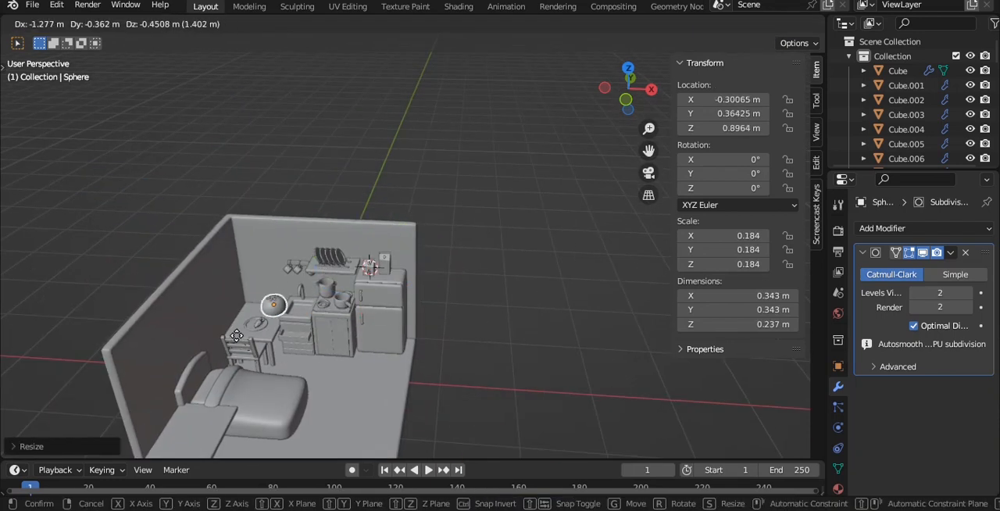
{"action": "left_click", "coordinate": [267, 348]}
{"action": "middle_click_drag", "start_coordinate": [212, 364], "coordinate": [469, 274], "text": "shift"}
{"action": "scroll", "coordinate": [508, 267], "scroll_direction": "up", "scroll_amount": 8}
{"action": "key", "text": "grave"}
{"action": "key", "text": "8"}
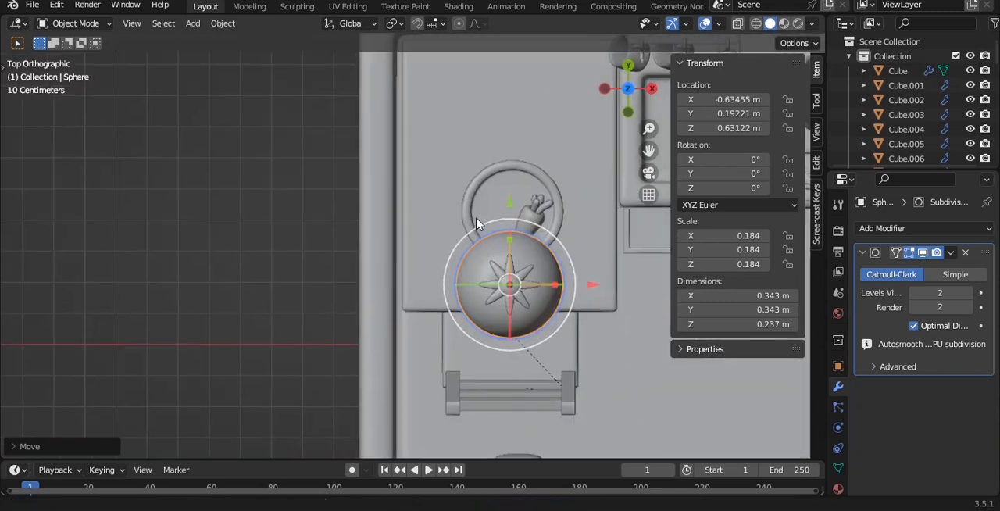
- Move the tomato along Y to about 0.395 m over the plate and scale it down to about 0.059
{"action": "scroll", "coordinate": [462, 276], "scroll_direction": "up", "scroll_amount": 5}
{"action": "key", "text": "g"}
{"action": "left_click", "coordinate": [512, 78]}
{"action": "scroll", "coordinate": [368, 258], "scroll_direction": "down", "scroll_amount": 2}
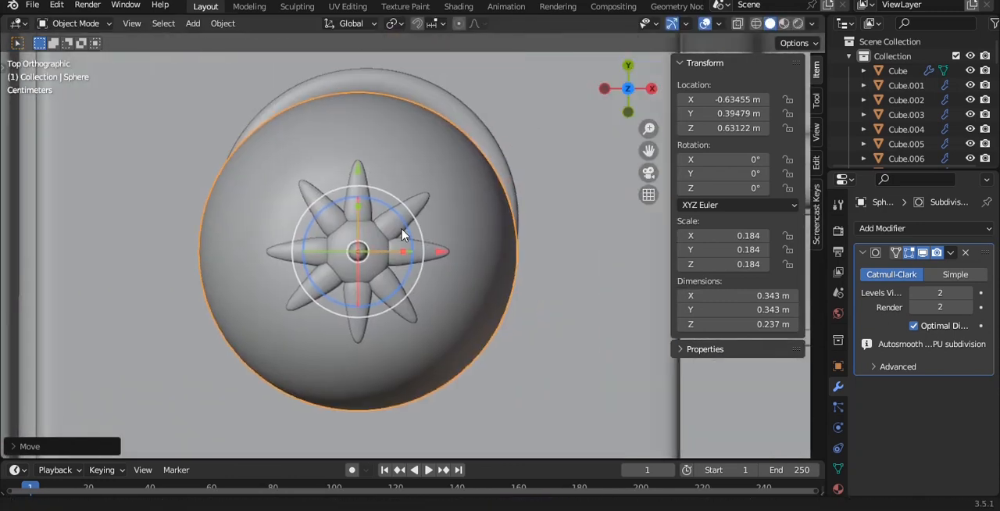
{"action": "key", "text": "s"}
{"action": "left_click", "coordinate": [397, 298]}
{"action": "middle_click_drag", "start_coordinate": [399, 297], "coordinate": [324, 256]}
- Select the plate, the carrot body and one carrot leaf together with the tomato body, and isolate them
{"action": "left_click", "coordinate": [379, 384]}
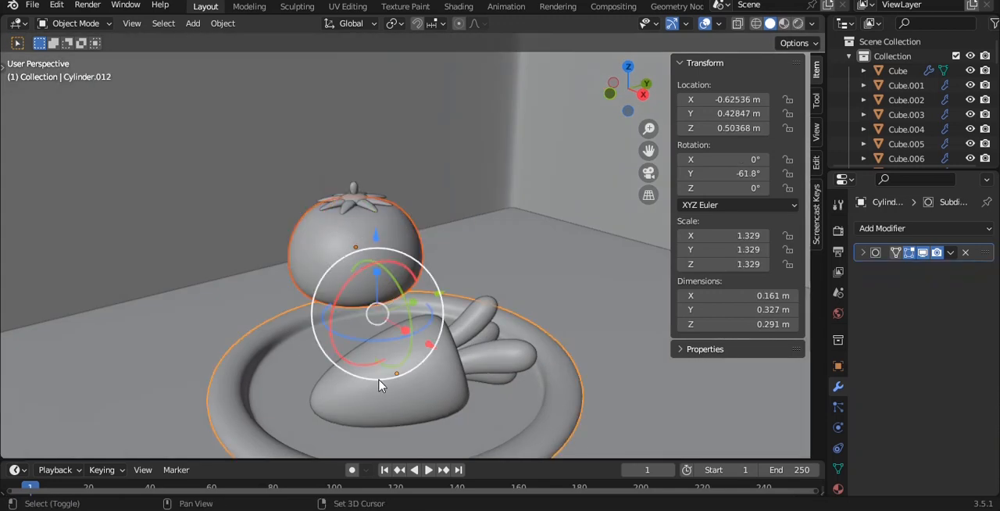
{"action": "left_click", "coordinate": [475, 372], "text": "shift"}
{"action": "key", "text": "KP_Divide"}
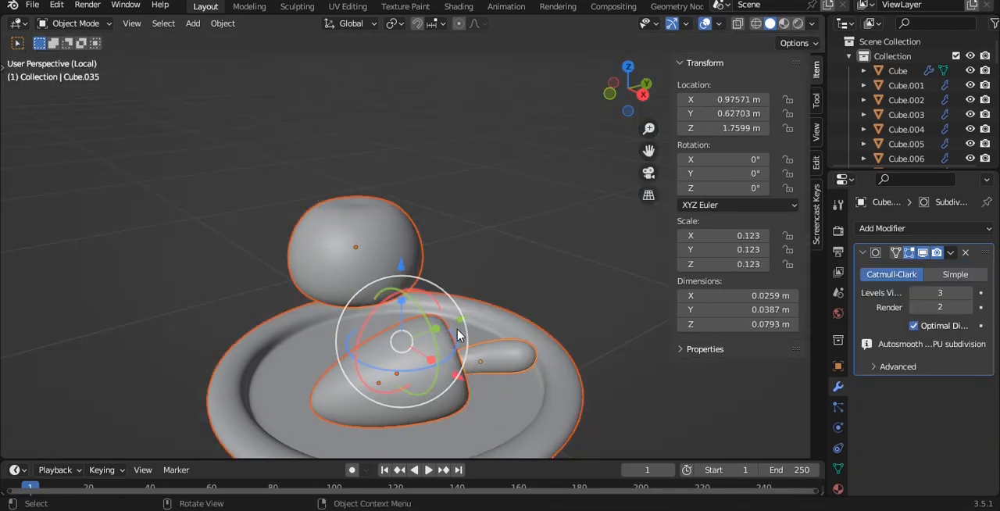
- Move the tomato body down onto the plate beside the carrot, at X about -0.680 m and Z about 0.548 m
{"action": "left_click", "coordinate": [383, 145]}
{"action": "key", "text": "KP_1"}
{"action": "key", "text": "g"}
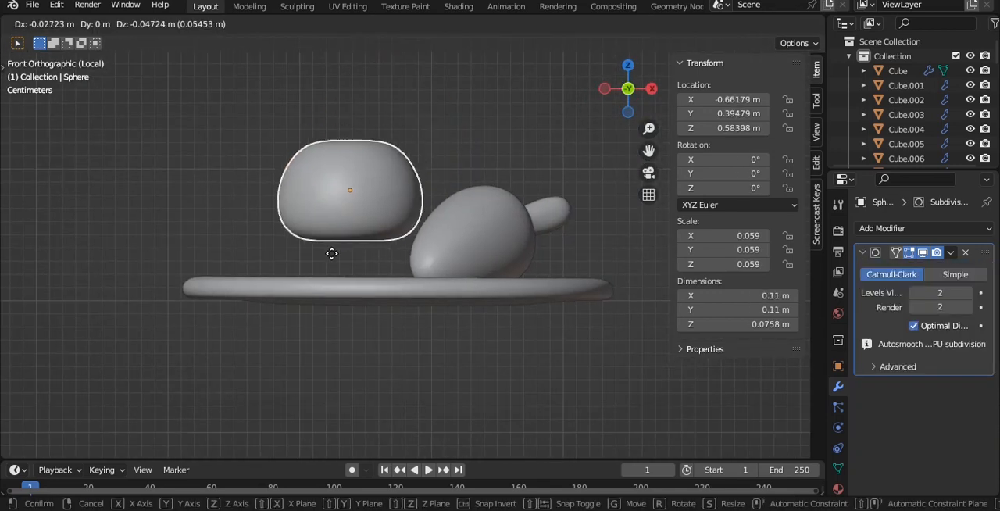
{"action": "left_click", "coordinate": [308, 286]}
{"action": "middle_click_drag", "start_coordinate": [308, 286], "coordinate": [368, 196]}
{"action": "left_click_drag", "start_coordinate": [313, 151], "coordinate": [332, 160]}
{"action": "middle_click_drag", "start_coordinate": [332, 159], "coordinate": [452, 203]}
- Duplicate the tomato body from the top view and place the copy along Y at about 0.499 m
{"action": "key", "text": "grave"}
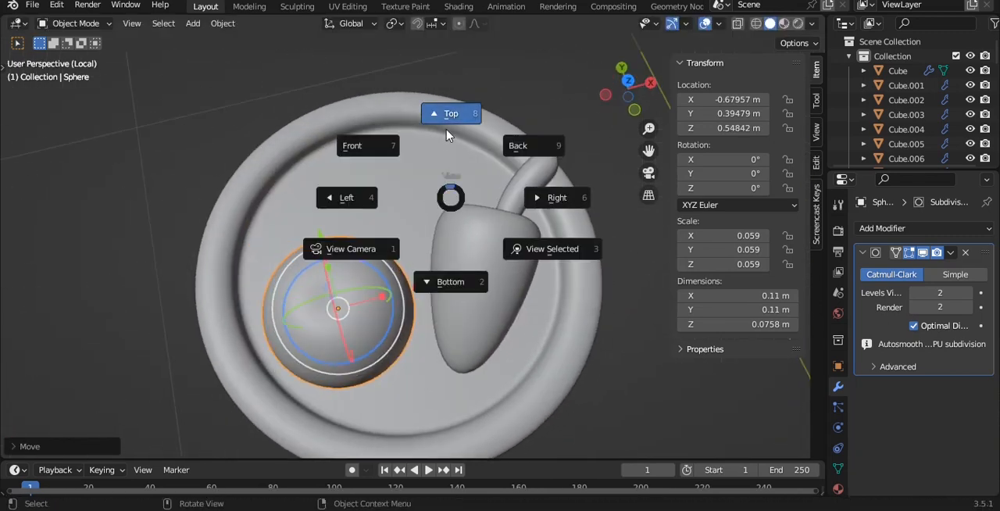
{"action": "left_click", "coordinate": [446, 113]}
{"action": "key", "text": "shift+d"}
{"action": "key", "text": "y"}
{"action": "left_click", "coordinate": [428, 100]}
{"action": "middle_click_drag", "start_coordinate": [429, 101], "coordinate": [407, 144], "text": "shift"}
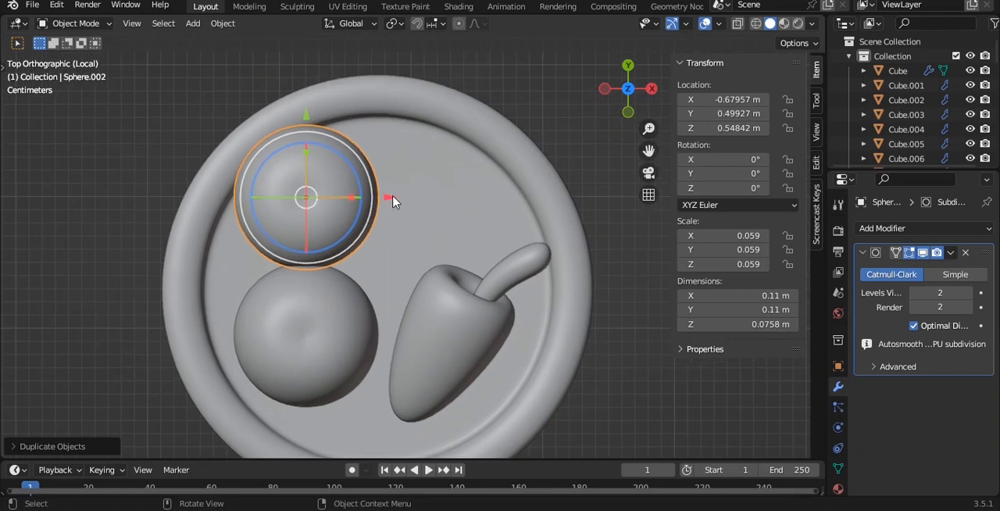
- Move the tomato copy to X about -0.623 m, scale it to about 0.052 and lower it to Z about 0.537 m
{"action": "left_click_drag", "start_coordinate": [390, 197], "coordinate": [471, 225]}
{"action": "key", "text": "s"}
{"action": "left_click", "coordinate": [535, 212]}
{"action": "middle_click_drag", "start_coordinate": [455, 191], "coordinate": [376, 160]}
{"action": "left_click_drag", "start_coordinate": [364, 156], "coordinate": [365, 172]}
- Lower the original tomato to Z about 0.541 m, return from the isolated view to the full scene and save the file
{"action": "left_click", "coordinate": [515, 229]}
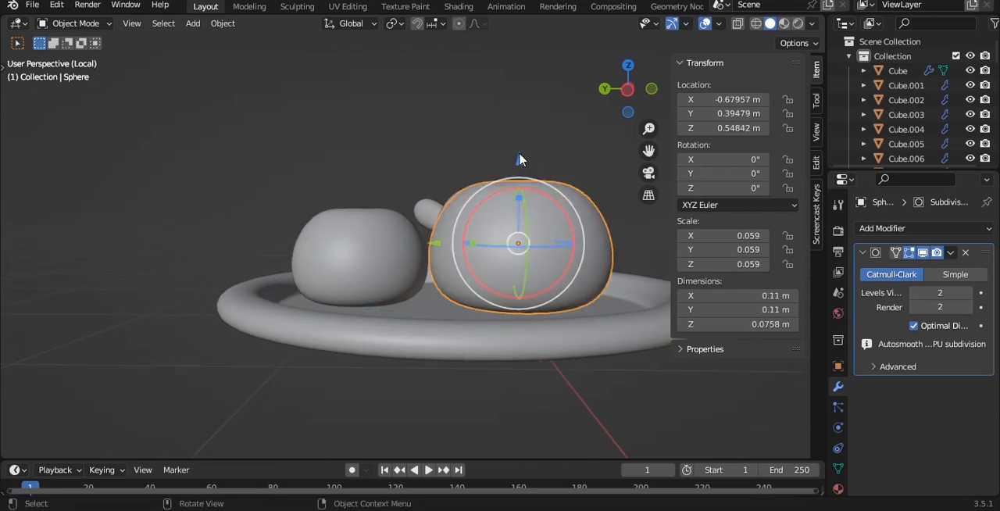
{"action": "left_click_drag", "start_coordinate": [519, 161], "coordinate": [518, 169]}
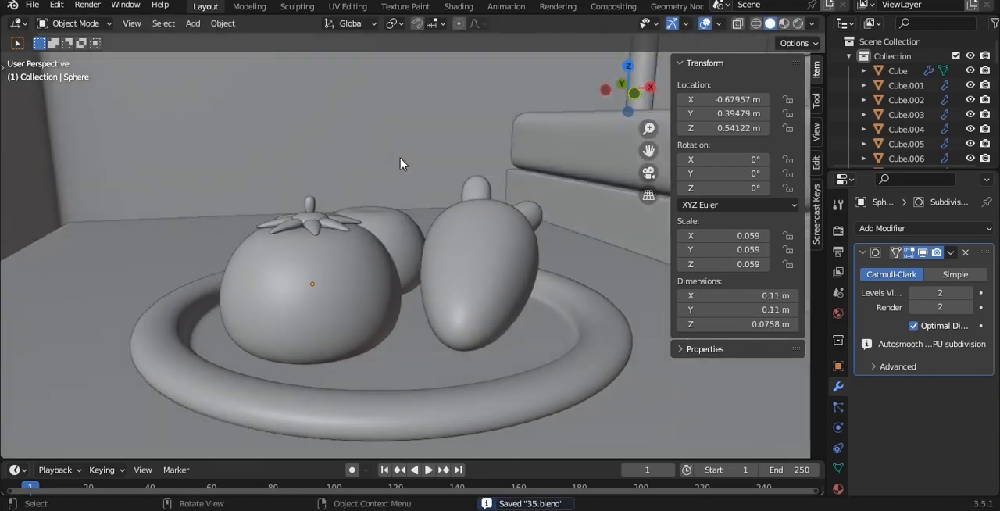
- Select the first tomato's leaves, disc and stem, and duplicate them onto the second tomato in the top view
{"action": "middle_click_drag", "start_coordinate": [404, 163], "coordinate": [418, 223]}
{"action": "left_click_drag", "start_coordinate": [419, 223], "coordinate": [484, 270], "text": "alt"}
{"action": "scroll", "coordinate": [226, 289], "scroll_direction": "up", "scroll_amount": 2}
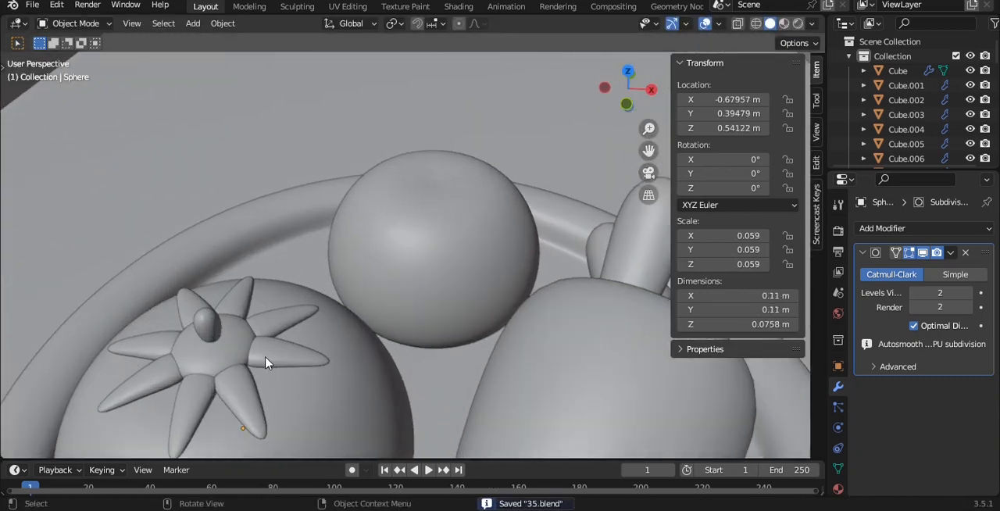
{"action": "left_click", "coordinate": [154, 349], "text": "shift"}
{"action": "left_click", "coordinate": [251, 333], "text": "shift"}
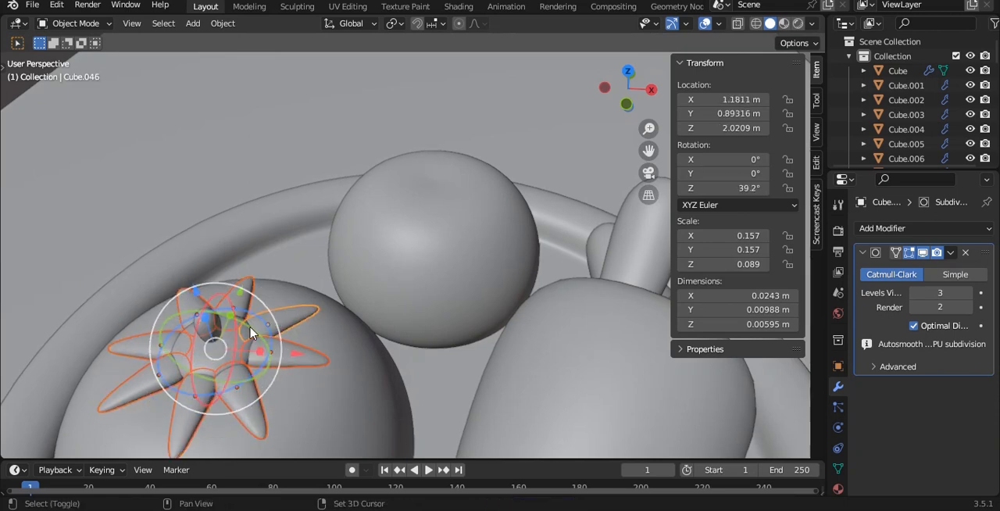
{"action": "key", "text": "KP_7"}
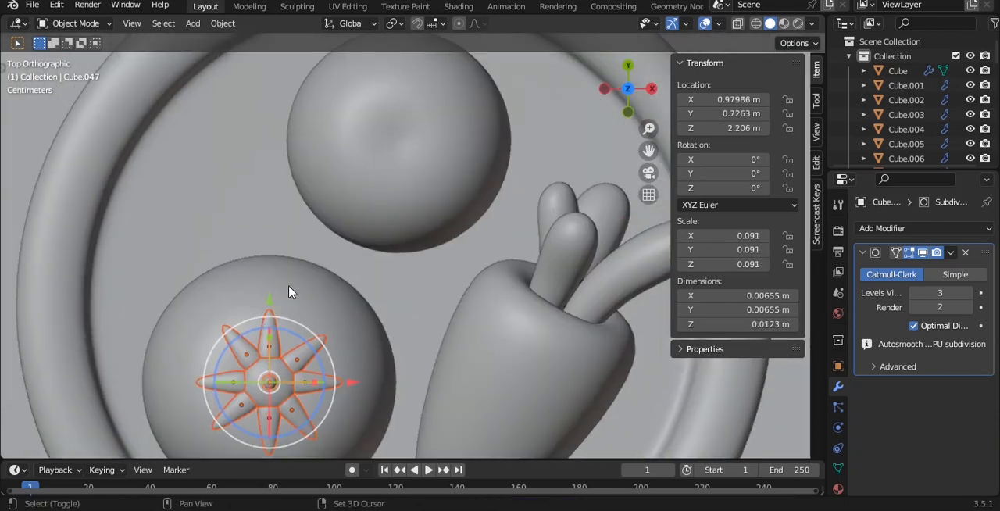
{"action": "key", "text": "shift+d"}
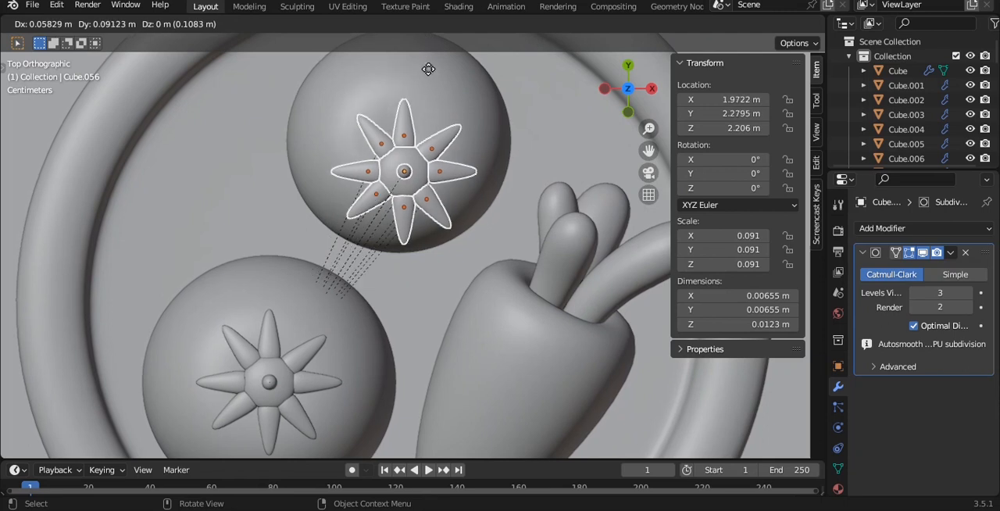
{"action": "left_click", "coordinate": [426, 48]}
- Clear the parent of the copied leaves, disc and stem, and seat them on top of the second tomato
{"action": "key", "text": "alt+p"}
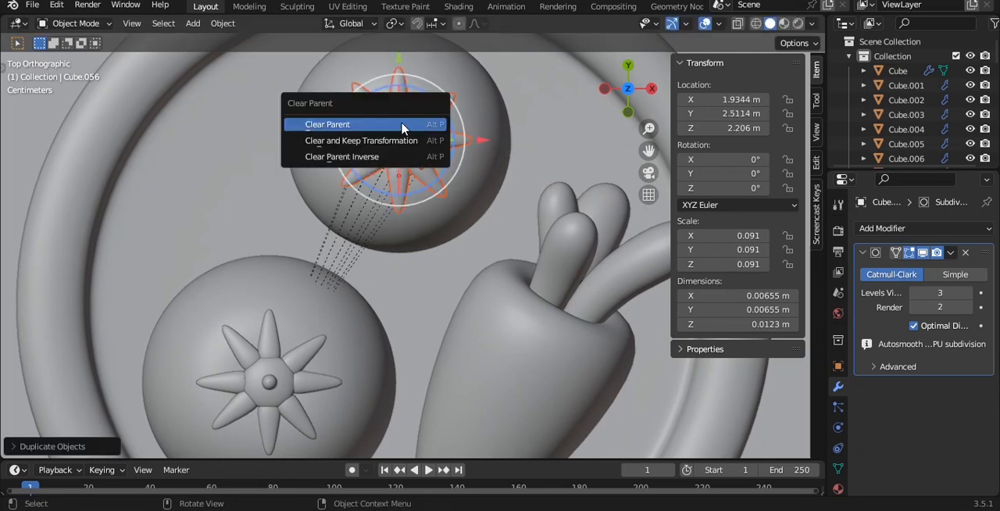
{"action": "left_click", "coordinate": [402, 126]}
{"action": "middle_click_drag", "start_coordinate": [446, 188], "coordinate": [492, 150]}
{"action": "scroll", "coordinate": [398, 203], "scroll_direction": "up", "scroll_amount": 1}
{"action": "left_click_drag", "start_coordinate": [399, 185], "coordinate": [397, 215]}
{"action": "middle_click_drag", "start_coordinate": [402, 295], "coordinate": [415, 280]}
- Parent the copied leaves, disc and stem to the second tomato's body with Object (Keep Transform), and save the file
{"action": "left_click", "coordinate": [417, 380], "text": "shift"}
{"action": "key", "text": "ctrl+p"}
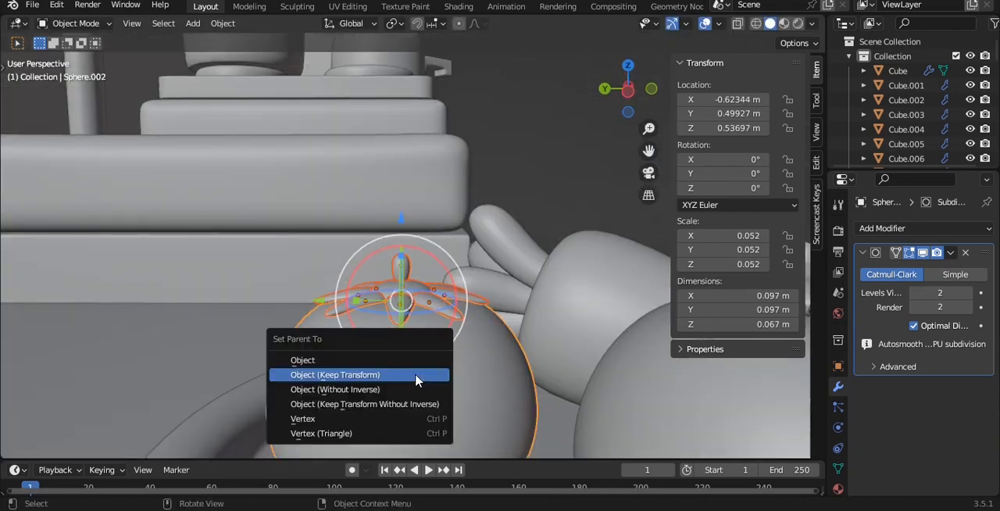
{"action": "left_click", "coordinate": [414, 381]}
{"action": "left_click", "coordinate": [518, 188]}
{"action": "key", "text": "a"}
{"action": "middle_click_drag", "start_coordinate": [518, 187], "coordinate": [397, 287]}
{"action": "key", "text": "alt+a"}
{"action": "scroll", "coordinate": [437, 228], "scroll_direction": "down", "scroll_amount": 3}
{"action": "key", "text": "ctrl+s"}
- Add a cylinder mesh at the 3D cursor above the fridge and isolate it
{"action": "left_click_drag", "start_coordinate": [482, 327], "coordinate": [449, 286], "text": "alt"}
{"action": "scroll", "coordinate": [481, 284], "scroll_direction": "down", "scroll_amount": 4}
{"action": "scroll", "coordinate": [448, 283], "scroll_direction": "down", "scroll_amount": 7}
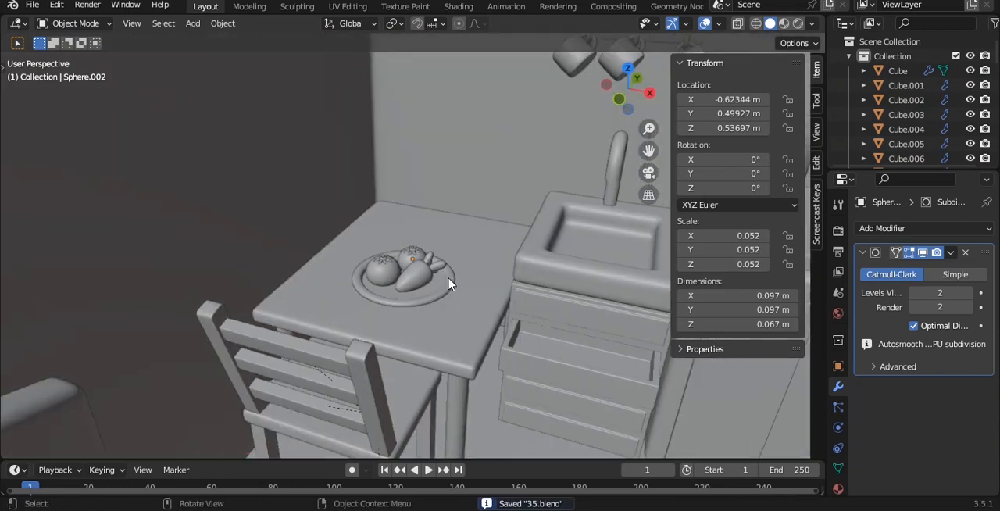
{"action": "middle_click_drag", "start_coordinate": [423, 226], "coordinate": [455, 209]}
{"action": "scroll", "coordinate": [469, 187], "scroll_direction": "up", "scroll_amount": 2}
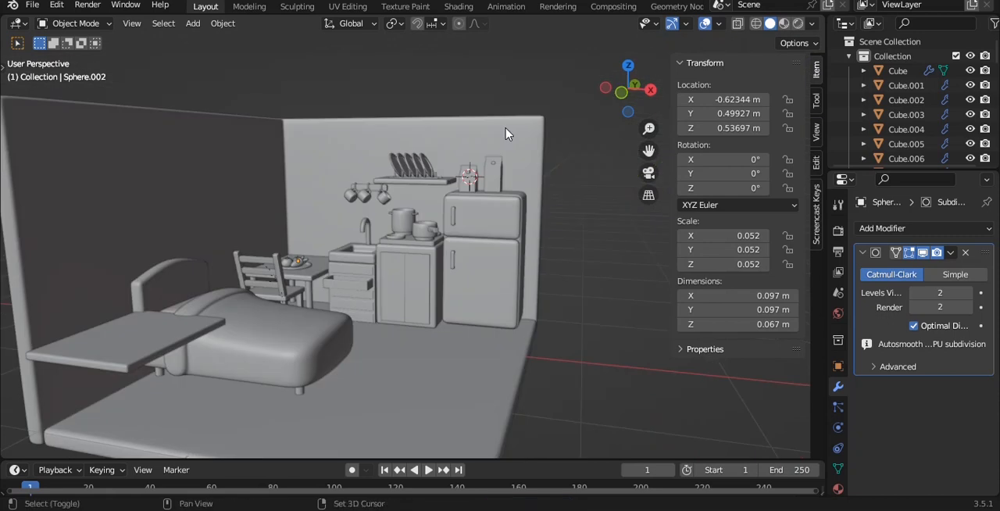
{"action": "key", "text": "shift+a"}
{"action": "mouse_move", "coordinate": [505, 128]}
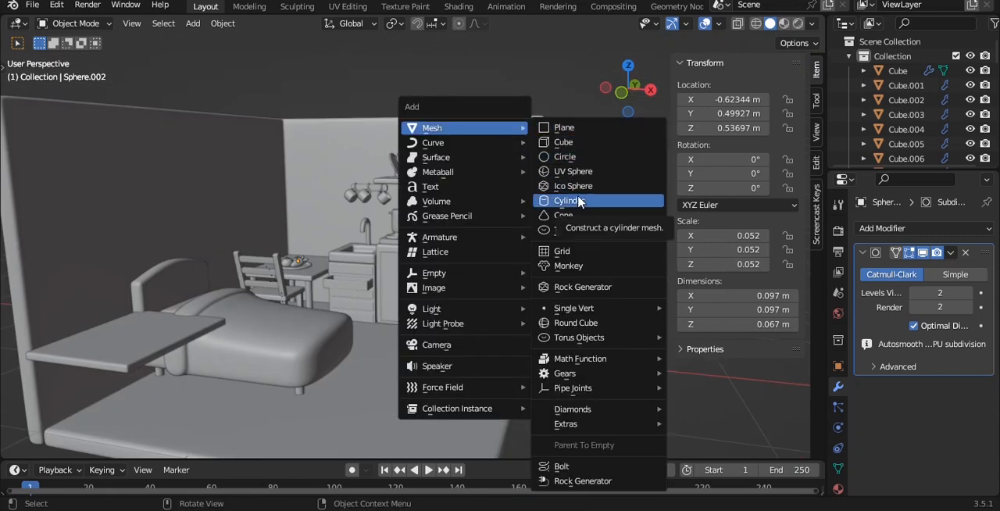
{"action": "left_click", "coordinate": [580, 201]}
{"action": "key", "text": "KP_Divide"}
- Apply Shade Auto Smooth to the cylinder and flatten it to a Z scale of about 0.175
{"action": "key", "text": "grave"}
{"action": "left_click", "coordinate": [527, 150]}
{"action": "right_click", "coordinate": [525, 152]}
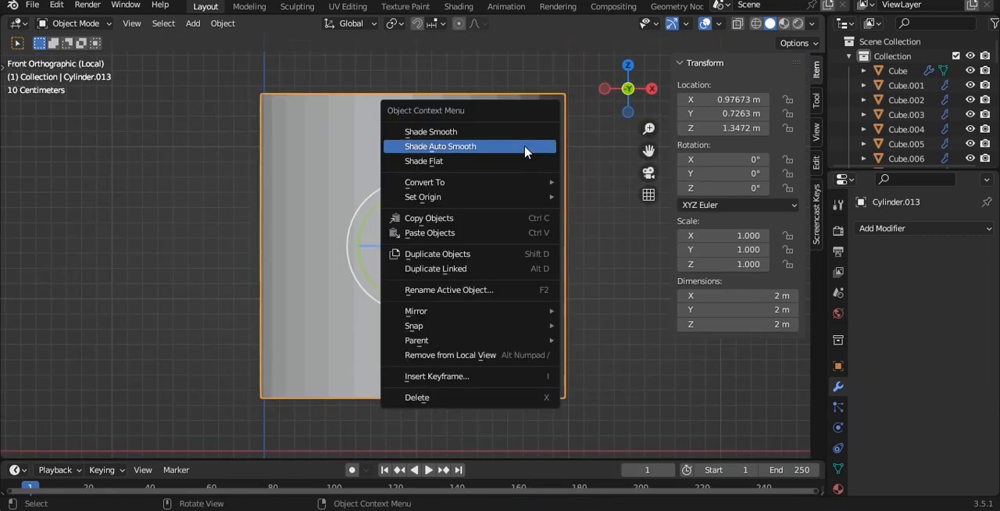
{"action": "left_click", "coordinate": [525, 147]}
{"action": "key", "text": "s"}
{"action": "key", "text": "z"}
{"action": "left_click", "coordinate": [457, 262]}
{"action": "mouse_move", "coordinate": [457, 262]}
{"action": "middle_mouse_down"}
{"action": "mouse_move", "coordinate": [438, 250]}
{"action": "mouse_move", "coordinate": [451, 256]}
{"action": "middle_mouse_up"}
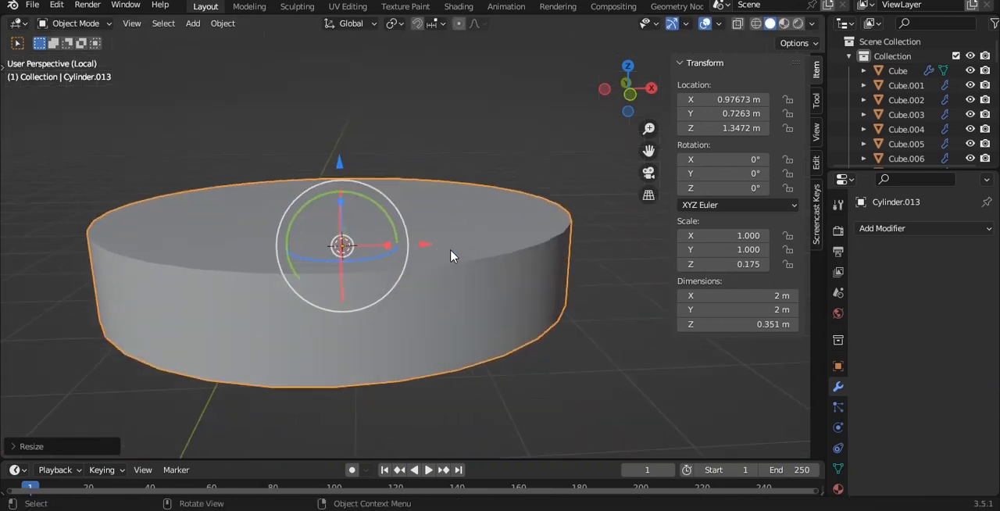
- Select the top and bottom rim edge loops of the flattened cylinder
{"action": "key", "text": "Tab"}
{"action": "key", "text": "2"}
{"action": "left_click", "coordinate": [426, 267], "text": "alt"}
{"action": "left_click", "coordinate": [427, 375], "text": "alt+shift"}
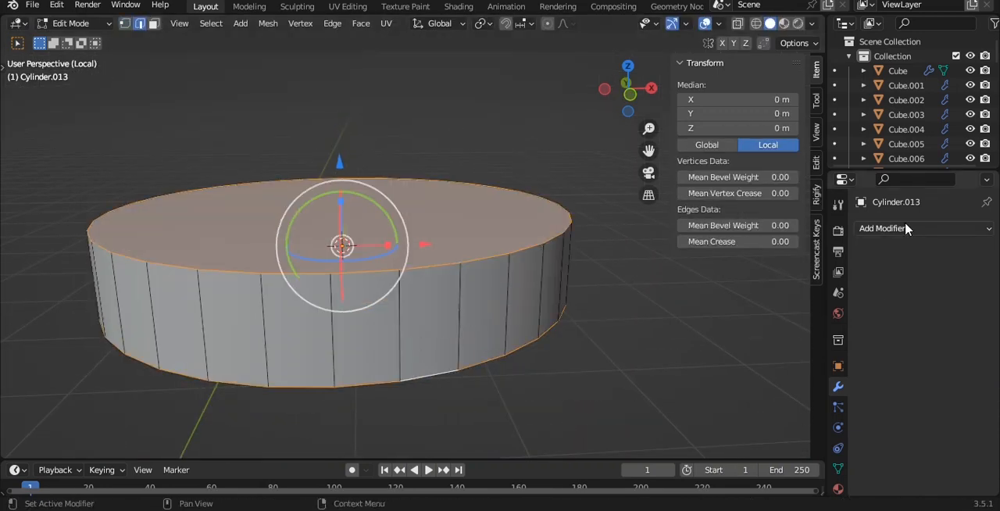
{"action": "key", "text": "Tab"}
- Add a Bevel modifier to the cylinder with 2 segments and the limit method Weight, and apply the object's scale
{"action": "left_click", "coordinate": [963, 228]}
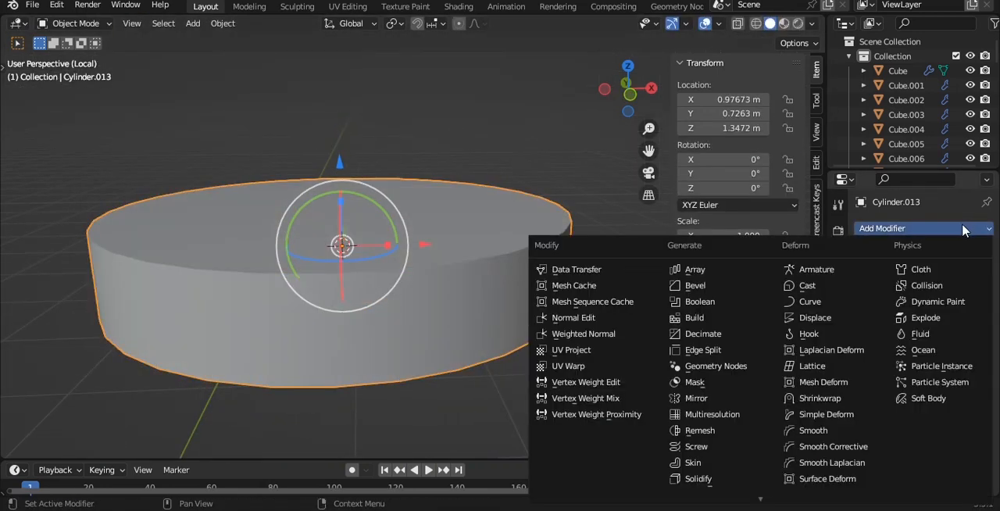
{"action": "left_click", "coordinate": [723, 286]}
{"action": "key", "text": "ctrl+a"}
{"action": "left_click", "coordinate": [576, 266]}
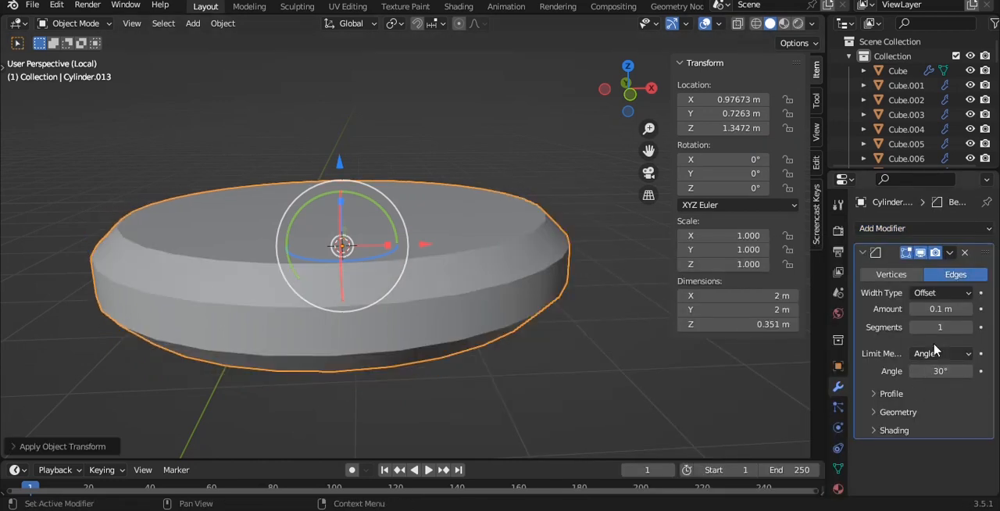
{"action": "left_click", "coordinate": [969, 327]}
{"action": "left_click", "coordinate": [941, 354]}
{"action": "left_click", "coordinate": [932, 402]}
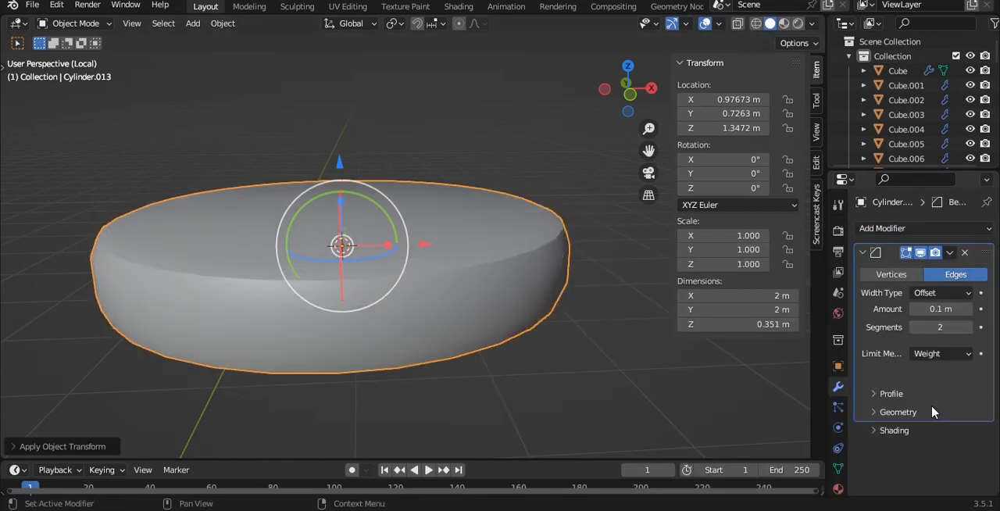
- Give only the cylinder's top and bottom rim edges a mean bevel weight of 1.00
{"action": "key", "text": "Tab"}
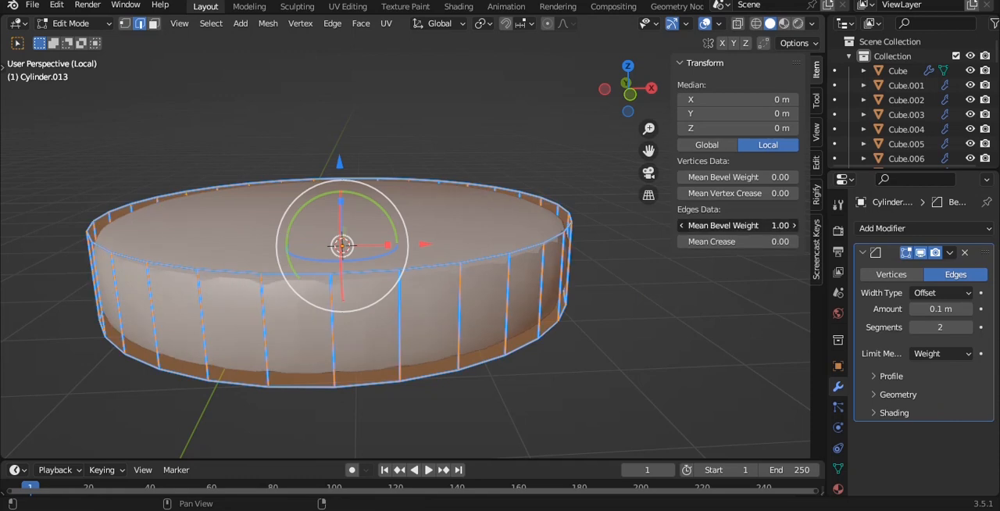
{"action": "key", "text": "KP_1"}
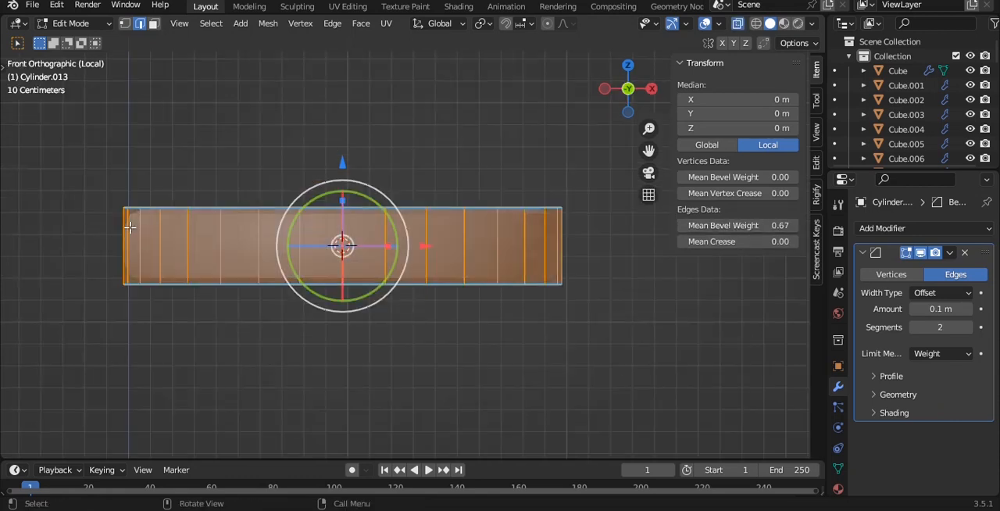
{"action": "left_click_drag", "start_coordinate": [568, 245], "coordinate": [571, 199]}
{"action": "middle_click_drag", "start_coordinate": [571, 198], "coordinate": [643, 248]}
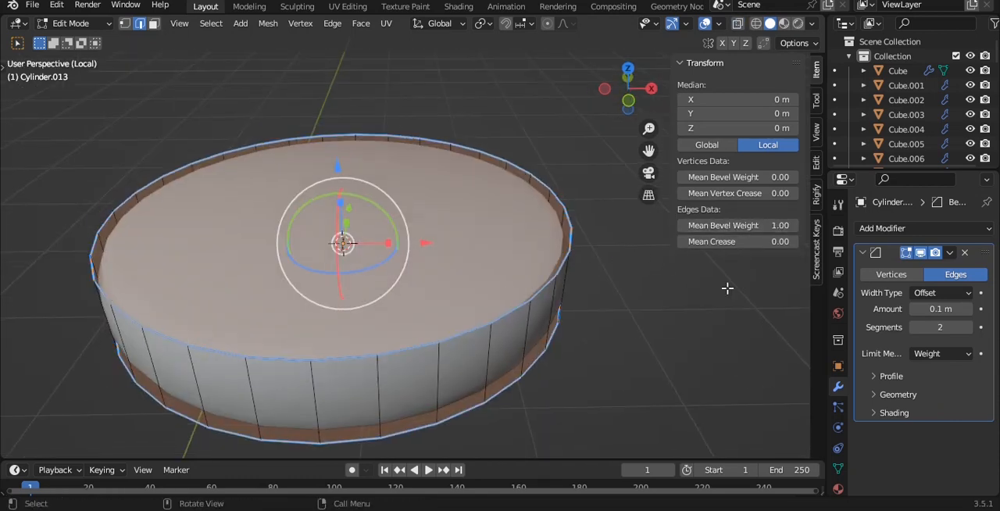
- Add a level 3 Subdivision Surface to the cylinder and duplicate it upward to Z about 1.661 m
{"action": "key", "text": "Tab"}
{"action": "key", "text": "ctrl+3"}
{"action": "middle_click_drag", "start_coordinate": [469, 212], "coordinate": [495, 197]}
{"action": "key", "text": "KP_1"}
{"action": "key", "text": "shift+d"}
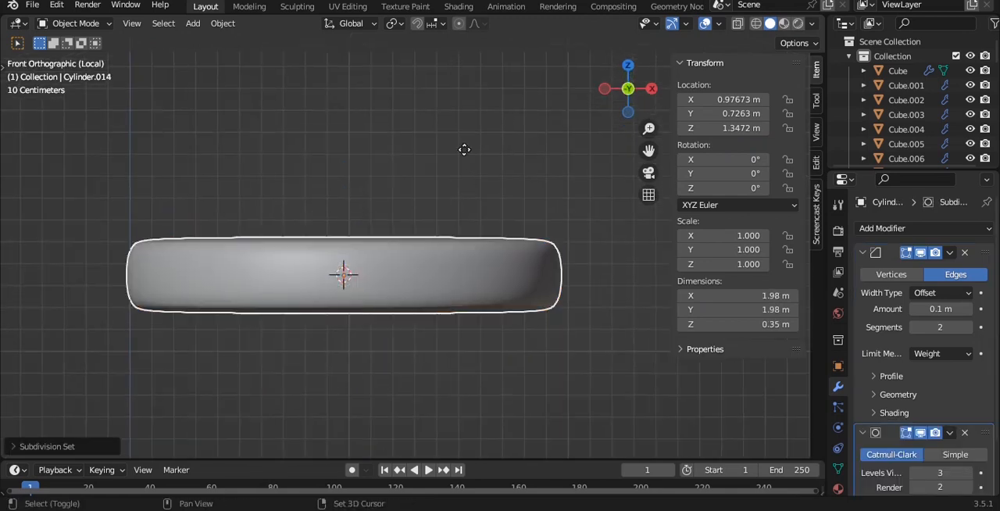
{"action": "key", "text": "z"}
{"action": "left_click", "coordinate": [452, 134]}
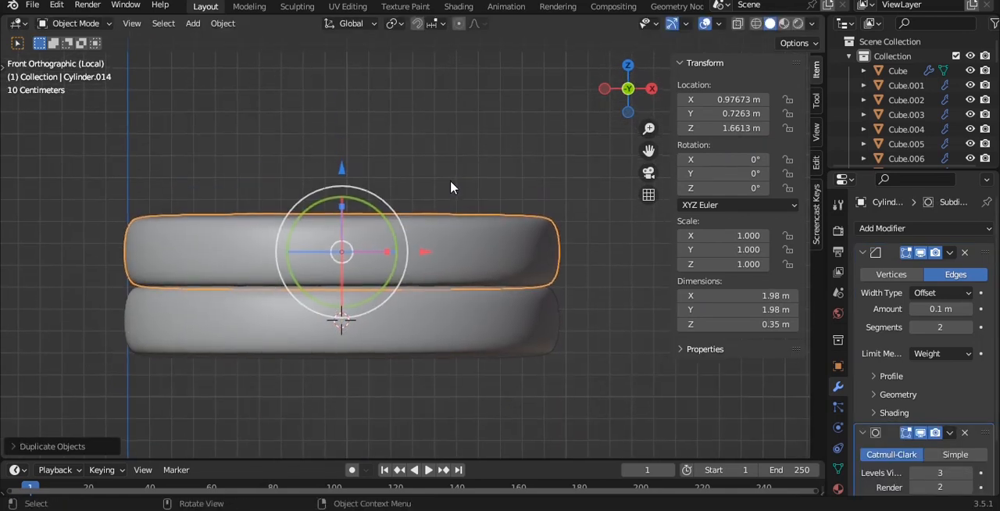
- Select the upper vertex ring of the duplicated cylinder and scale it slightly outward
{"action": "key", "text": "Tab"}
{"action": "key", "text": "a"}
{"action": "left_click_drag", "start_coordinate": [76, 163], "coordinate": [605, 229]}
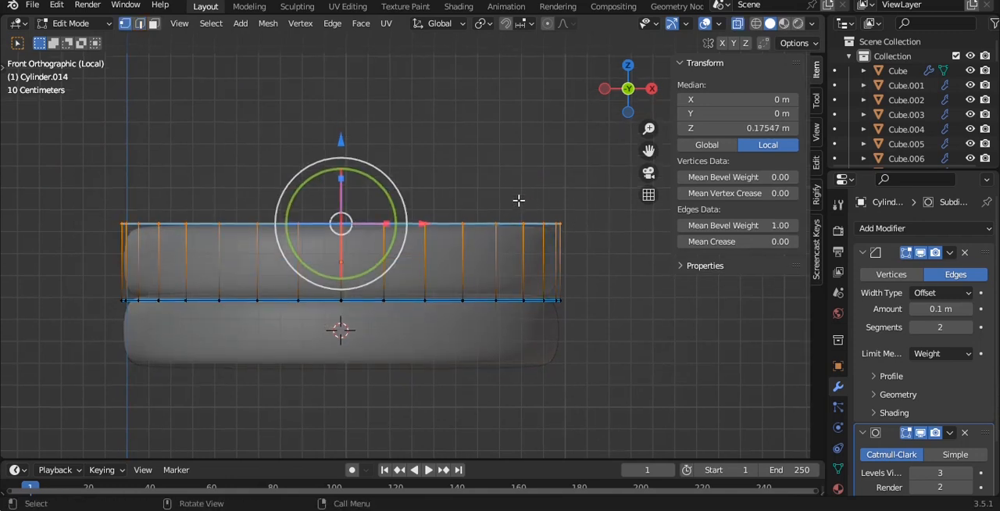
{"action": "key", "text": "s"}
{"action": "left_click", "coordinate": [483, 180]}
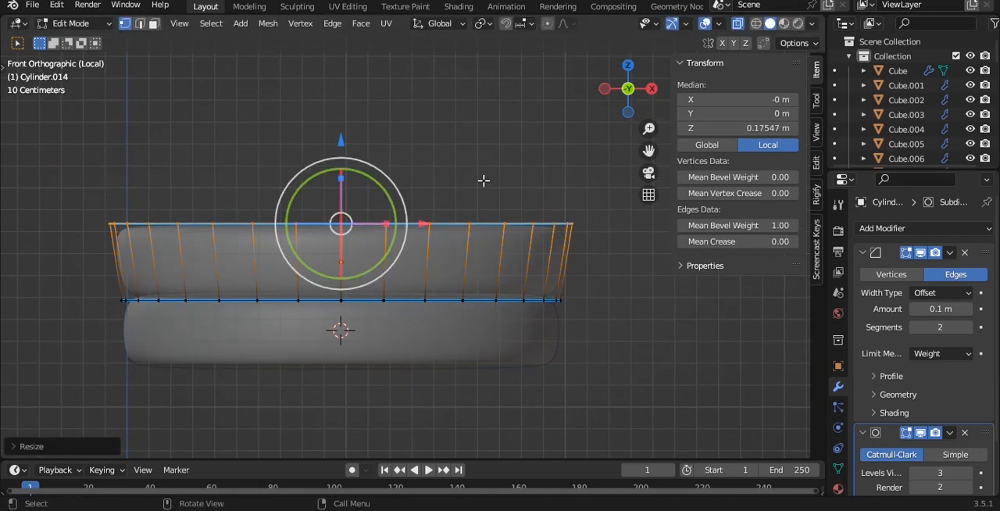
- Extrude the widened top up to a local Z of about 0.56 m and scale the new ring slightly inward
{"action": "key", "text": "e"}
{"action": "left_click", "coordinate": [512, 52]}
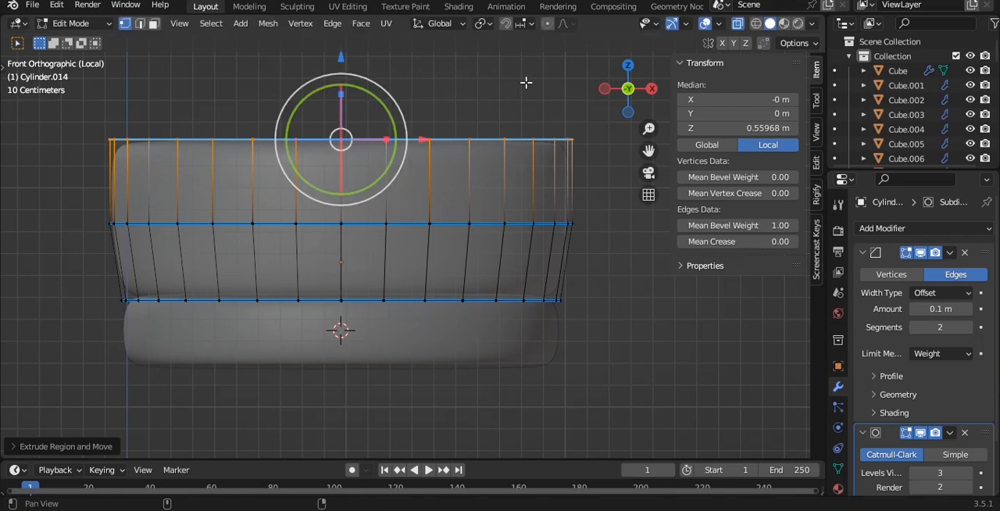
{"action": "middle_click_drag", "start_coordinate": [524, 83], "coordinate": [528, 122], "text": "shift"}
{"action": "key", "text": "s"}
{"action": "left_click", "coordinate": [525, 125]}
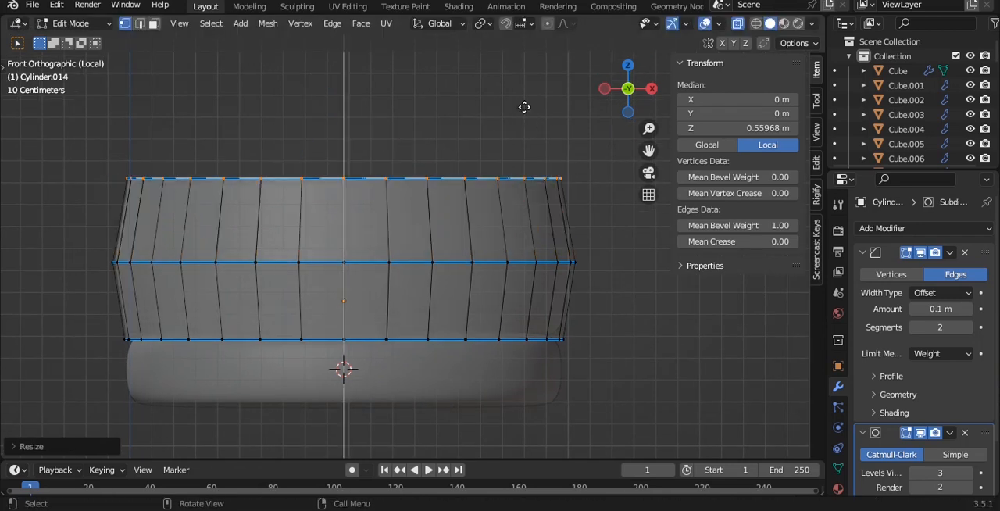
- Extrude the top again to a local Z of about 0.87 m and narrow the new ring further
{"action": "key", "text": "e"}
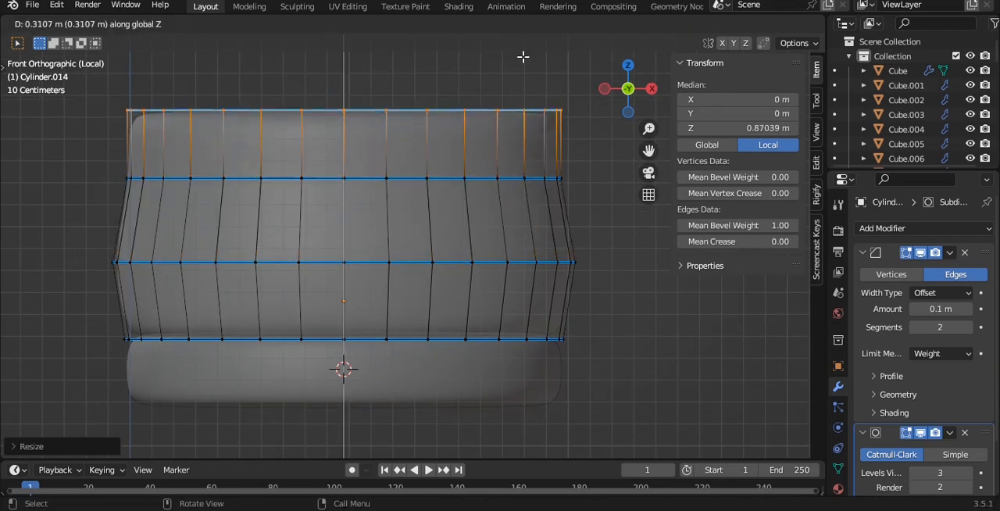
{"action": "left_click", "coordinate": [522, 56]}
{"action": "key", "text": "s"}
{"action": "left_click", "coordinate": [532, 103]}
{"action": "middle_click_drag", "start_coordinate": [534, 104], "coordinate": [545, 146], "text": "shift"}
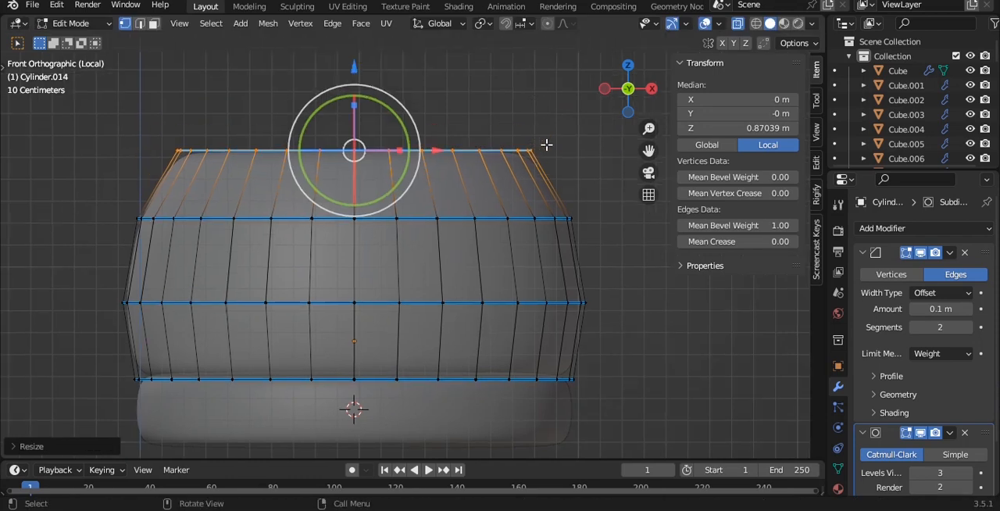
- Extrude the dome's top ring up to a local Z of about 1.19 m and scale it inward to about 0.41
{"action": "key", "text": "e"}
{"action": "key", "text": "z"}
{"action": "left_click", "coordinate": [544, 92]}
{"action": "key", "text": "s"}
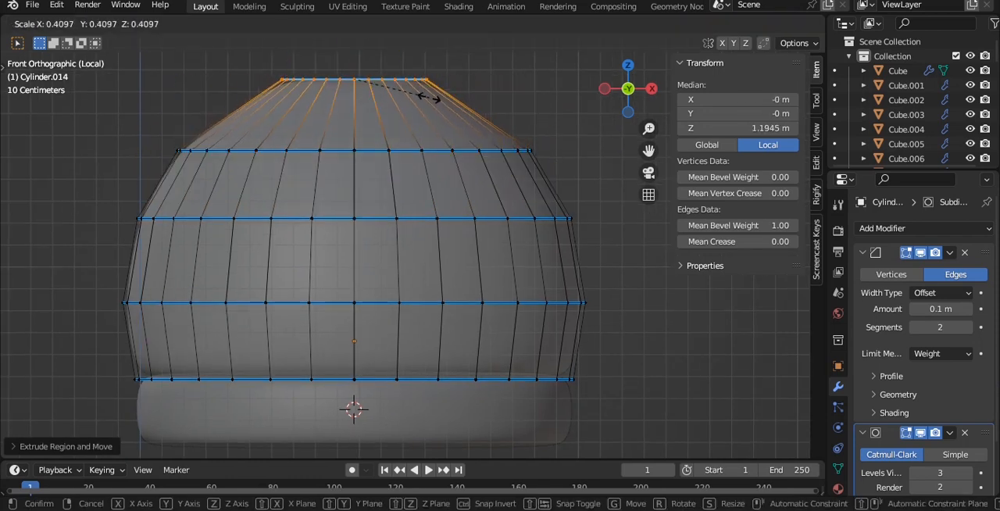
{"action": "left_click", "coordinate": [428, 97]}
- Lower the dome's top ring to a local Z of 1.121 m and scale it outward
{"action": "middle_click_drag", "start_coordinate": [429, 95], "coordinate": [432, 127], "text": "shift"}
{"action": "middle_click_drag", "start_coordinate": [359, 47], "coordinate": [364, 73], "text": "shift"}
{"action": "left_click_drag", "start_coordinate": [362, 64], "coordinate": [365, 80]}
{"action": "key", "text": "Tab"}
{"action": "key", "text": "Tab"}
{"action": "key", "text": "s"}
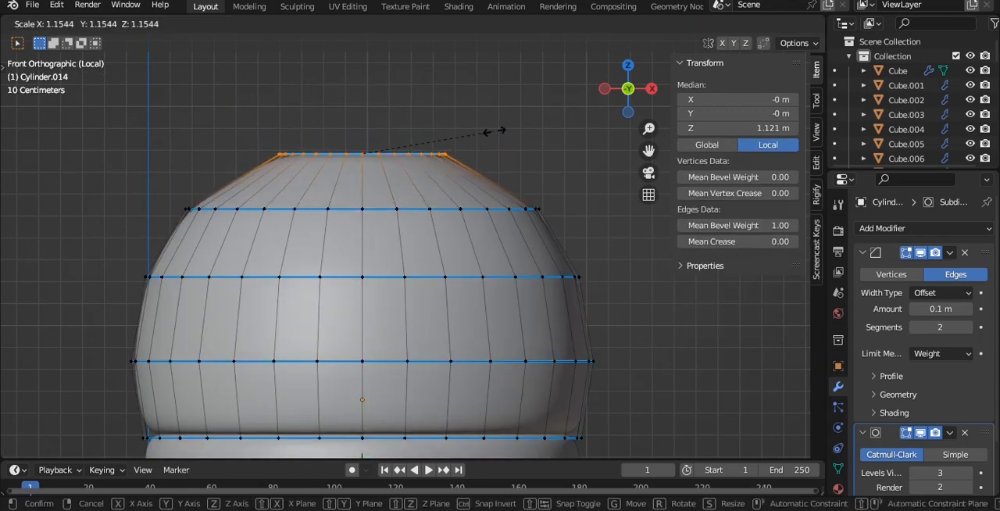
{"action": "left_click", "coordinate": [520, 132]}
{"action": "key", "text": "Tab"}
- Scale the second ring from the dome's top slightly inward to smooth the curve of the outline
{"action": "key", "text": "Tab"}
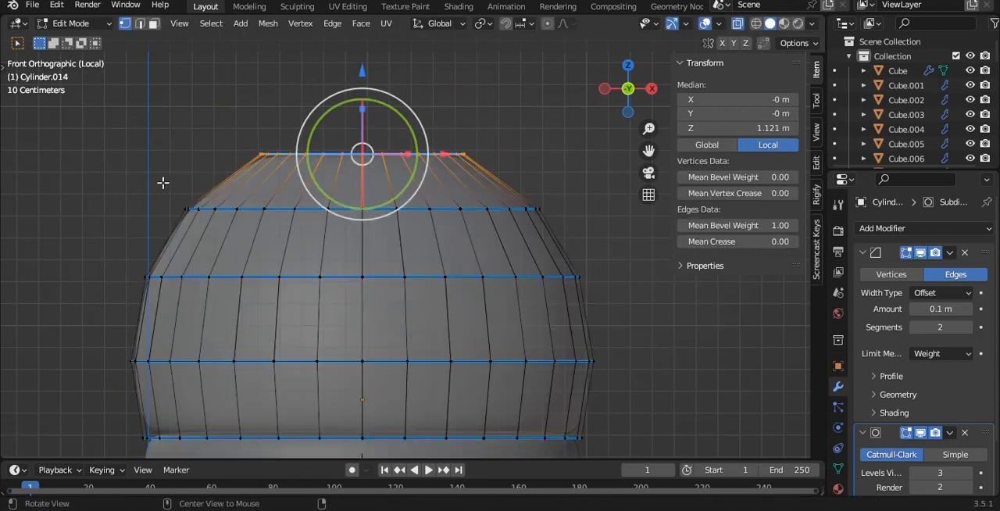
{"action": "left_click_drag", "start_coordinate": [568, 224], "coordinate": [569, 224]}
{"action": "key", "text": "s"}
{"action": "left_click", "coordinate": [568, 209]}
{"action": "key", "text": "Tab"}
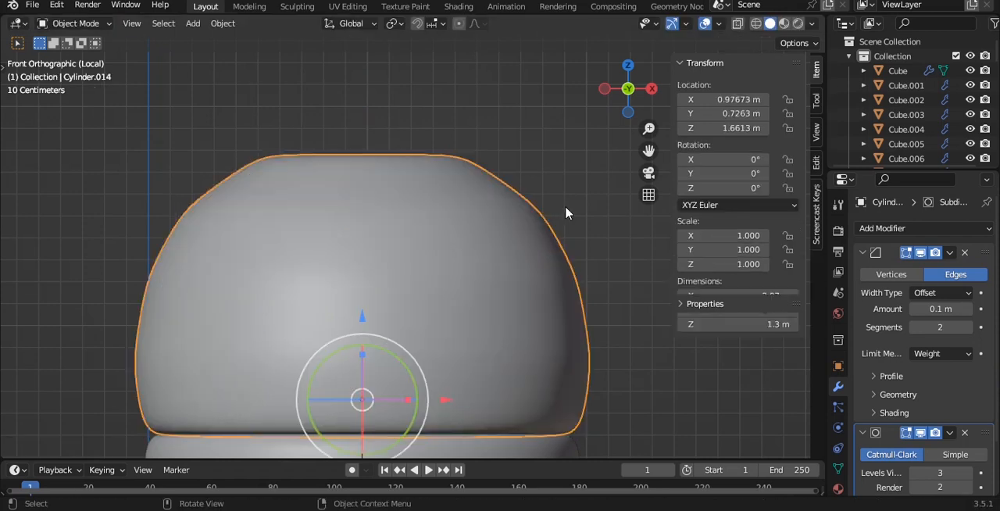
{"action": "key", "text": "Tab"}
{"action": "key", "text": "s"}
{"action": "left_click", "coordinate": [554, 207]}
{"action": "key", "text": "Tab"}
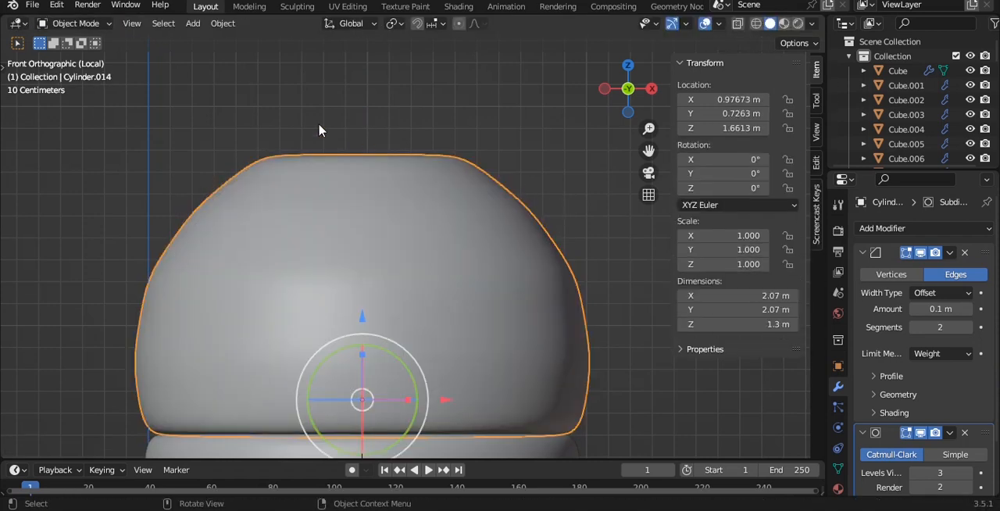
- Remove the Bevel modifier from the dome
{"action": "middle_click_drag", "start_coordinate": [320, 128], "coordinate": [489, 187]}
{"action": "scroll", "coordinate": [381, 185], "scroll_direction": "down", "scroll_amount": 4}
{"action": "left_click", "coordinate": [489, 187]}
{"action": "scroll", "coordinate": [490, 187], "scroll_direction": "up", "scroll_amount": 2}
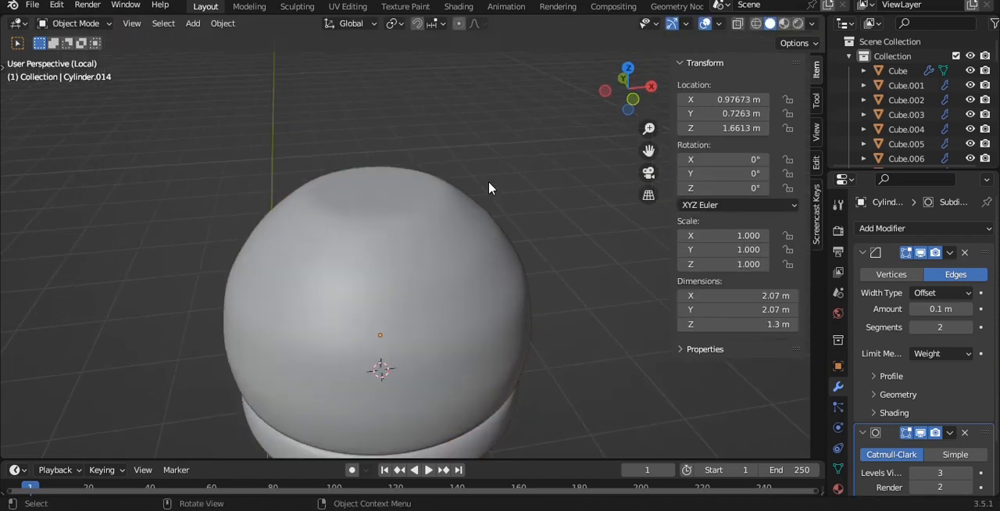
{"action": "key", "text": "Tab"}
{"action": "key", "text": "Tab"}
{"action": "scroll", "coordinate": [489, 187], "scroll_direction": "up", "scroll_amount": 1}
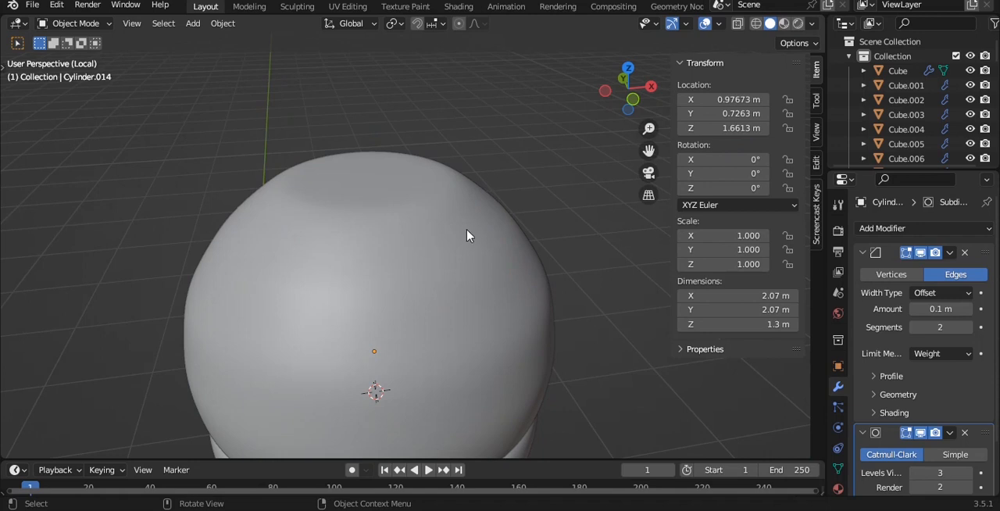
{"action": "left_click", "coordinate": [965, 253]}
- Try to delete the faces at the dome's lower ring, and undo the deletion
{"action": "key", "text": "KP_1"}
{"action": "middle_click_drag", "start_coordinate": [501, 233], "coordinate": [501, 153], "text": "shift"}
{"action": "key", "text": "alt+z"}
{"action": "key", "text": "Tab"}
{"action": "left_click_drag", "start_coordinate": [105, 284], "coordinate": [600, 366]}
{"action": "key", "text": "x"}
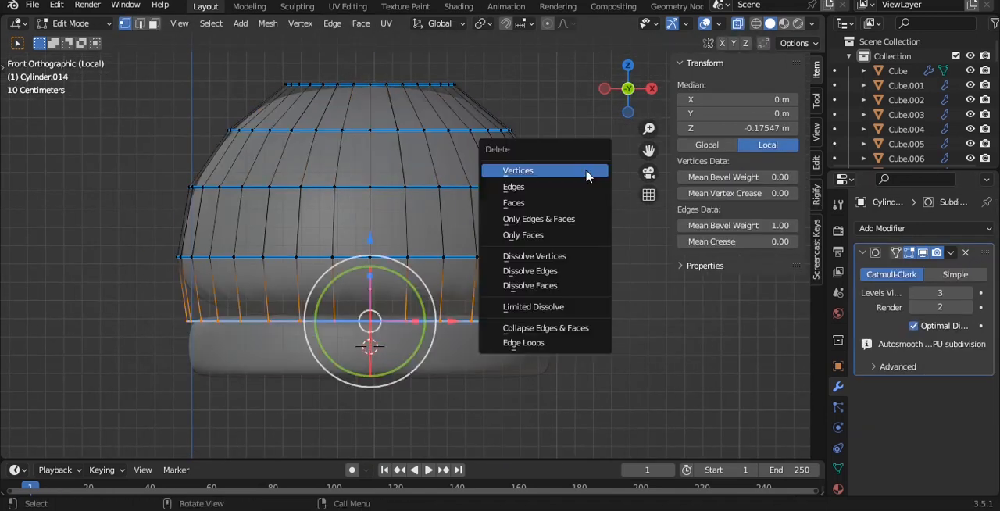
{"action": "left_click", "coordinate": [562, 206]}
{"action": "key", "text": "Tab"}
{"action": "key", "text": "alt+z"}
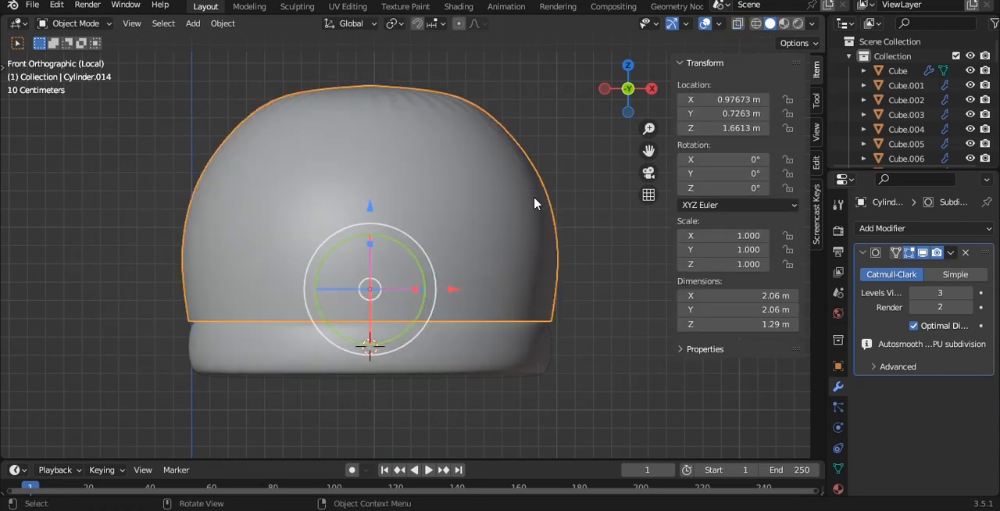
{"action": "key", "text": "ctrl+z"}
{"action": "key", "text": "ctrl+z"}
- Inset the dome's bottom face with zero thickness and set the dome's origin to its geometry
{"action": "key", "text": "i"}
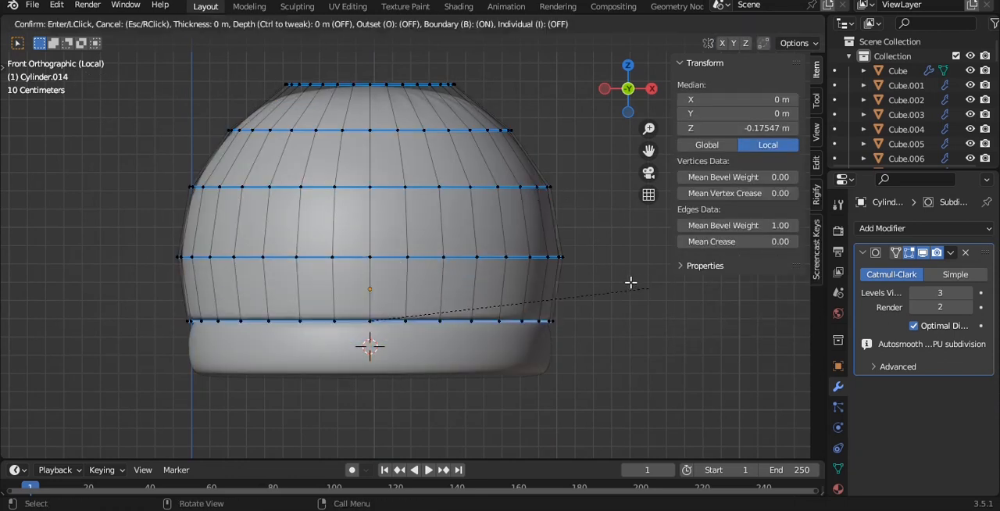
{"action": "left_click", "coordinate": [629, 281]}
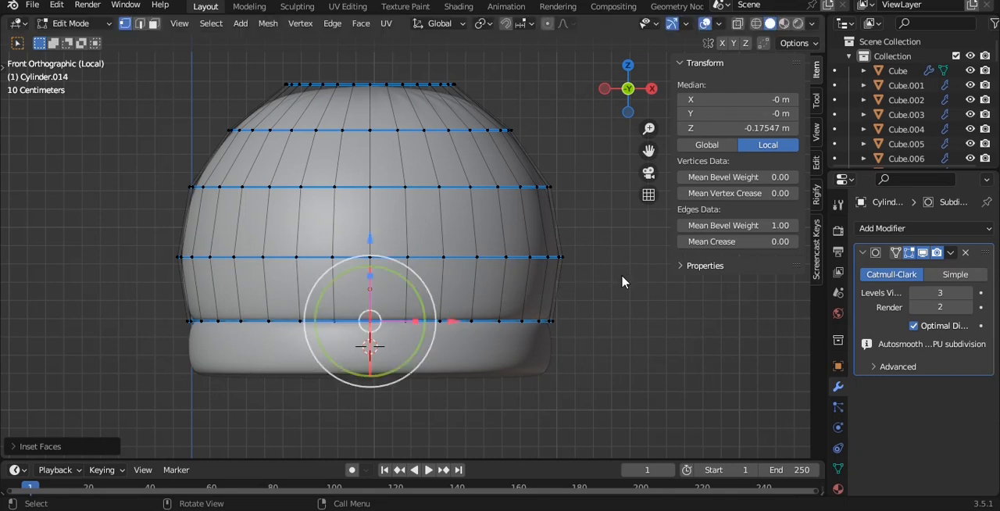
{"action": "key", "text": "Tab"}
{"action": "key", "text": "q"}
{"action": "left_click", "coordinate": [588, 268]}
- Scale the dome's top face to about 0.93 and inset it by about 0.15 m
{"action": "key", "text": "Tab"}
{"action": "left_click_drag", "start_coordinate": [482, 185], "coordinate": [469, 282], "text": "alt"}
{"action": "key", "text": "3"}
{"action": "left_click", "coordinate": [443, 155]}
{"action": "key", "text": "s"}
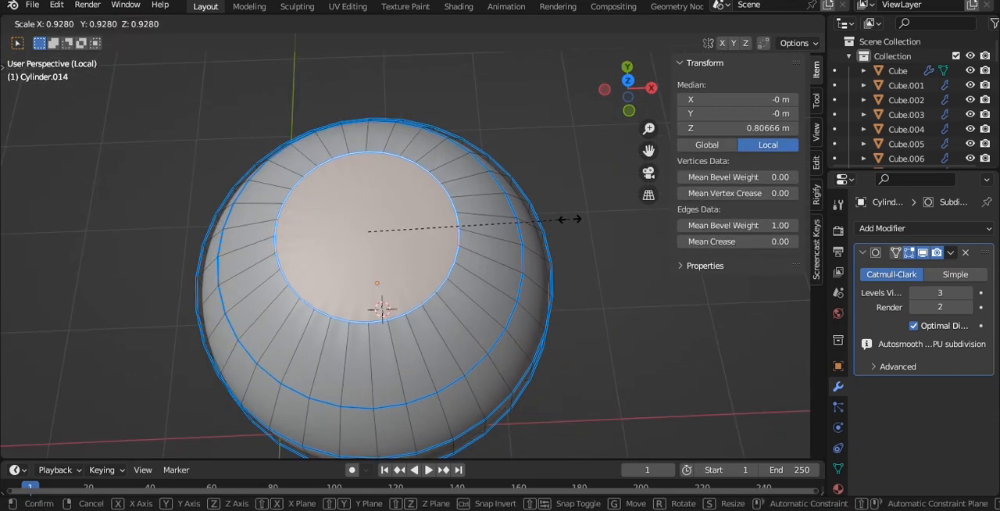
{"action": "left_click", "coordinate": [565, 218]}
{"action": "key", "text": "i"}
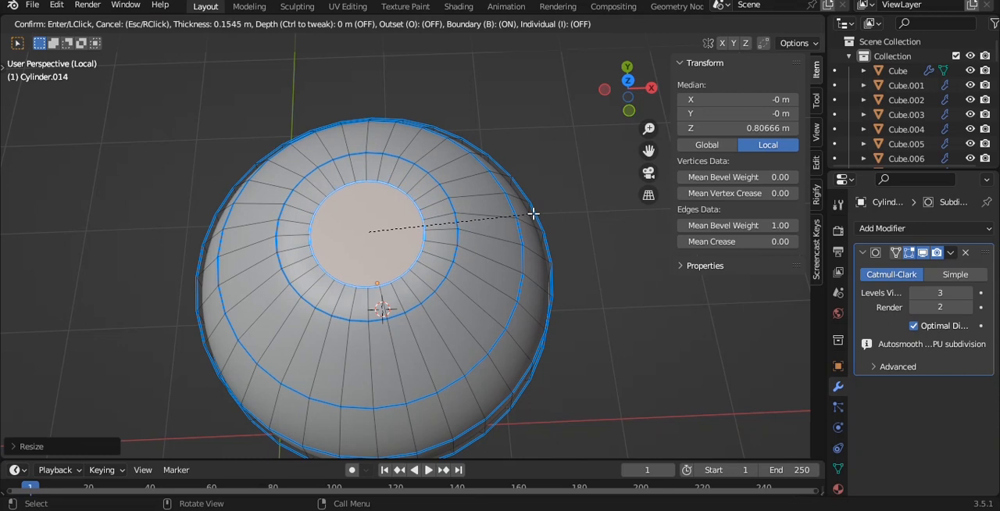
{"action": "left_click", "coordinate": [533, 213]}
- Separate a duplicate of the inset top face into its own object and set its origin to its geometry
{"action": "key", "text": "p"}
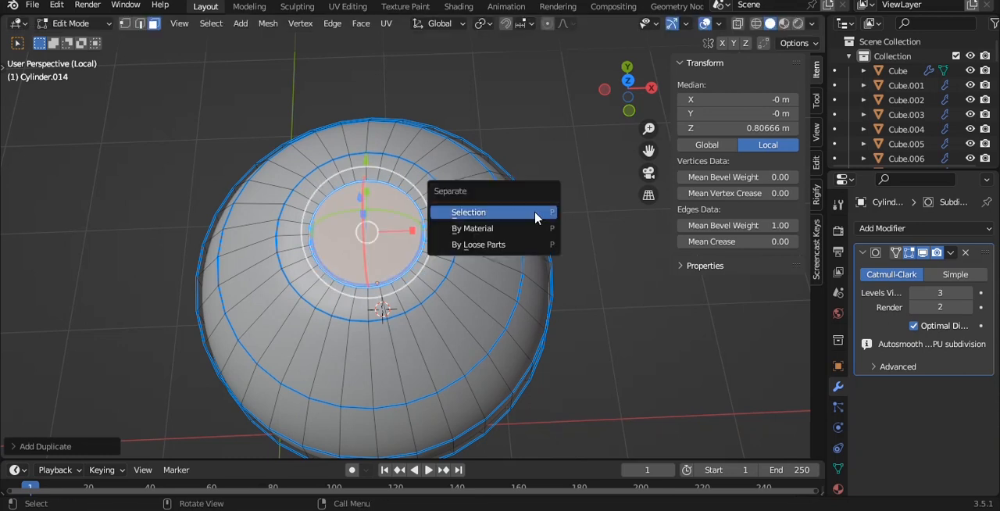
{"action": "left_click", "coordinate": [533, 212]}
{"action": "key", "text": "Tab"}
{"action": "key", "text": "q"}
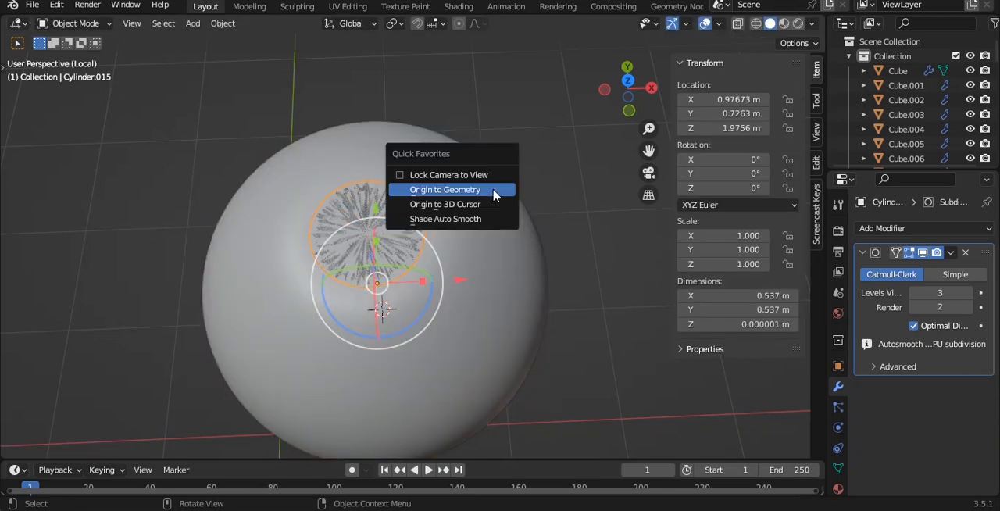
{"action": "left_click", "coordinate": [426, 190]}
- Save the file and extrude the whole separated disc slightly upward into a thin base for the knob
{"action": "key", "text": "KP_1"}
{"action": "key", "text": "ctrl+s"}
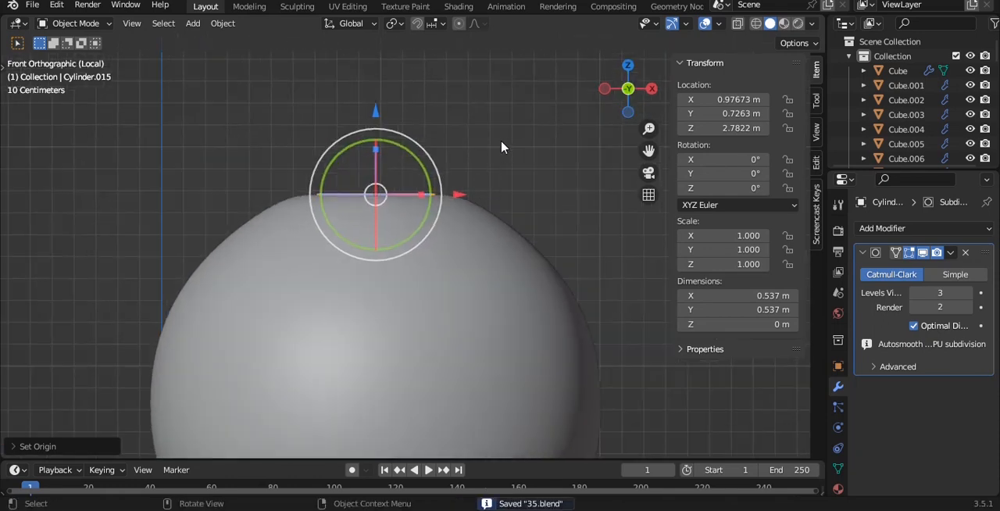
{"action": "key", "text": "Tab"}
{"action": "scroll", "coordinate": [508, 141], "scroll_direction": "up", "scroll_amount": 2}
{"action": "key", "text": "a"}
{"action": "key", "text": "e"}
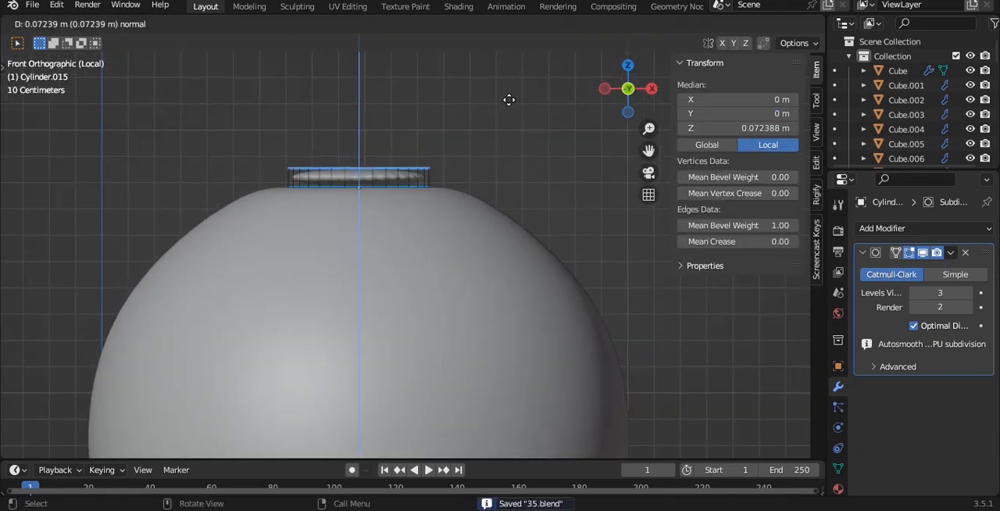
{"action": "left_click", "coordinate": [508, 99]}
{"action": "scroll", "coordinate": [500, 141], "scroll_direction": "up", "scroll_amount": 1}
- Taper the knob base with a second extruded top, narrowed and set at a local Z of about 0.10 m
{"action": "key", "text": "s"}
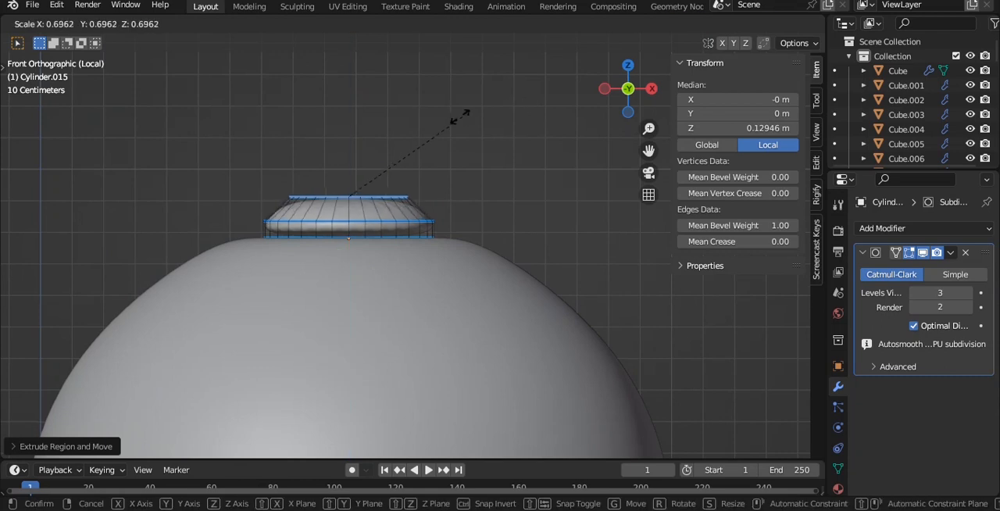
{"action": "left_click", "coordinate": [336, 161]}
{"action": "scroll", "coordinate": [461, 98], "scroll_direction": "up", "scroll_amount": 2}
{"action": "left_click_drag", "start_coordinate": [294, 168], "coordinate": [295, 181]}
{"action": "key", "text": "s"}
{"action": "left_click", "coordinate": [418, 182]}
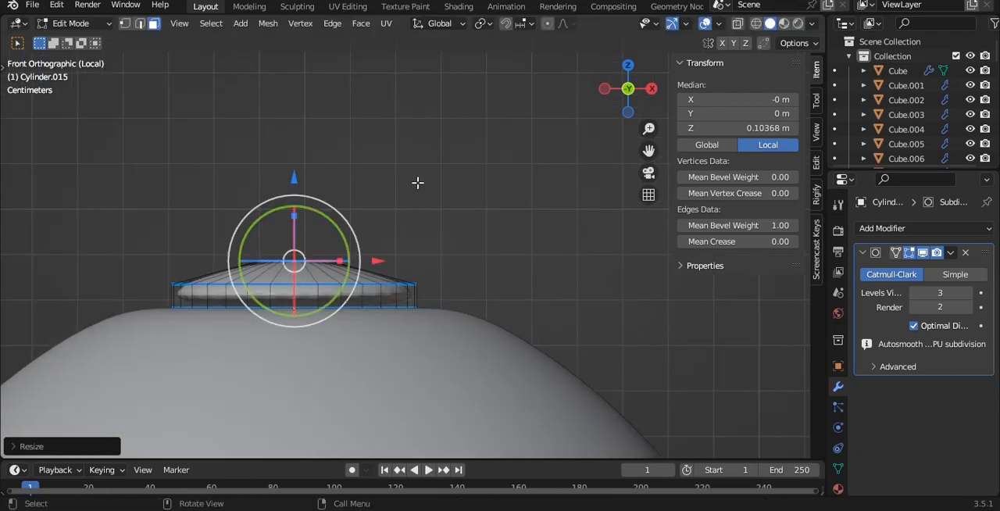
- Extrude the narrowed top up to a local Z of about 0.25 m and scale its end outward into a flared grip
{"action": "key", "text": "e"}
{"action": "left_click", "coordinate": [415, 132]}
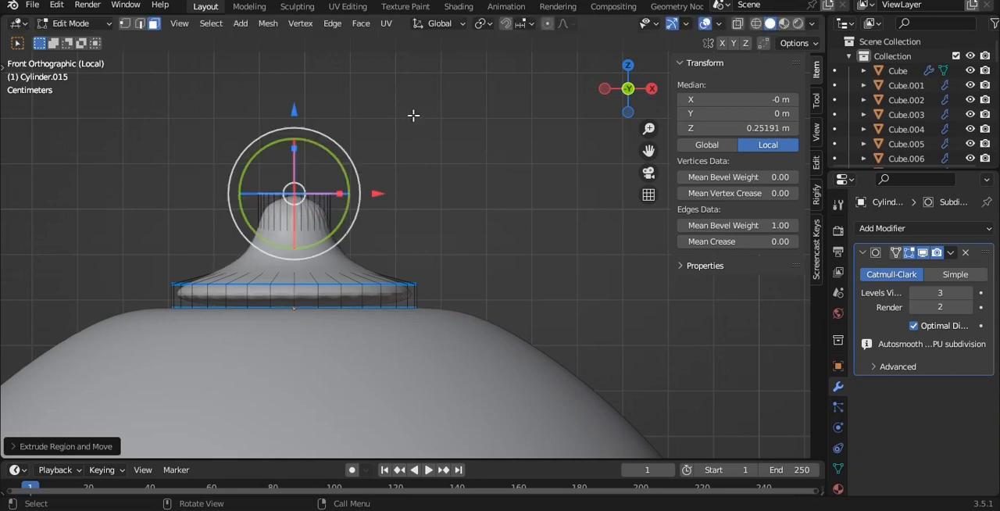
{"action": "key", "text": "s"}
{"action": "left_click", "coordinate": [502, 126]}
- Add supporting edge loops at the foot of the knob's neck and just below its upper rim
{"action": "left_click", "coordinate": [341, 290]}
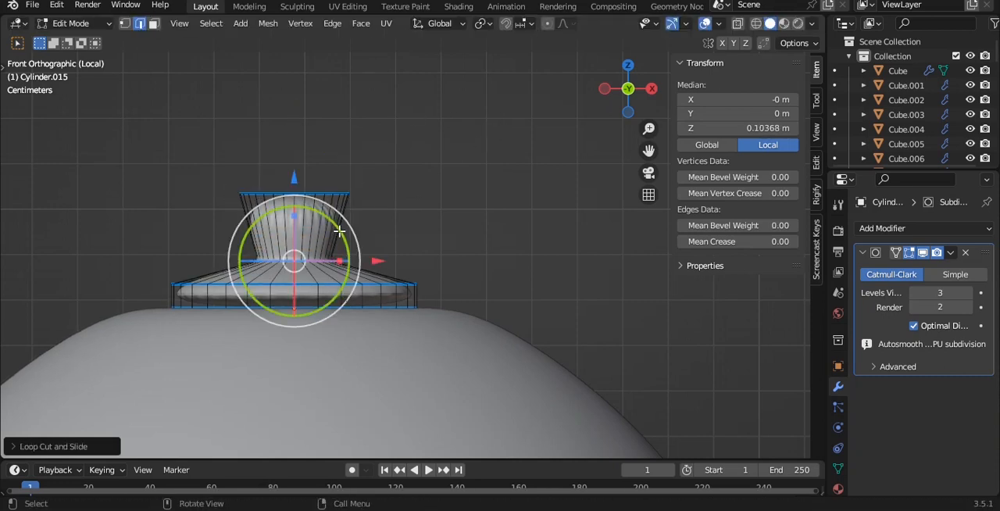
{"action": "key", "text": "g"}
{"action": "key", "text": "g"}
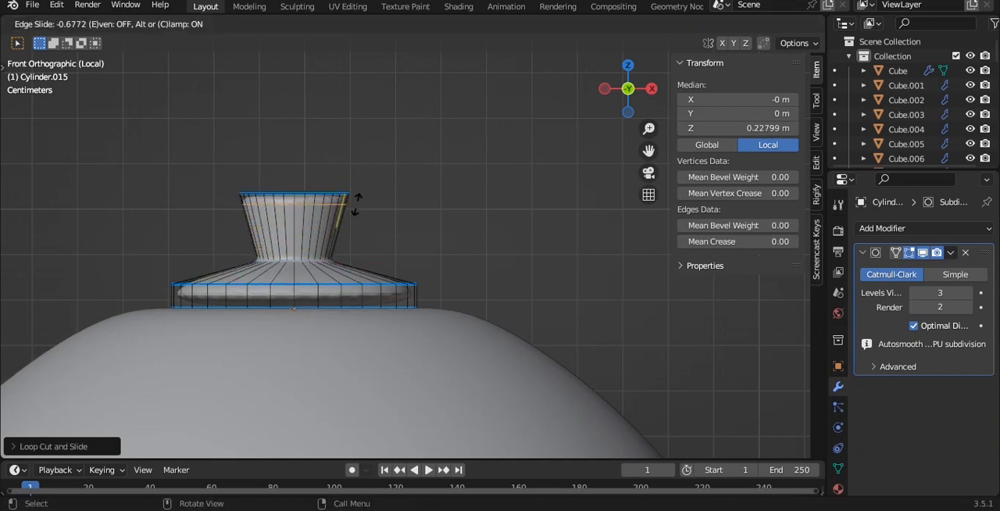
{"action": "right_click", "coordinate": [356, 201]}
- Inset the knob's top face by about 0.03 m and inset the inner face again
{"action": "middle_click_drag", "start_coordinate": [355, 202], "coordinate": [364, 222]}
{"action": "key", "text": "i"}
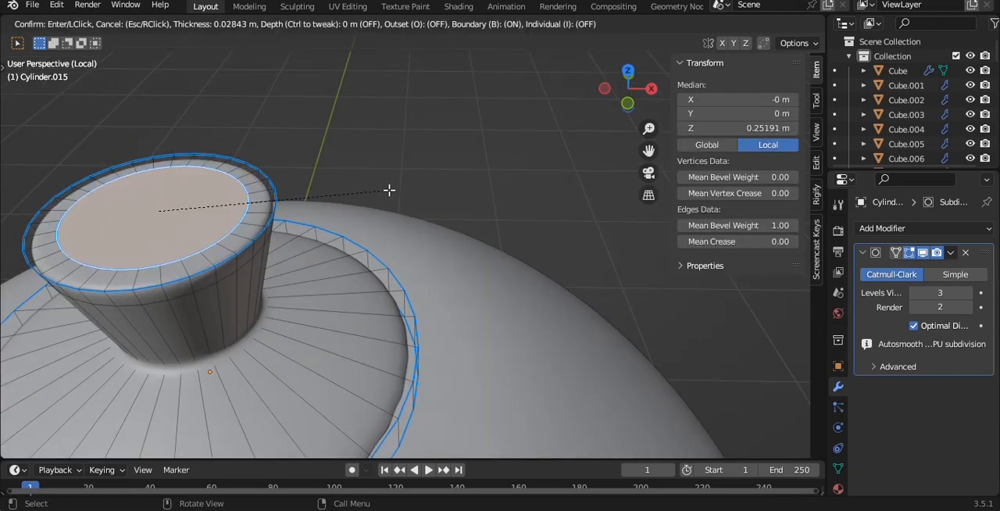
{"action": "left_click", "coordinate": [378, 189]}
{"action": "middle_click_drag", "start_coordinate": [378, 189], "coordinate": [368, 209]}
{"action": "key", "text": "i"}
{"action": "left_click", "coordinate": [364, 174]}
- Clear the mesh selection and examine the knob's smoothed shape and base rim from the side
{"action": "left_click_drag", "start_coordinate": [286, 151], "coordinate": [286, 146]}
{"action": "middle_click_drag", "start_coordinate": [332, 207], "coordinate": [303, 208]}
{"action": "key", "text": "ctrl+z"}
{"action": "scroll", "coordinate": [337, 268], "scroll_direction": "up", "scroll_amount": 2}
{"action": "left_click", "coordinate": [332, 268], "text": "alt+shift"}
{"action": "left_click_drag", "start_coordinate": [223, 163], "coordinate": [228, 153]}
{"action": "key", "text": "alt+a"}
{"action": "left_click", "coordinate": [249, 243]}
{"action": "key", "text": "Tab"}
{"action": "scroll", "coordinate": [333, 263], "scroll_direction": "down", "scroll_amount": 4}
{"action": "middle_click_drag", "start_coordinate": [333, 264], "coordinate": [342, 140], "text": "shift"}
{"action": "middle_click_drag", "start_coordinate": [342, 140], "coordinate": [363, 189]}
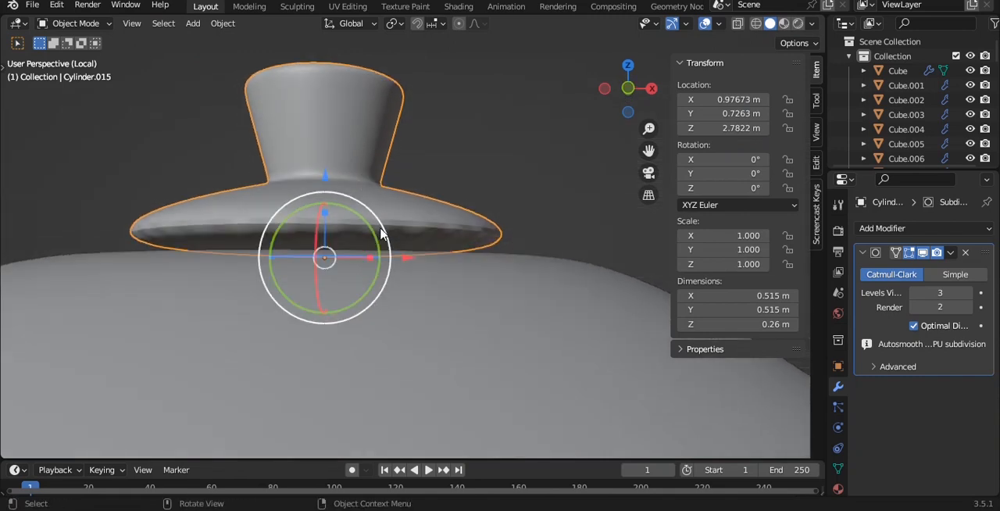
- Add an edge loop around the knob base's side wall and slide it down to the lower edge
{"action": "key", "text": "Tab"}
{"action": "key", "text": "ctrl+r"}
{"action": "left_click", "coordinate": [489, 246]}
{"action": "left_click_drag", "start_coordinate": [489, 246], "coordinate": [488, 251]}
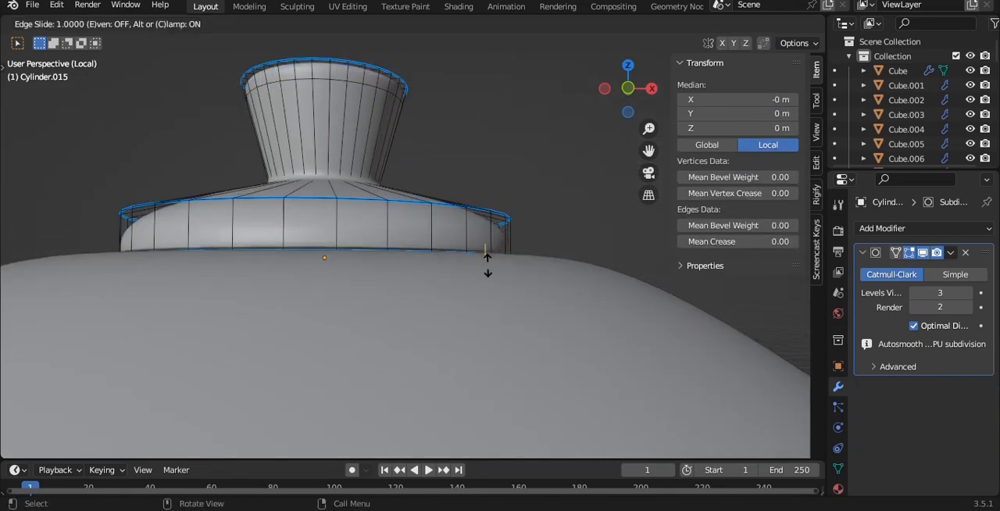
{"action": "left_click", "coordinate": [487, 261]}
{"action": "key", "text": "Tab"}
{"action": "scroll", "coordinate": [511, 176], "scroll_direction": "down", "scroll_amount": 3}
{"action": "middle_click_drag", "start_coordinate": [516, 167], "coordinate": [493, 196]}
{"action": "key", "text": "grave"}
{"action": "left_click", "coordinate": [456, 172]}
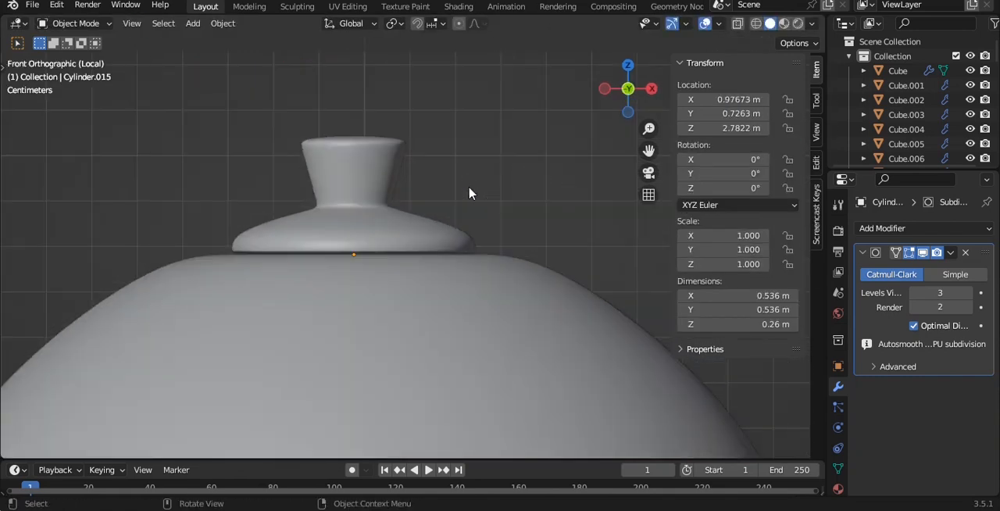
{"action": "scroll", "coordinate": [468, 205], "scroll_direction": "down", "scroll_amount": 4}
{"action": "middle_click_drag", "start_coordinate": [460, 270], "coordinate": [461, 307]}
{"action": "left_click", "coordinate": [461, 307]}
{"action": "key", "text": "Tab"}
{"action": "scroll", "coordinate": [450, 300], "scroll_direction": "up", "scroll_amount": 2}
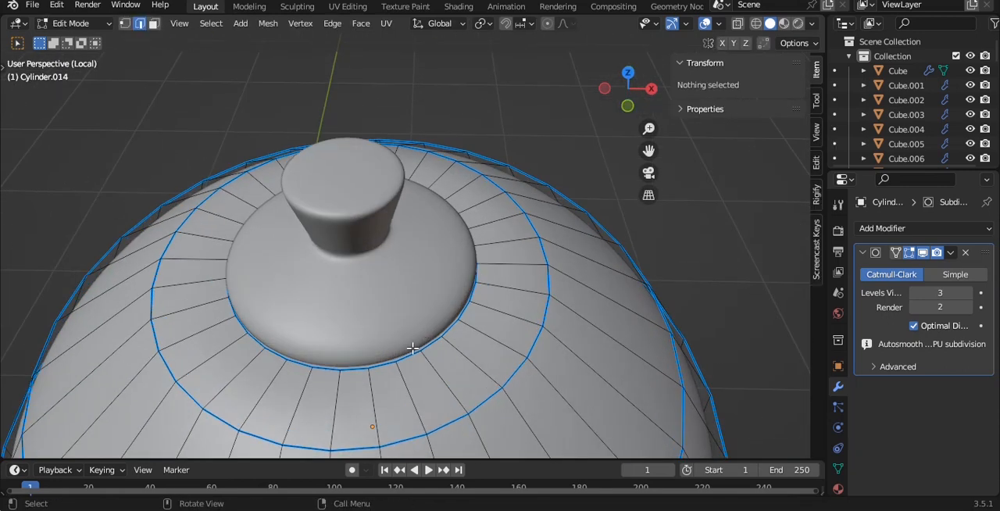
{"action": "key", "text": "x"}
{"action": "key", "text": "alt+z"}
{"action": "key", "text": "alt+z"}
{"action": "key", "text": "Tab"}
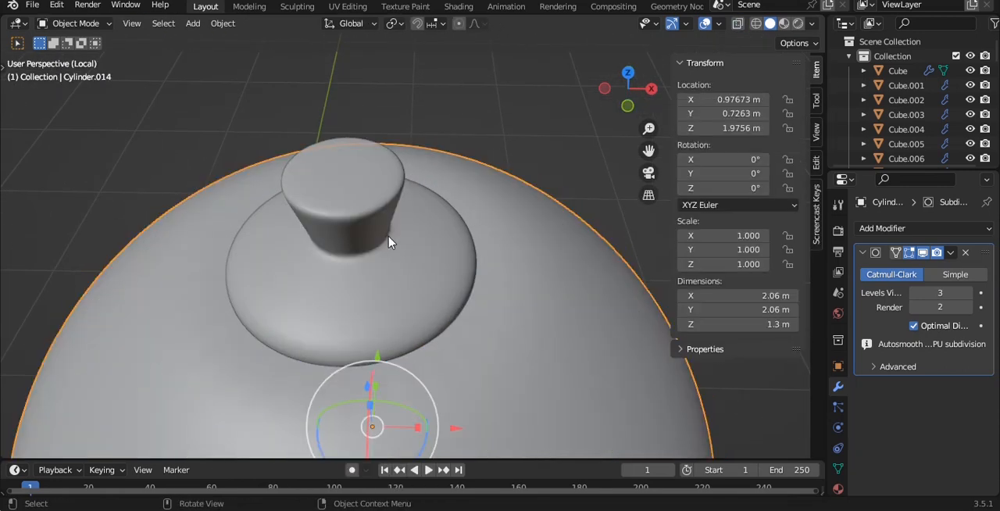
- Move the knob aside to X 1.37 m and delete the dome's circular top face
{"action": "left_click", "coordinate": [389, 244]}
{"action": "left_click_drag", "start_coordinate": [440, 265], "coordinate": [621, 270]}
{"action": "left_click", "coordinate": [356, 291]}
{"action": "key", "text": "Tab"}
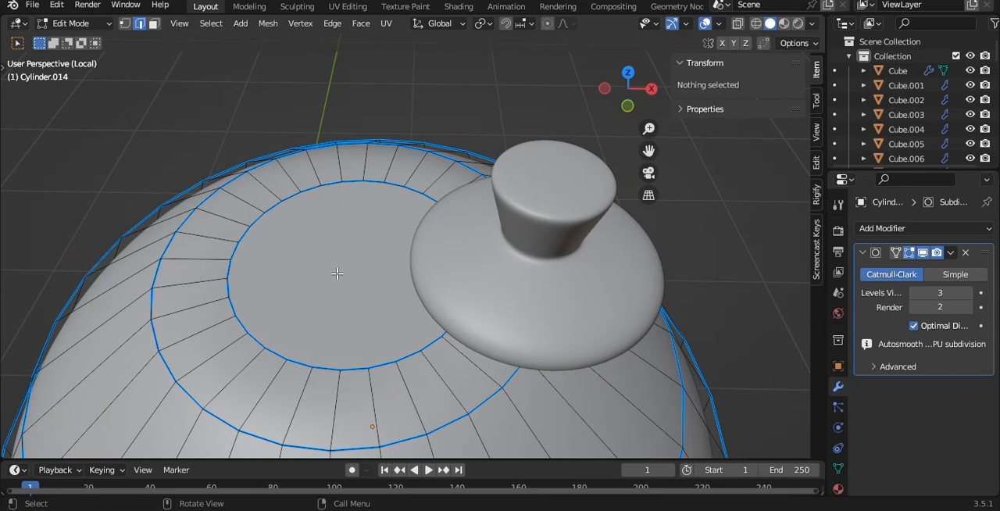
{"action": "left_click", "coordinate": [337, 272]}
{"action": "key", "text": "x"}
{"action": "left_click", "coordinate": [408, 269]}
{"action": "key", "text": "Tab"}
- Move the knob back along X to about 0.956 m, over the dome's opening
{"action": "left_click", "coordinate": [558, 276]}
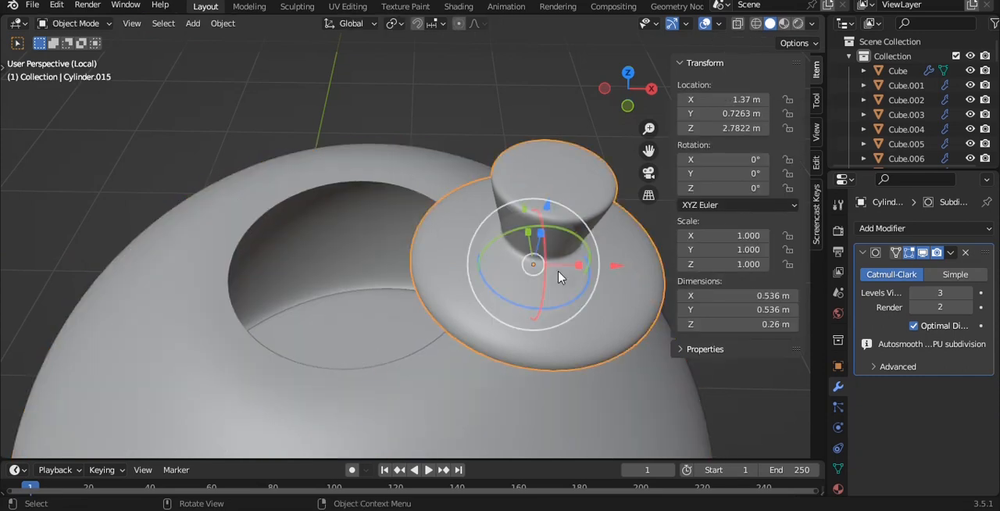
{"action": "key", "text": "KP_1"}
{"action": "key", "text": "g"}
{"action": "key", "text": "x"}
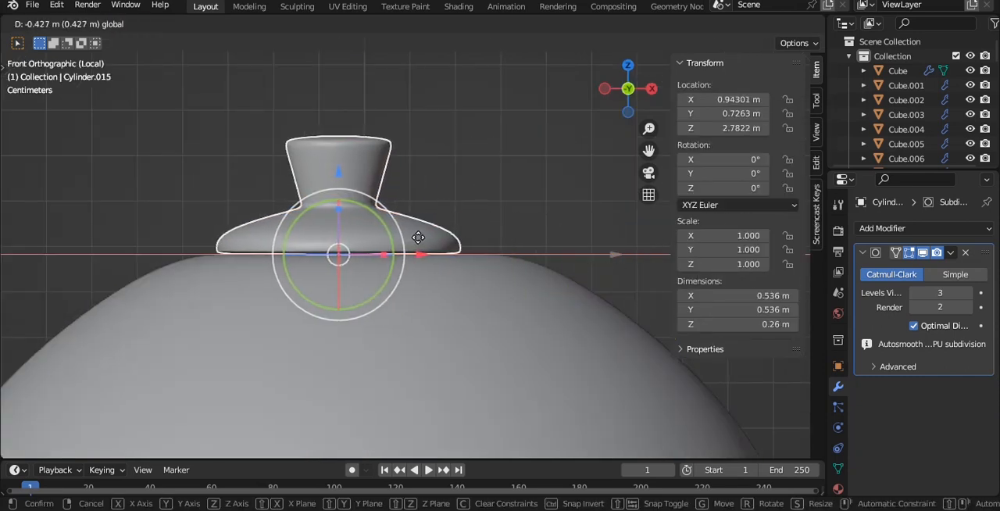
{"action": "left_click", "coordinate": [422, 237]}
{"action": "middle_click_drag", "start_coordinate": [493, 143], "coordinate": [452, 176]}
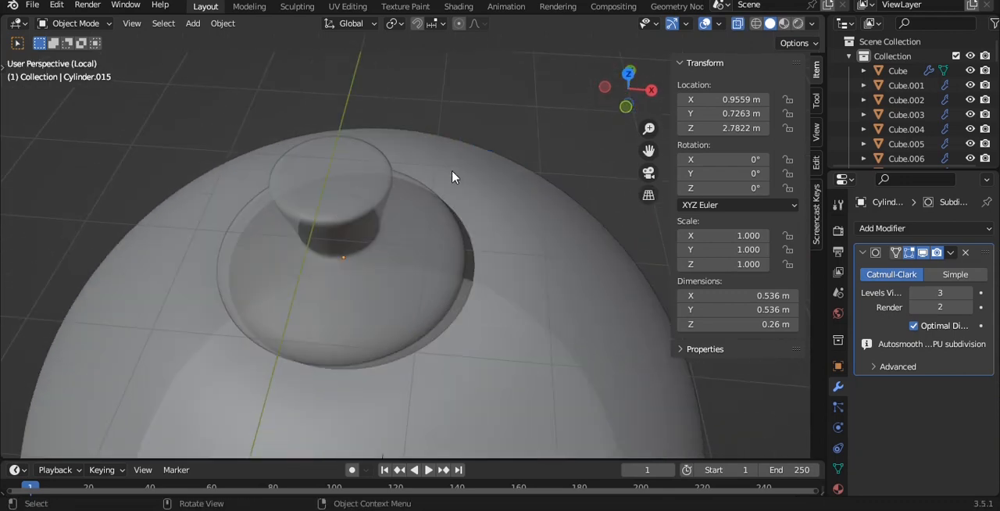
- Centre the knob over the opening at X 0.97685 m, scale it to 1.05 and save the file
{"action": "key", "text": "KP_7"}
{"action": "mouse_move", "coordinate": [433, 269]}
{"action": "left_mouse_down"}
{"action": "mouse_move", "coordinate": [449, 263]}
{"action": "mouse_move", "coordinate": [436, 252]}
{"action": "left_mouse_up"}
{"action": "key", "text": "s"}
{"action": "left_click", "coordinate": [486, 255]}
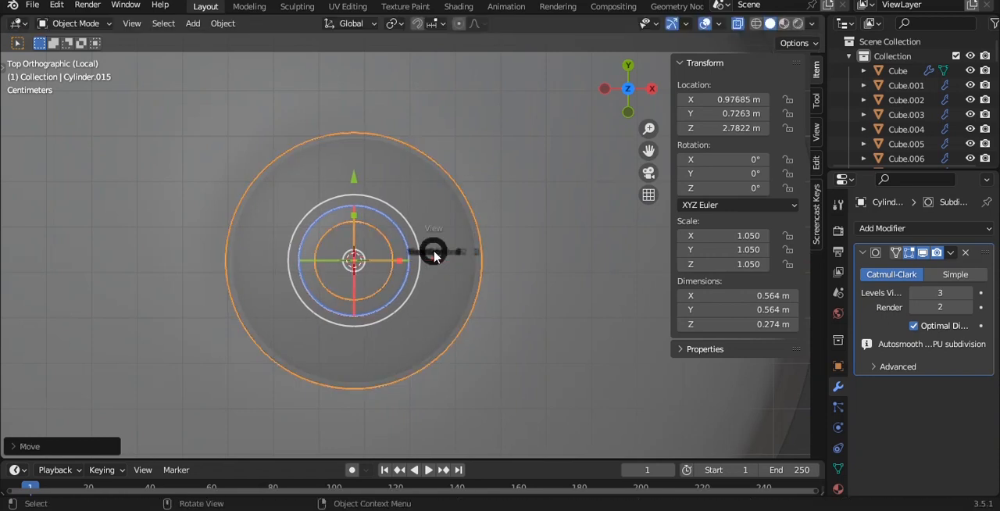
{"action": "key", "text": "KP_1"}
{"action": "scroll", "coordinate": [496, 205], "scroll_direction": "down", "scroll_amount": 5}
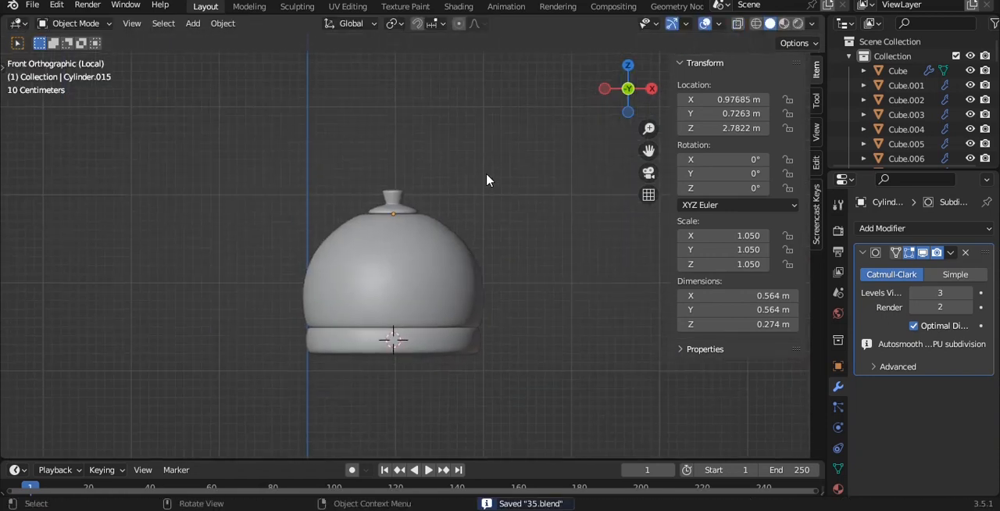
- Duplicate the vessel's base ring and place the copy beside the dome at X -0.11056 m, Z 2.3431 m
{"action": "scroll", "coordinate": [487, 181], "scroll_direction": "up", "scroll_amount": 5}
{"action": "scroll", "coordinate": [487, 181], "scroll_direction": "down", "scroll_amount": 3}
{"action": "key", "text": "shift+a"}
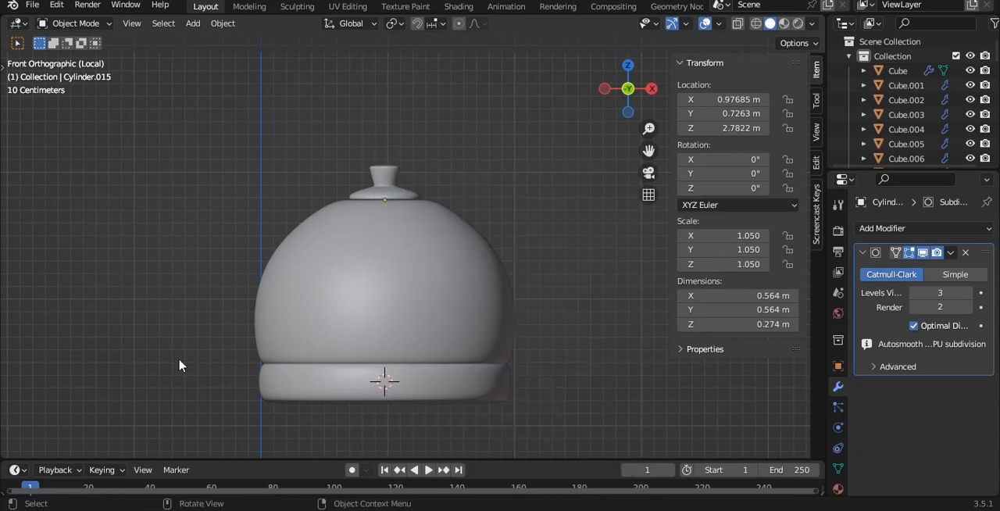
{"action": "left_click", "coordinate": [344, 392]}
{"action": "scroll", "coordinate": [550, 298], "scroll_direction": "up", "scroll_amount": 1}
{"action": "key", "text": "shift+d"}
{"action": "left_click", "coordinate": [383, 146]}
{"action": "middle_click_drag", "start_coordinate": [384, 152], "coordinate": [430, 127], "text": "shift"}
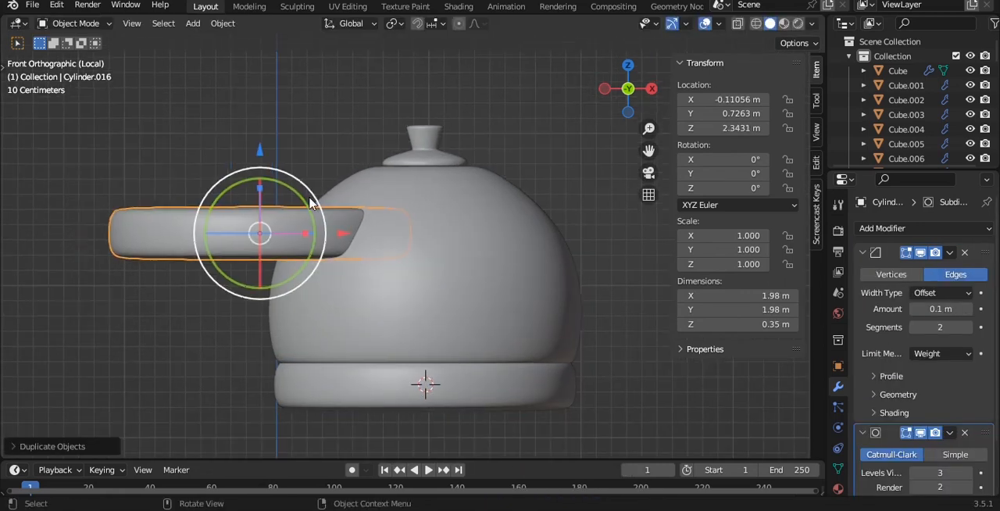
- Turn the copied ring upright at about -89.9° around Y and scale it down to 0.150
{"action": "left_click", "coordinate": [175, 163]}
{"action": "key", "text": "s"}
{"action": "left_click", "coordinate": [273, 226]}
{"action": "scroll", "coordinate": [234, 219], "scroll_direction": "up", "scroll_amount": 3}
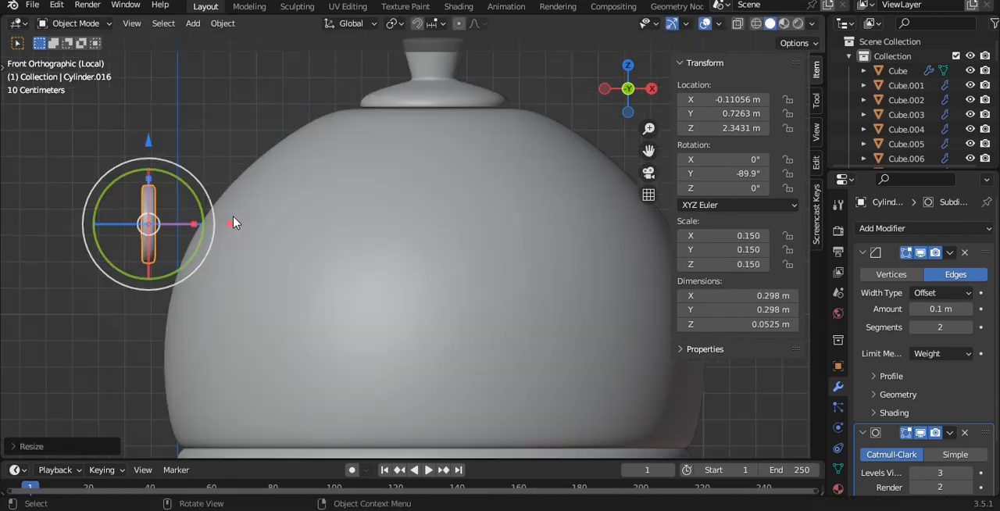
- Stretch the small cylinder along its own axis to a Z scale of 0.391
{"action": "left_click_drag", "start_coordinate": [195, 227], "coordinate": [275, 223]}
{"action": "middle_click_drag", "start_coordinate": [252, 206], "coordinate": [435, 175], "text": "shift"}
{"action": "scroll", "coordinate": [436, 175], "scroll_direction": "up", "scroll_amount": 2}
- Flare the small cylinder's outer end by scaling its vertices to about 1.6
{"action": "key", "text": "Tab"}
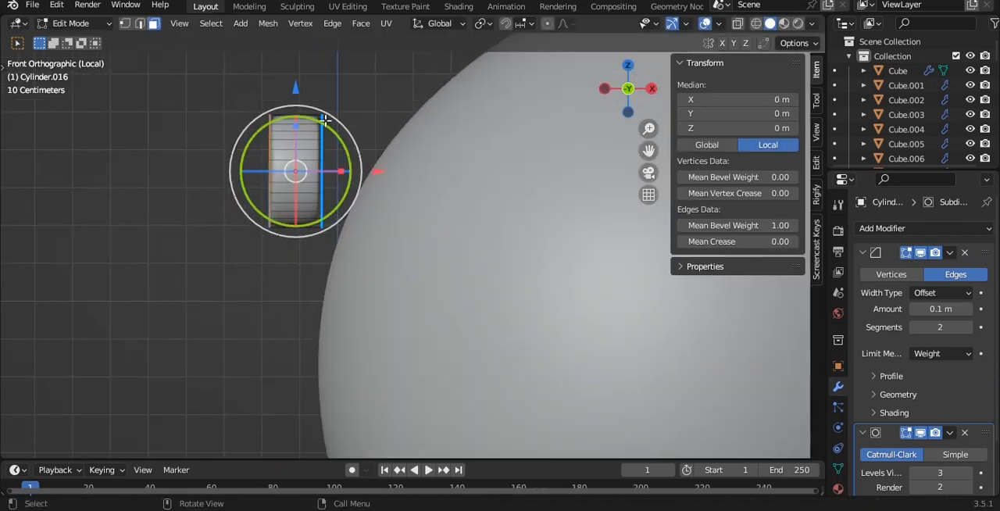
{"action": "key", "text": "alt+z"}
{"action": "key", "text": "1"}
{"action": "key", "text": "s"}
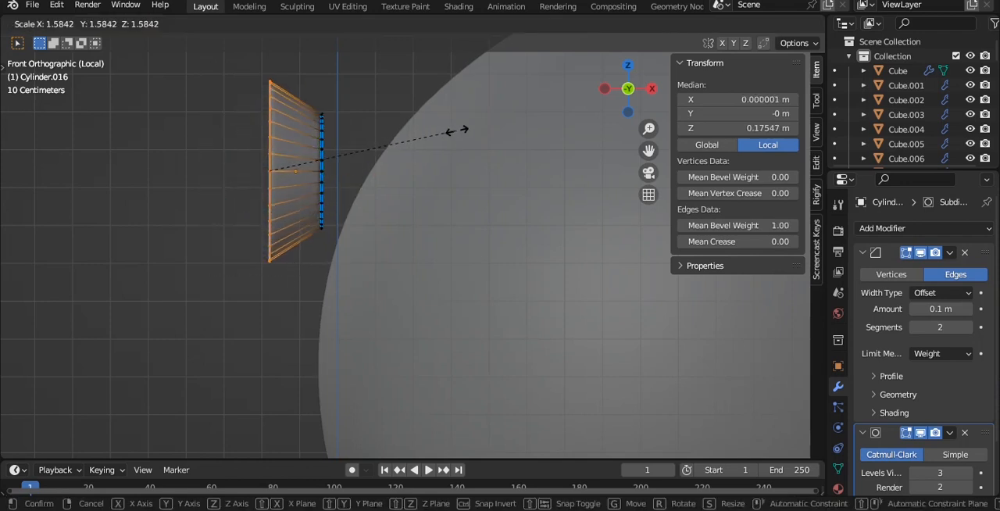
{"action": "left_click", "coordinate": [459, 130]}
- Select the vertices of the small cylinder's end nearest the dome and delete that end's faces
{"action": "key", "text": "alt+z"}
{"action": "left_click_drag", "start_coordinate": [300, 78], "coordinate": [383, 285]}
{"action": "key", "text": "alt+z"}
{"action": "key", "text": "x"}
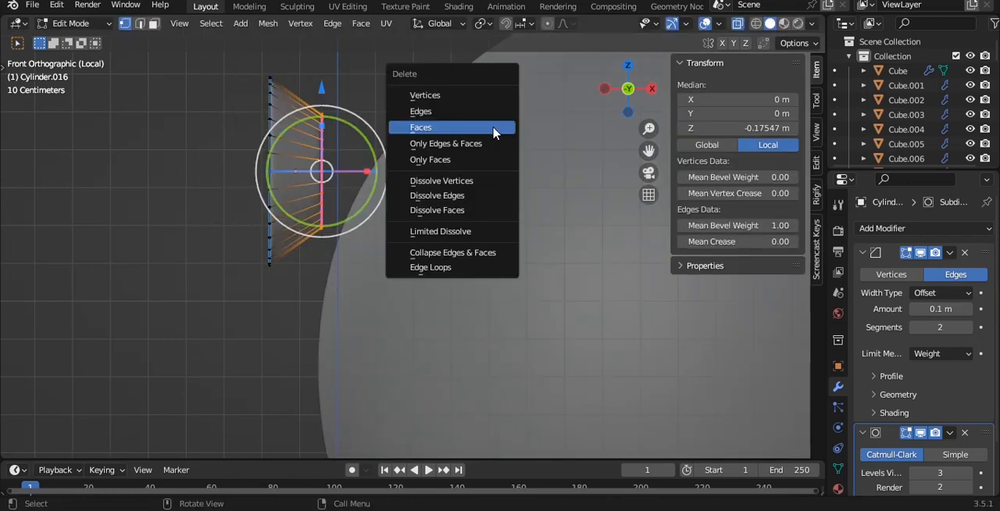
{"action": "left_click", "coordinate": [493, 133]}
- Inset the outer end face of the small cylinder to form a rim
{"action": "key", "text": "alt+z"}
{"action": "middle_click_drag", "start_coordinate": [476, 118], "coordinate": [414, 143]}
{"action": "left_click", "coordinate": [411, 146]}
{"action": "key", "text": "3"}
{"action": "left_click", "coordinate": [358, 143]}
{"action": "key", "text": "i"}
{"action": "left_click", "coordinate": [488, 158]}
- Extrude the inset face into the spout and scale it to about 0.69 to taper the recess
{"action": "key", "text": "grave"}
{"action": "left_click", "coordinate": [358, 94]}
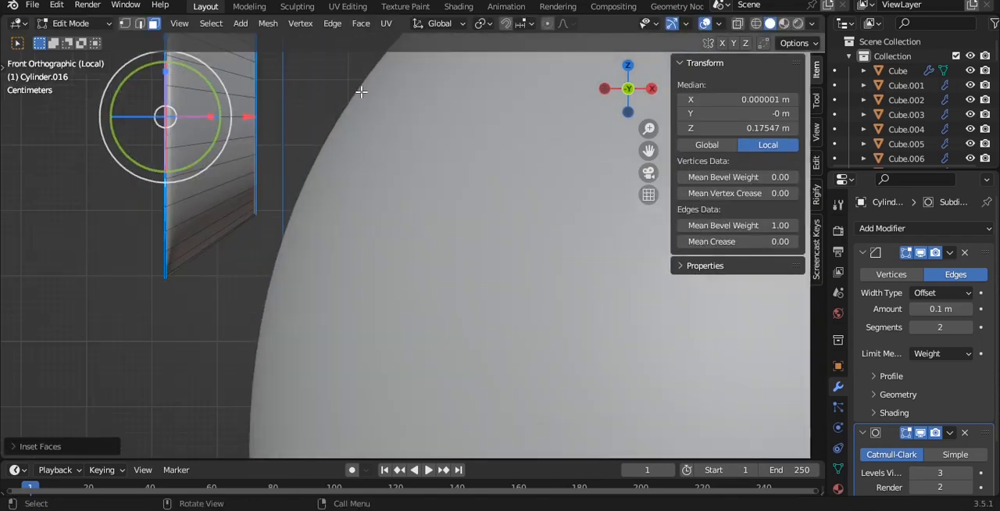
{"action": "key", "text": "alt+z"}
{"action": "key", "text": "e"}
{"action": "left_click", "coordinate": [415, 107]}
{"action": "key", "text": "s"}
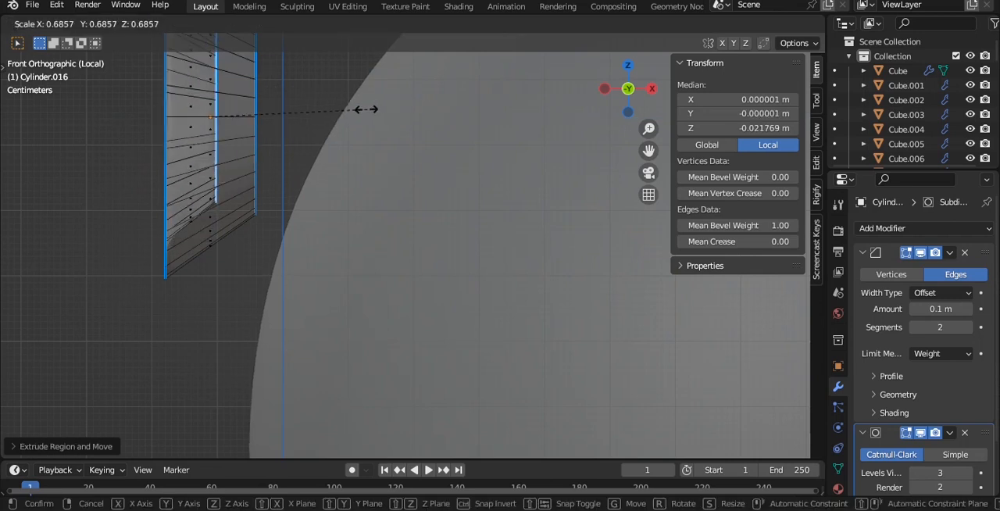
{"action": "left_click", "coordinate": [361, 108]}
- Inset the recessed face inside the spout once more and return to the front view in Object Mode
{"action": "middle_click_drag", "start_coordinate": [361, 108], "coordinate": [411, 159]}
{"action": "key", "text": "i"}
{"action": "left_click", "coordinate": [387, 180]}
{"action": "key", "text": "Tab"}
{"action": "key", "text": "grave"}
{"action": "left_click", "coordinate": [380, 121]}
- Shift the vertices of the spout's recess floor and inner end toward the dome to lengthen the spout
{"action": "key", "text": "Tab"}
{"action": "key", "text": "alt+a"}
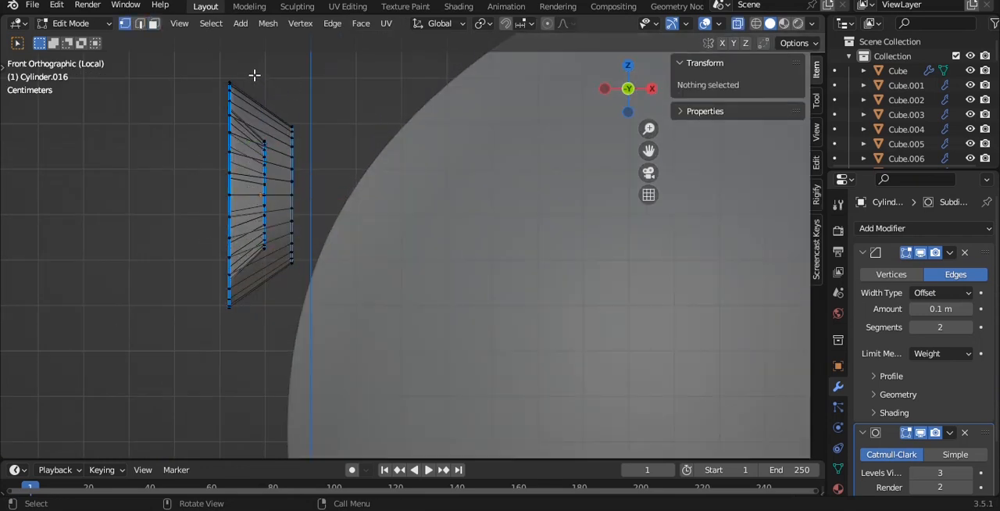
{"action": "left_click_drag", "start_coordinate": [253, 74], "coordinate": [391, 218]}
{"action": "left_click_drag", "start_coordinate": [360, 192], "coordinate": [414, 209]}
- Tilt the spout to -63.4° around Y and move it into the dome at X -0.052556 m, Z 2.3479 m
{"action": "key", "text": "Tab"}
{"action": "key", "text": "grave"}
{"action": "scroll", "coordinate": [318, 162], "scroll_direction": "down", "scroll_amount": 3}
{"action": "scroll", "coordinate": [449, 214], "scroll_direction": "up", "scroll_amount": 2}
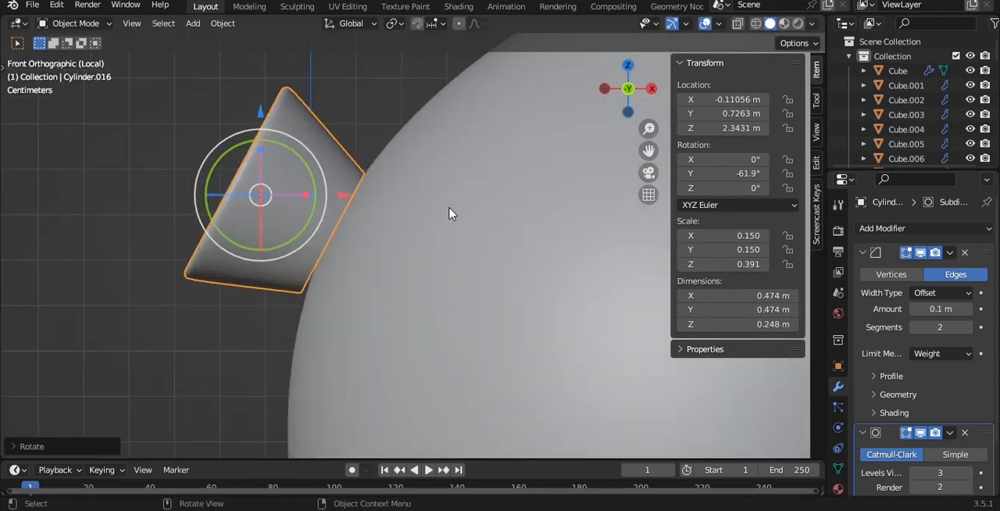
{"action": "left_click_drag", "start_coordinate": [307, 163], "coordinate": [300, 161]}
{"action": "key", "text": "g"}
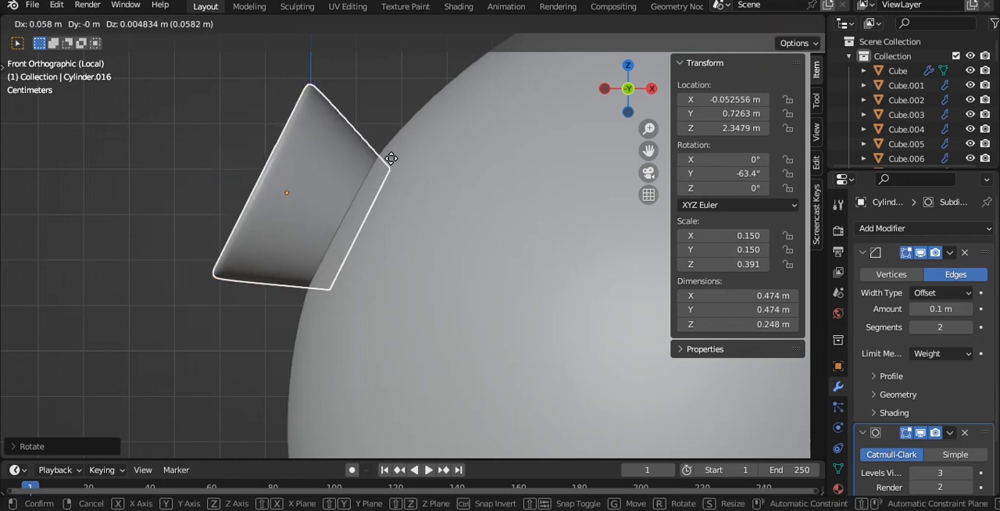
{"action": "left_click", "coordinate": [391, 159]}
- Narrow the spout's mouth by scaling its outer rim vertices to about 0.81
{"action": "scroll", "coordinate": [393, 164], "scroll_direction": "down", "scroll_amount": 5}
{"action": "mouse_move", "coordinate": [406, 151]}
{"action": "middle_mouse_down"}
{"action": "mouse_move", "coordinate": [467, 179]}
{"action": "mouse_move", "coordinate": [504, 183]}
{"action": "mouse_move", "coordinate": [409, 161]}
{"action": "middle_mouse_up"}
{"action": "key", "text": "alt+a"}
{"action": "key", "text": "KP_1"}
{"action": "scroll", "coordinate": [379, 159], "scroll_direction": "up", "scroll_amount": 1}
{"action": "scroll", "coordinate": [379, 161], "scroll_direction": "up", "scroll_amount": 1}
{"action": "key", "text": "Tab"}
{"action": "scroll", "coordinate": [373, 186], "scroll_direction": "up", "scroll_amount": 2}
{"action": "key", "text": "alt+z"}
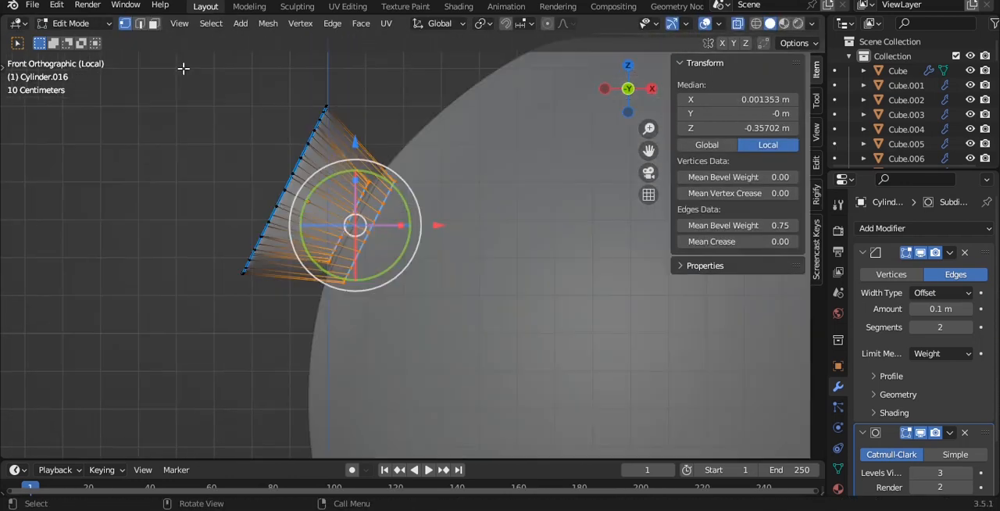
{"action": "key", "text": "alt+a"}
{"action": "key", "text": "c"}
{"action": "mouse_move", "coordinate": [334, 90]}
{"action": "left_mouse_down"}
{"action": "mouse_move", "coordinate": [272, 172]}
{"action": "mouse_move", "coordinate": [230, 291]}
{"action": "left_mouse_up"}
{"action": "key", "text": "s"}
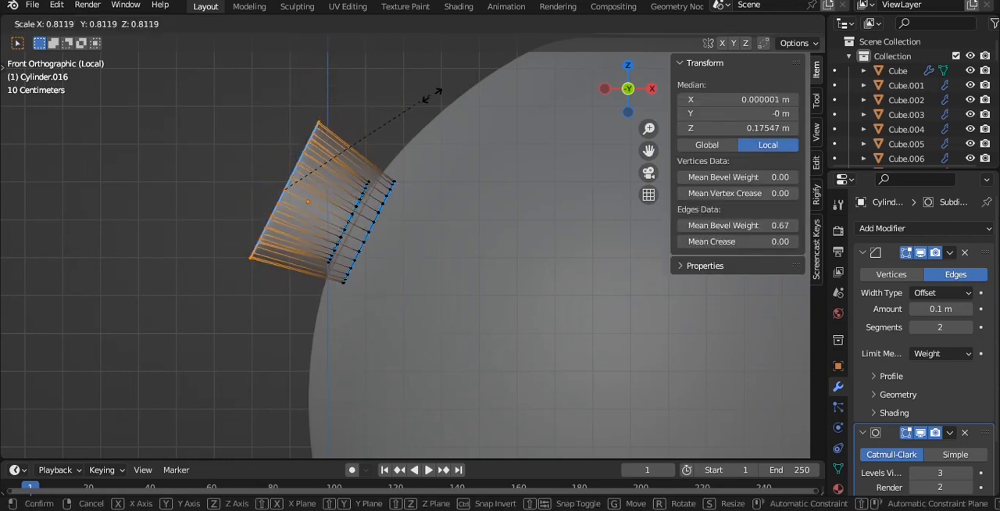
{"action": "left_click", "coordinate": [433, 95]}
{"action": "key", "text": "Tab"}
{"action": "key", "text": "alt+z"}
- Move the spout higher on the dome's side to X 0.047673 m, Z 2.4722 m
{"action": "key", "text": "alt+a"}
{"action": "scroll", "coordinate": [429, 116], "scroll_direction": "down", "scroll_amount": 8}
{"action": "scroll", "coordinate": [392, 186], "scroll_direction": "up", "scroll_amount": 3}
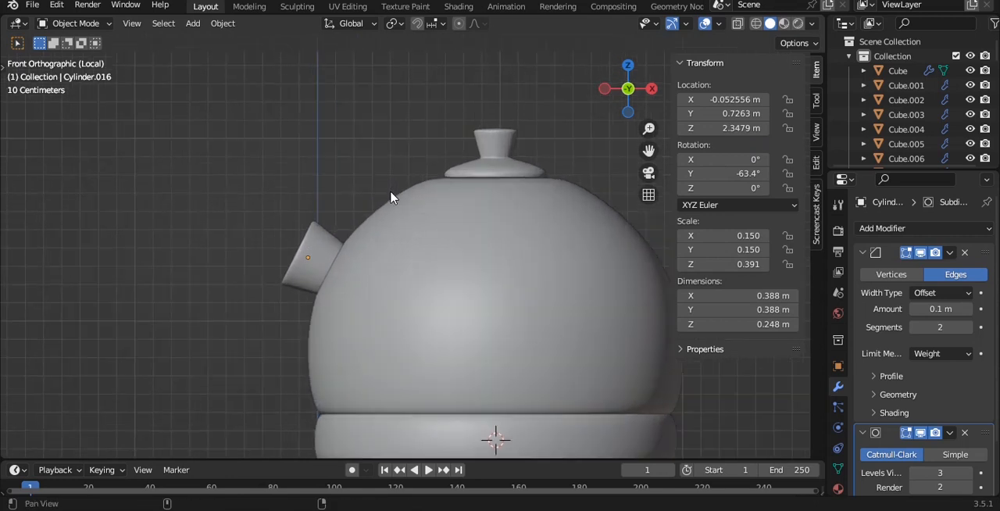
{"action": "middle_click_drag", "start_coordinate": [391, 197], "coordinate": [336, 204], "text": "shift"}
{"action": "left_click", "coordinate": [264, 259]}
{"action": "key", "text": "g"}
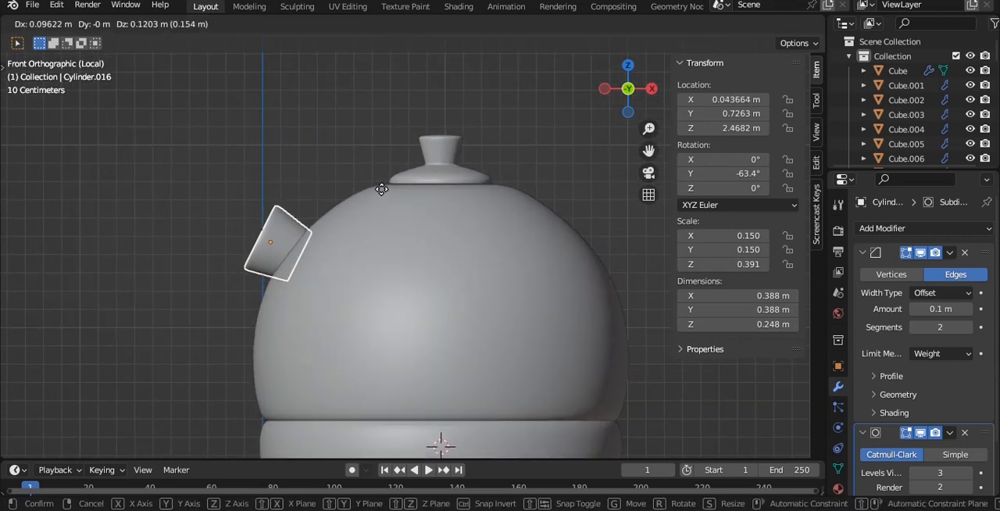
{"action": "left_click", "coordinate": [383, 190]}
- Rotate the spout to about -53.5° around Y and save the file
{"action": "left_click_drag", "start_coordinate": [312, 196], "coordinate": [325, 195]}
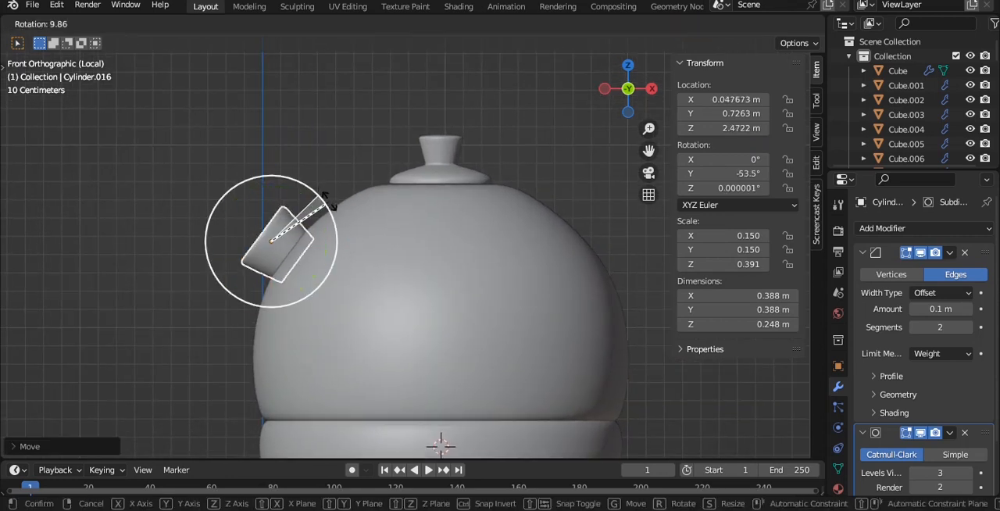
{"action": "left_click", "coordinate": [330, 202]}
{"action": "left_click", "coordinate": [347, 147]}
{"action": "scroll", "coordinate": [348, 148], "scroll_direction": "down", "scroll_amount": 3}
{"action": "key", "text": "ctrl+s"}
{"action": "middle_click_drag", "start_coordinate": [413, 172], "coordinate": [346, 158], "text": "shift"}
- Add a mesh circle at the 3D cursor and rotate it 90° around X to stand upright
{"action": "key", "text": "shift+a"}
{"action": "mouse_move", "coordinate": [412, 104]}
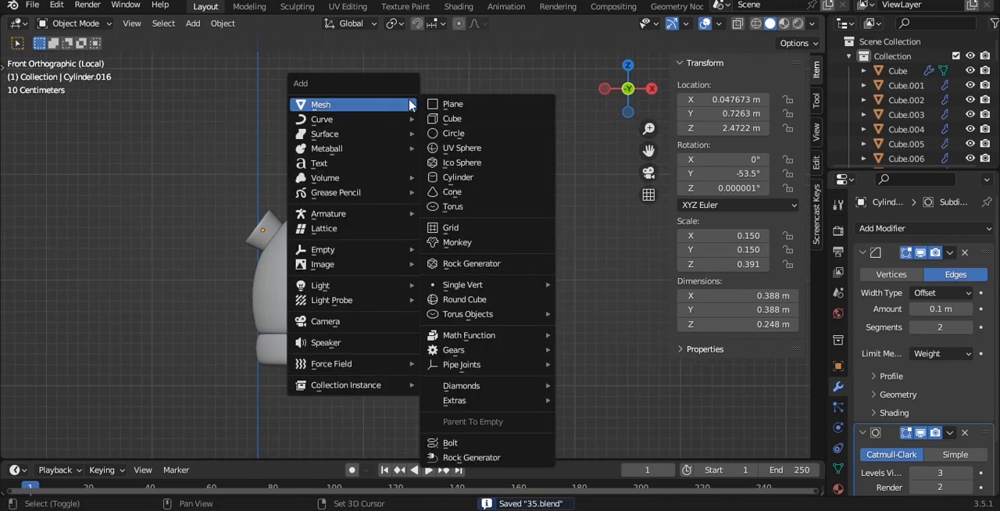
{"action": "left_click", "coordinate": [447, 134]}
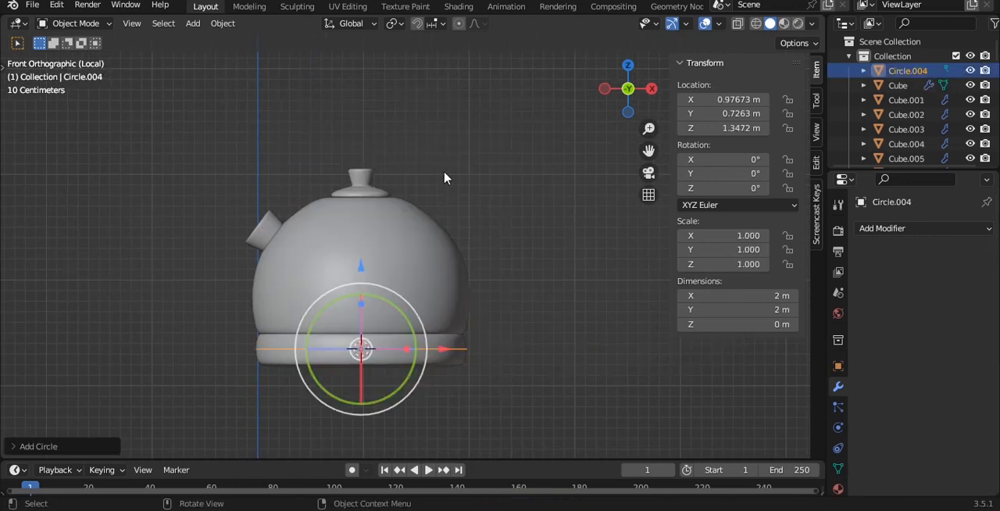
{"action": "type", "text": "r90"}
{"action": "key", "text": "Return"}
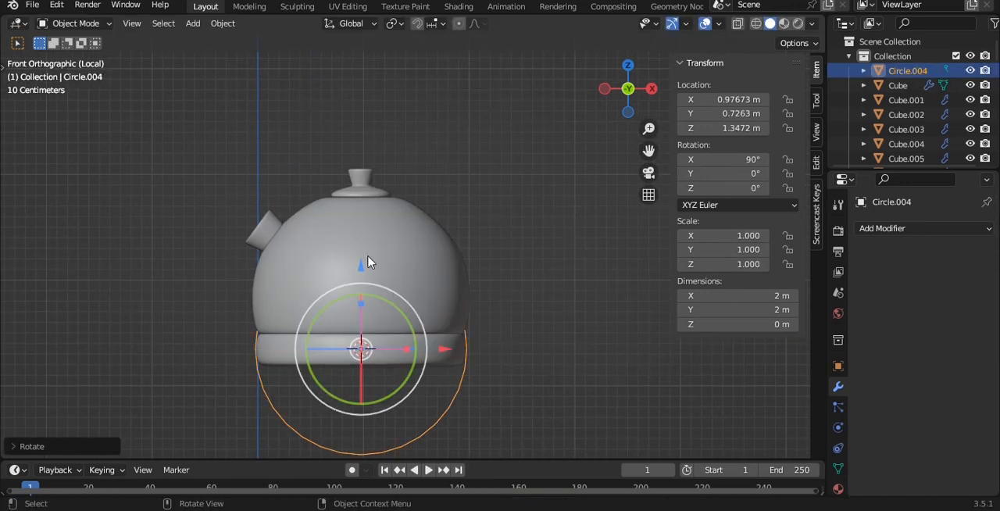
- Raise the circle along Z to 2.7397 m and scale it to 0.751
{"action": "key", "text": "g"}
{"action": "key", "text": "z"}
{"action": "left_click", "coordinate": [451, 180]}
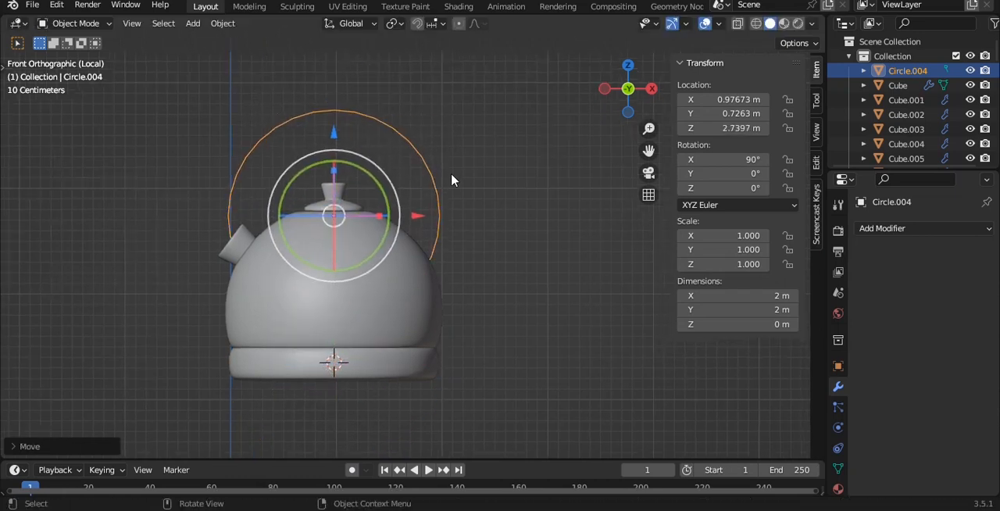
{"action": "key", "text": "s"}
{"action": "left_click", "coordinate": [461, 188]}
{"action": "scroll", "coordinate": [426, 222], "scroll_direction": "up", "scroll_amount": 2}
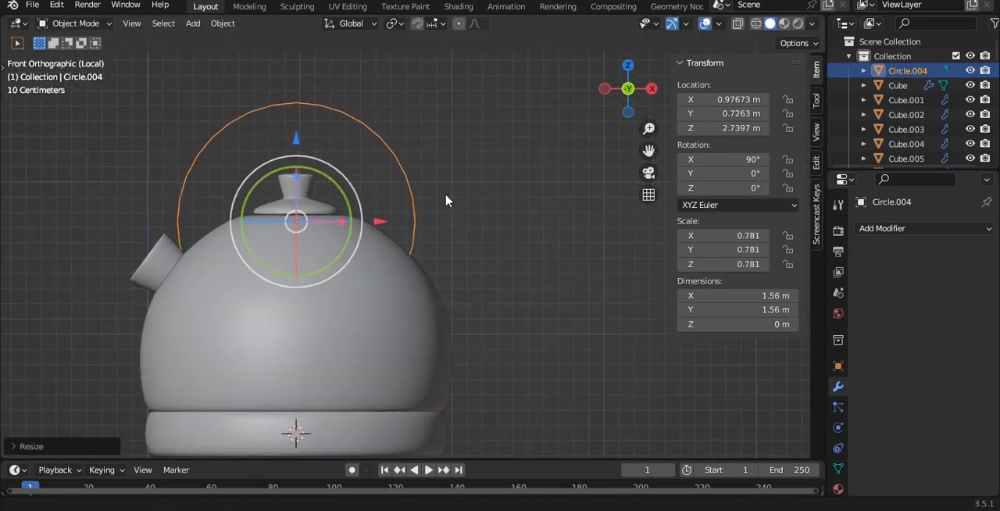
{"action": "key", "text": "s"}
{"action": "left_click", "coordinate": [443, 199]}
- Place the circle around the lid knob at X 0.99116 m, Z 2.9273 m and scale it to about 0.659
{"action": "key", "text": "g"}
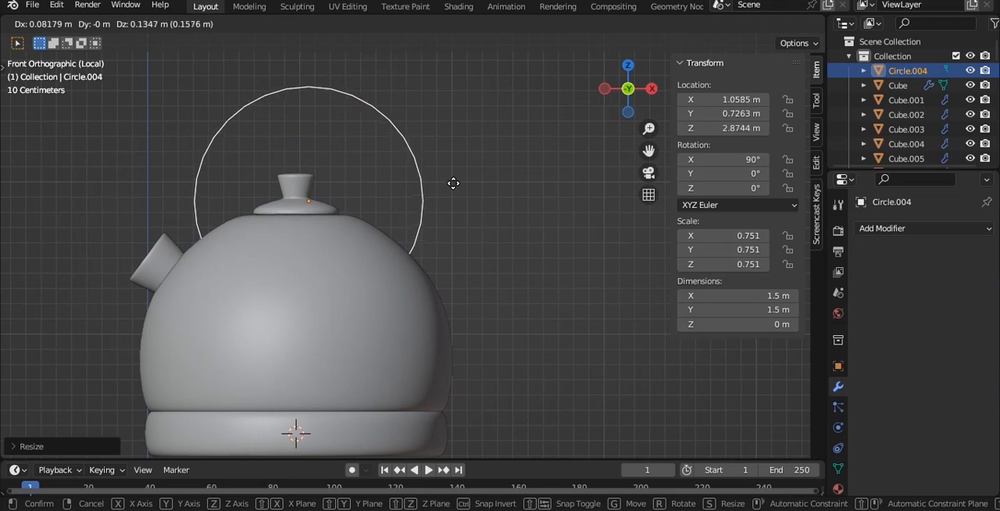
{"action": "left_click", "coordinate": [447, 179]}
{"action": "key", "text": "s"}
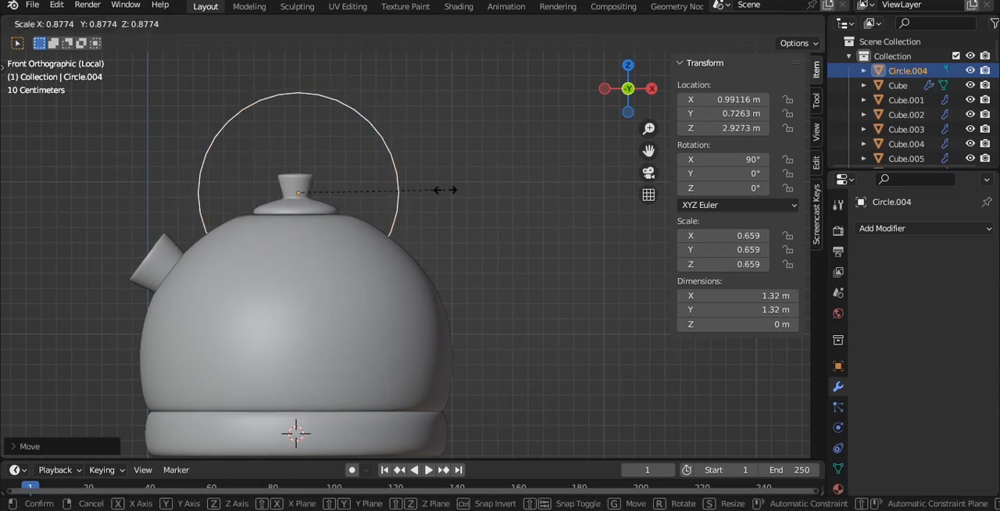
{"action": "left_click", "coordinate": [443, 190]}
- Delete the circle's lower vertices, leaving an open arch above the dome
{"action": "scroll", "coordinate": [412, 167], "scroll_direction": "up", "scroll_amount": 2}
{"action": "key", "text": "Tab"}
{"action": "key", "text": "alt+z"}
{"action": "left_click_drag", "start_coordinate": [114, 235], "coordinate": [498, 398]}
{"action": "key", "text": "x"}
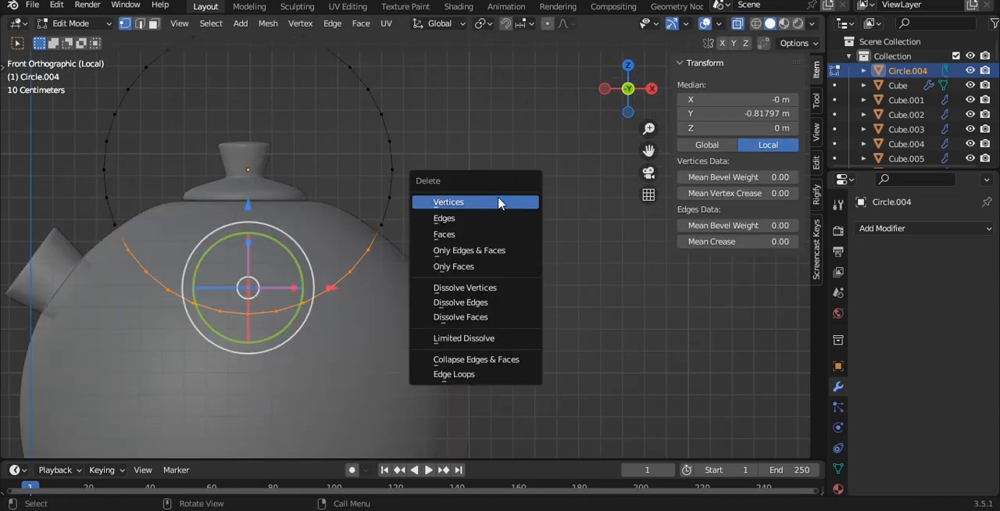
{"action": "left_click", "coordinate": [495, 198]}
- Tilt the arch to 0.874° around Y and lower it onto the dome at Z 2.7837 m
{"action": "key", "text": "Tab"}
{"action": "left_click_drag", "start_coordinate": [301, 131], "coordinate": [295, 131]}
{"action": "left_click_drag", "start_coordinate": [249, 85], "coordinate": [249, 117]}
- Convert the arch from a mesh to a curve
{"action": "right_click", "coordinate": [393, 104]}
{"action": "mouse_move", "coordinate": [358, 153]}
{"action": "mouse_move", "coordinate": [407, 139]}
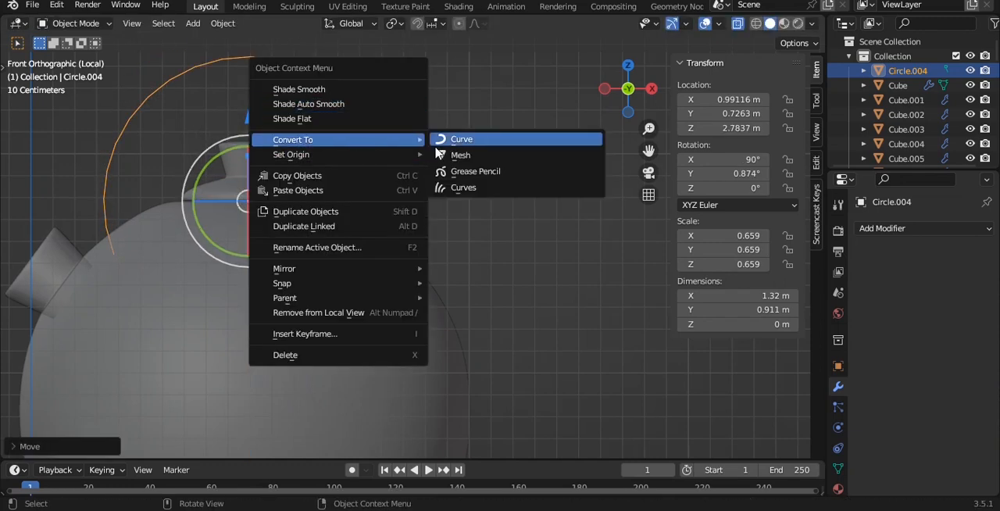
{"action": "left_click", "coordinate": [466, 140]}
- Thicken the arch curve into a handle with a bevel depth of 0.06 m and an extrude of 0.2 m
{"action": "middle_click_drag", "start_coordinate": [273, 170], "coordinate": [324, 191]}
{"action": "left_click", "coordinate": [837, 451]}
{"action": "scroll", "coordinate": [911, 430], "scroll_direction": "down", "scroll_amount": 7}
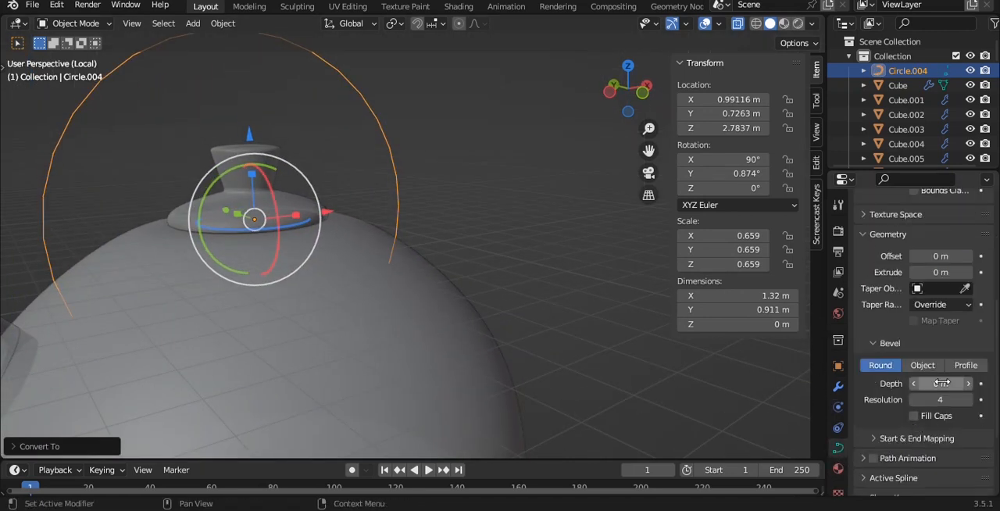
{"action": "left_click_drag", "start_coordinate": [942, 383], "coordinate": [961, 383]}
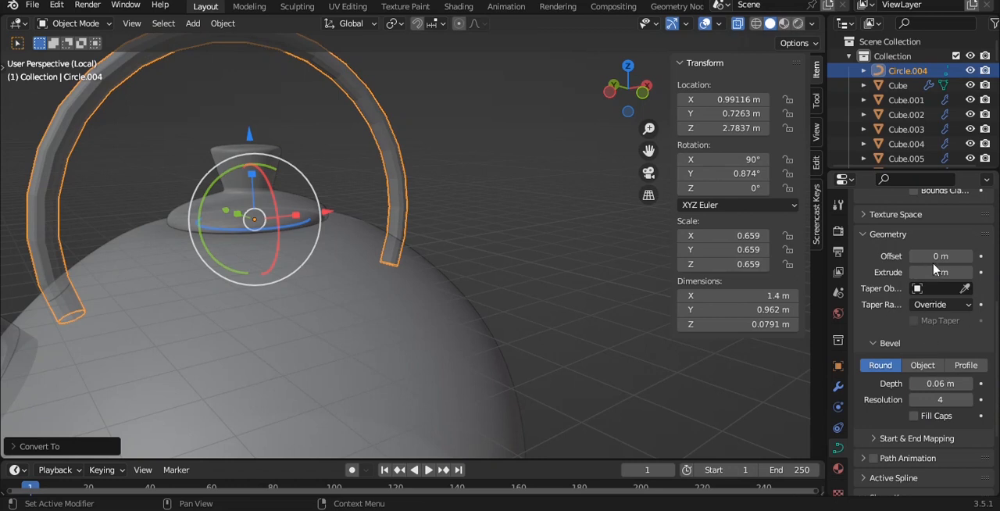
{"action": "left_click_drag", "start_coordinate": [935, 272], "coordinate": [953, 272]}
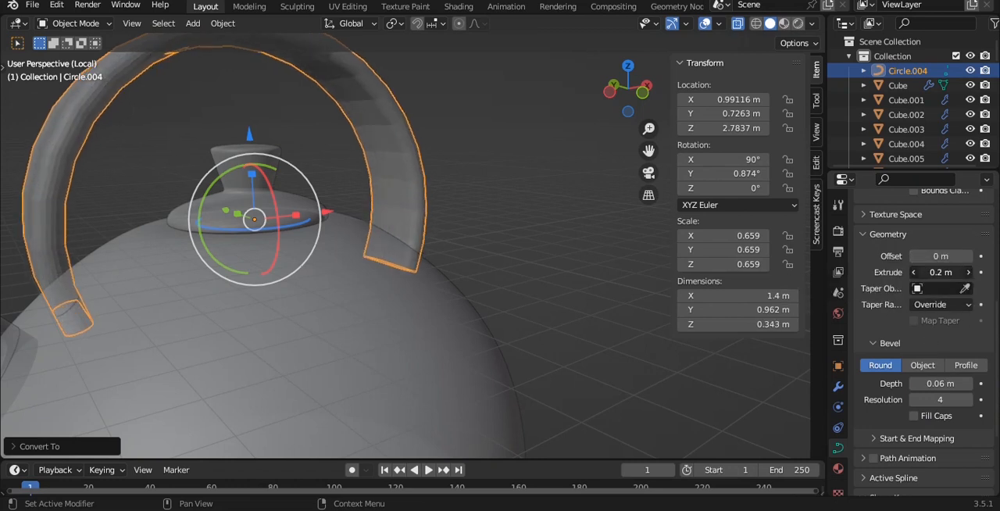
- Shade the handle smooth
{"action": "middle_click_drag", "start_coordinate": [372, 155], "coordinate": [480, 149]}
{"action": "right_click", "coordinate": [480, 151]}
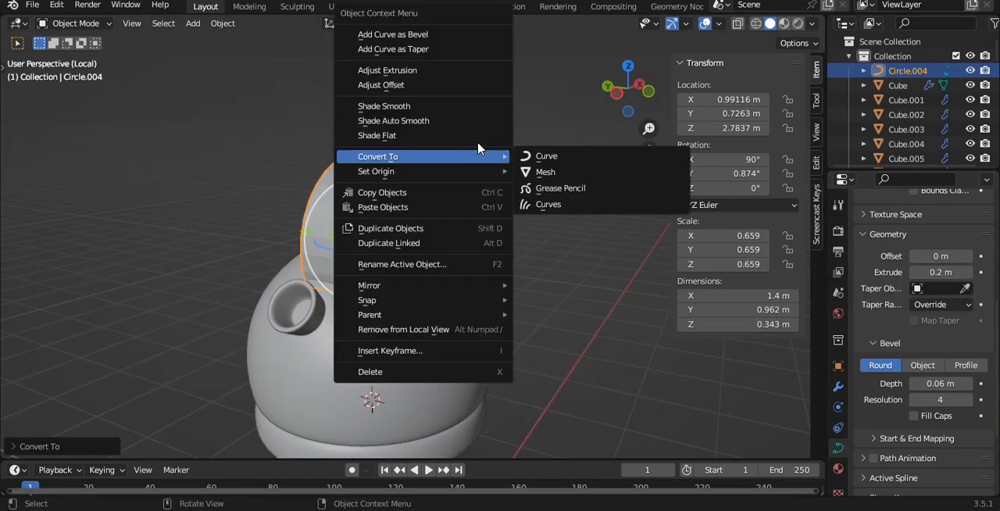
{"action": "left_click", "coordinate": [384, 105]}
{"action": "scroll", "coordinate": [971, 247], "scroll_direction": "up", "scroll_amount": 5}
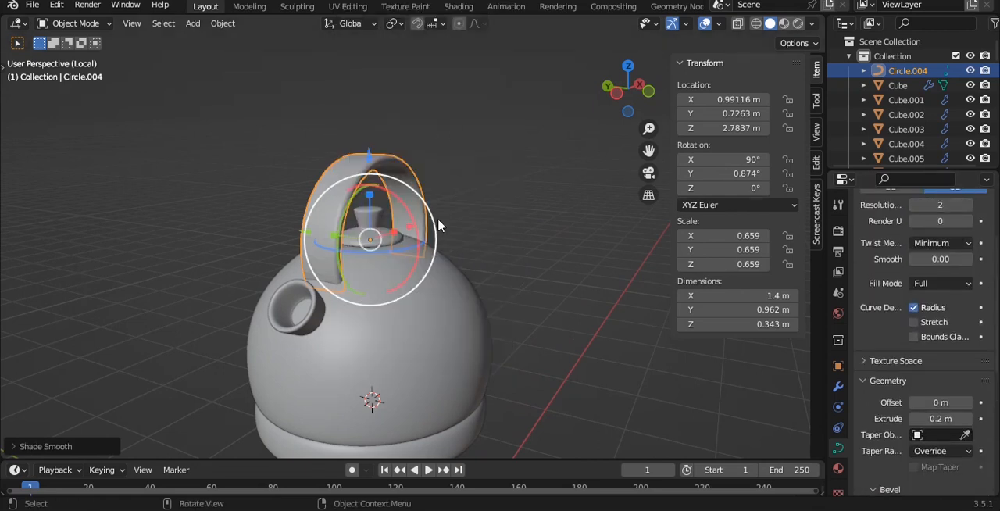
{"action": "key", "text": "Tab"}
{"action": "key", "text": "KP_Decimal"}
{"action": "scroll", "coordinate": [919, 361], "scroll_direction": "down", "scroll_amount": 5}
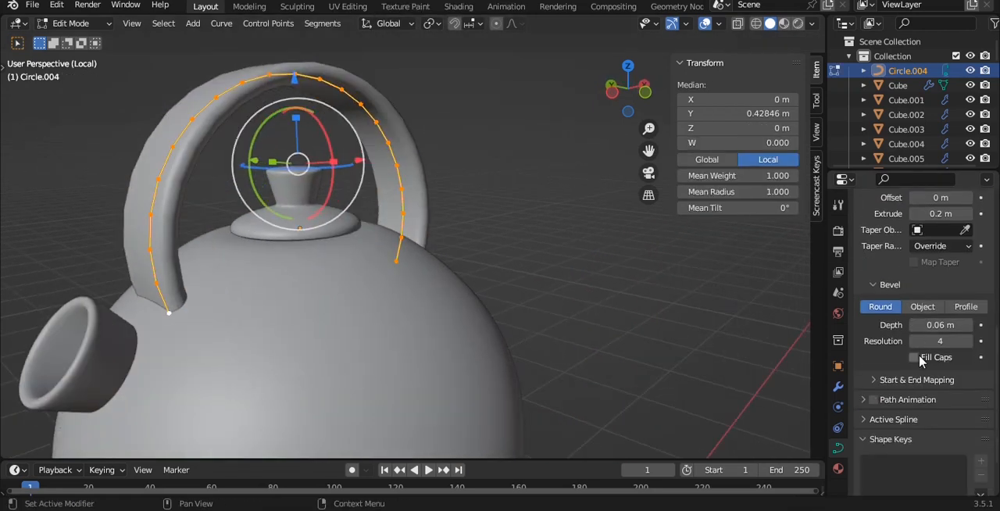
{"action": "key", "text": "Tab"}
{"action": "scroll", "coordinate": [898, 336], "scroll_direction": "up", "scroll_amount": 5}
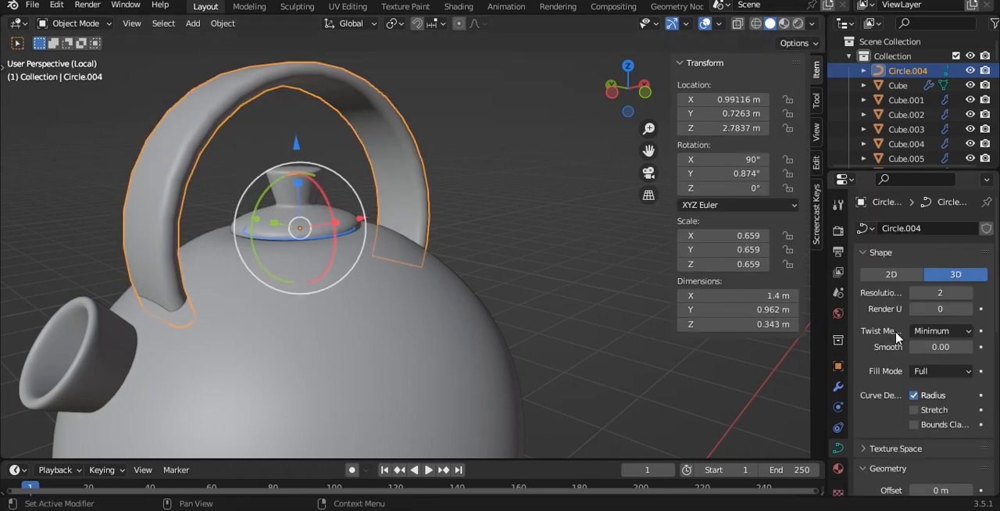
- Convert the handle curve to a mesh and add a level 2 subdivision surface to it
{"action": "right_click", "coordinate": [367, 113]}
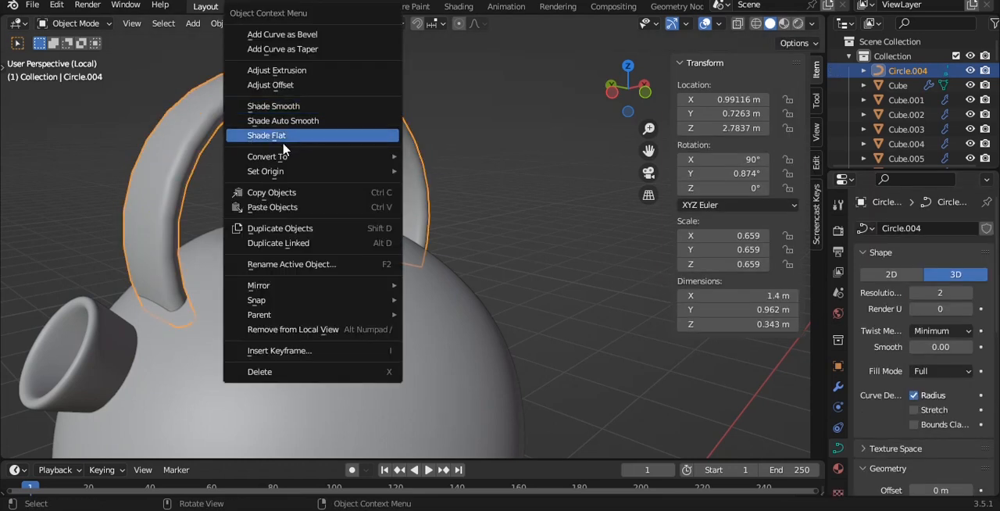
{"action": "left_click", "coordinate": [424, 169]}
{"action": "key", "text": "Tab"}
{"action": "key", "text": "Tab"}
{"action": "key", "text": "ctrl+2"}
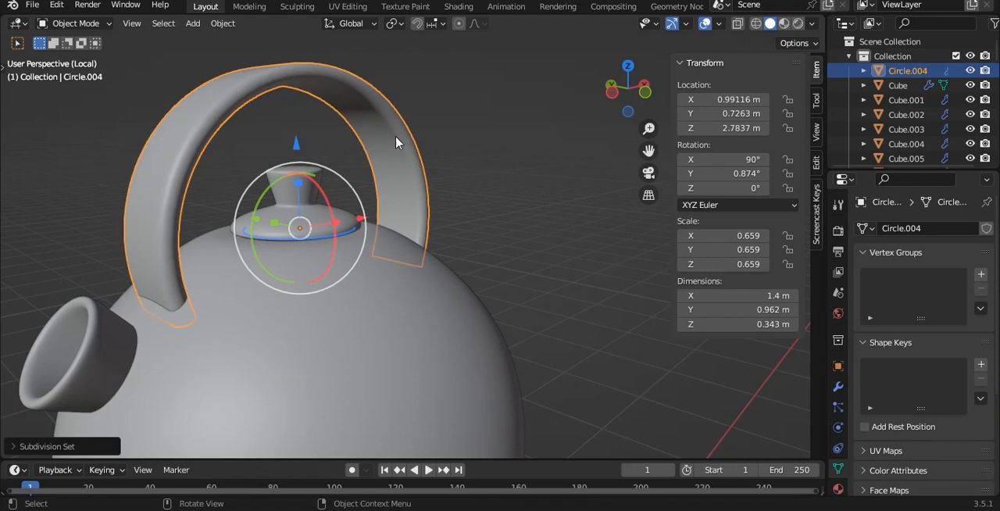
- Parent the kettle's base, spout, lid and handle to its domed body
{"action": "key", "text": "grave"}
{"action": "left_click", "coordinate": [397, 98]}
{"action": "middle_click_drag", "start_coordinate": [397, 98], "coordinate": [508, 135]}
{"action": "key", "text": "grave"}
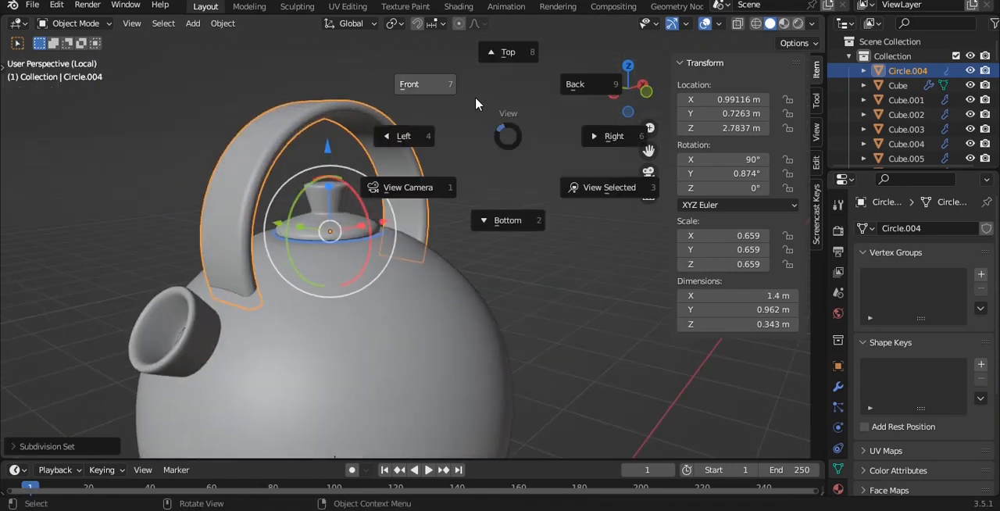
{"action": "left_click", "coordinate": [475, 104]}
{"action": "key", "text": "alt+a"}
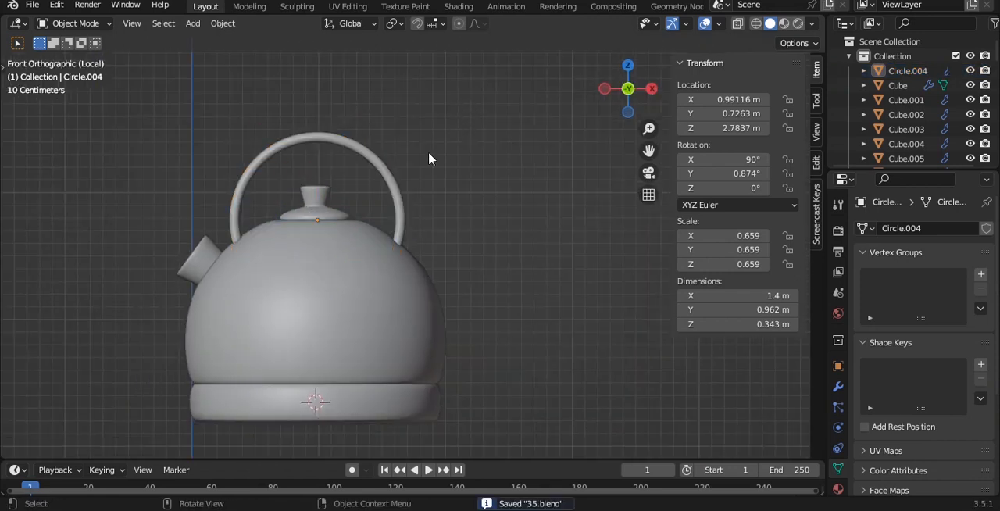
{"action": "scroll", "coordinate": [422, 160], "scroll_direction": "down", "scroll_amount": 3}
{"action": "scroll", "coordinate": [305, 353], "scroll_direction": "up", "scroll_amount": 2}
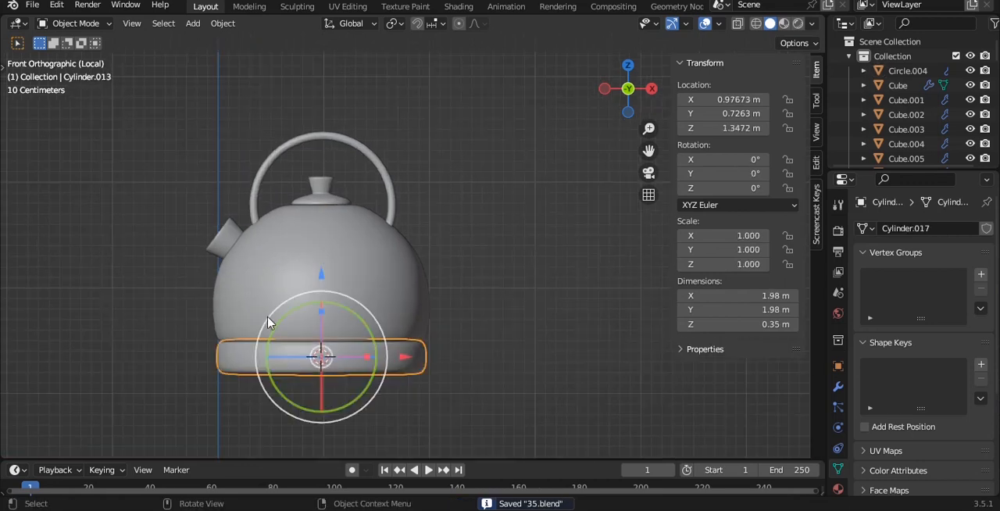
{"action": "left_click", "coordinate": [226, 237], "text": "shift"}
{"action": "left_click", "coordinate": [319, 190], "text": "shift"}
{"action": "left_click", "coordinate": [287, 145], "text": "shift"}
{"action": "left_click", "coordinate": [377, 294], "text": "shift"}
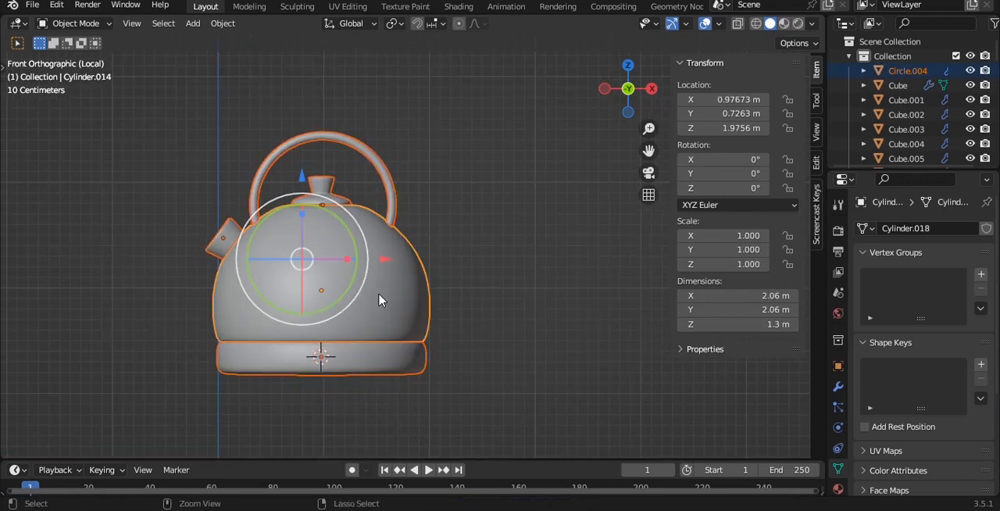
{"action": "key", "text": "ctrl+p"}
{"action": "left_click", "coordinate": [381, 293]}
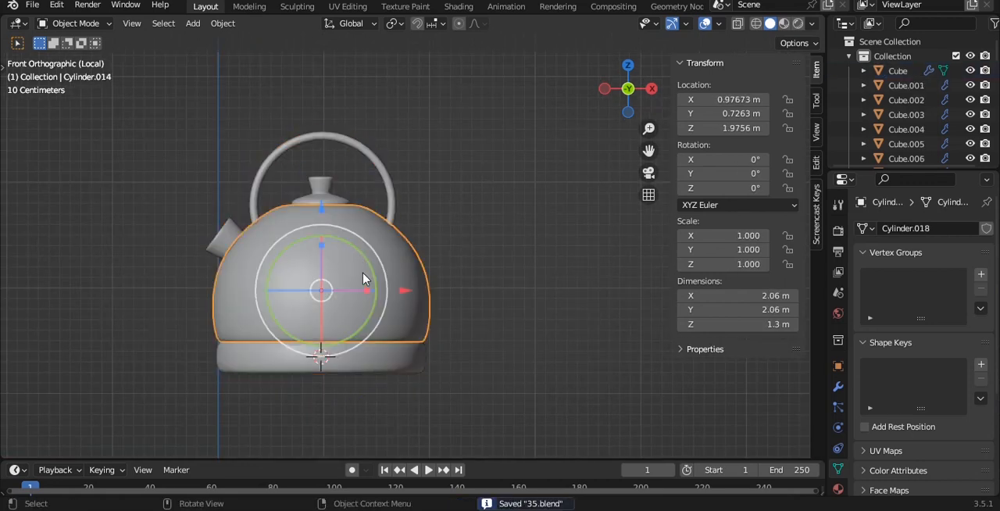
- Leave the isolated local view and scale the whole kettle down to about 0.191
{"action": "key", "text": "g"}
{"action": "right_click", "coordinate": [424, 242]}
{"action": "key", "text": "slash"}
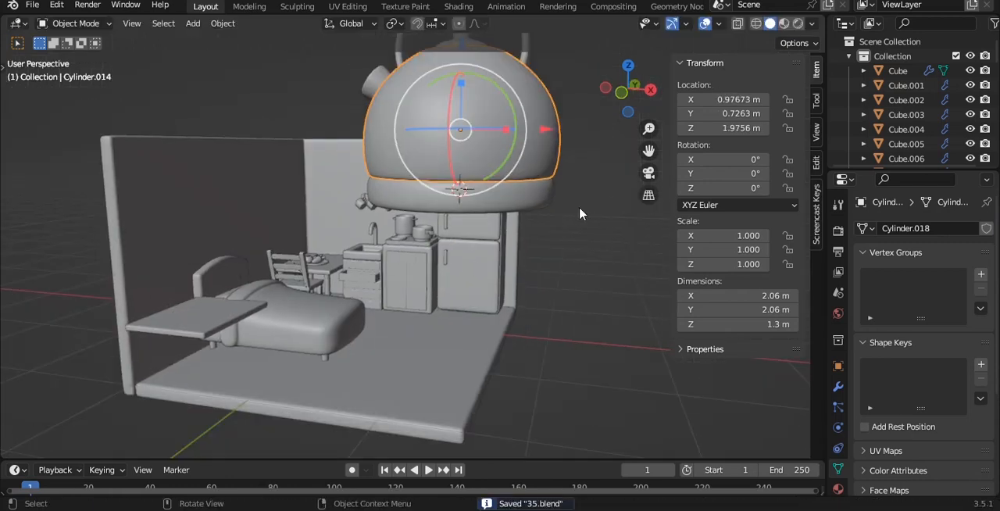
{"action": "key", "text": "s"}
{"action": "left_click", "coordinate": [469, 156]}
- Move the kettle over the table behind the vegetable plate and scale it down to about 0.144
{"action": "key", "text": "KP_7"}
{"action": "middle_click_drag", "start_coordinate": [464, 132], "coordinate": [467, 167], "text": "shift"}
{"action": "scroll", "coordinate": [516, 258], "scroll_direction": "up", "scroll_amount": 2}
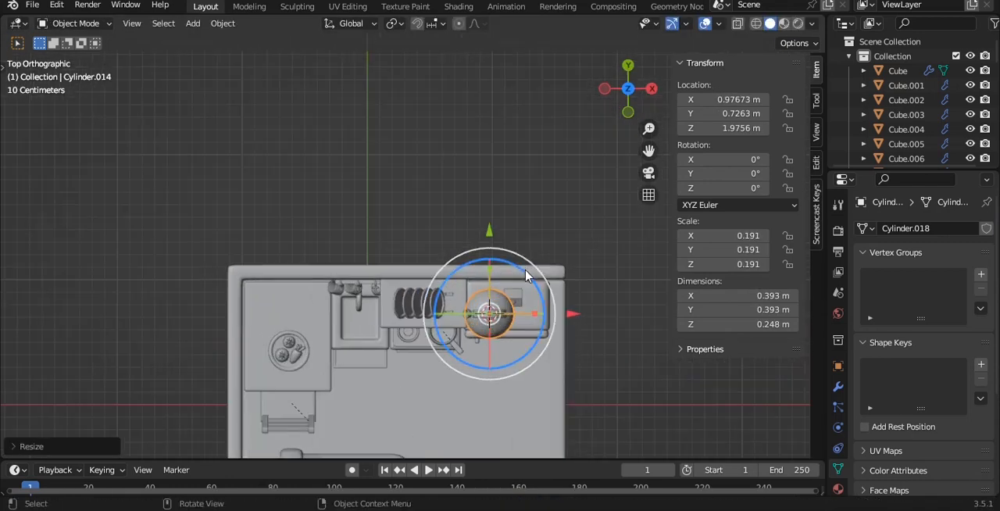
{"action": "key", "text": "g"}
{"action": "left_click", "coordinate": [339, 263]}
{"action": "scroll", "coordinate": [339, 264], "scroll_direction": "up", "scroll_amount": 5}
{"action": "key", "text": "s"}
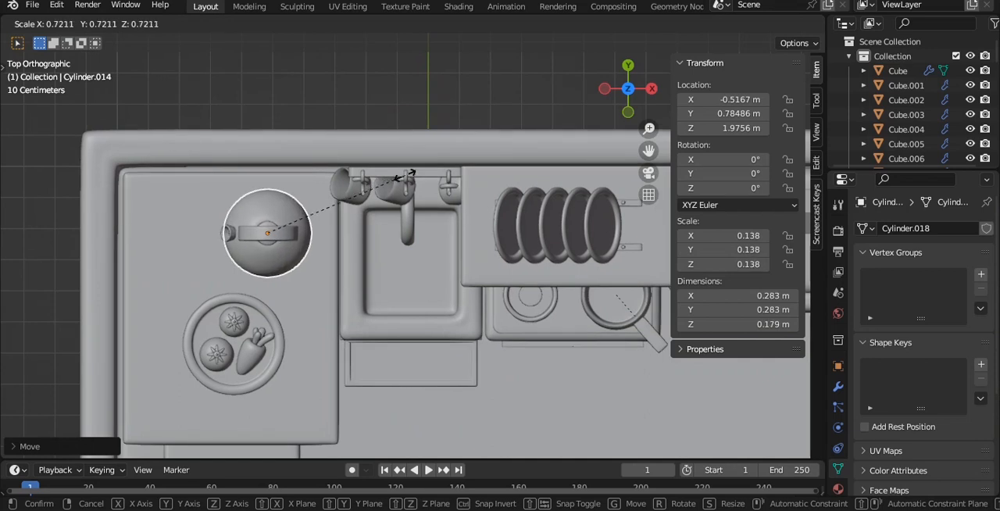
{"action": "left_click", "coordinate": [411, 172]}
- Lower the kettle vertically toward the tabletop, to a Z location of about 0.621 m
{"action": "middle_click_drag", "start_coordinate": [380, 167], "coordinate": [396, 152]}
{"action": "key", "text": "g"}
{"action": "key", "text": "z"}
{"action": "left_click", "coordinate": [425, 192]}
- Reposition the kettle just above the tabletop at about X -0.457 m and Z 0.610 m
{"action": "scroll", "coordinate": [396, 151], "scroll_direction": "down", "scroll_amount": 1}
{"action": "key", "text": "KP_1"}
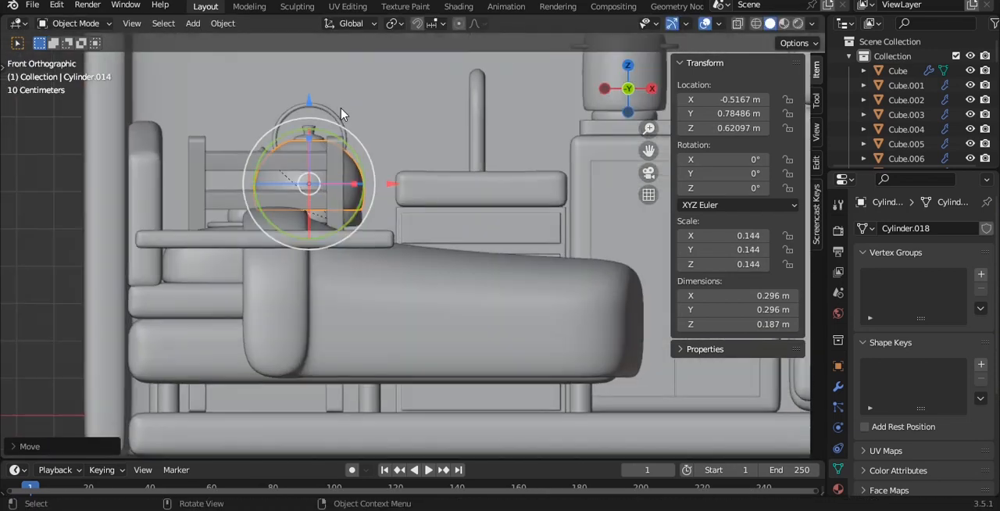
{"action": "scroll", "coordinate": [341, 114], "scroll_direction": "up", "scroll_amount": 4}
{"action": "mouse_move", "coordinate": [340, 114]}
{"action": "left_mouse_down", "text": "alt"}
{"action": "mouse_move", "coordinate": [329, 101]}
{"action": "mouse_move", "coordinate": [346, 98]}
{"action": "left_mouse_up", "text": "alt"}
{"action": "key", "text": "grave"}
{"action": "left_click", "coordinate": [252, 45]}
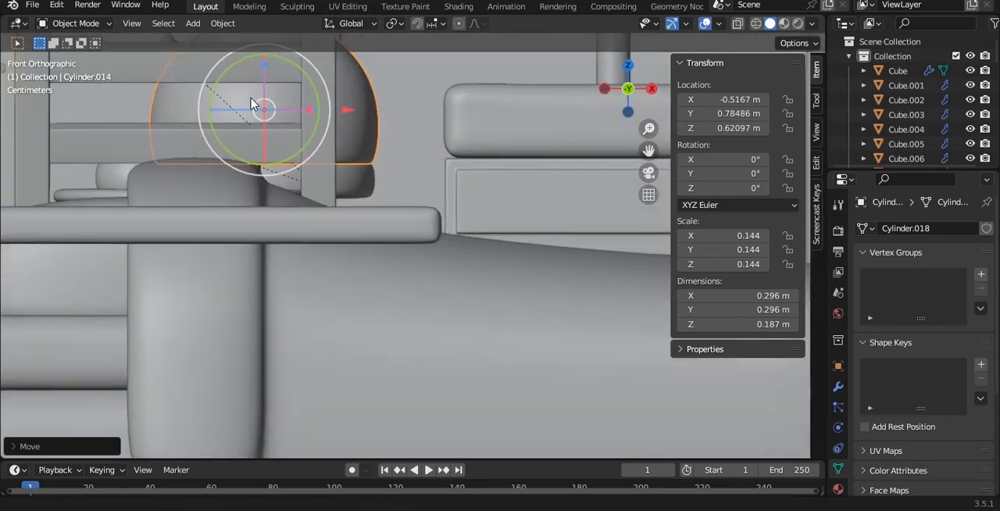
{"action": "middle_click_drag", "start_coordinate": [251, 98], "coordinate": [241, 114], "text": "shift"}
{"action": "scroll", "coordinate": [241, 114], "scroll_direction": "up", "scroll_amount": 2}
{"action": "key", "text": "g"}
{"action": "left_click", "coordinate": [355, 119]}
{"action": "scroll", "coordinate": [372, 123], "scroll_direction": "down", "scroll_amount": 3}
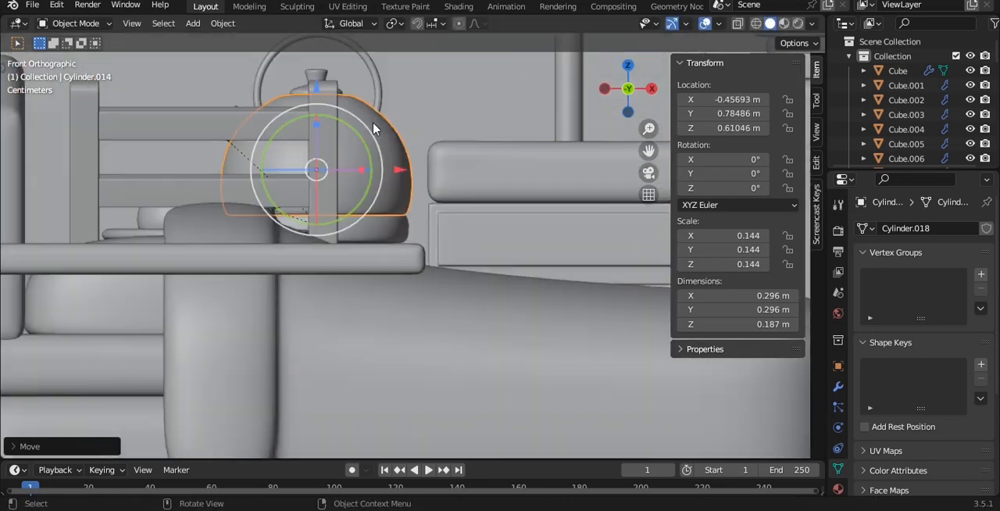
- Shift the kettle on the table to about X -0.478 m, Y 0.758 m and rotate it 37.5° about Z
{"action": "middle_click_drag", "start_coordinate": [374, 129], "coordinate": [383, 156]}
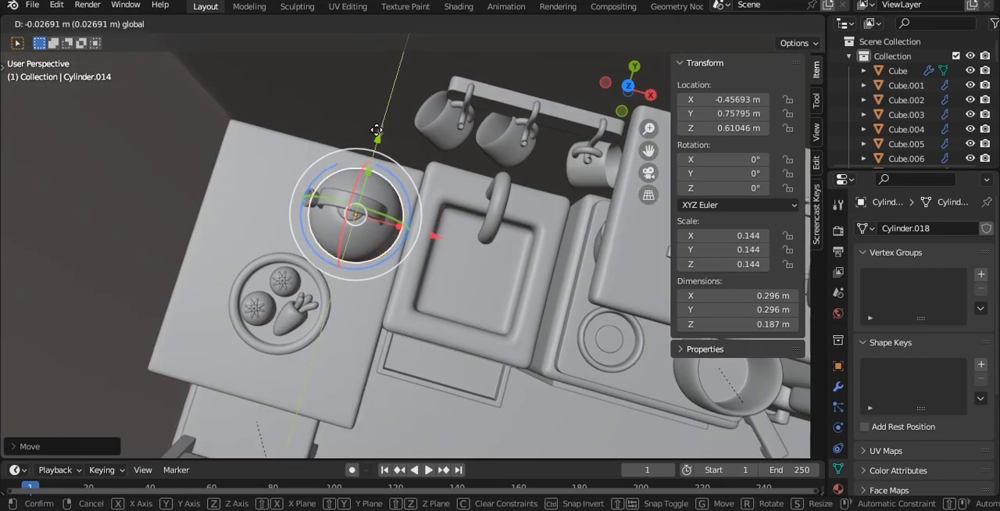
{"action": "left_click", "coordinate": [376, 130]}
{"action": "left_click_drag", "start_coordinate": [413, 239], "coordinate": [414, 239]}
{"action": "left_click_drag", "start_coordinate": [424, 232], "coordinate": [407, 258]}
- Deselect the kettle and save the scene file
{"action": "key", "text": "alt+a"}
{"action": "middle_click_drag", "start_coordinate": [406, 260], "coordinate": [392, 184]}
{"action": "key", "text": "ctrl+s"}
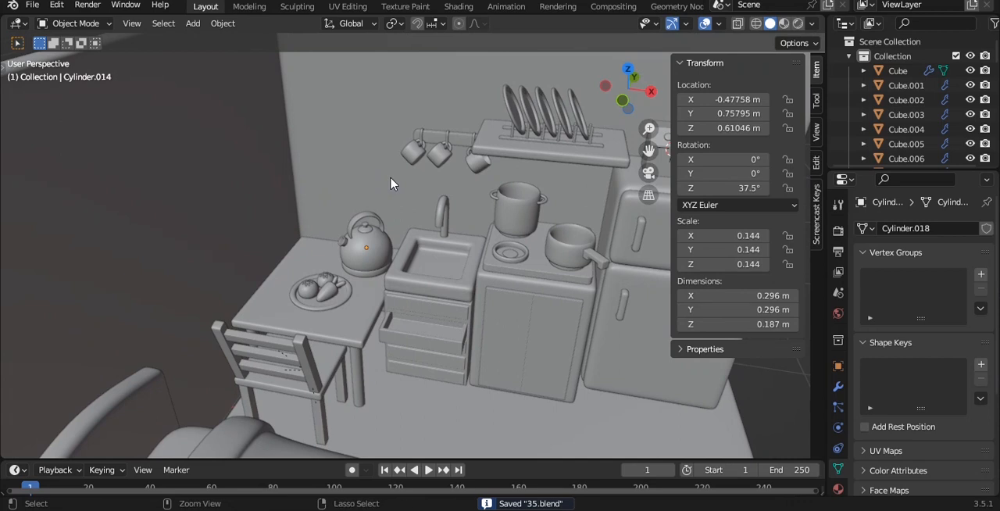